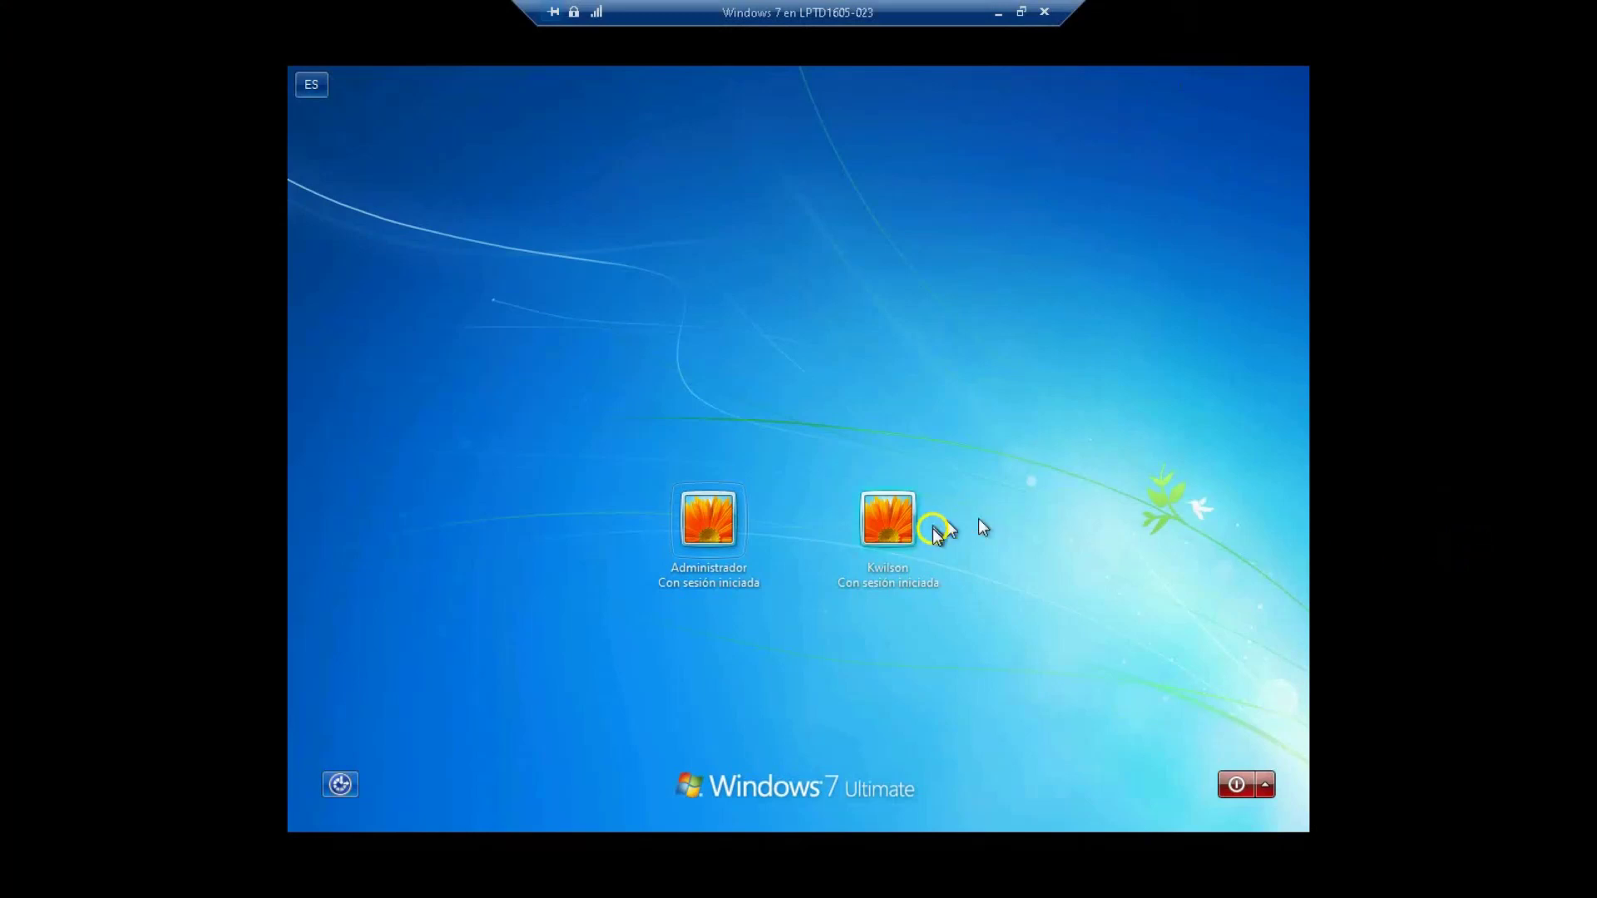
Step: Sign in to the second, non-administrator user account from the Windows 7 logon screen
click(1007, 630)
click(879, 549)
click(888, 522)
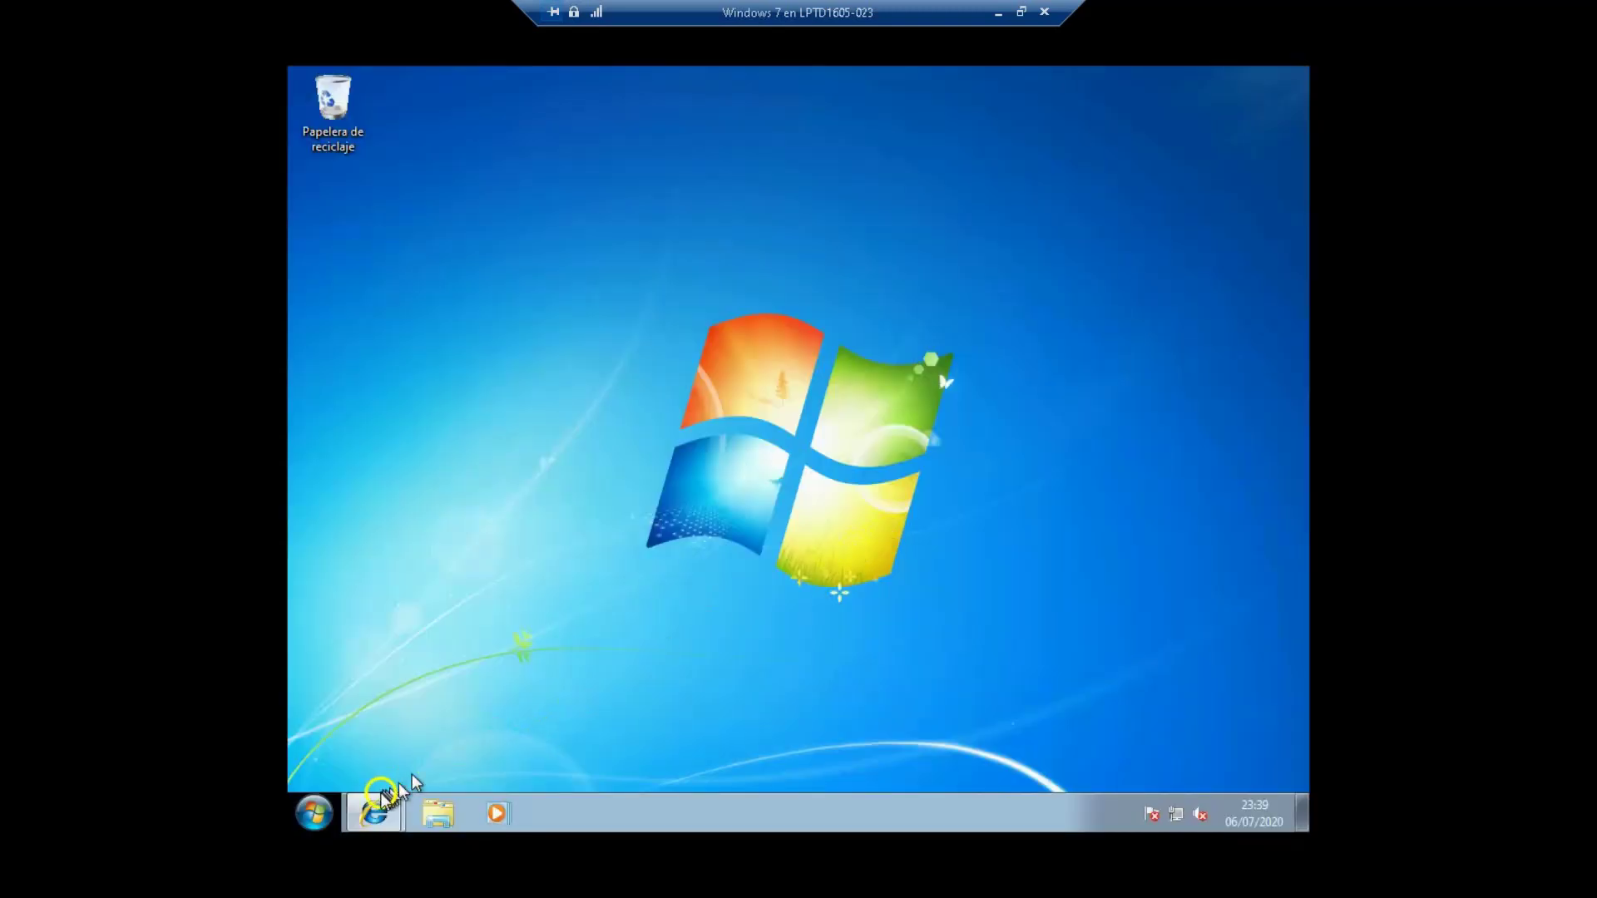
Step: Open the Amazon link from the Bing 'hoy' results to confirm web access, then minimize IE
mouse_move(373, 811)
click(443, 735)
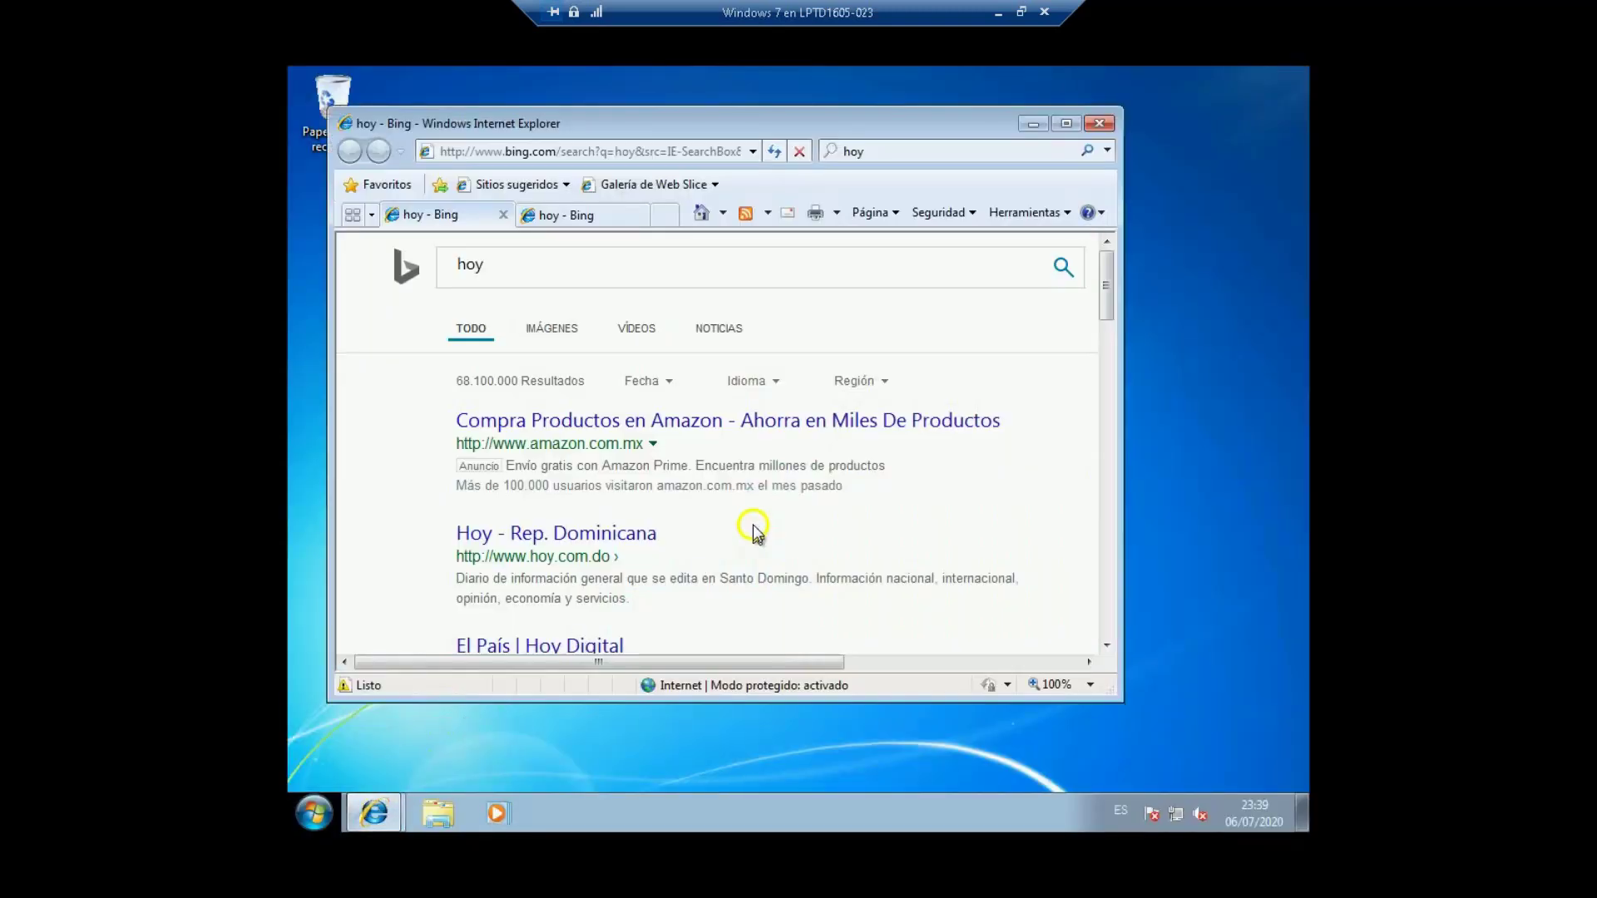
click(535, 273)
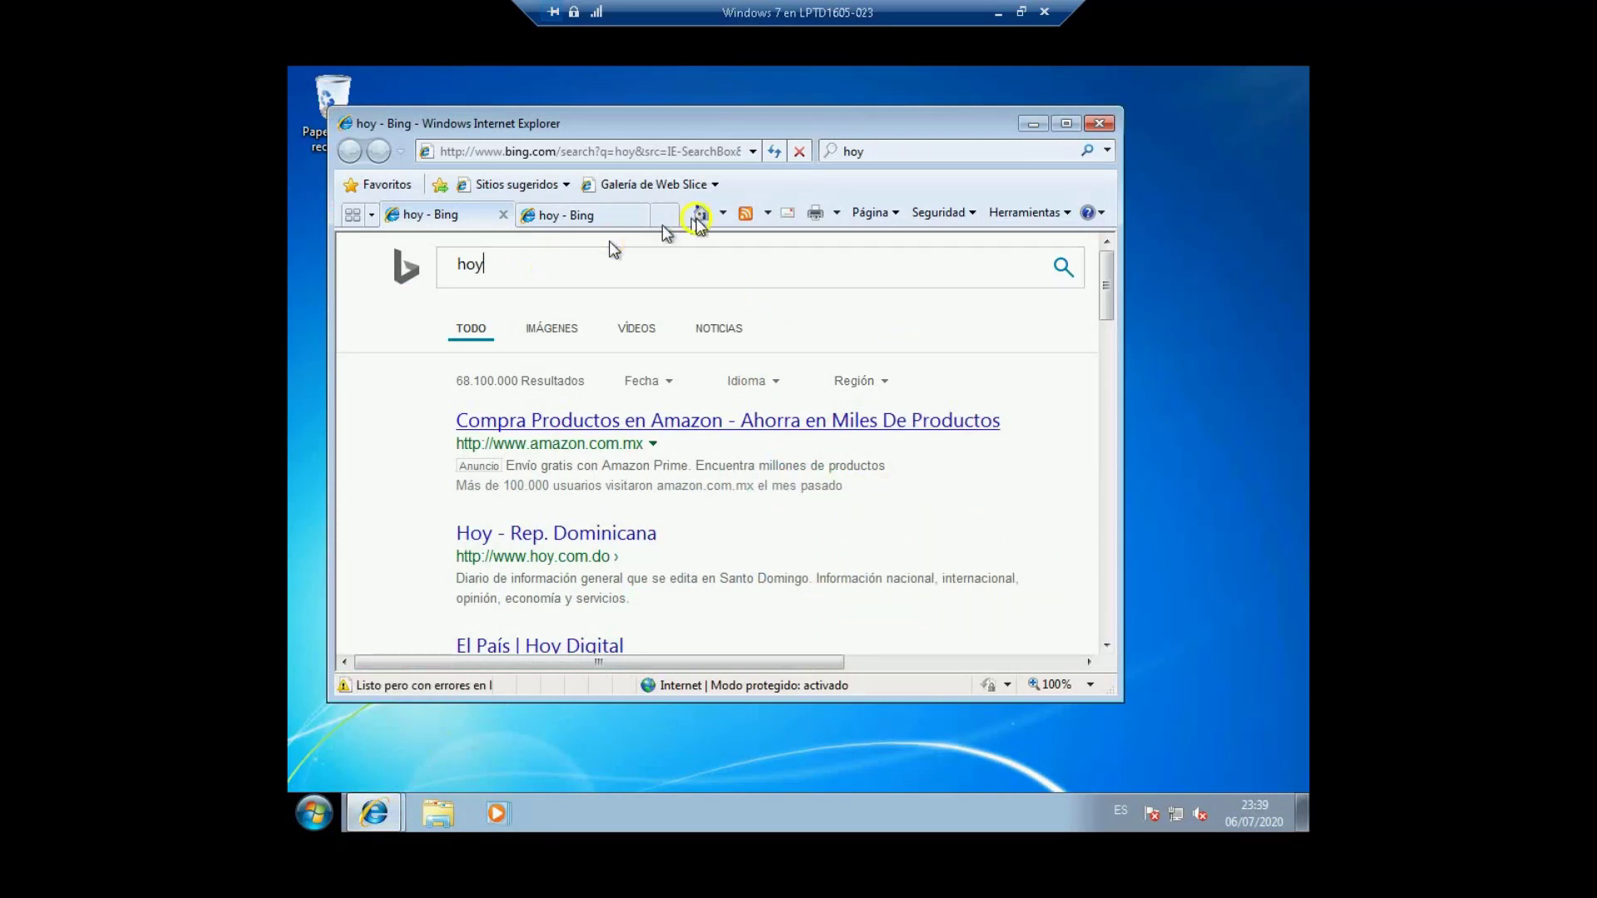
click(563, 421)
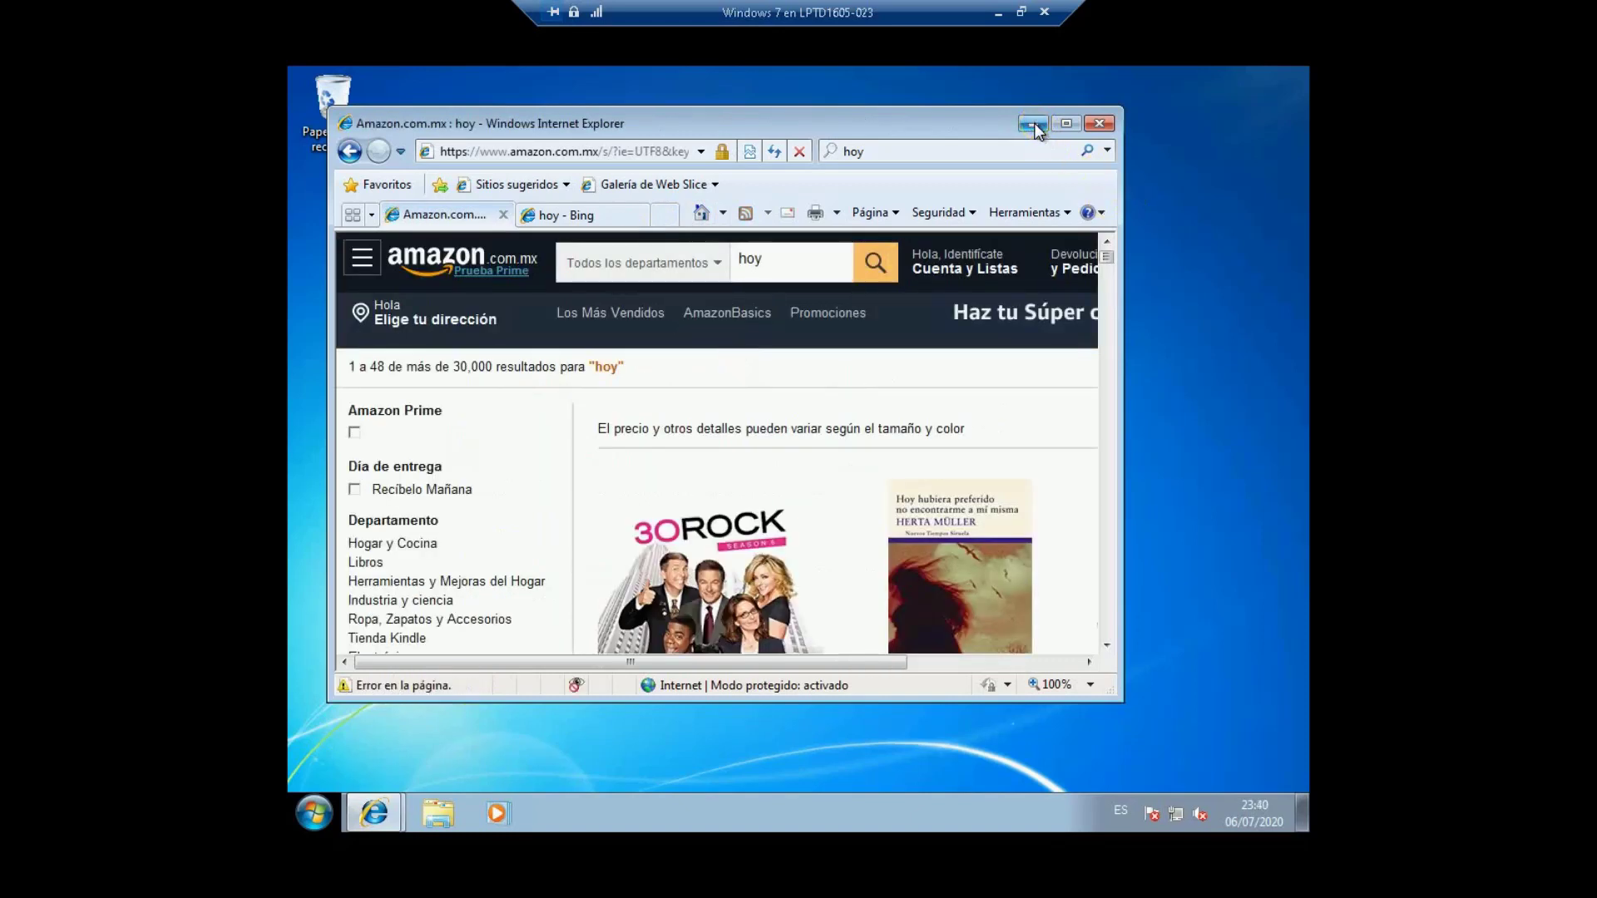
click(1033, 124)
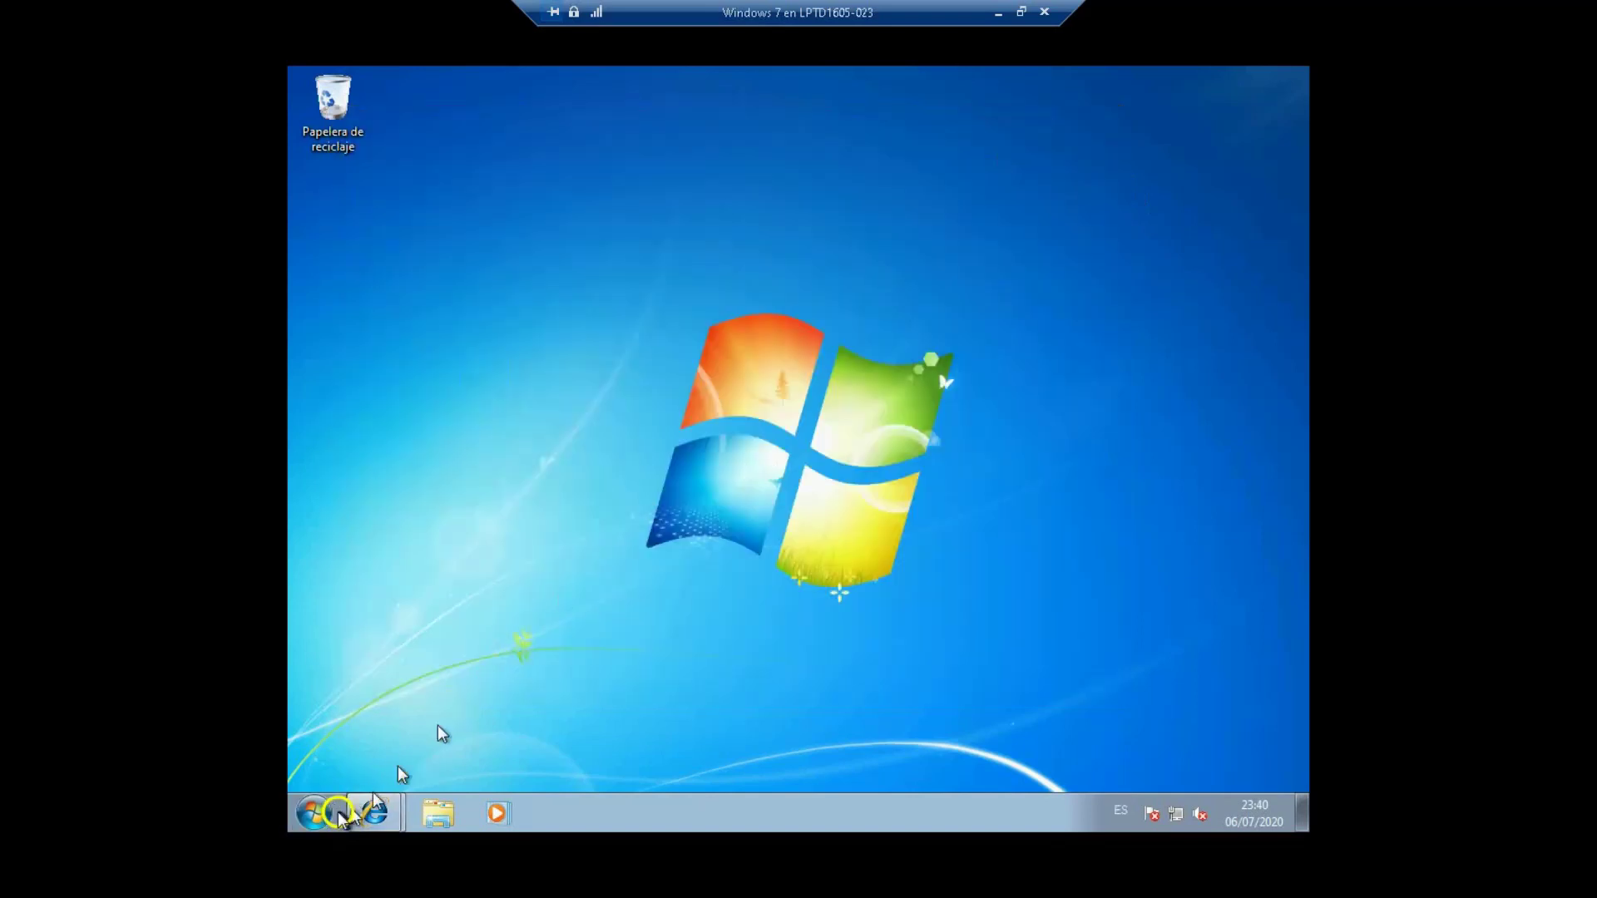
Step: Switch user to Administrador and sign in with the administrator password
click(314, 812)
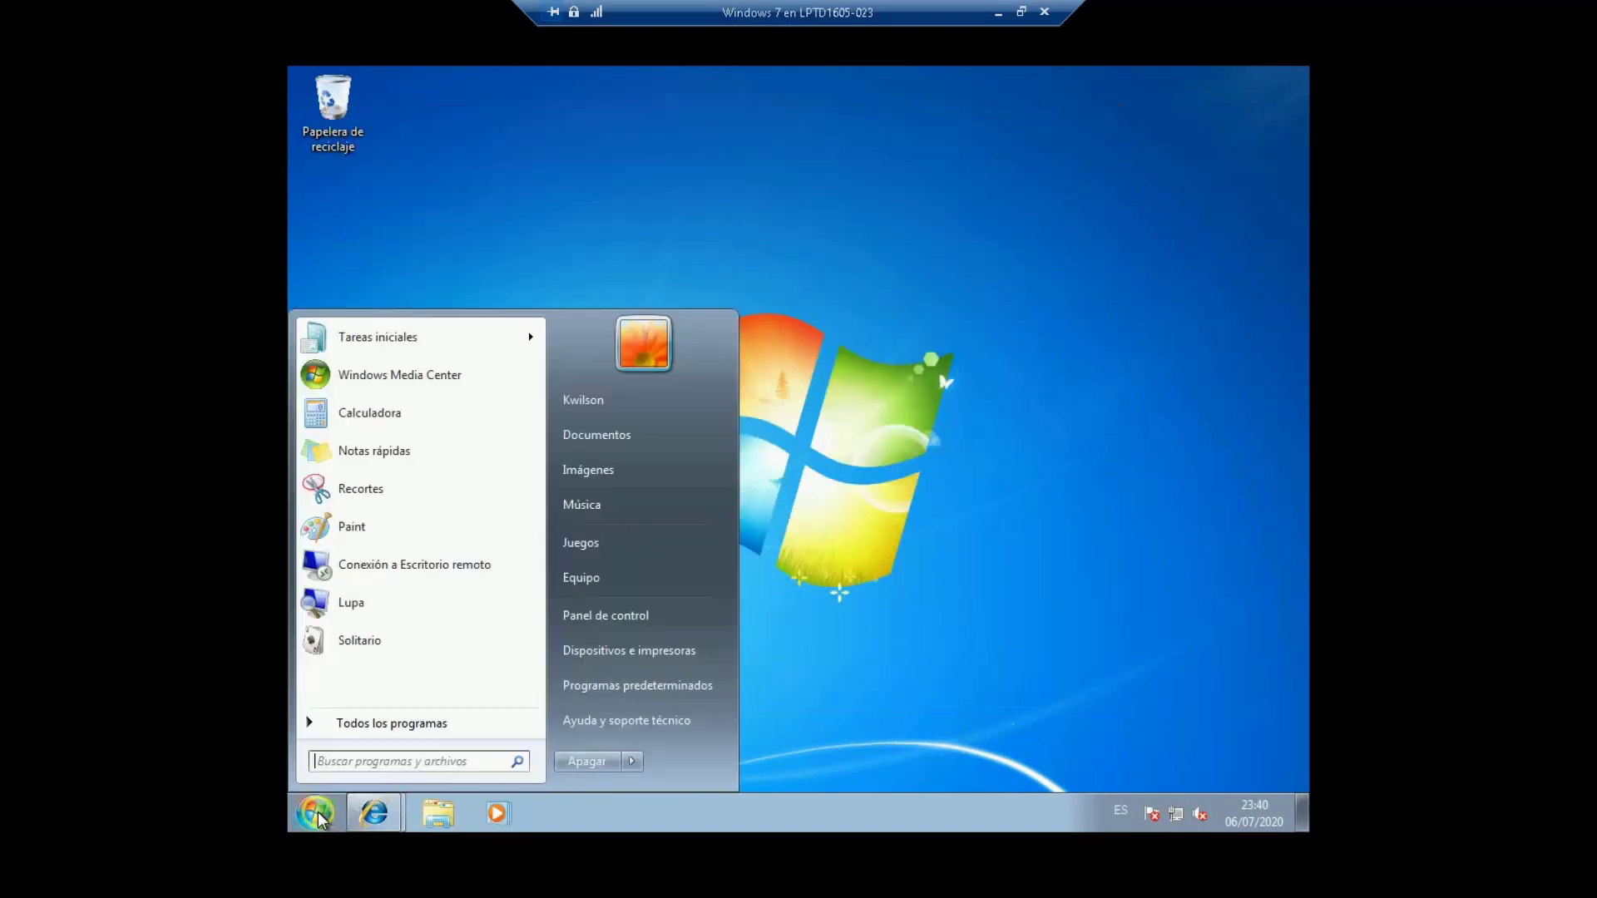
click(632, 761)
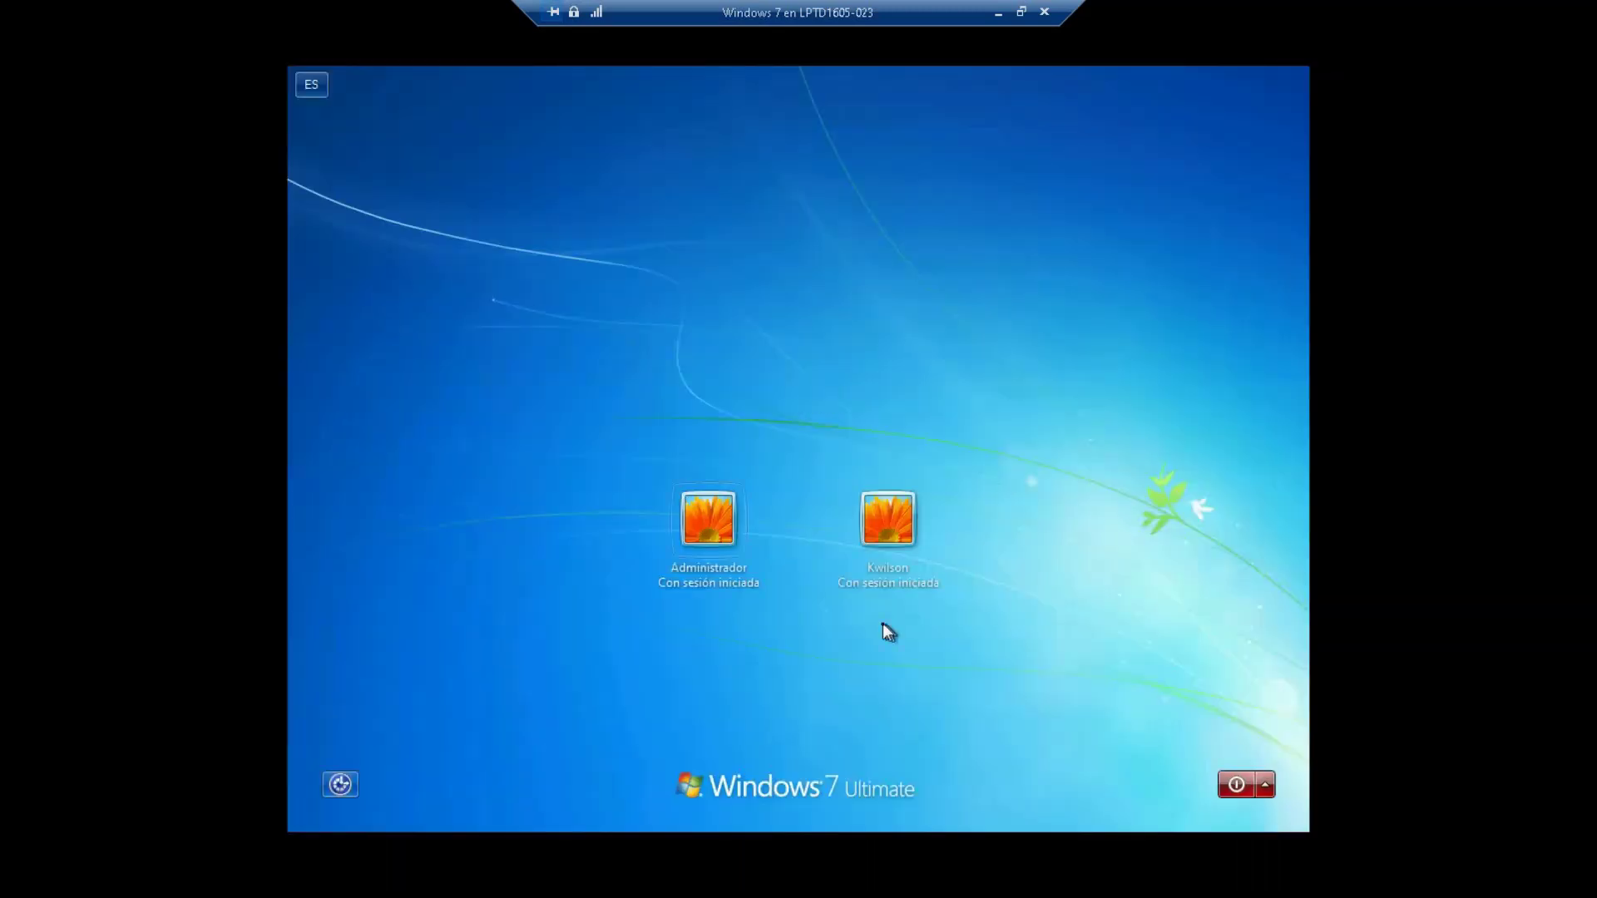
click(707, 527)
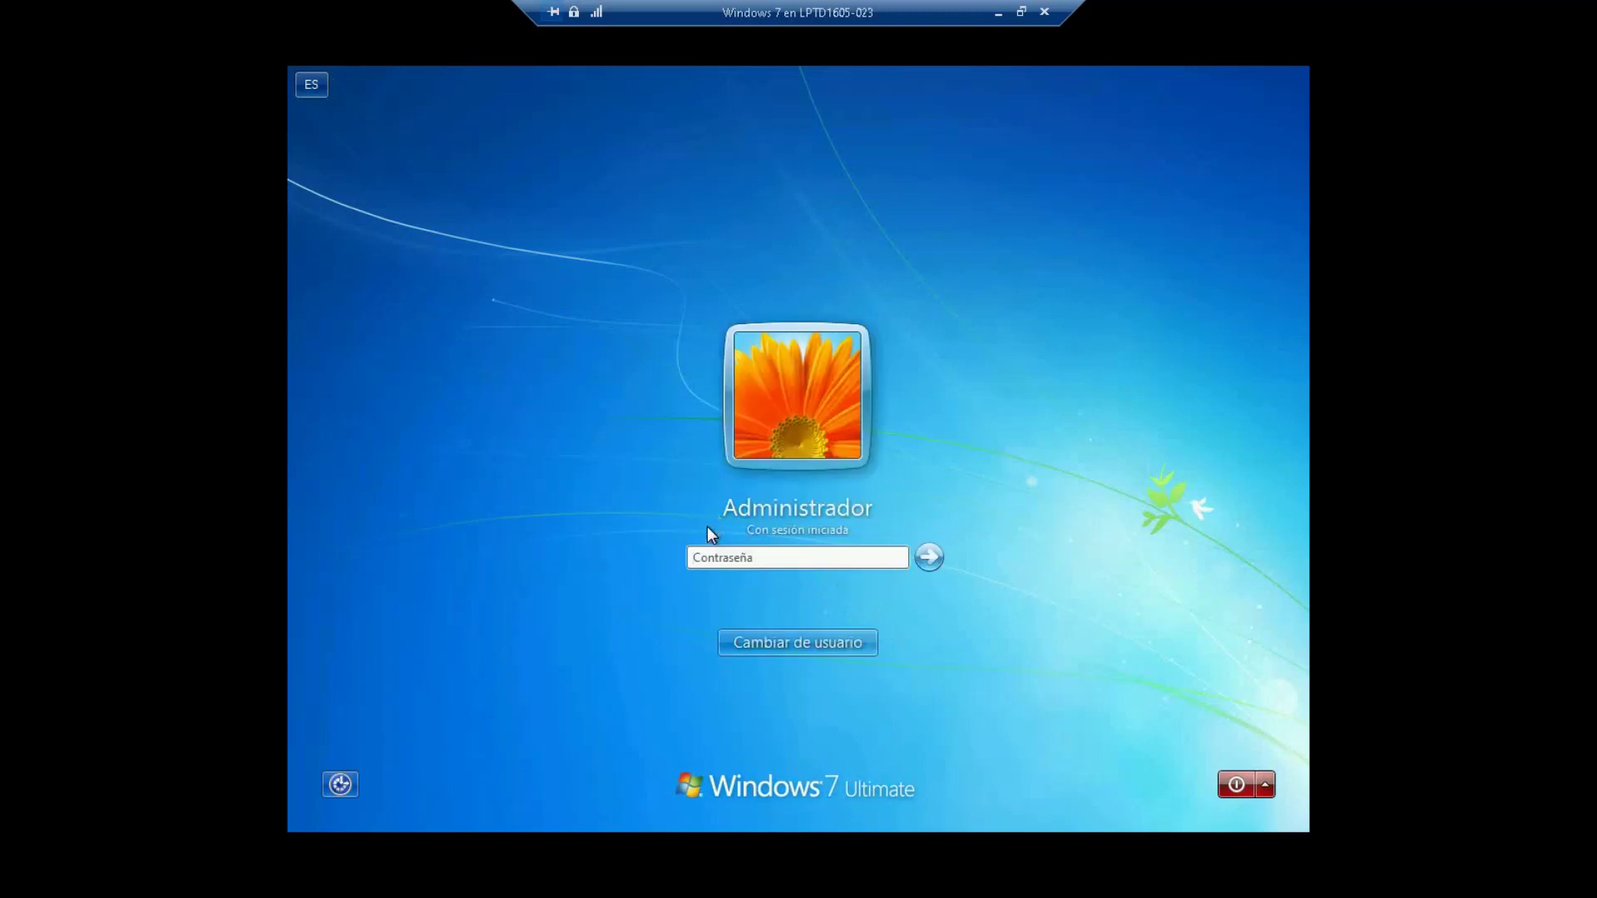
key(Return)
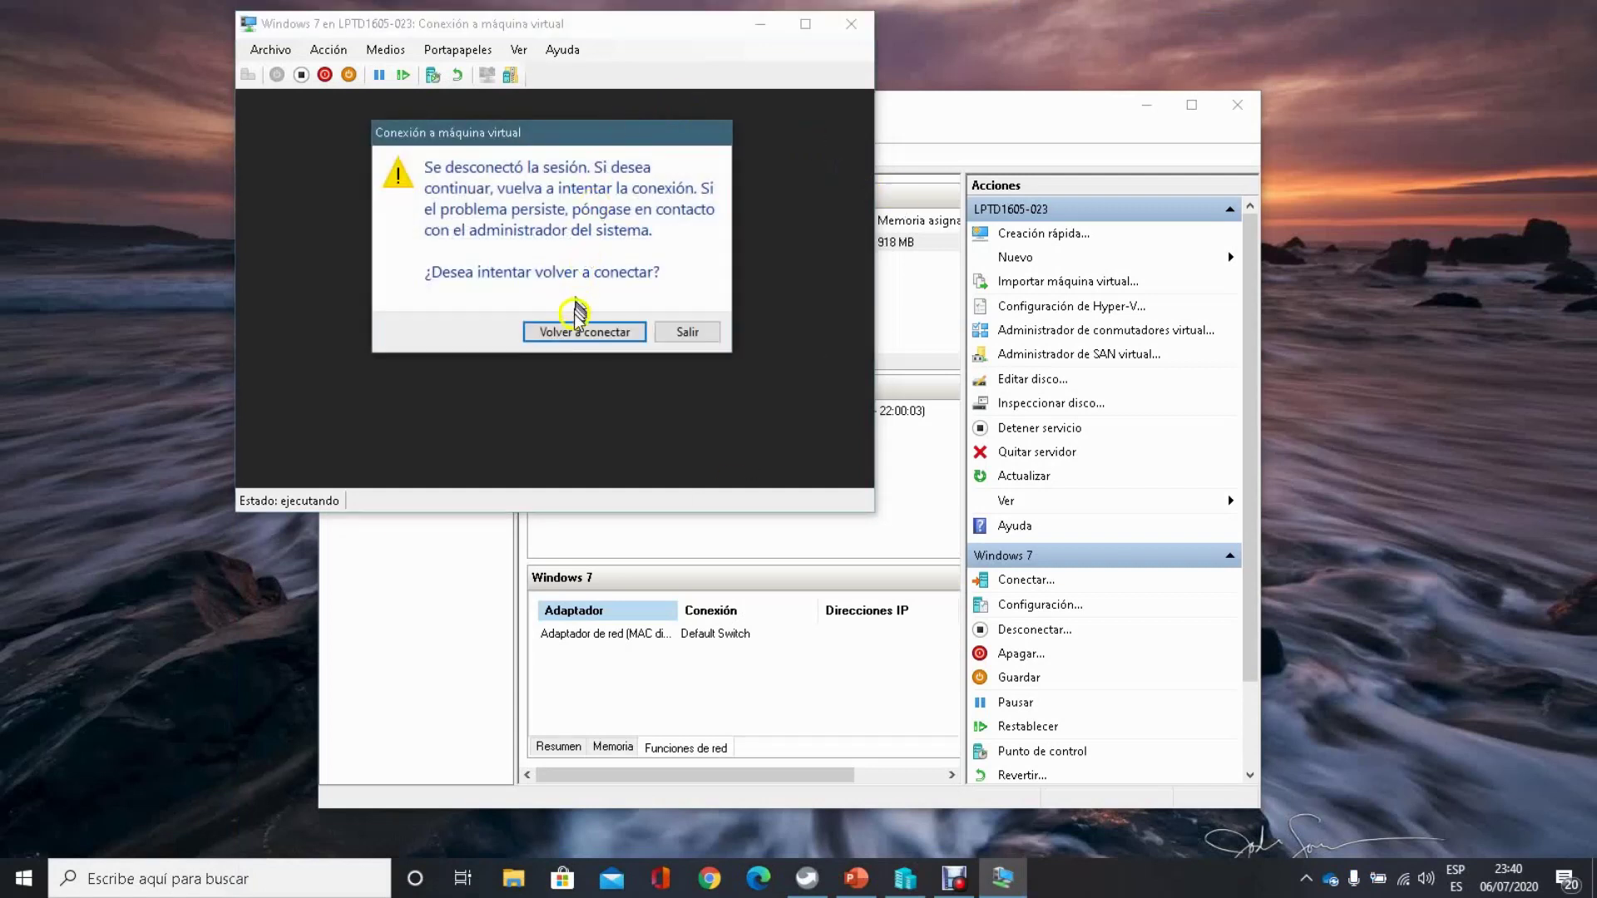
Step: Reconnect to the virtual machine and return its view to full screen
click(578, 334)
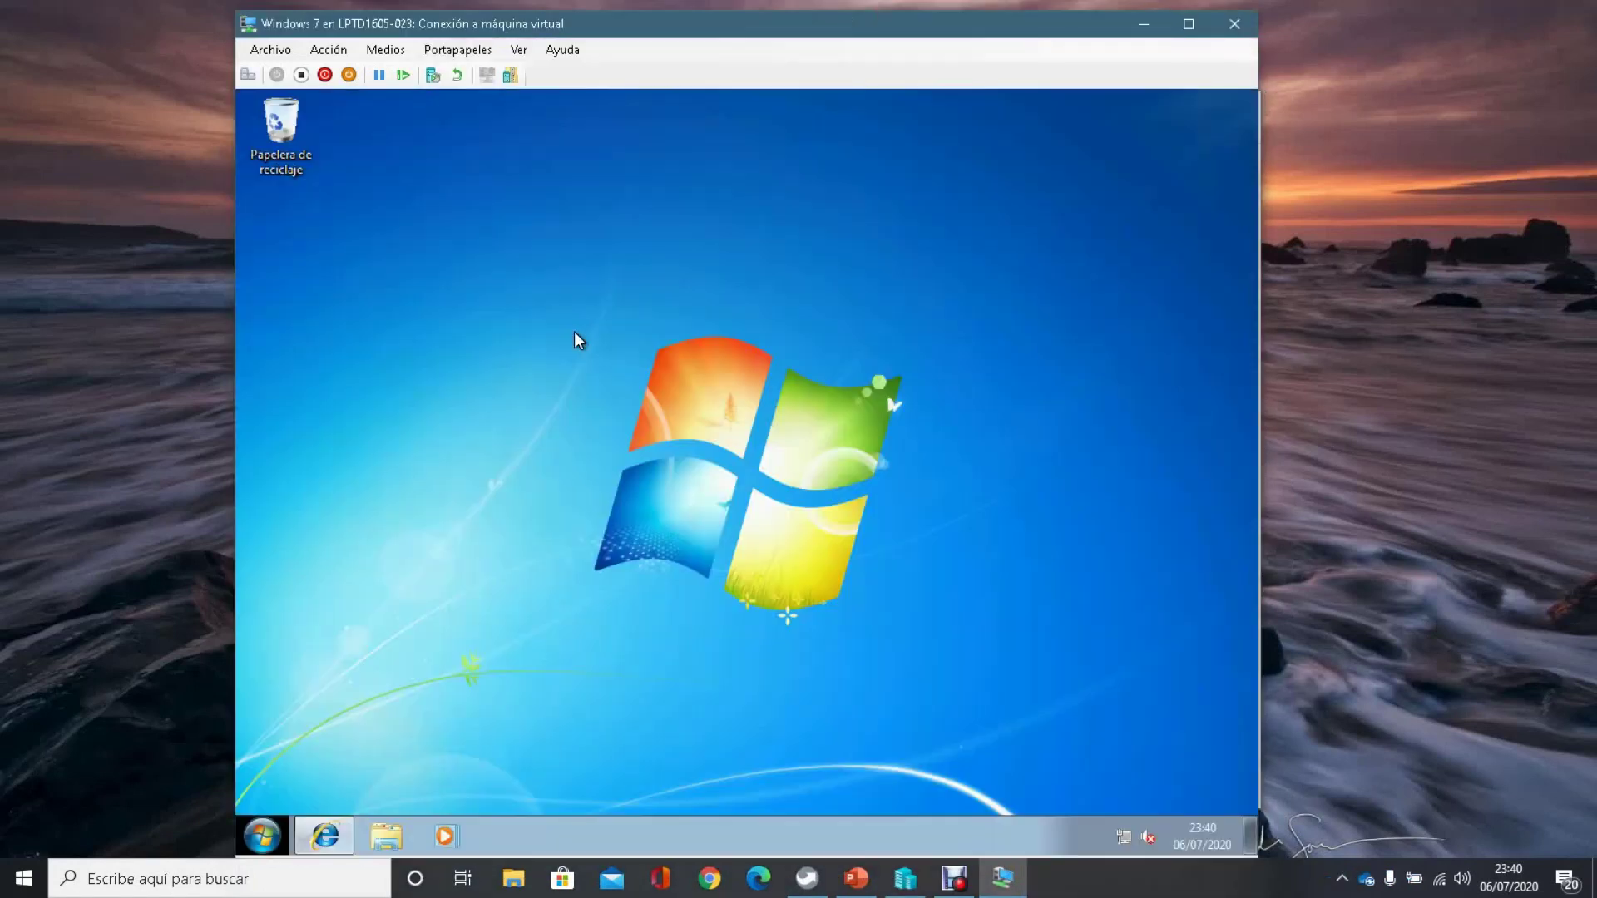
click(857, 358)
click(1188, 25)
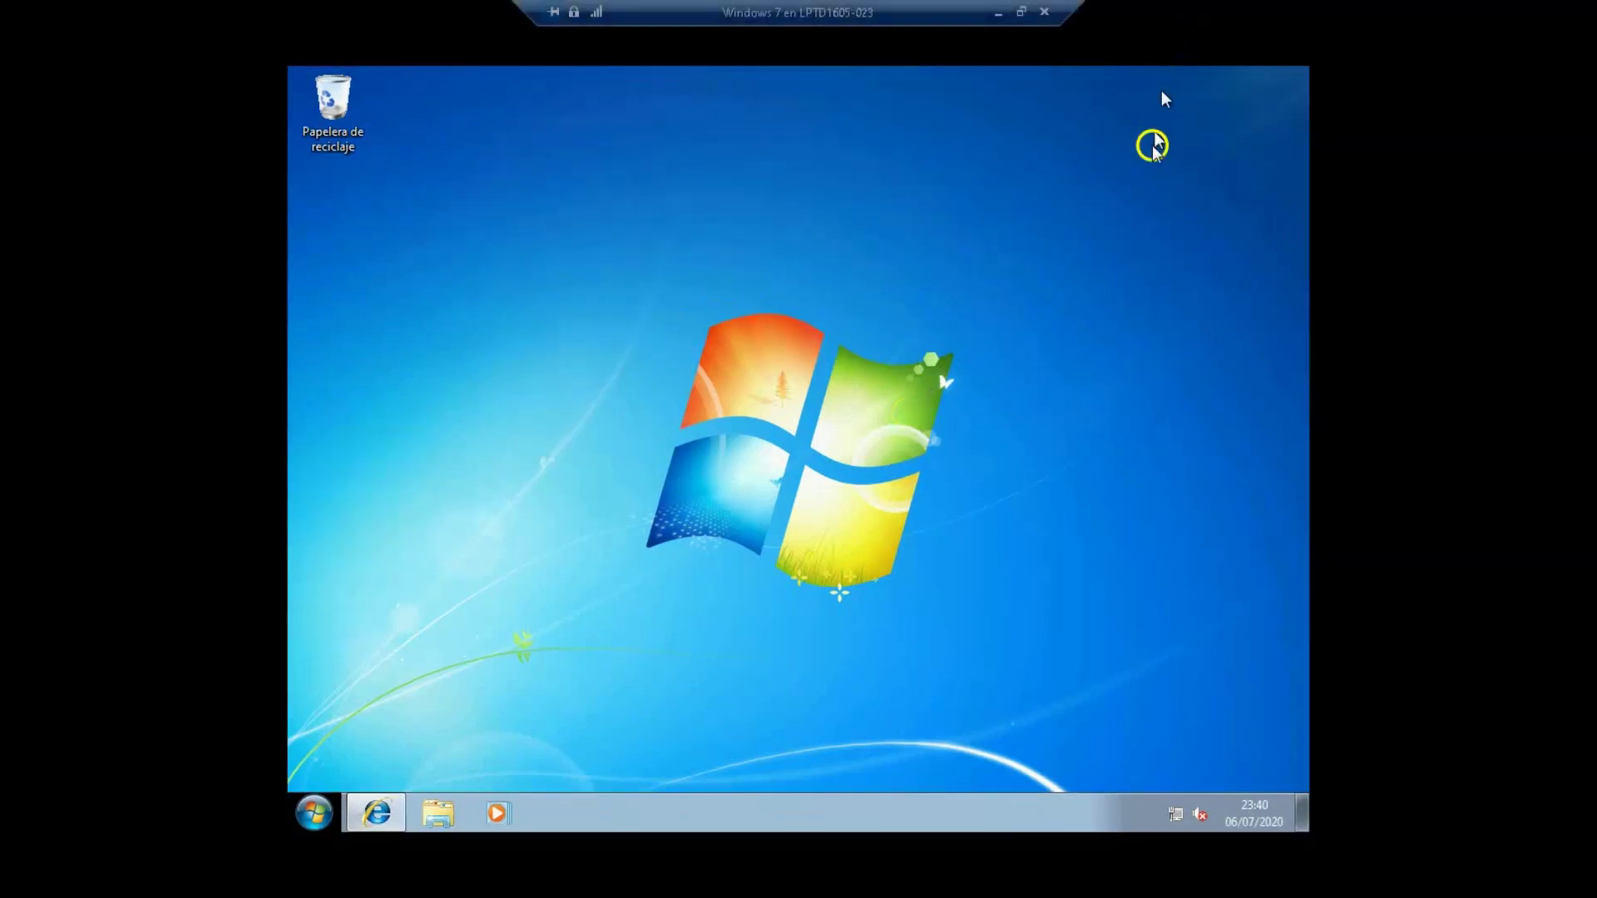
click(1159, 454)
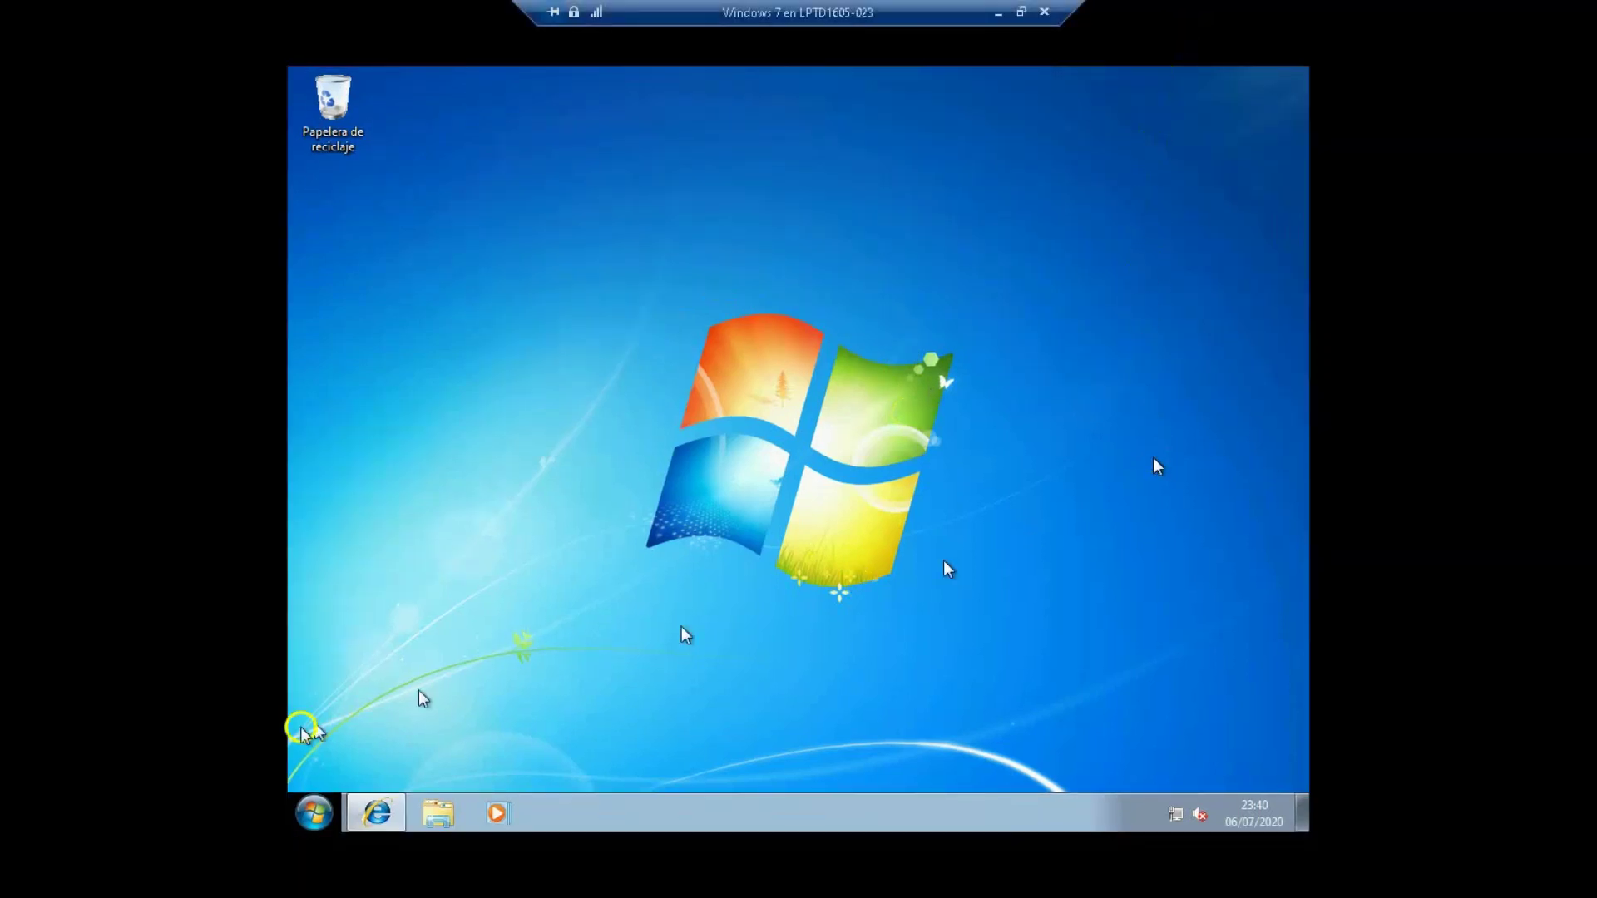
Step: Launch Firewall de Windows con seguridad avanzada via a 'fire' search and show Reglas de salida
click(314, 811)
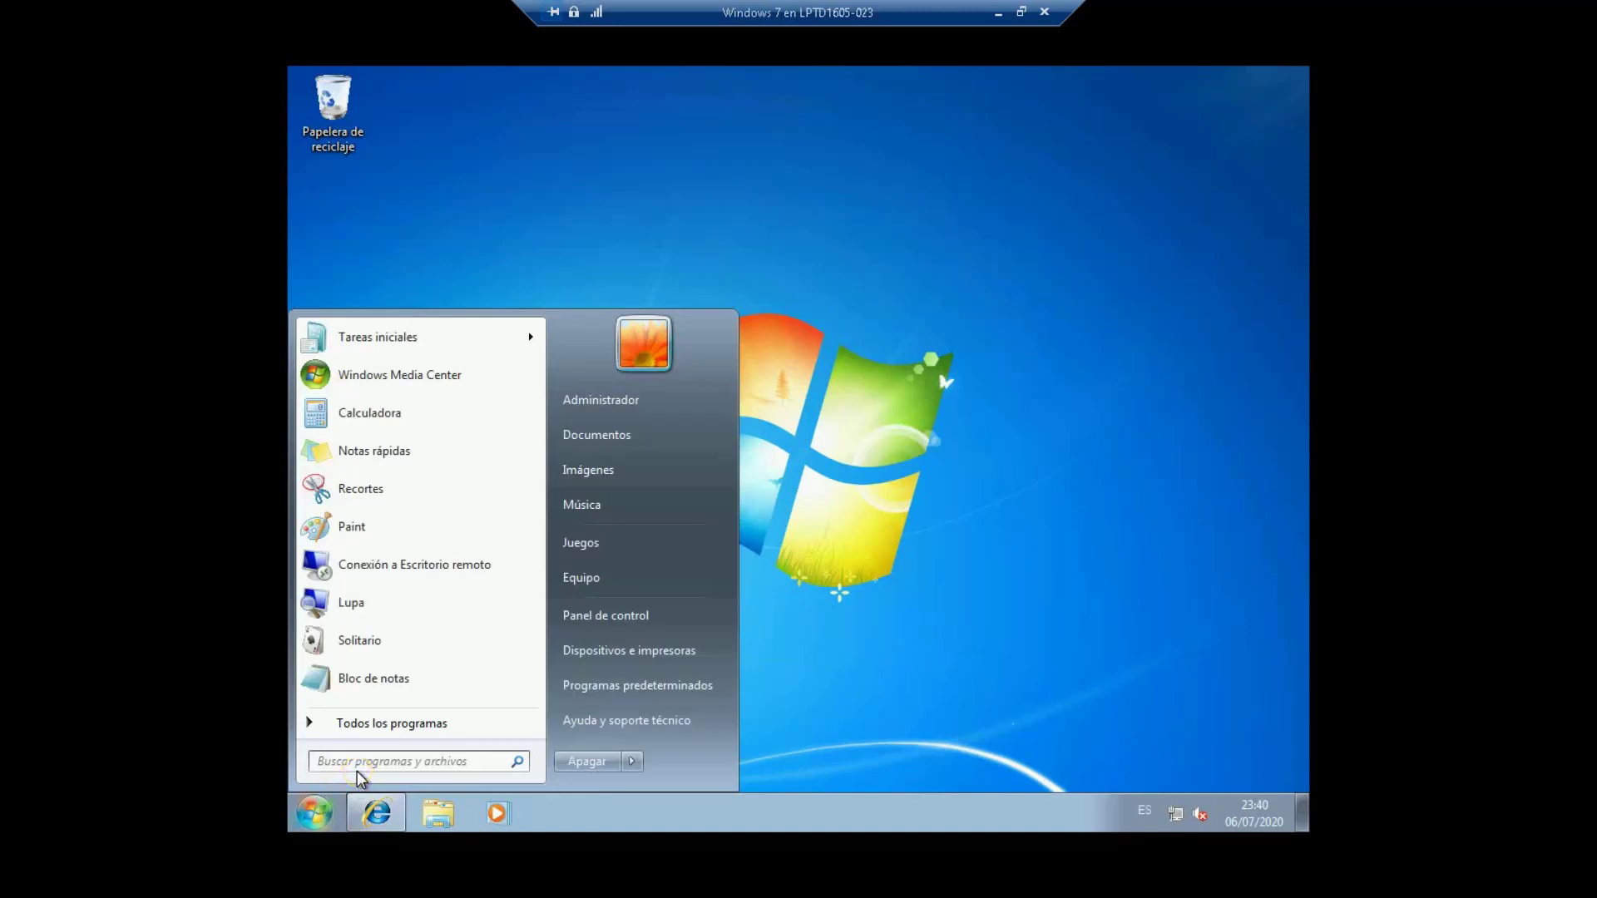
text(fire)
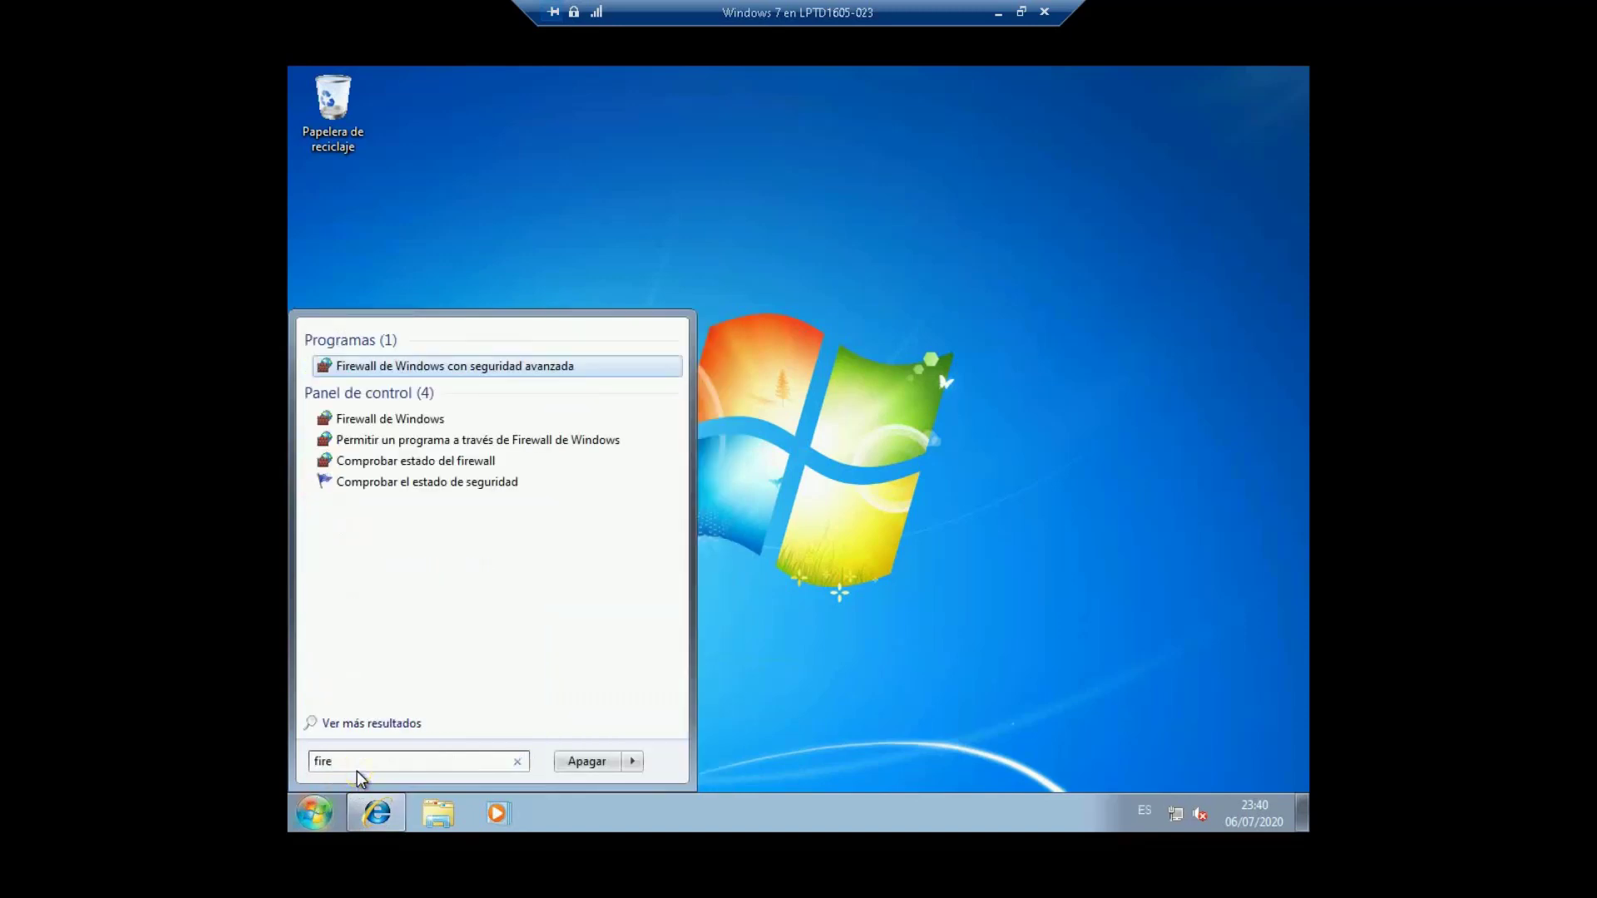
key(Return)
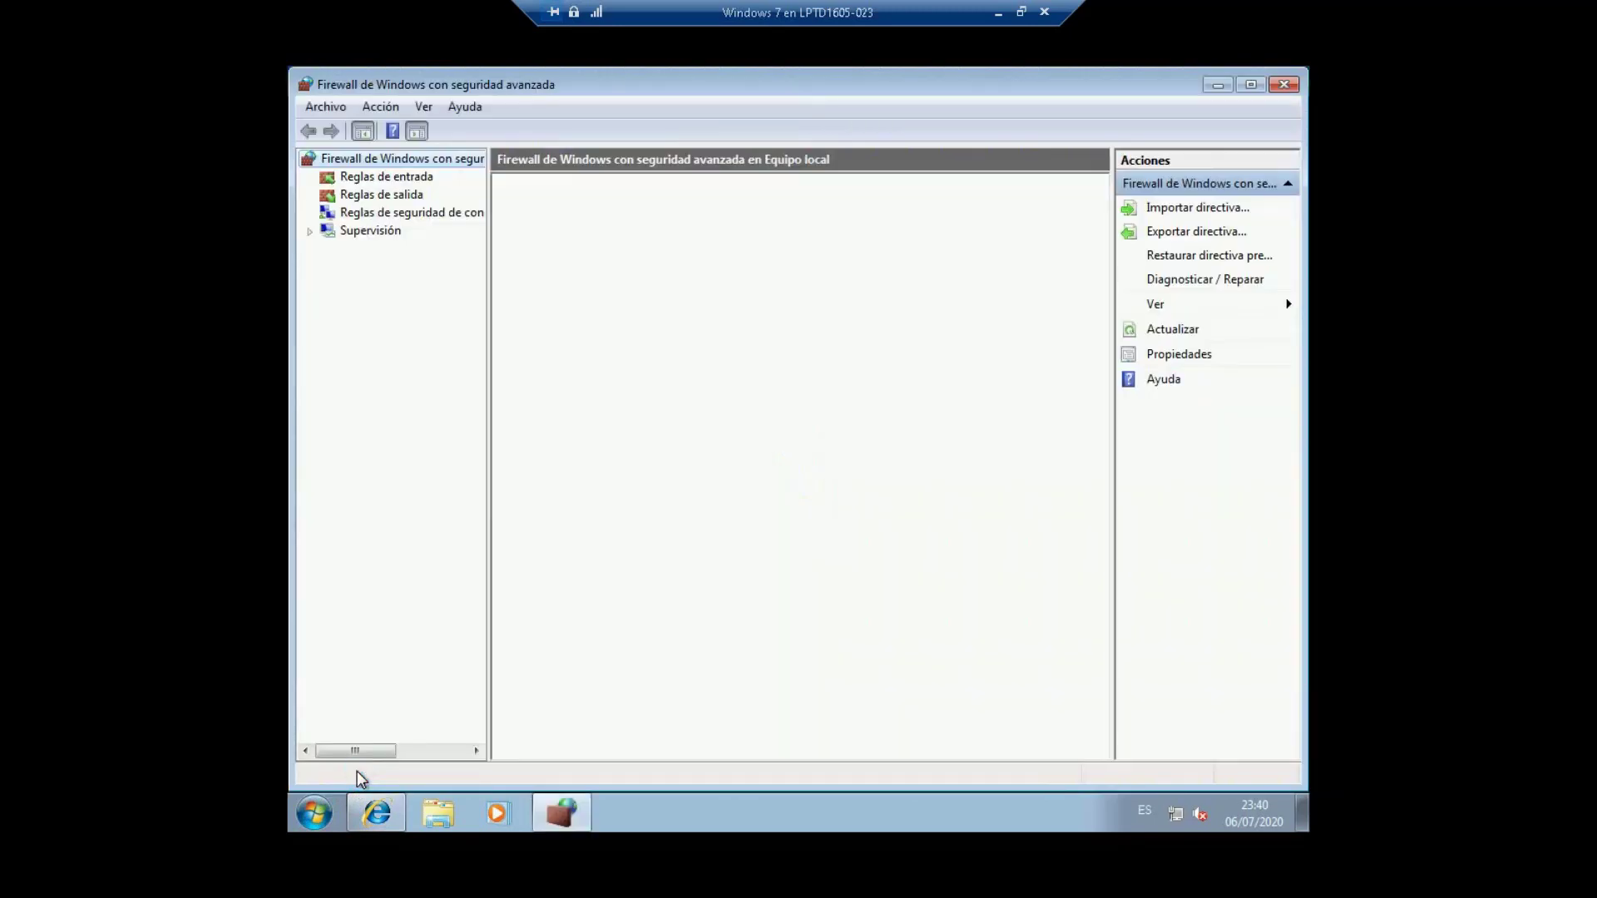
click(574, 484)
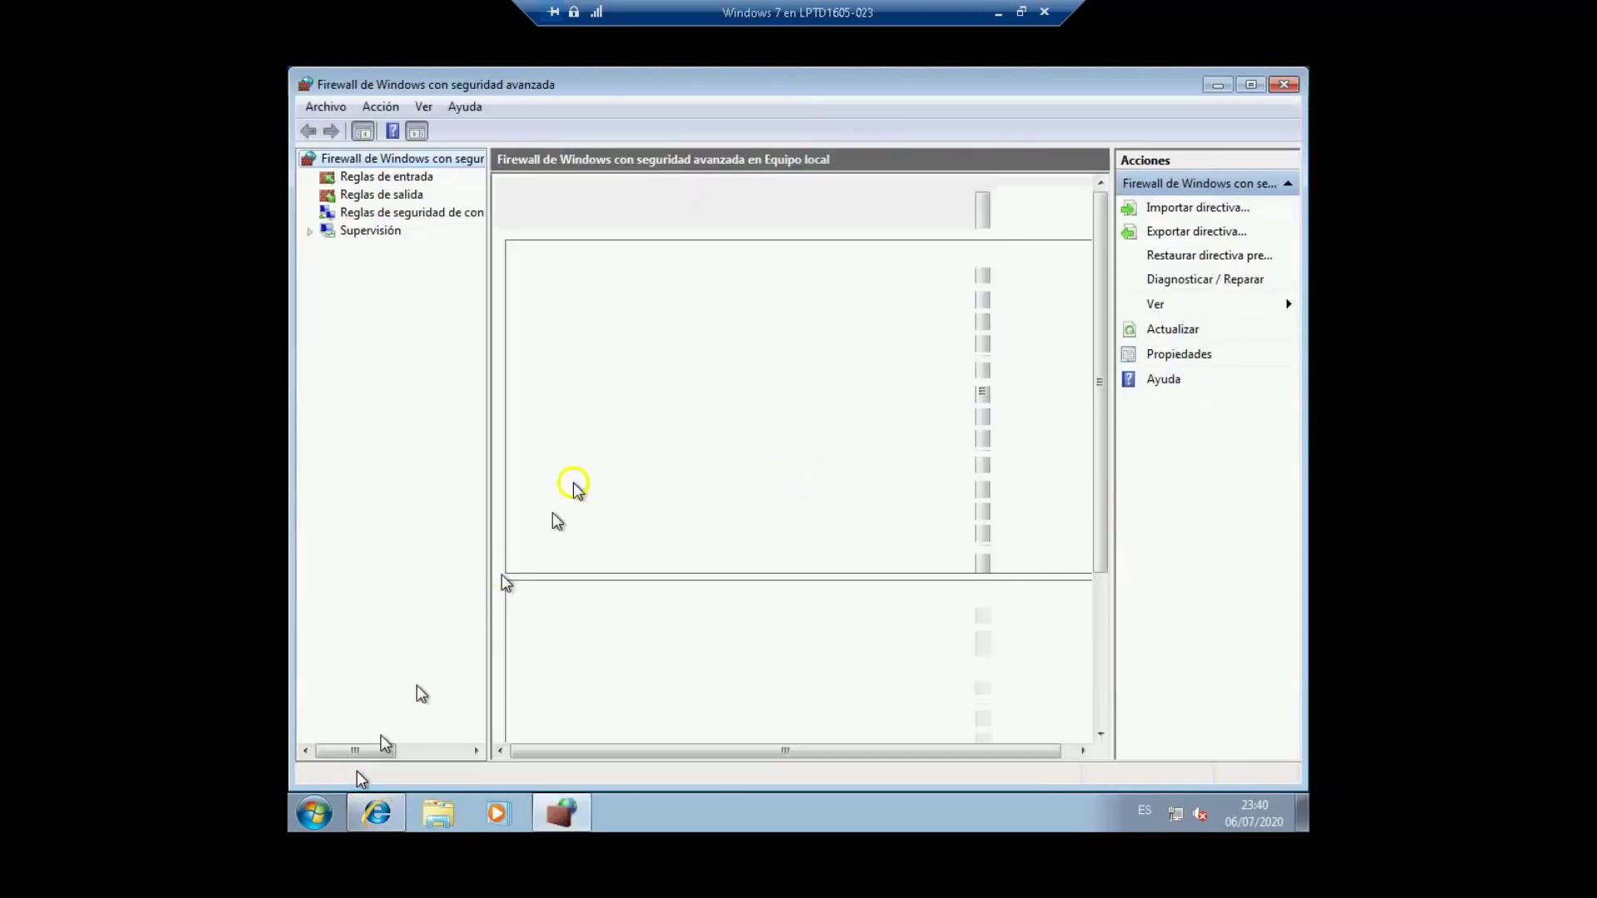
click(393, 197)
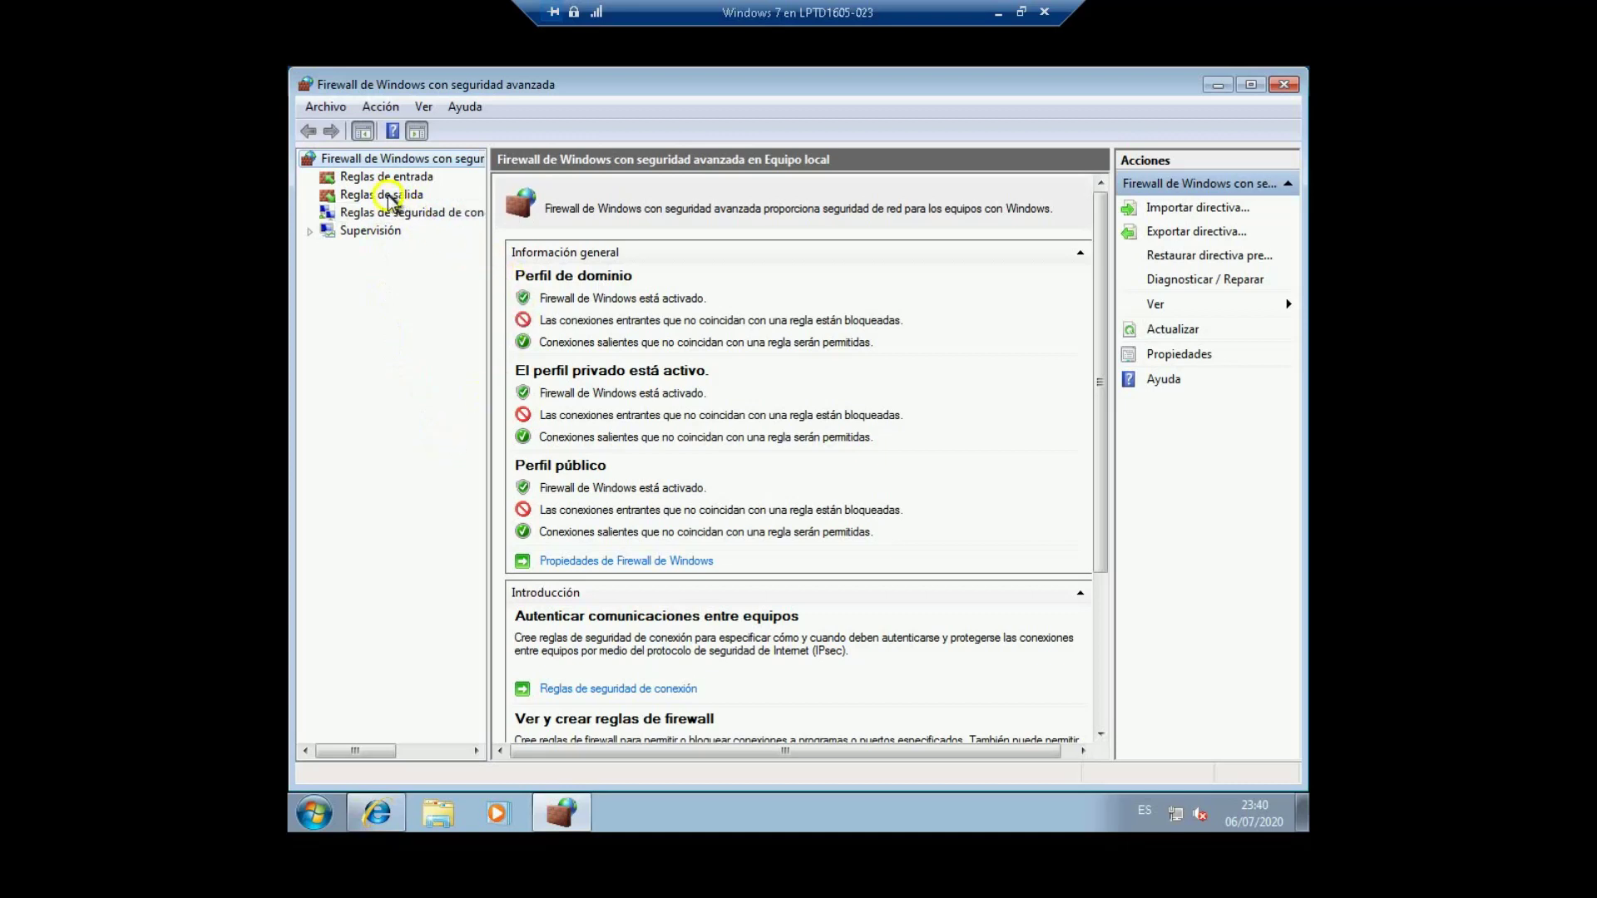
click(383, 196)
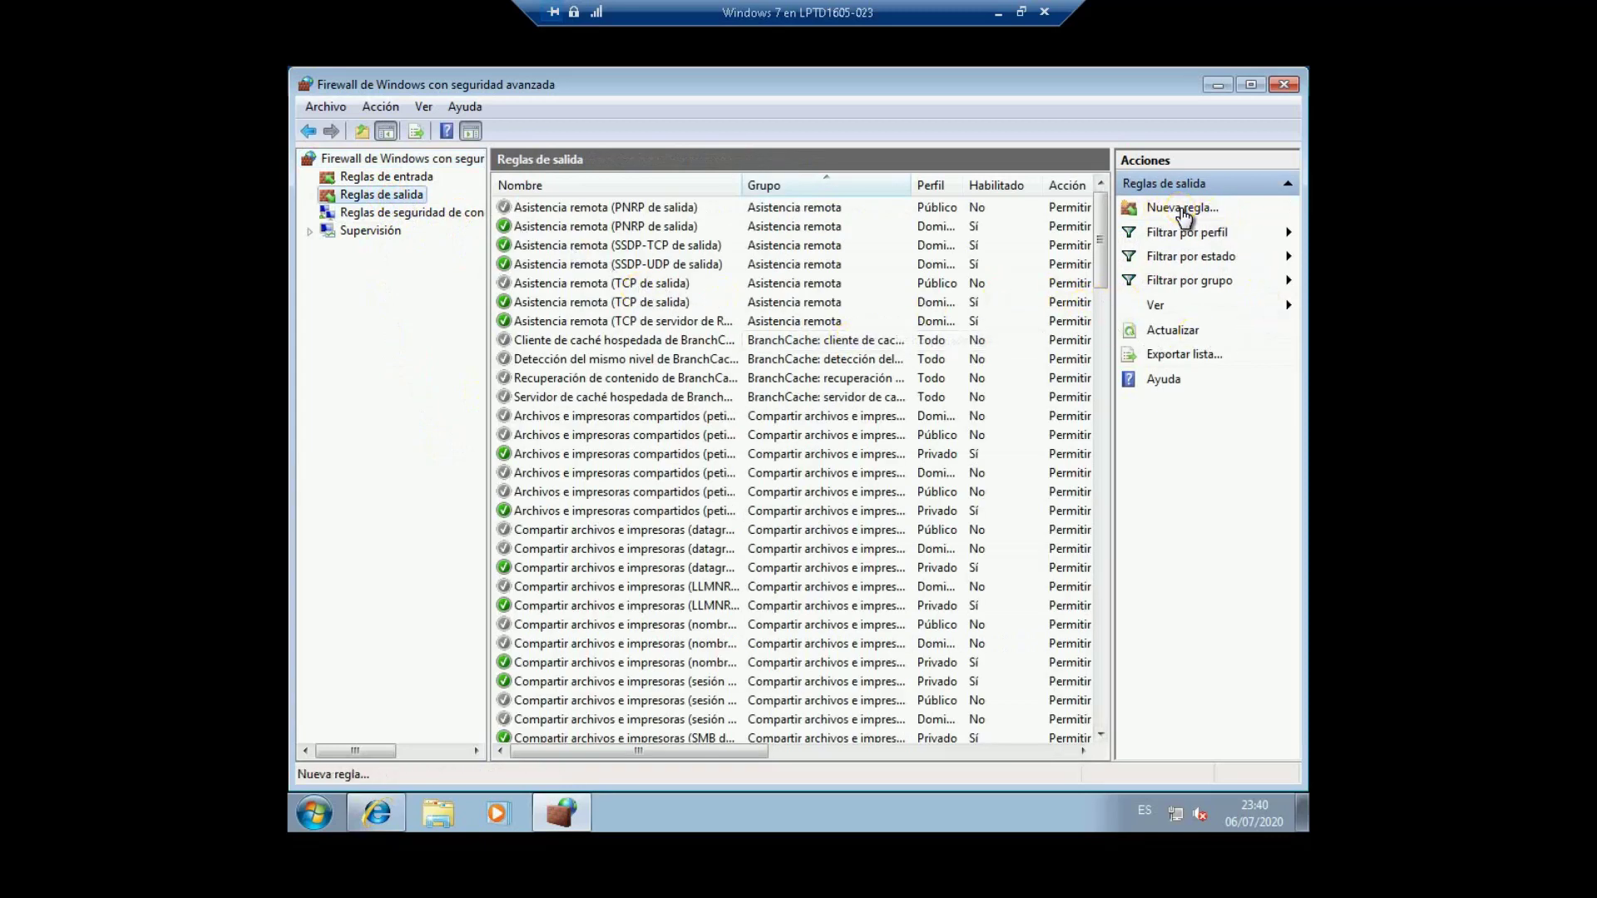
Step: Create port rule bloqueaInternet blocking TCP on all remote ports, all profiles, description 'Bloquea internet'
click(1183, 210)
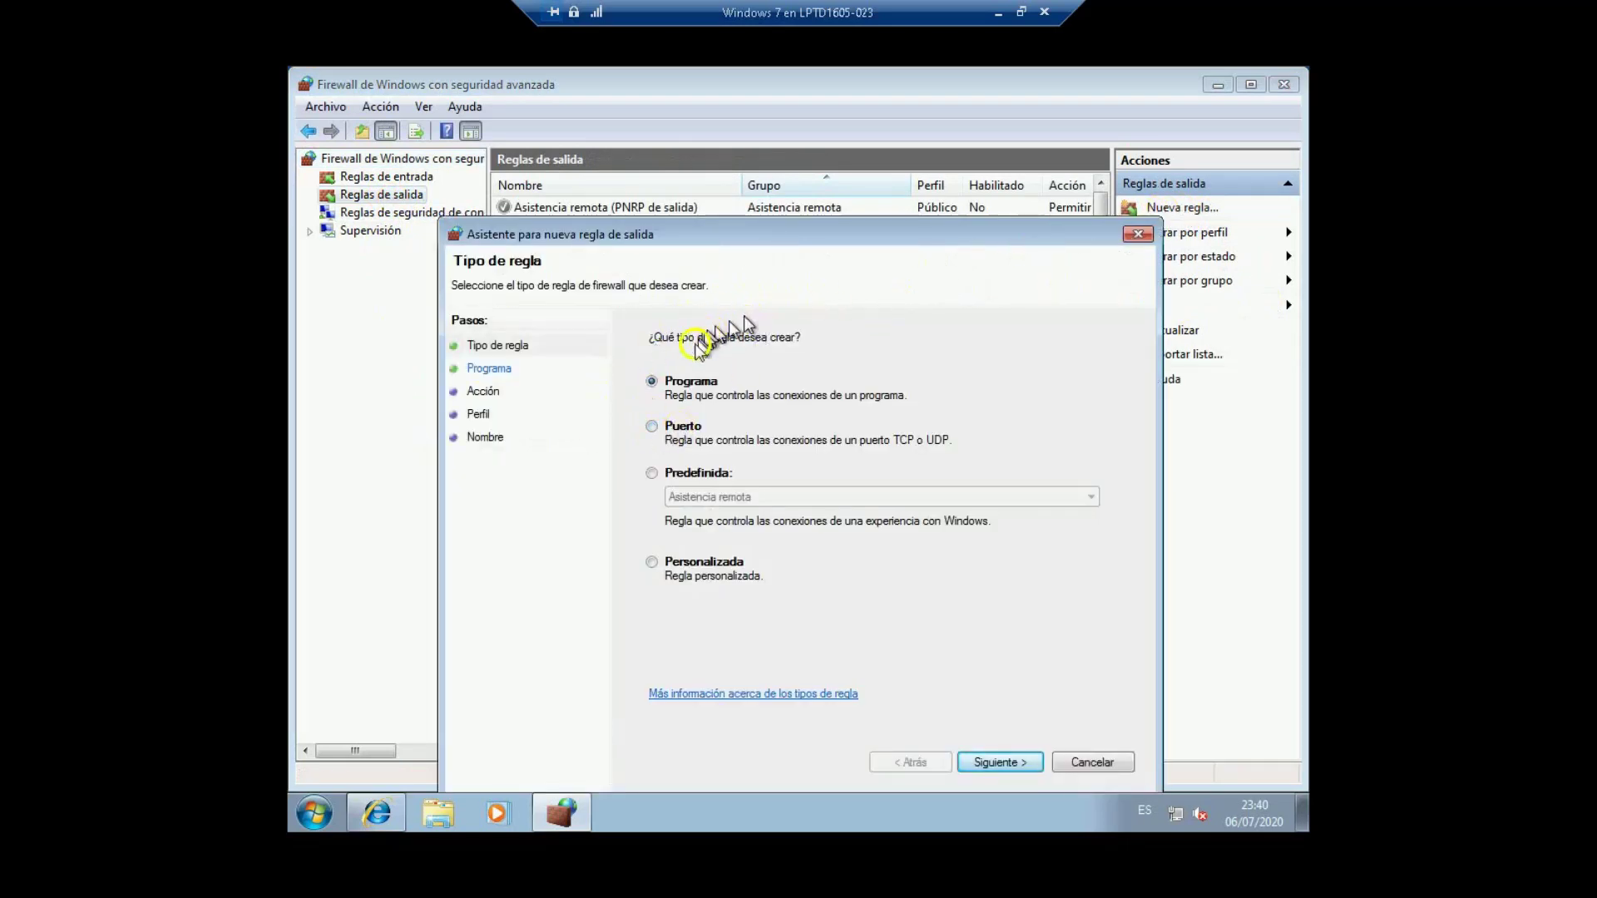
click(656, 429)
click(1002, 762)
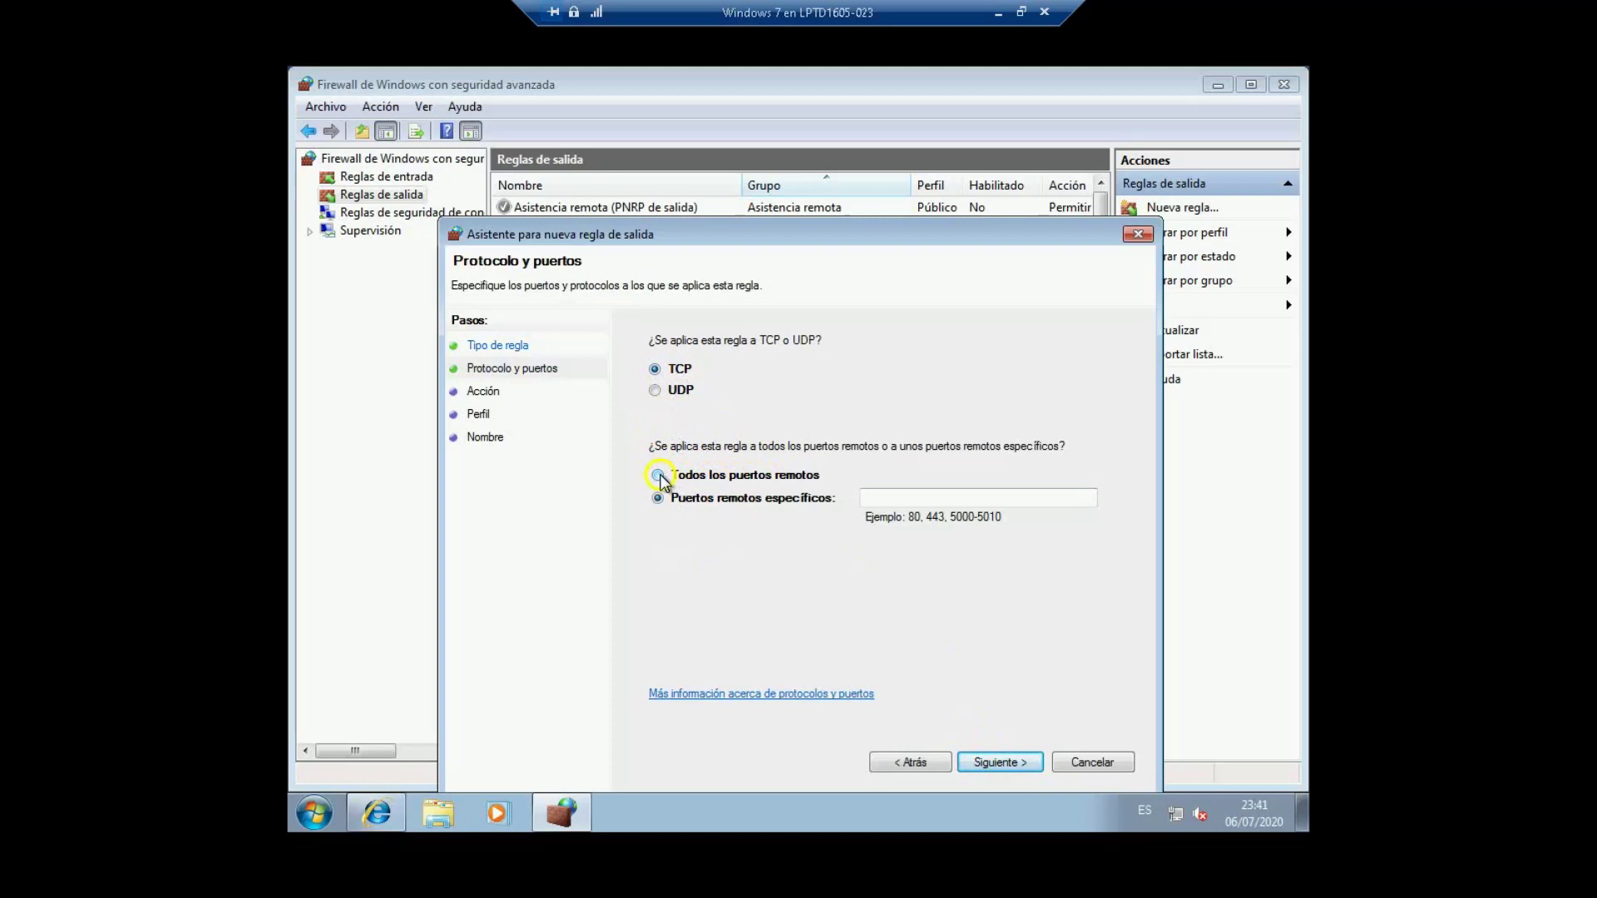
click(658, 476)
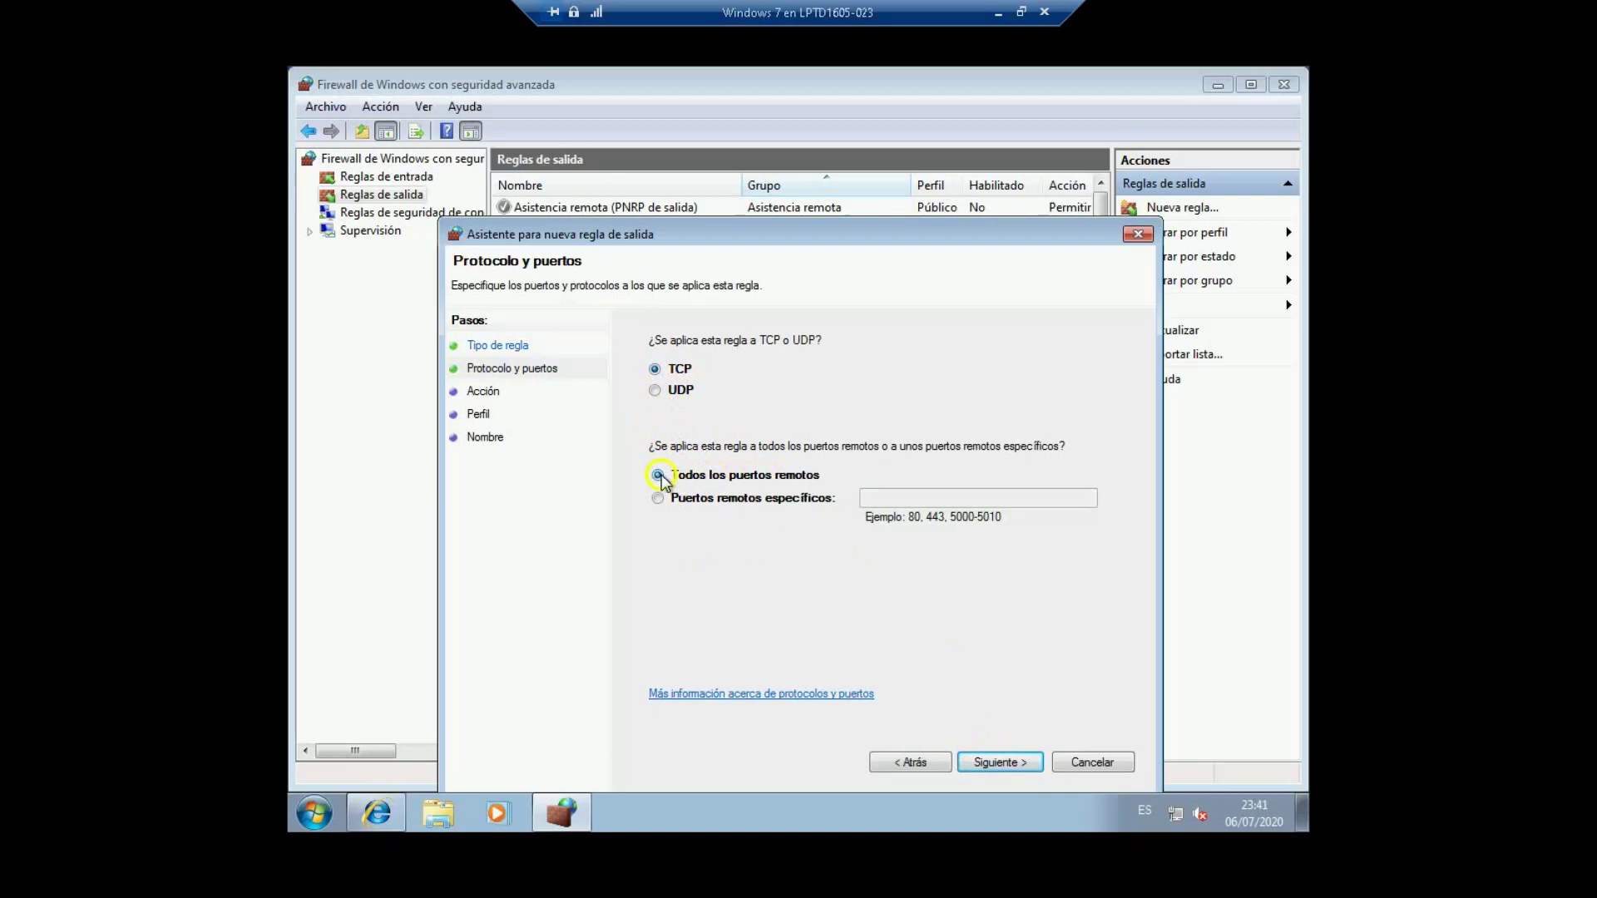
click(1002, 762)
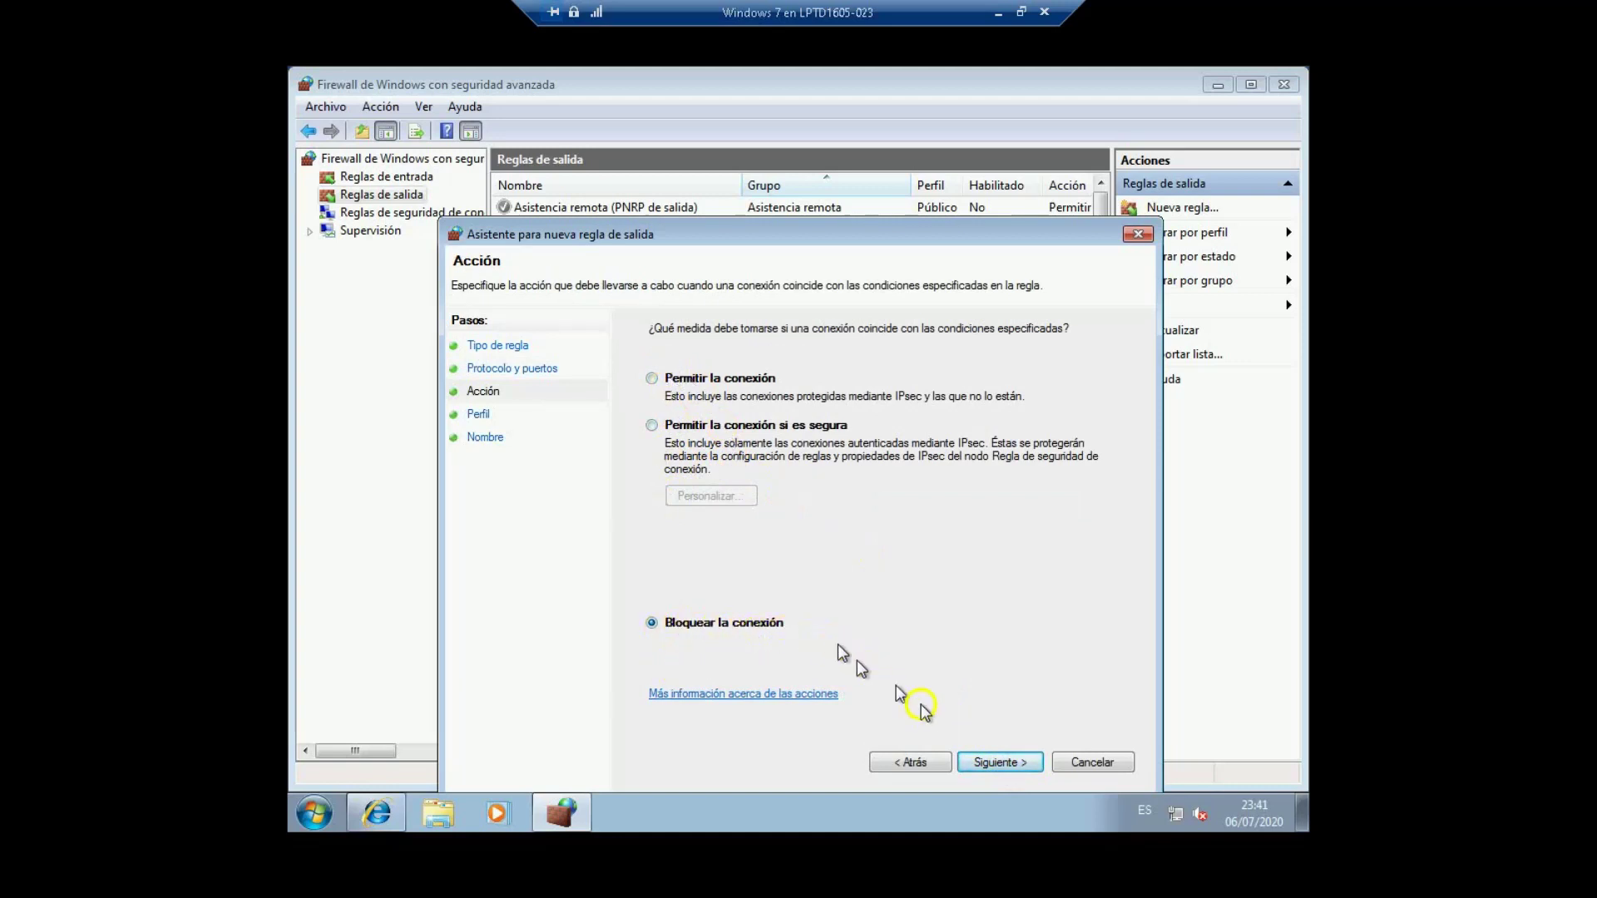
click(996, 762)
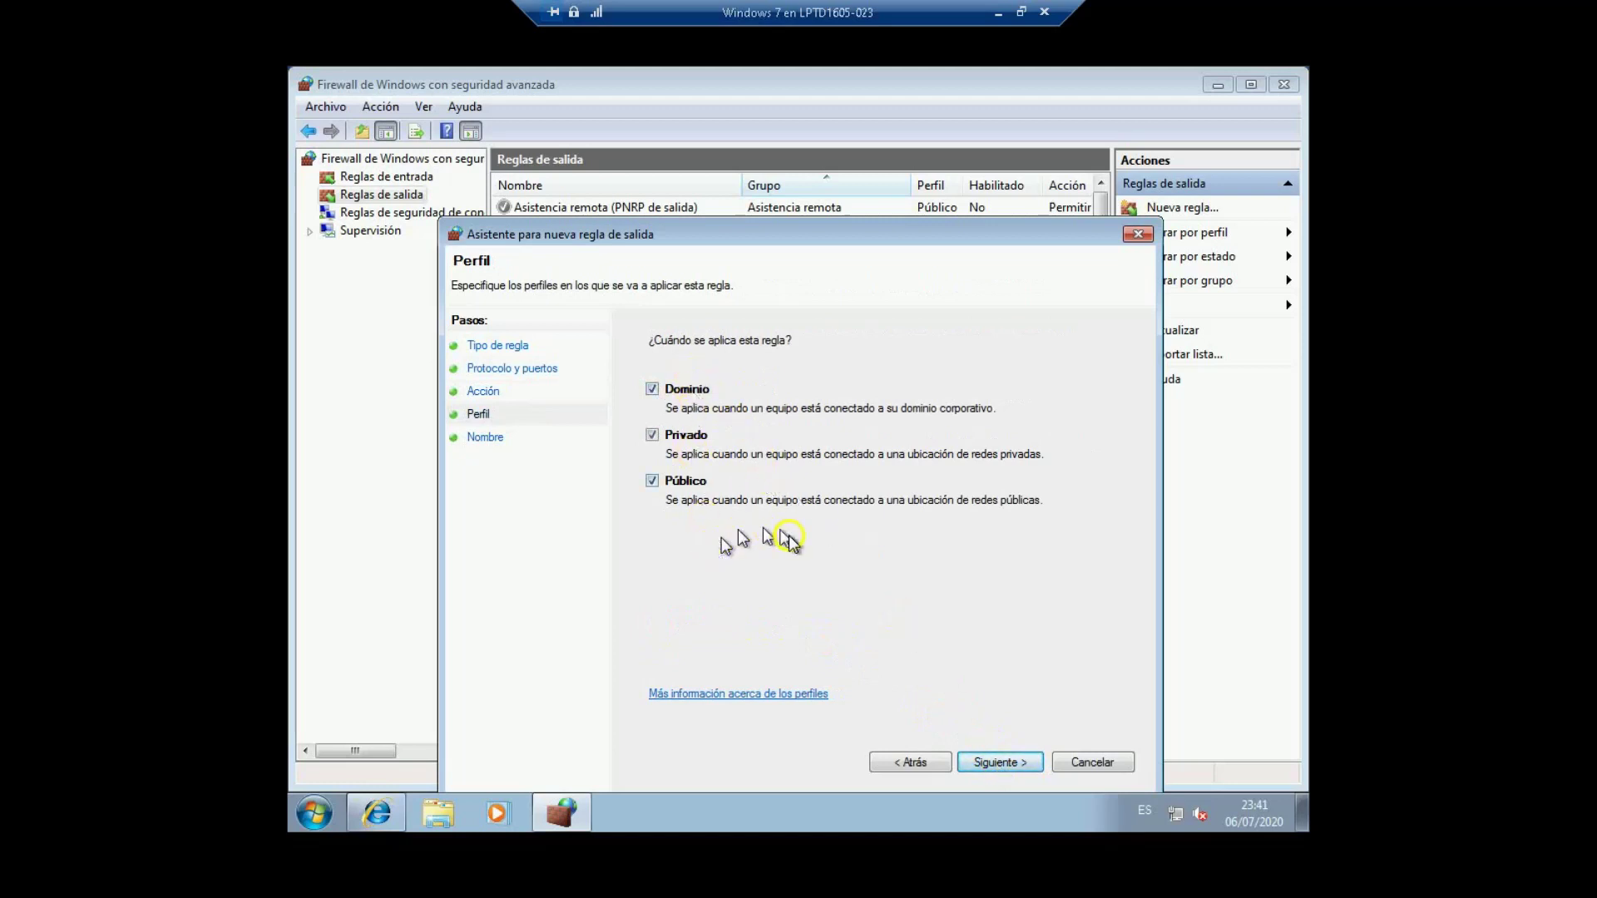
click(998, 763)
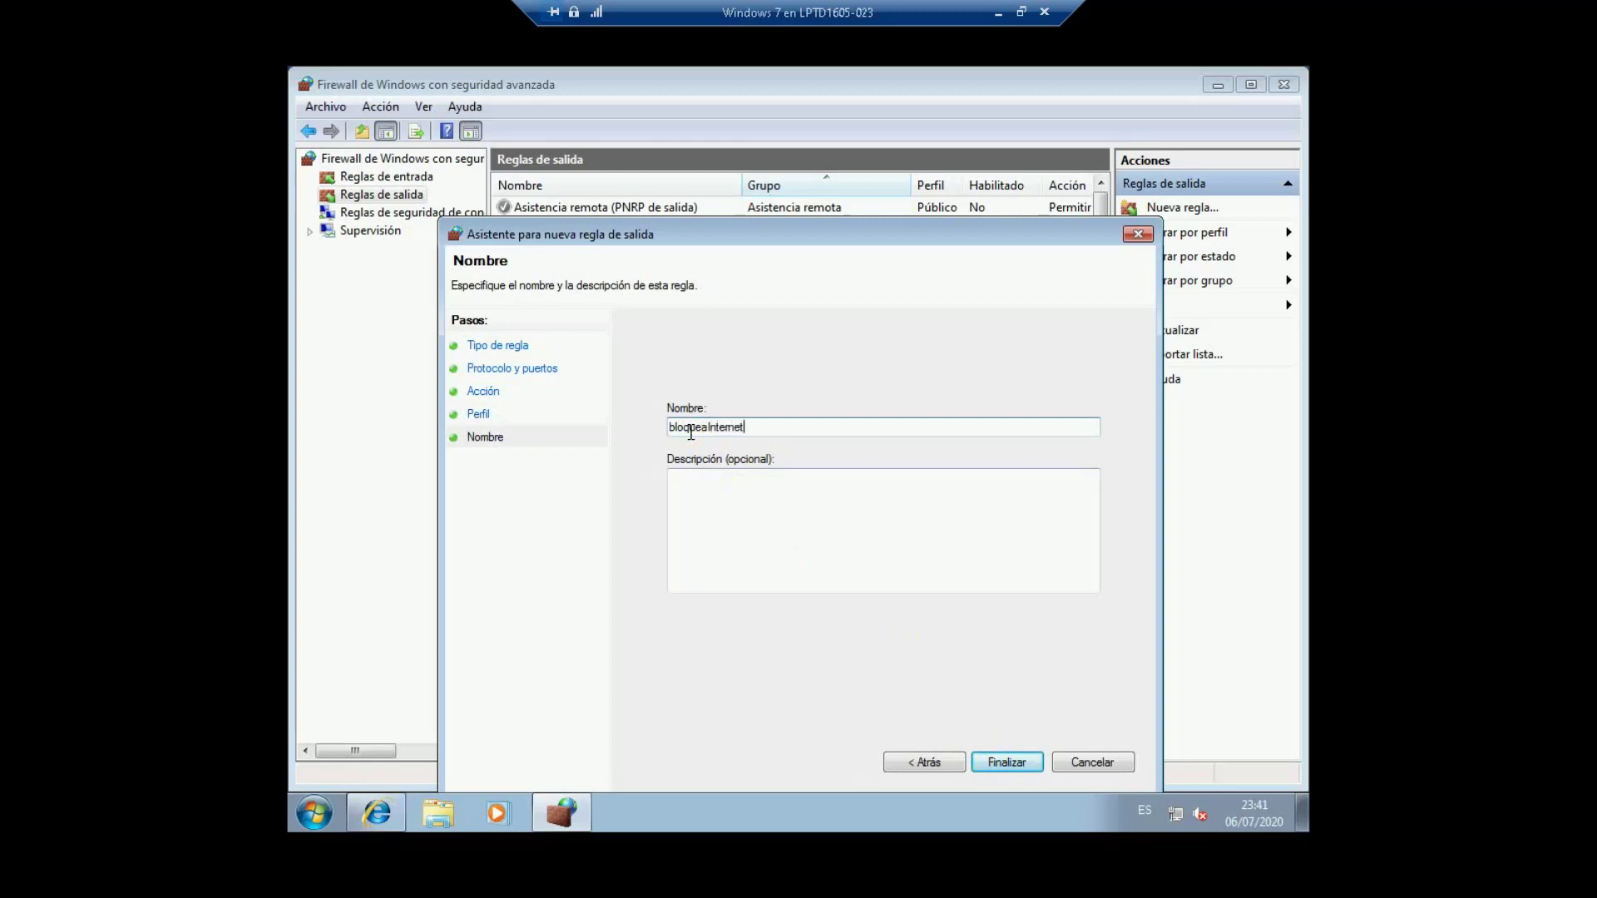
click(692, 493)
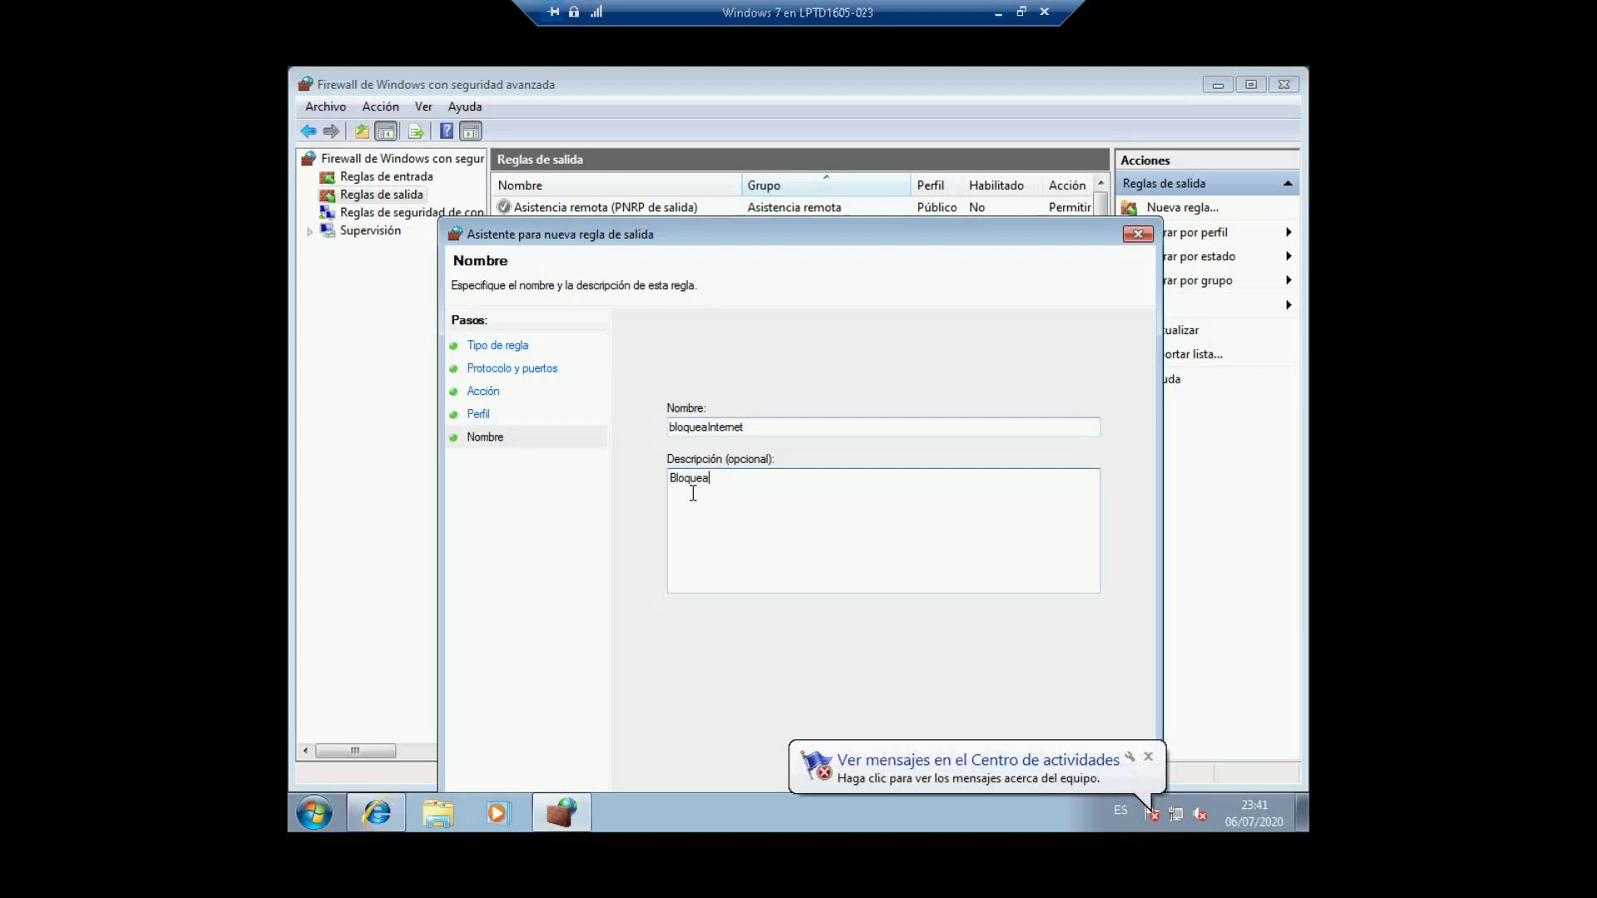
key(BackSpace)
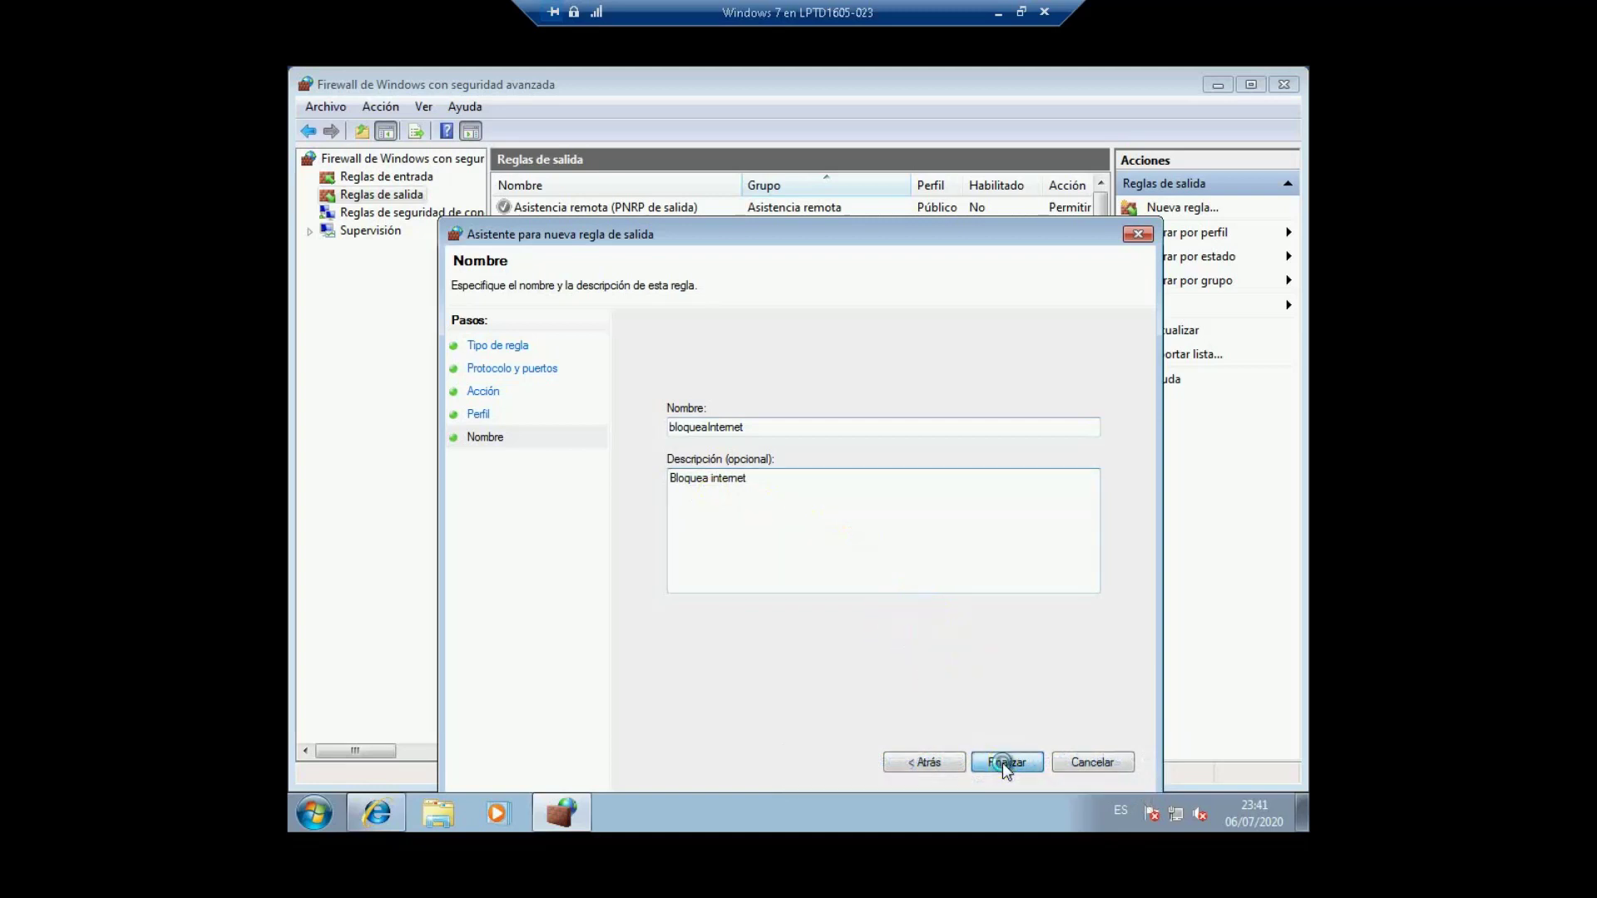
click(1002, 762)
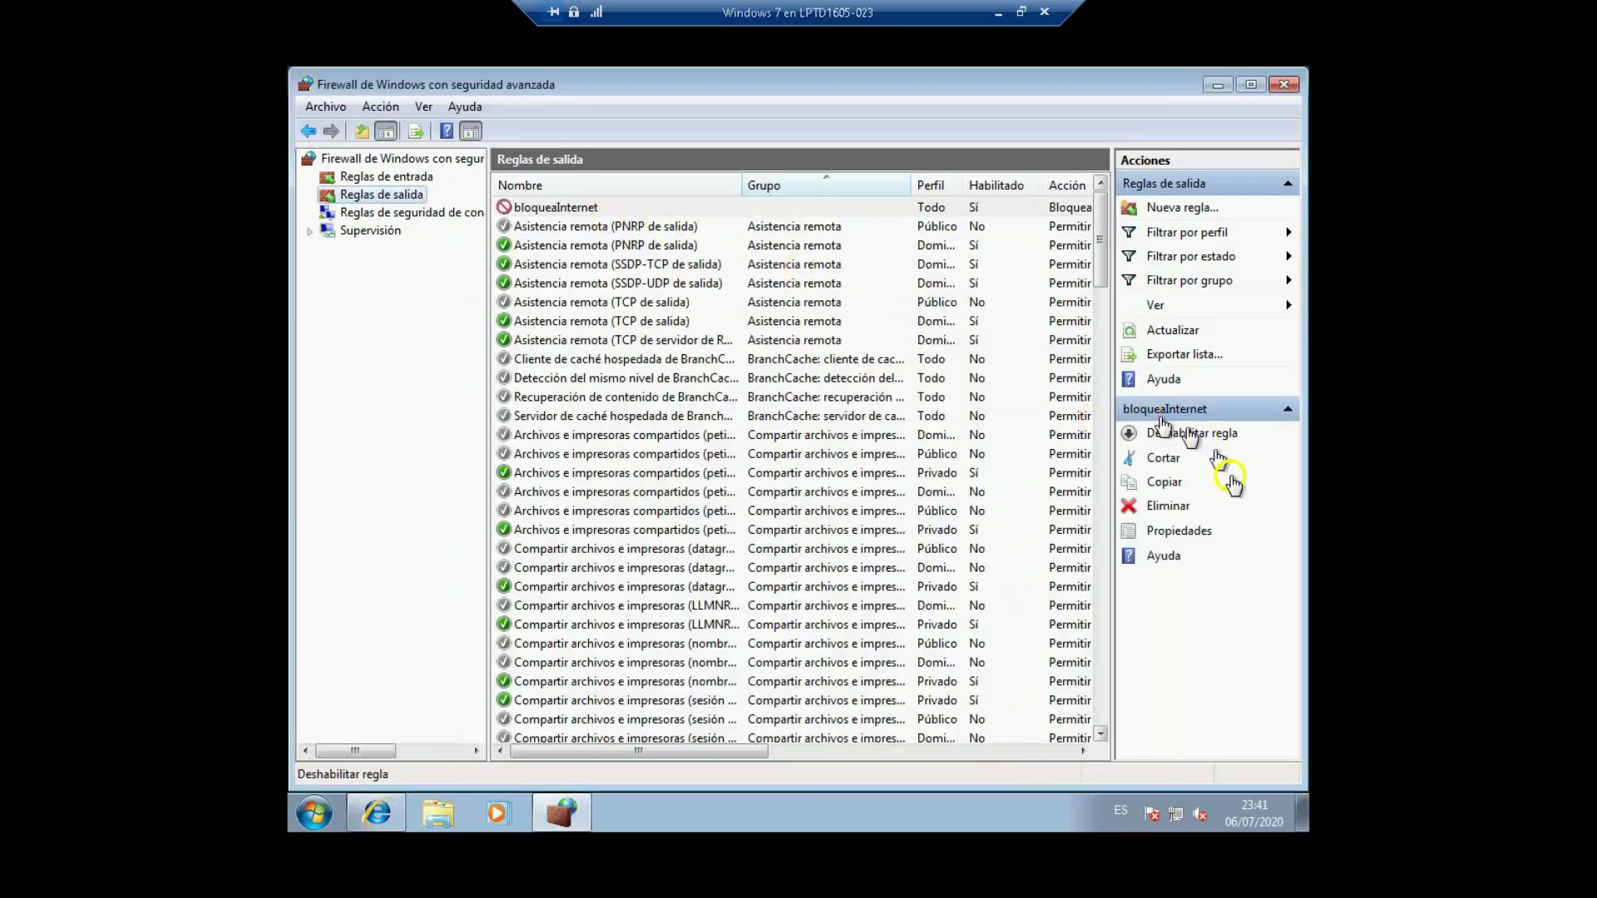
Step: Change the bloqueaInternet rule's protocol type from TCP to Cualquiera and apply
click(1169, 535)
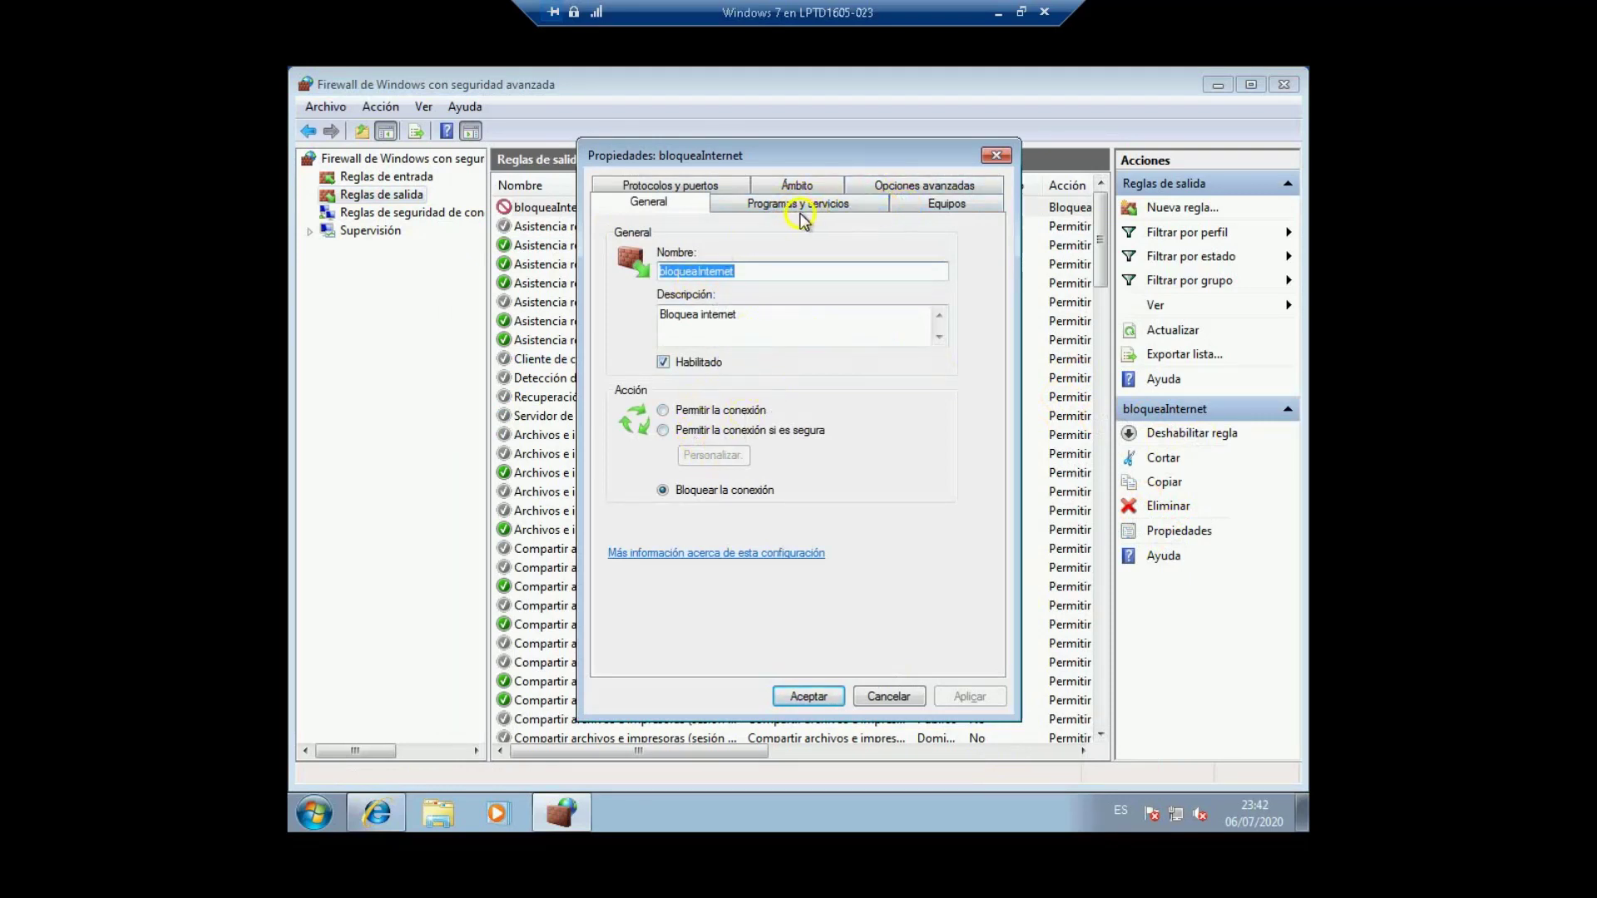
click(778, 208)
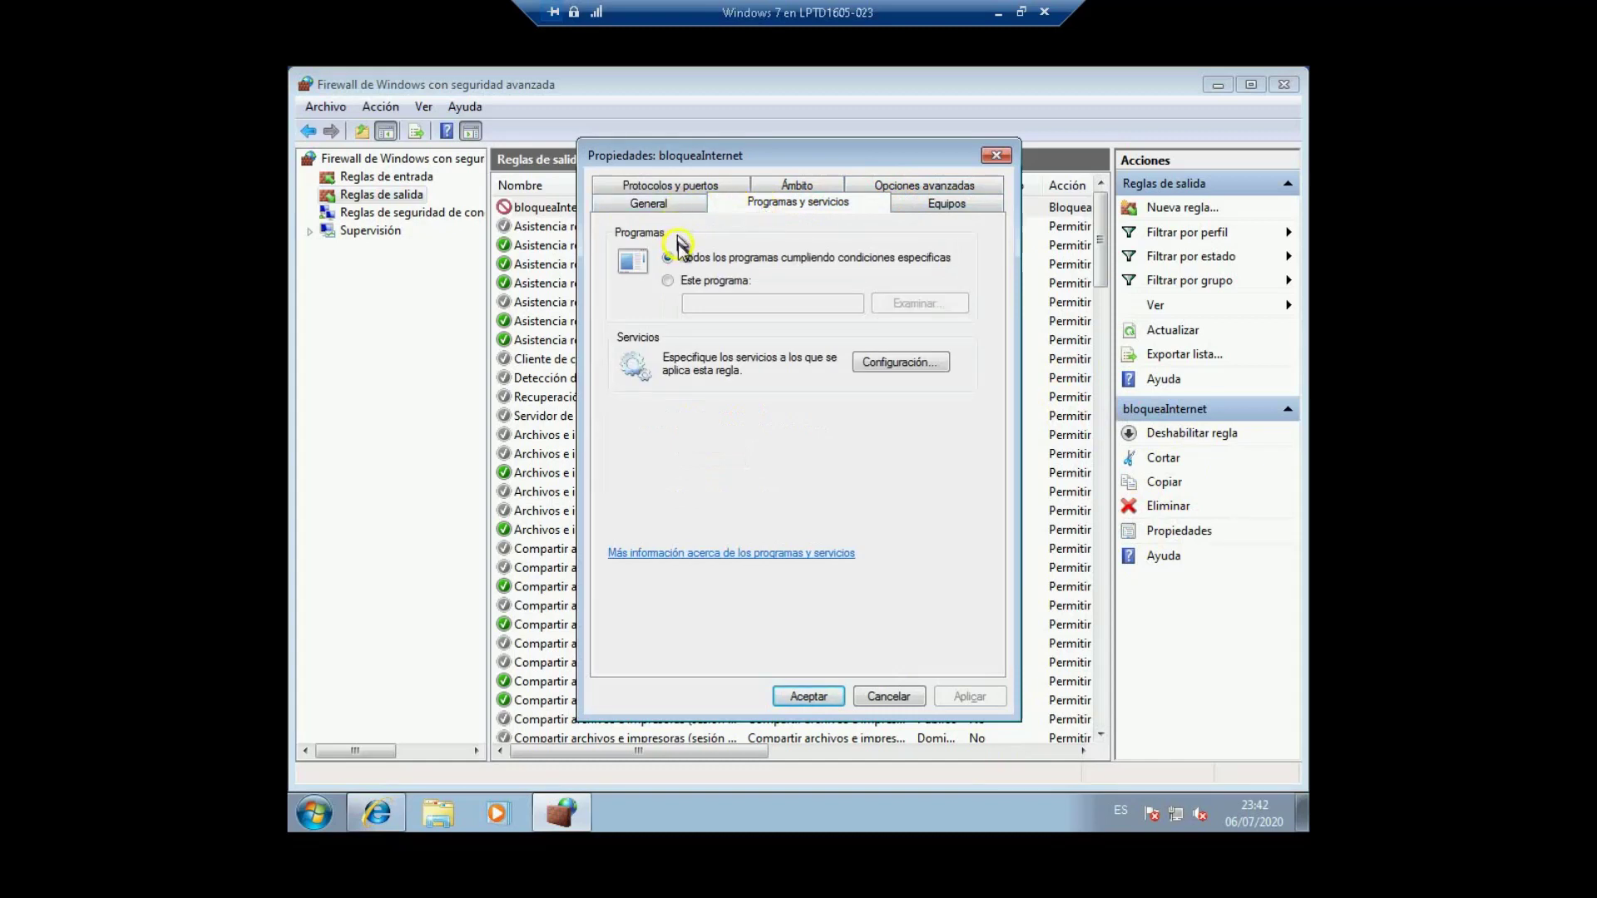
click(670, 186)
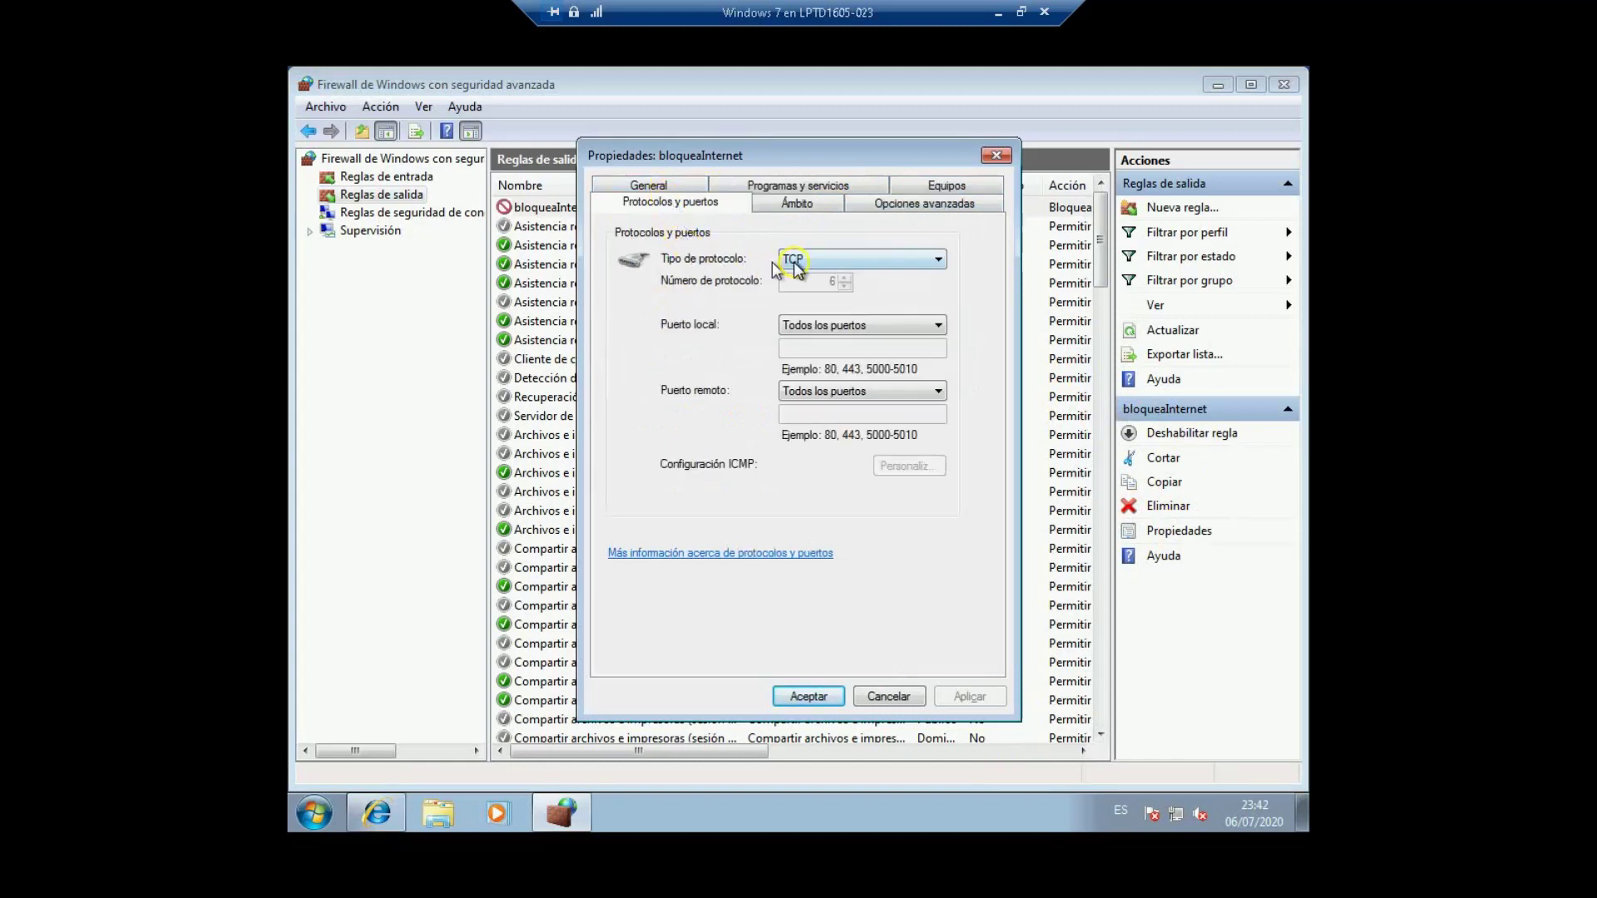
click(845, 260)
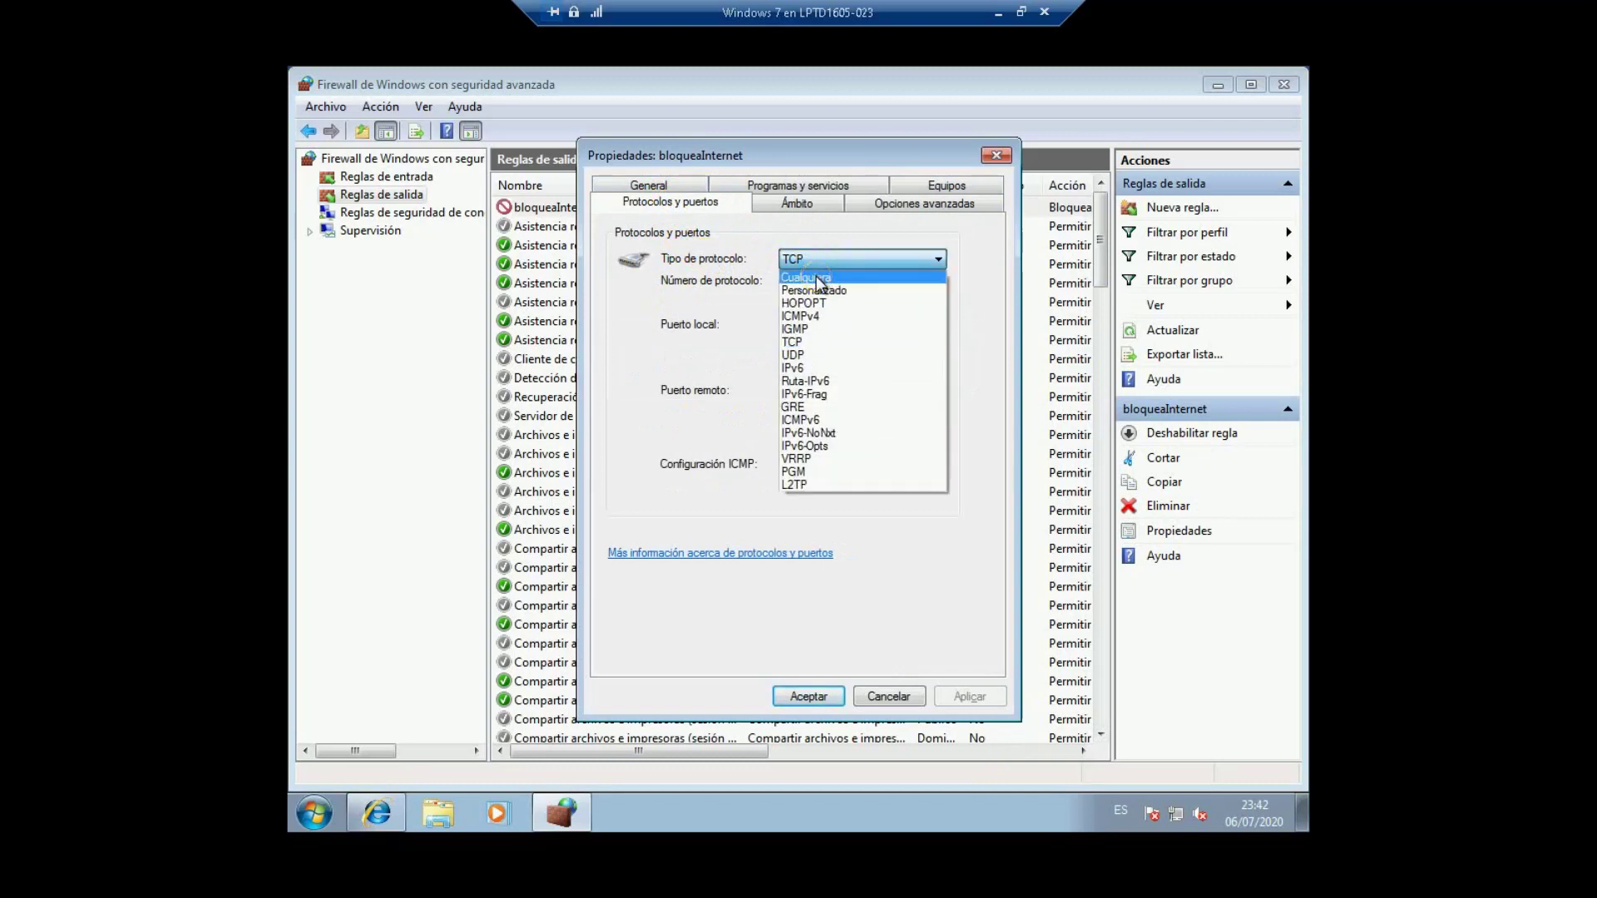
click(819, 280)
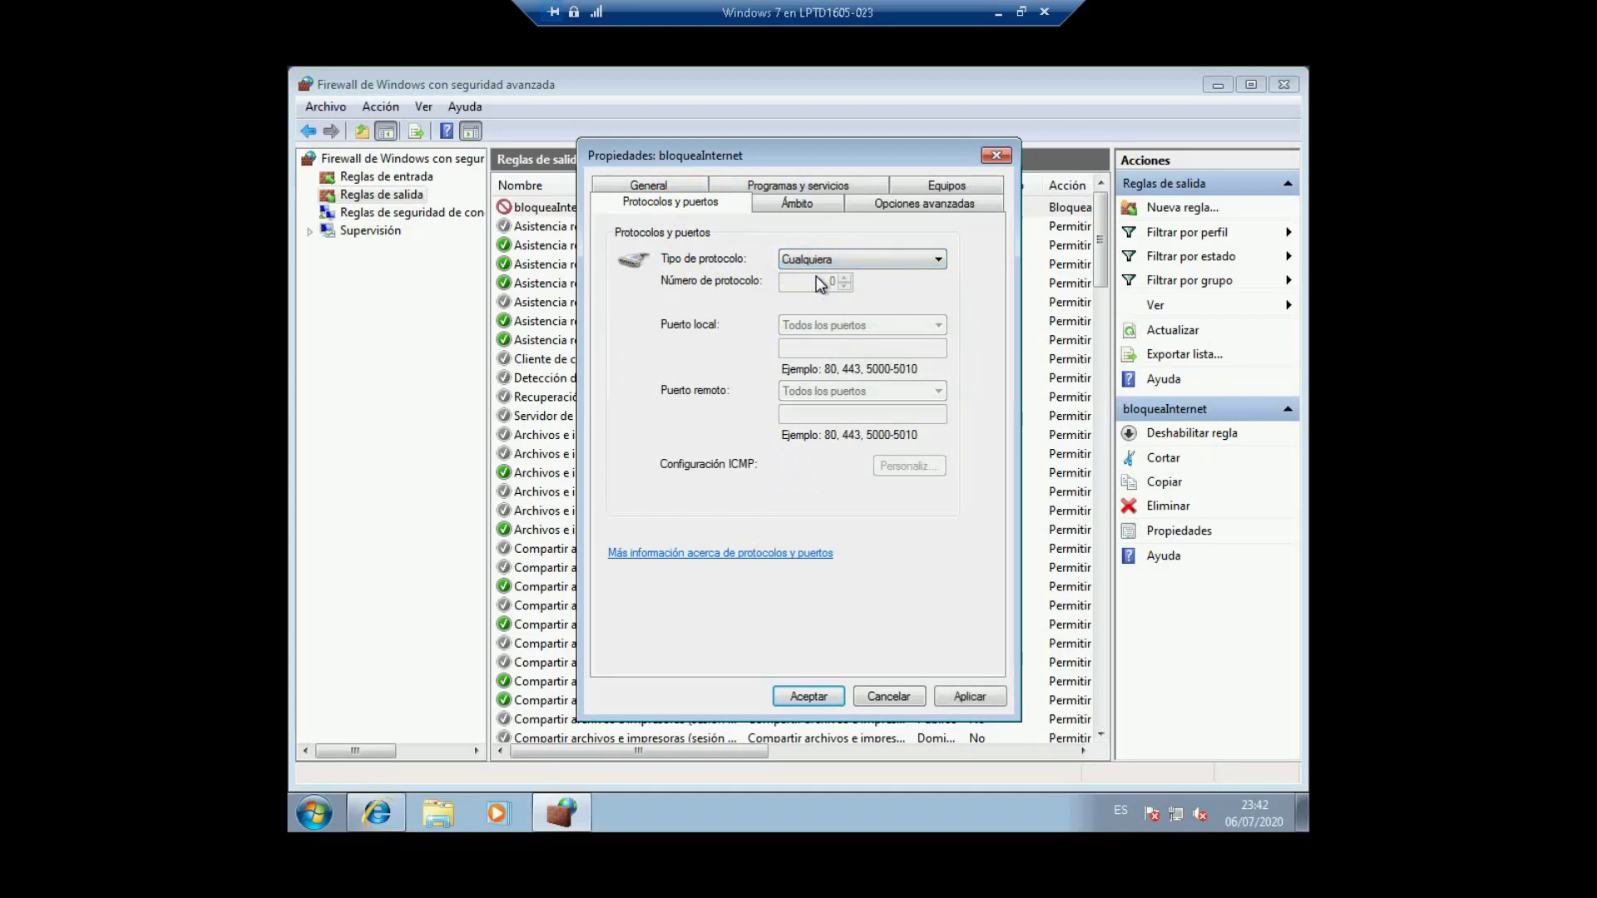
click(965, 698)
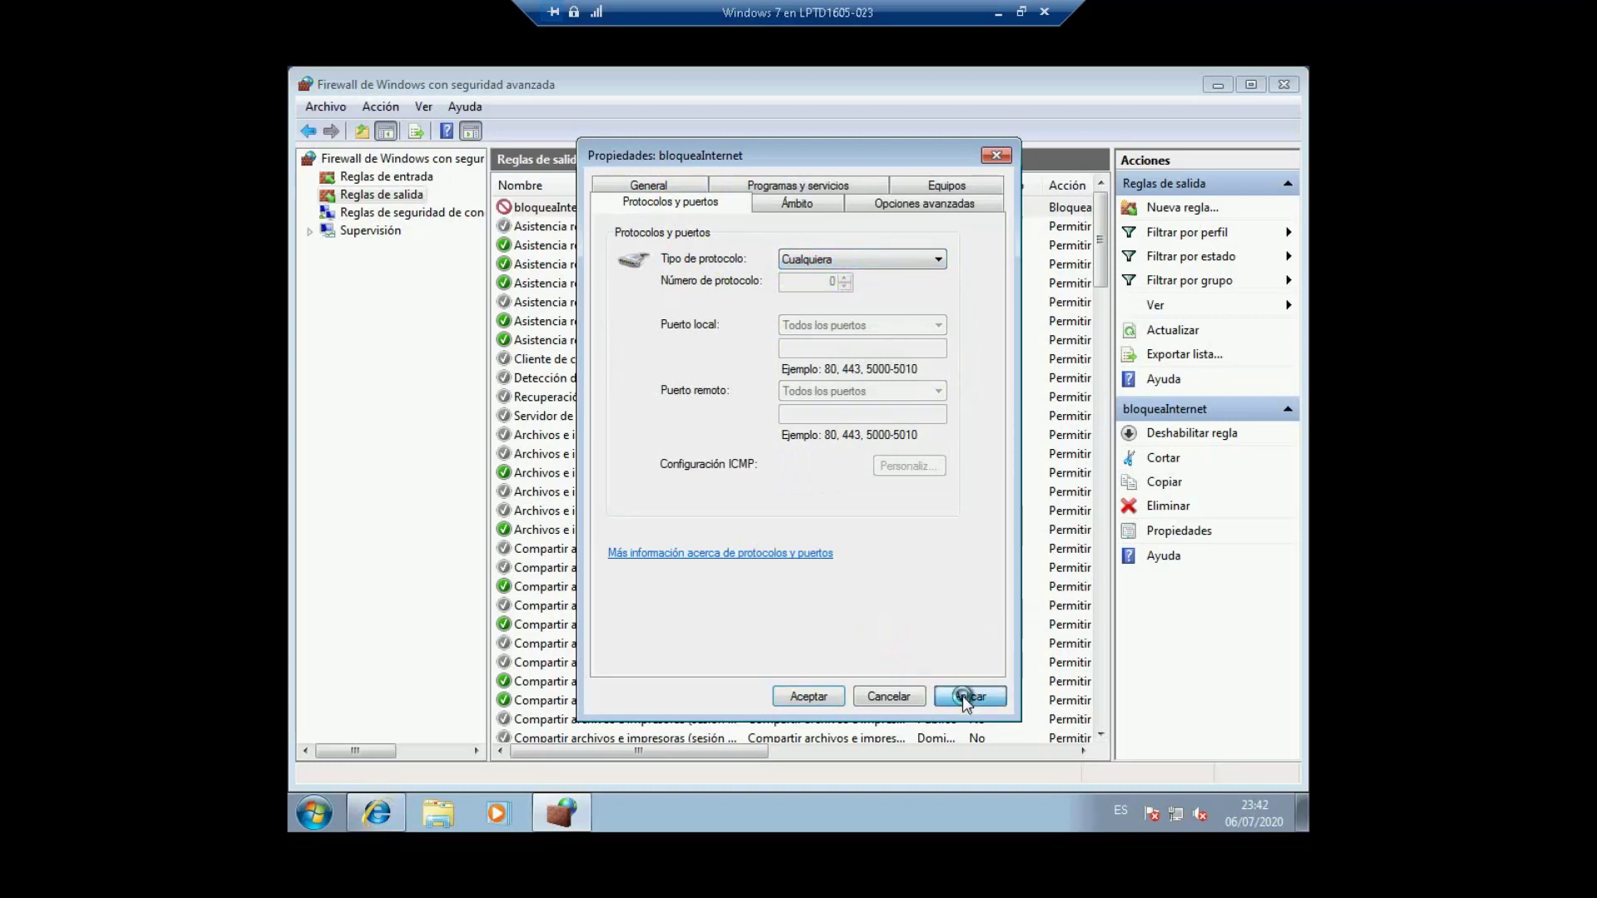
click(817, 697)
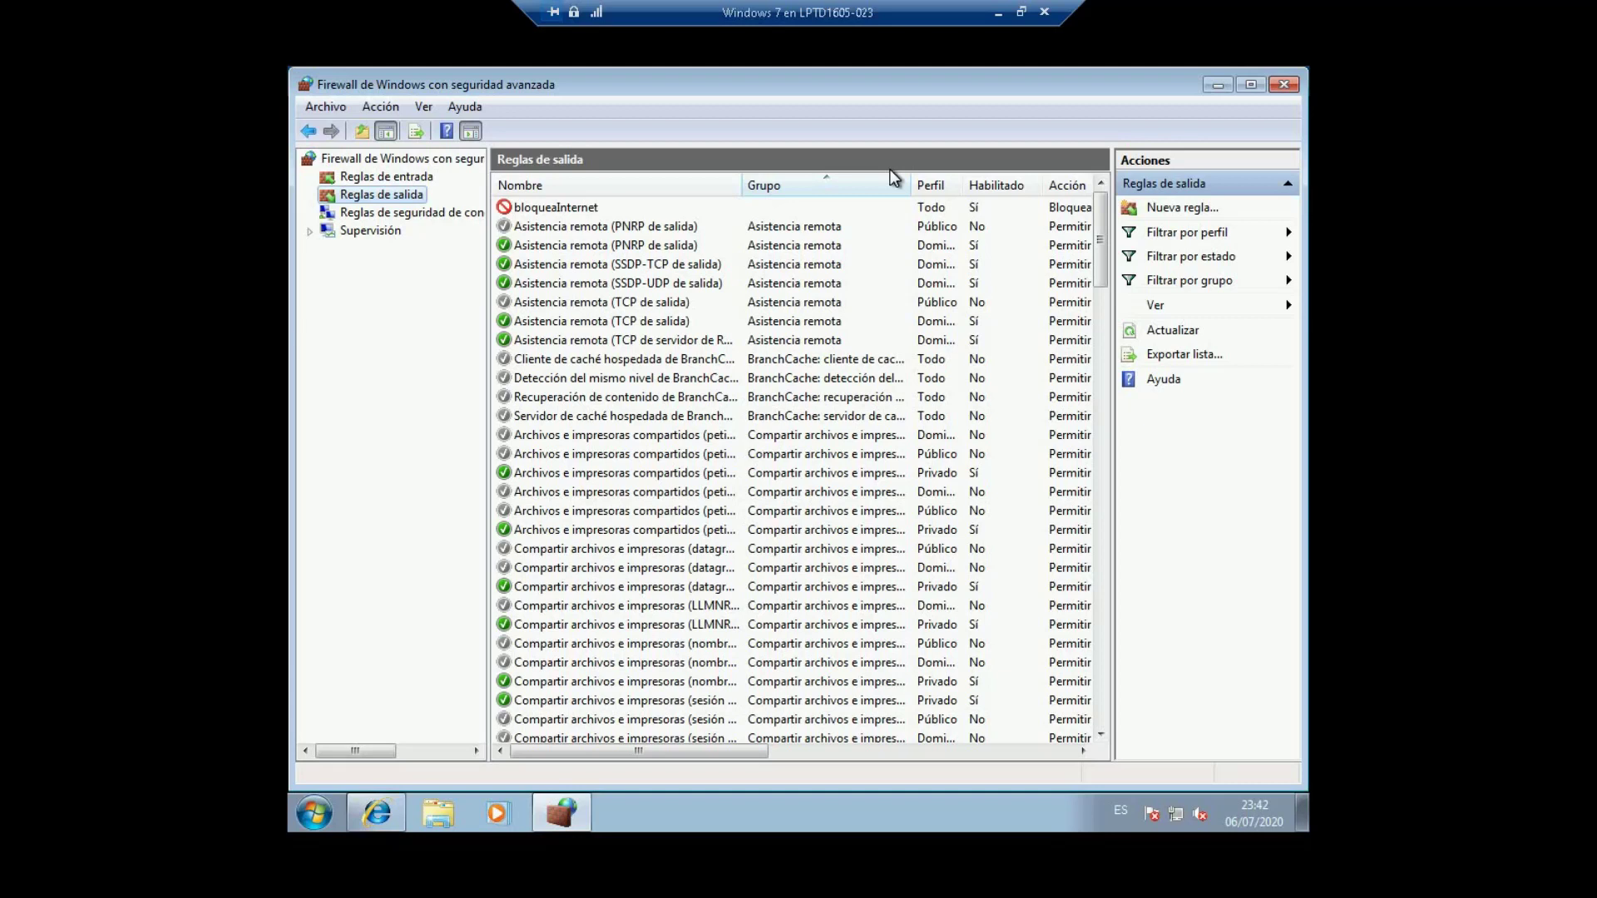
Step: Select the bloqueaInternet rule, then search Bing for 'hoy' in IE to see it fail
click(971, 210)
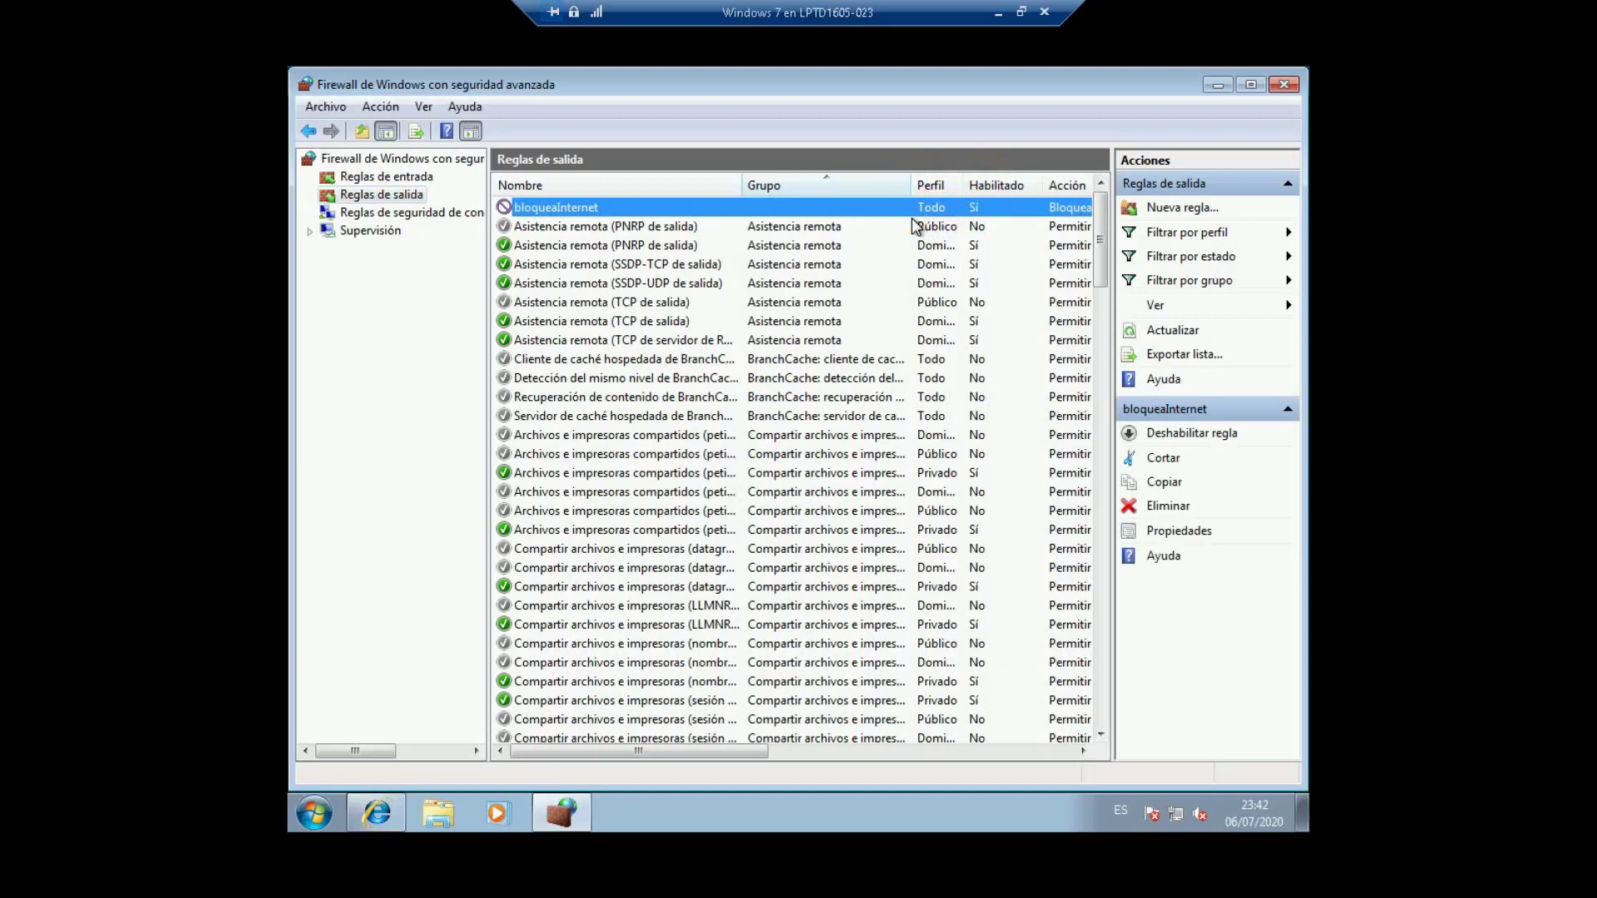
click(963, 210)
click(376, 811)
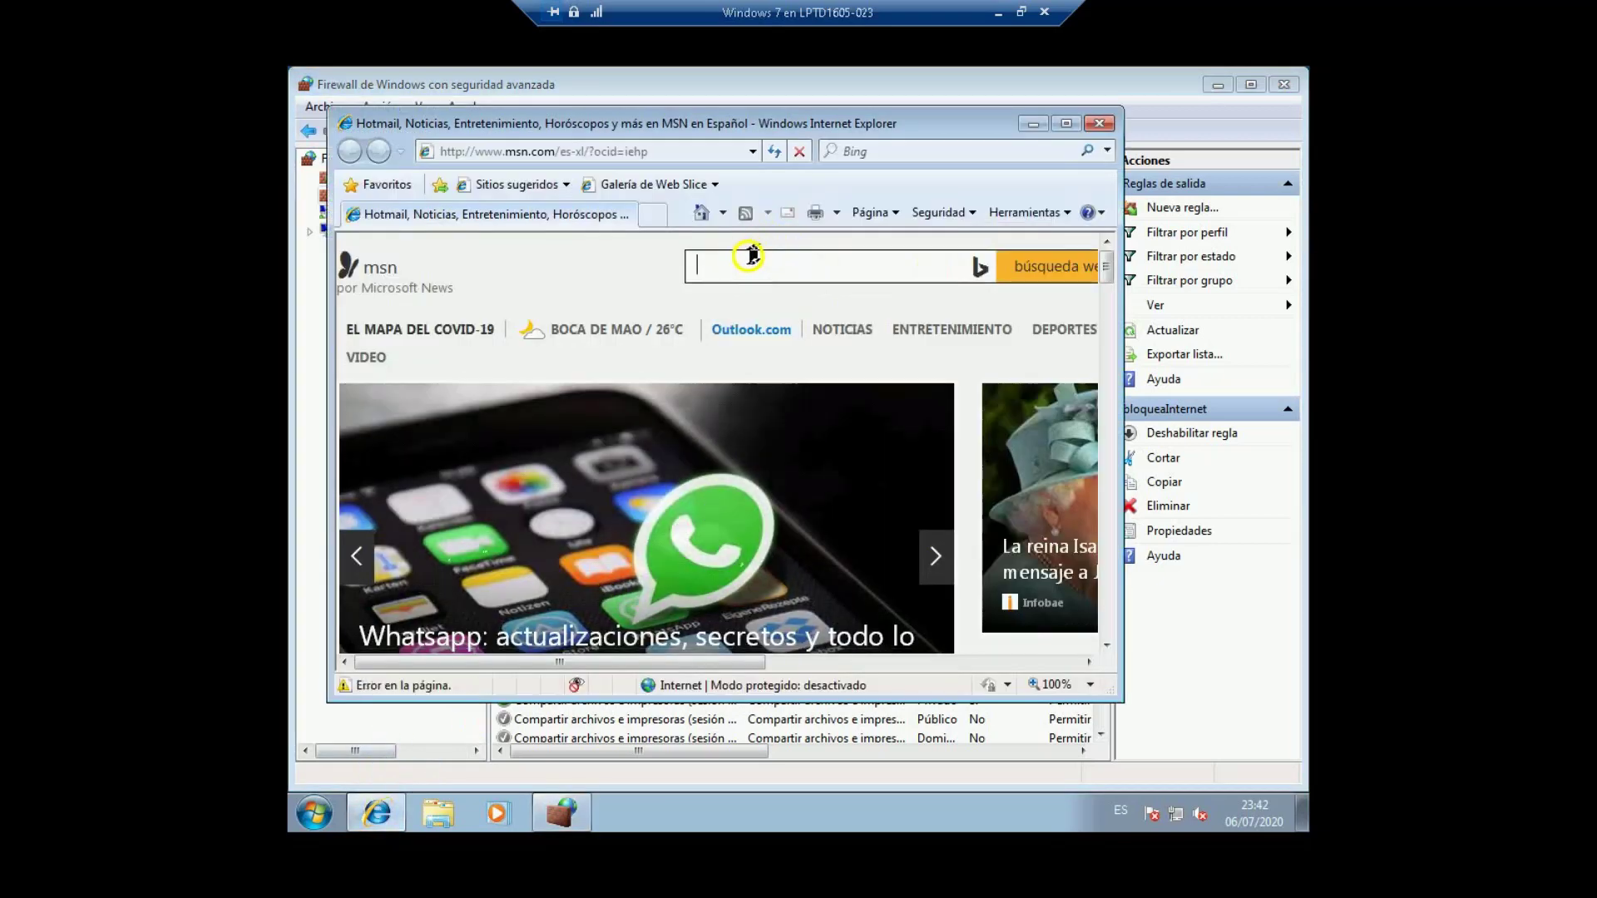
click(864, 153)
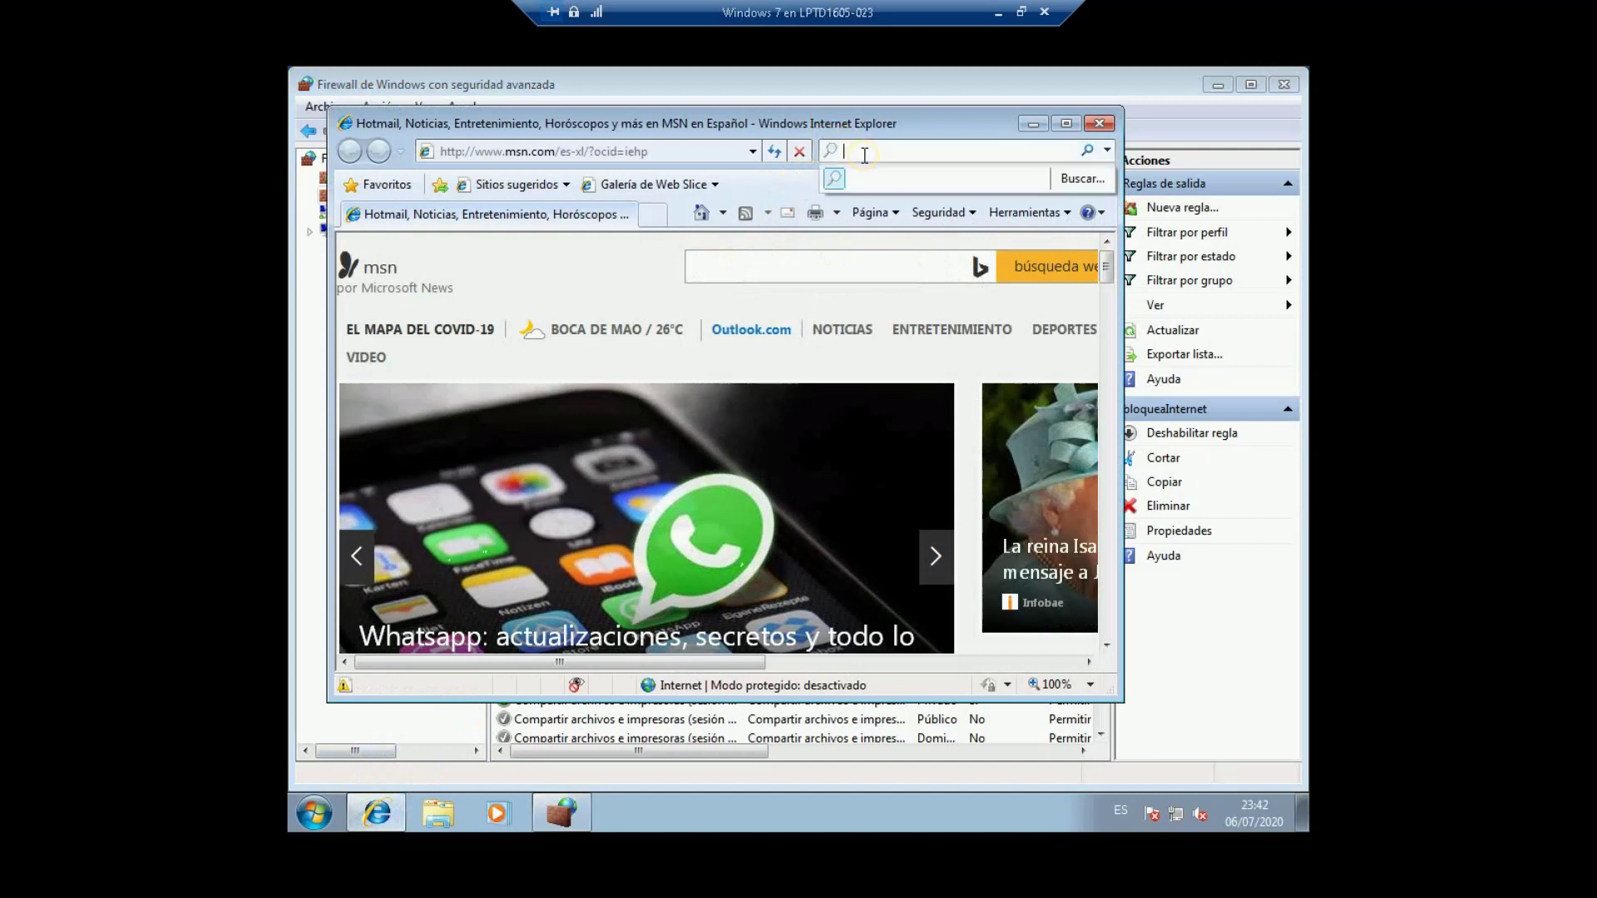
text(h)
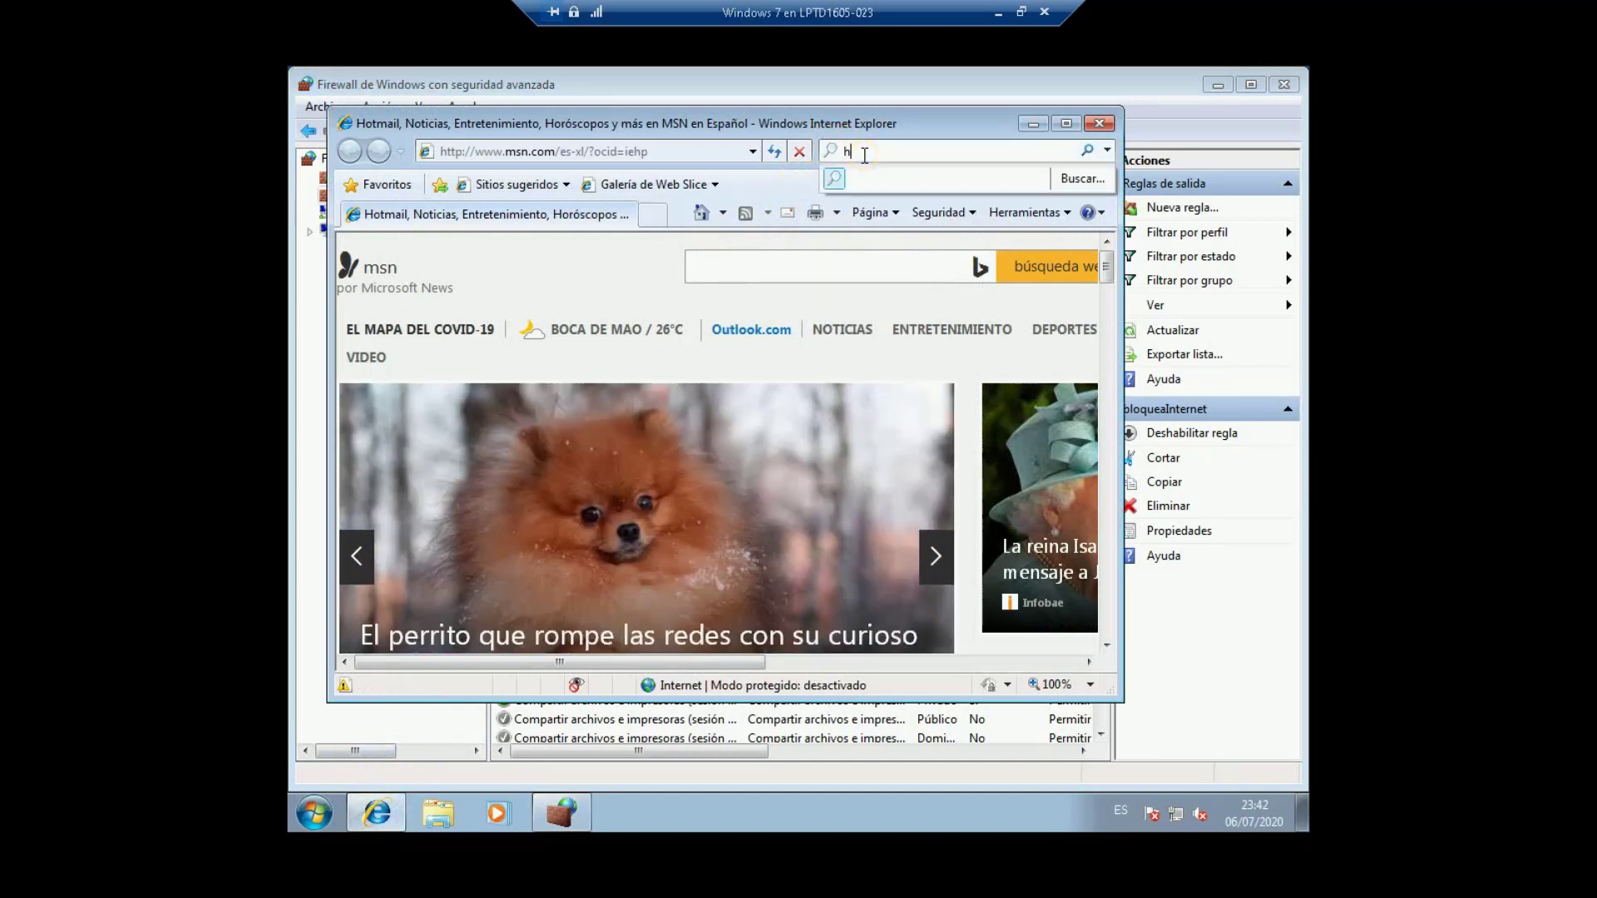
text(oy)
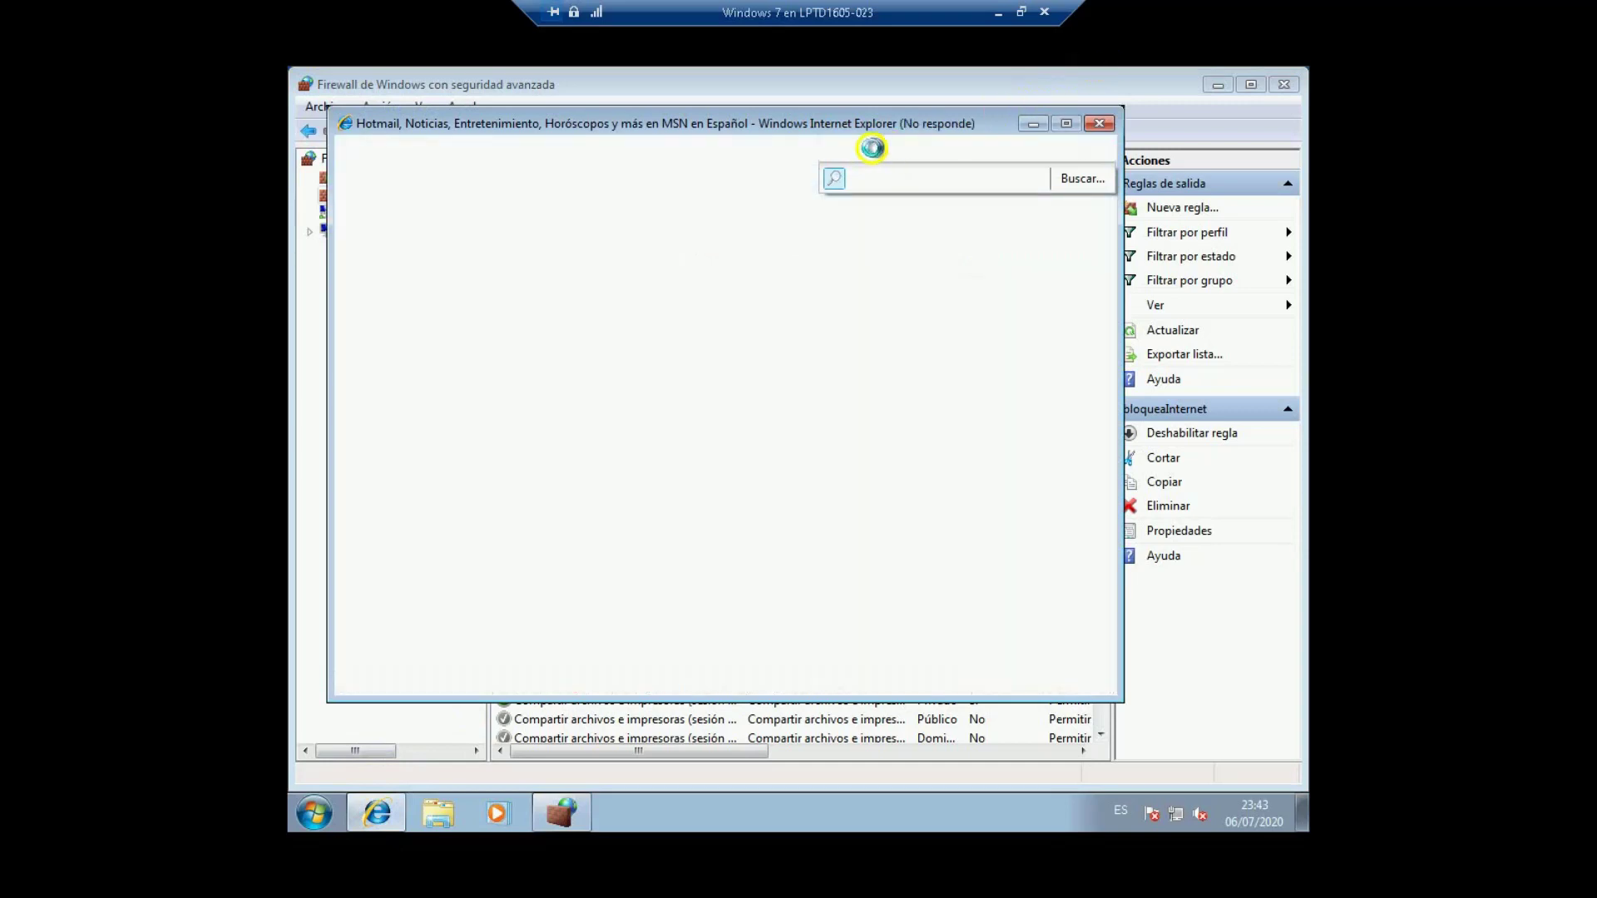
click(906, 172)
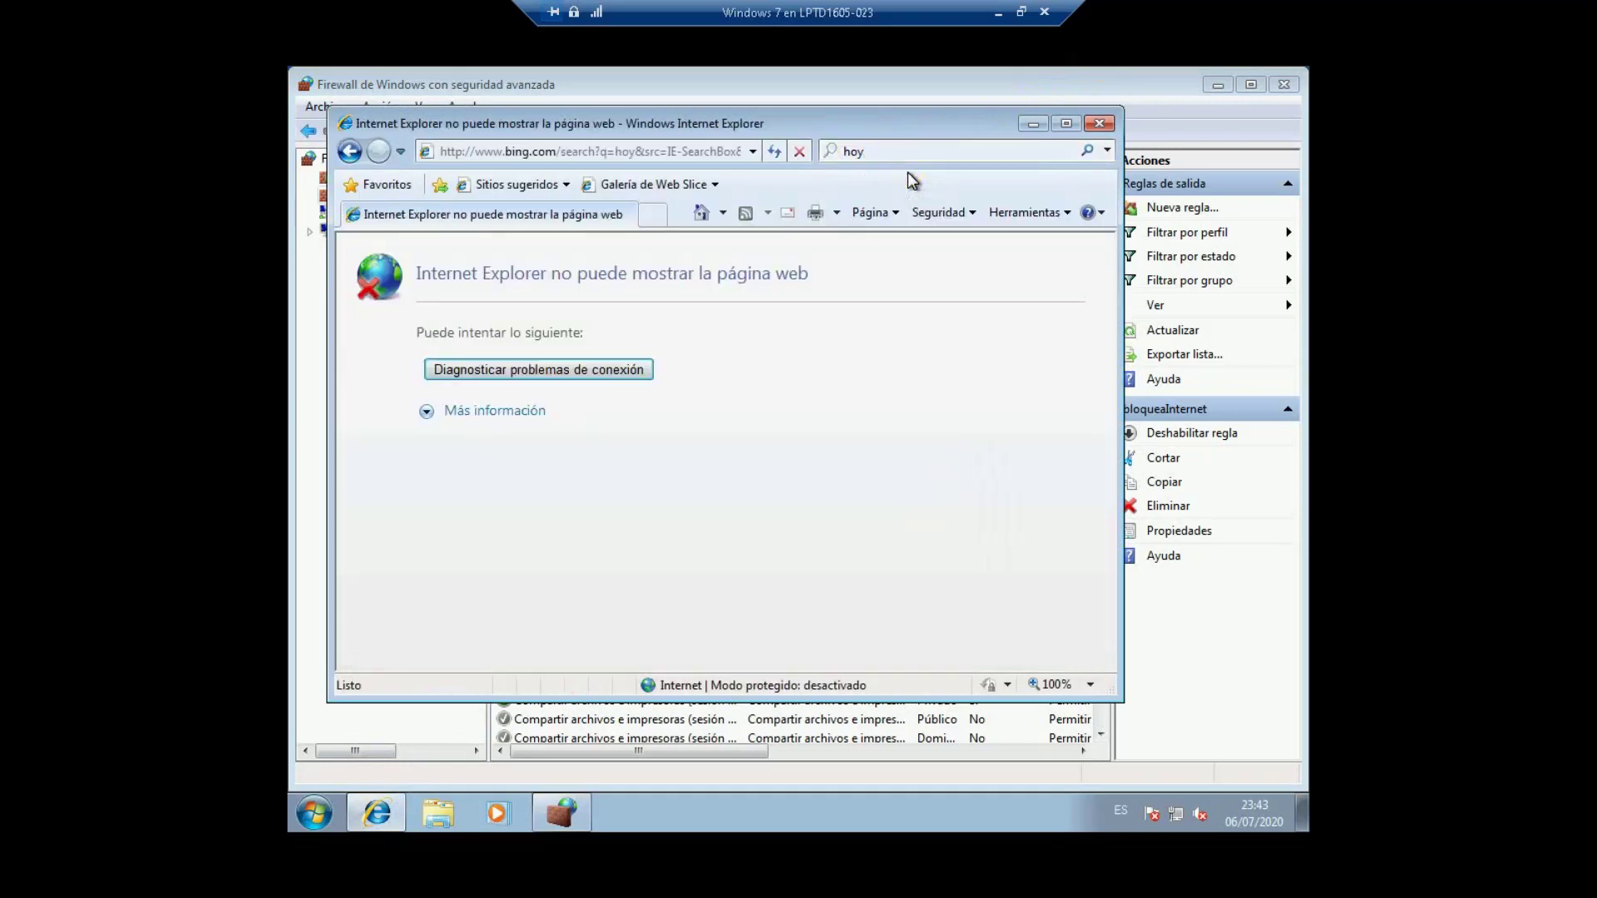
Step: Search 'madre' to confirm pages still fail, then minimize IE and the firewall console
click(875, 151)
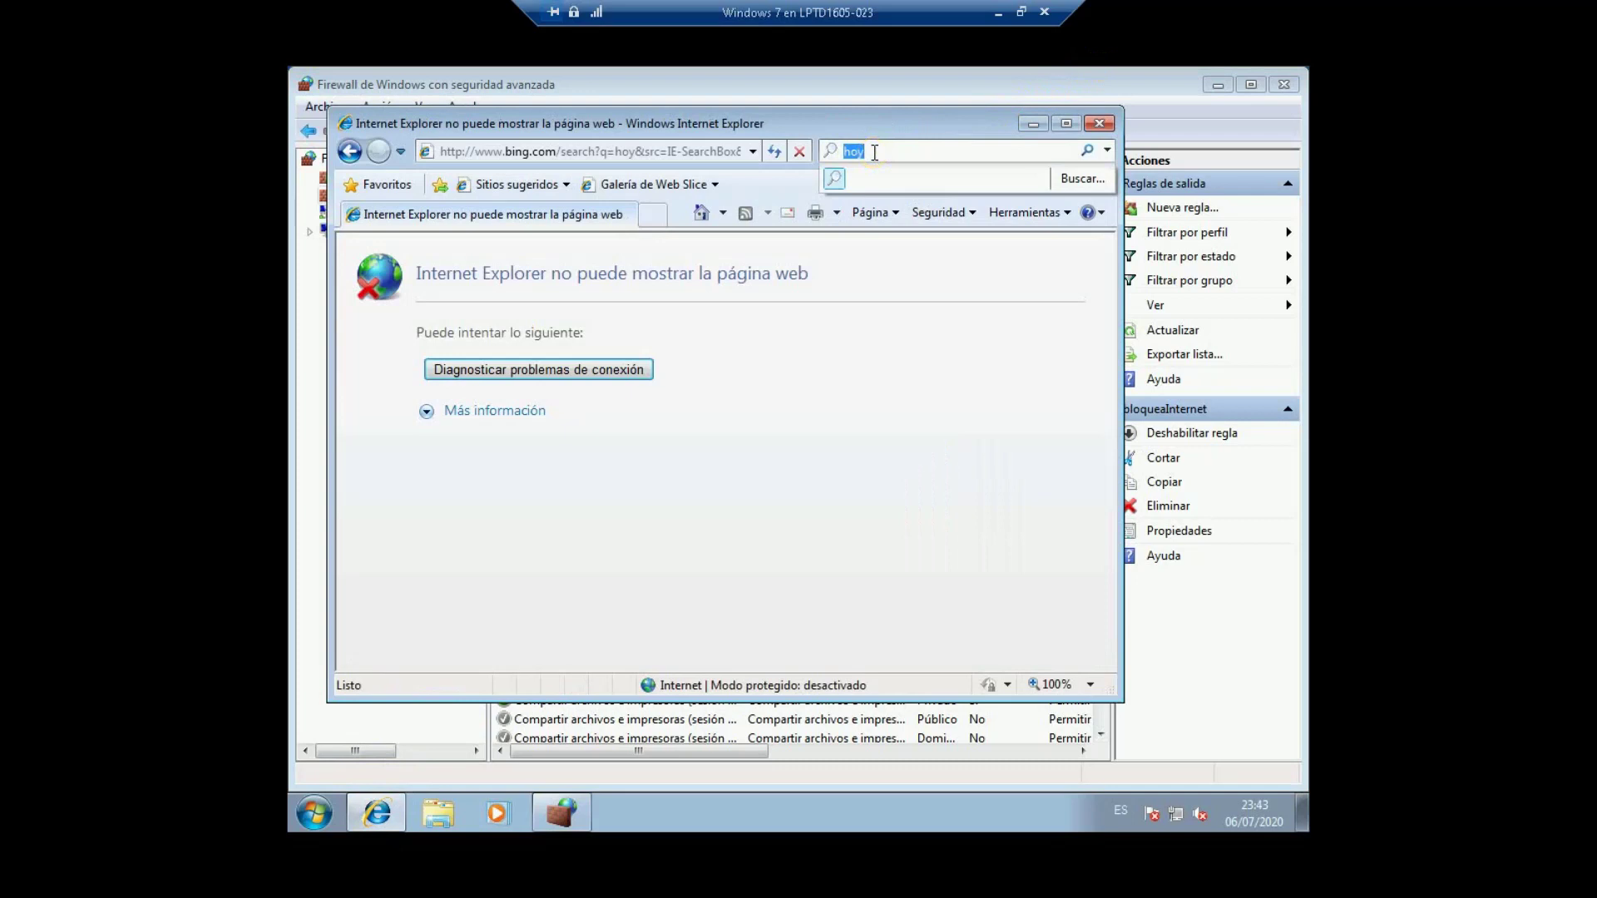
text(ma)
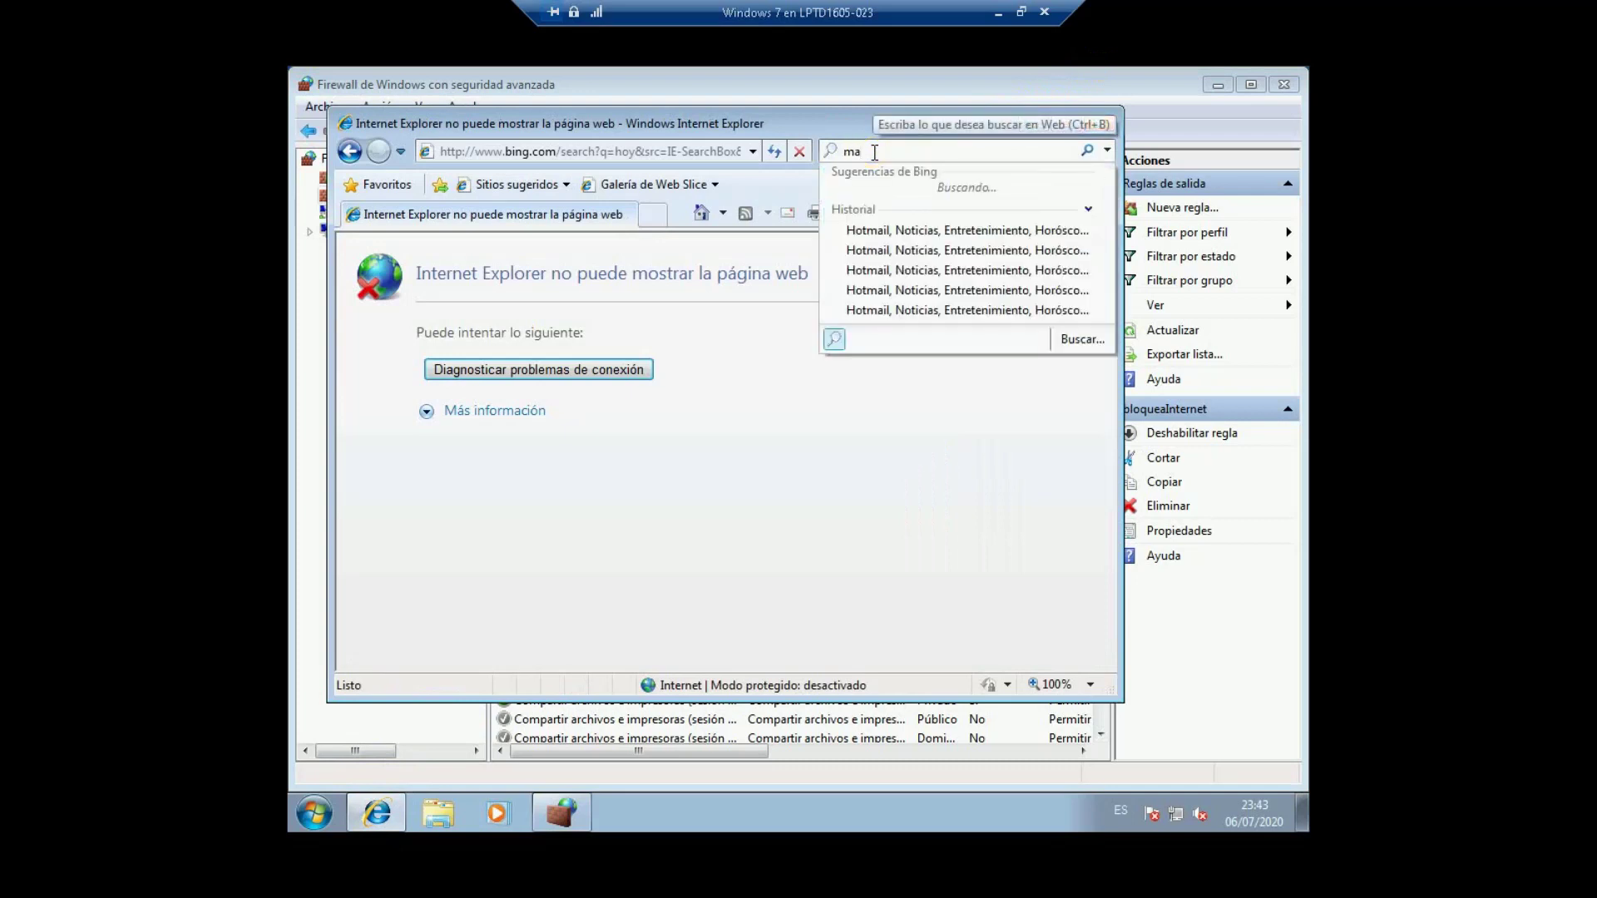
text(dre)
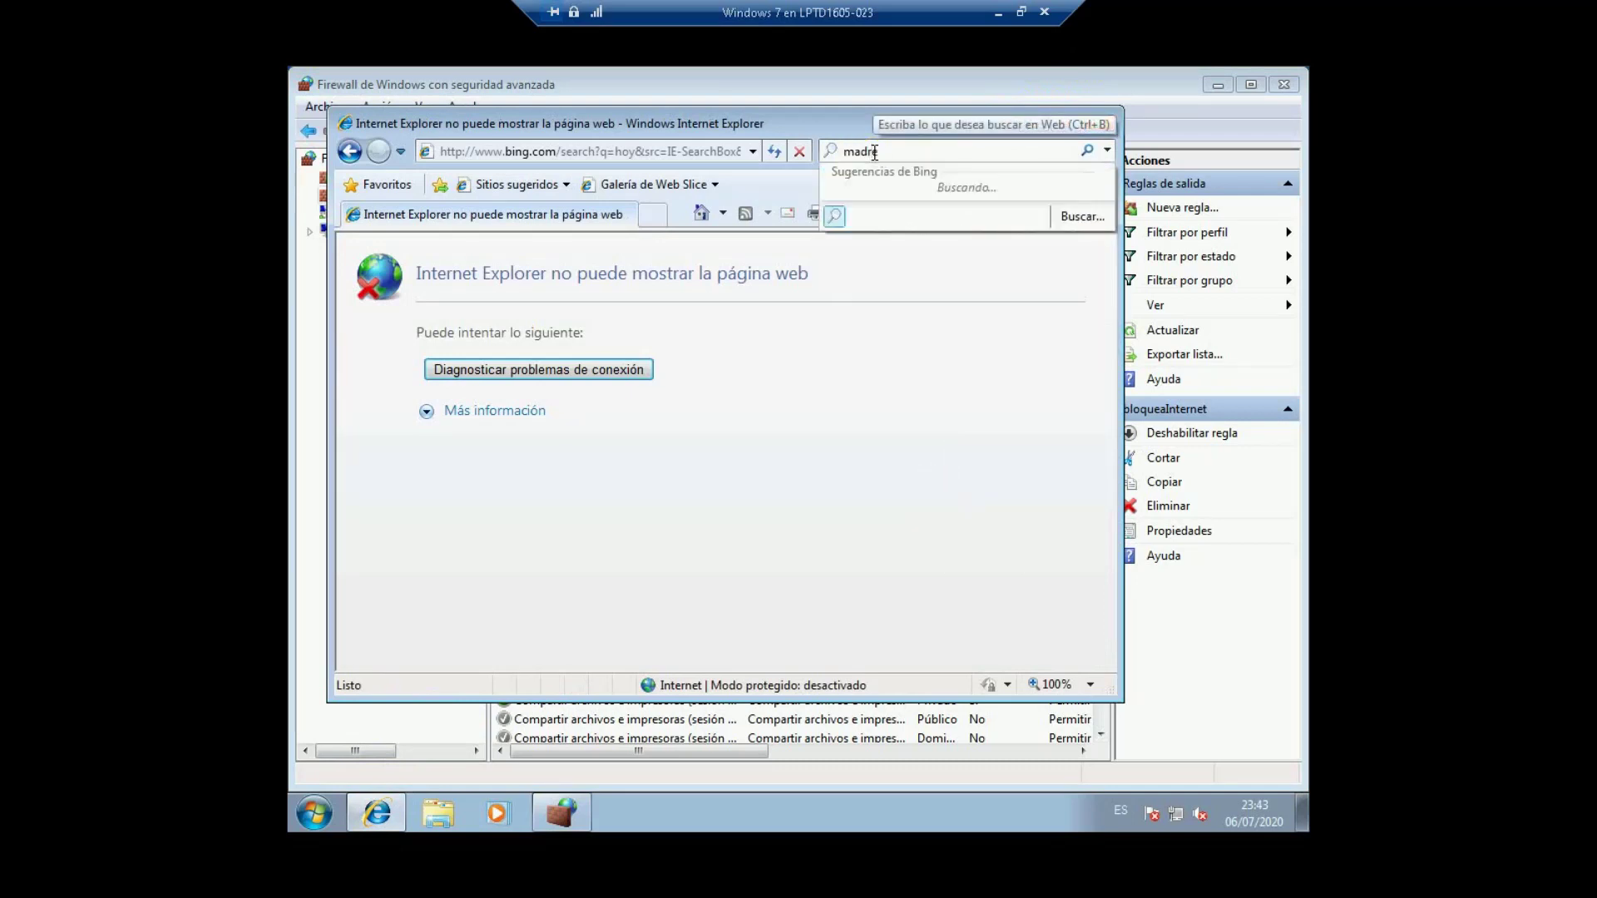
key(Return)
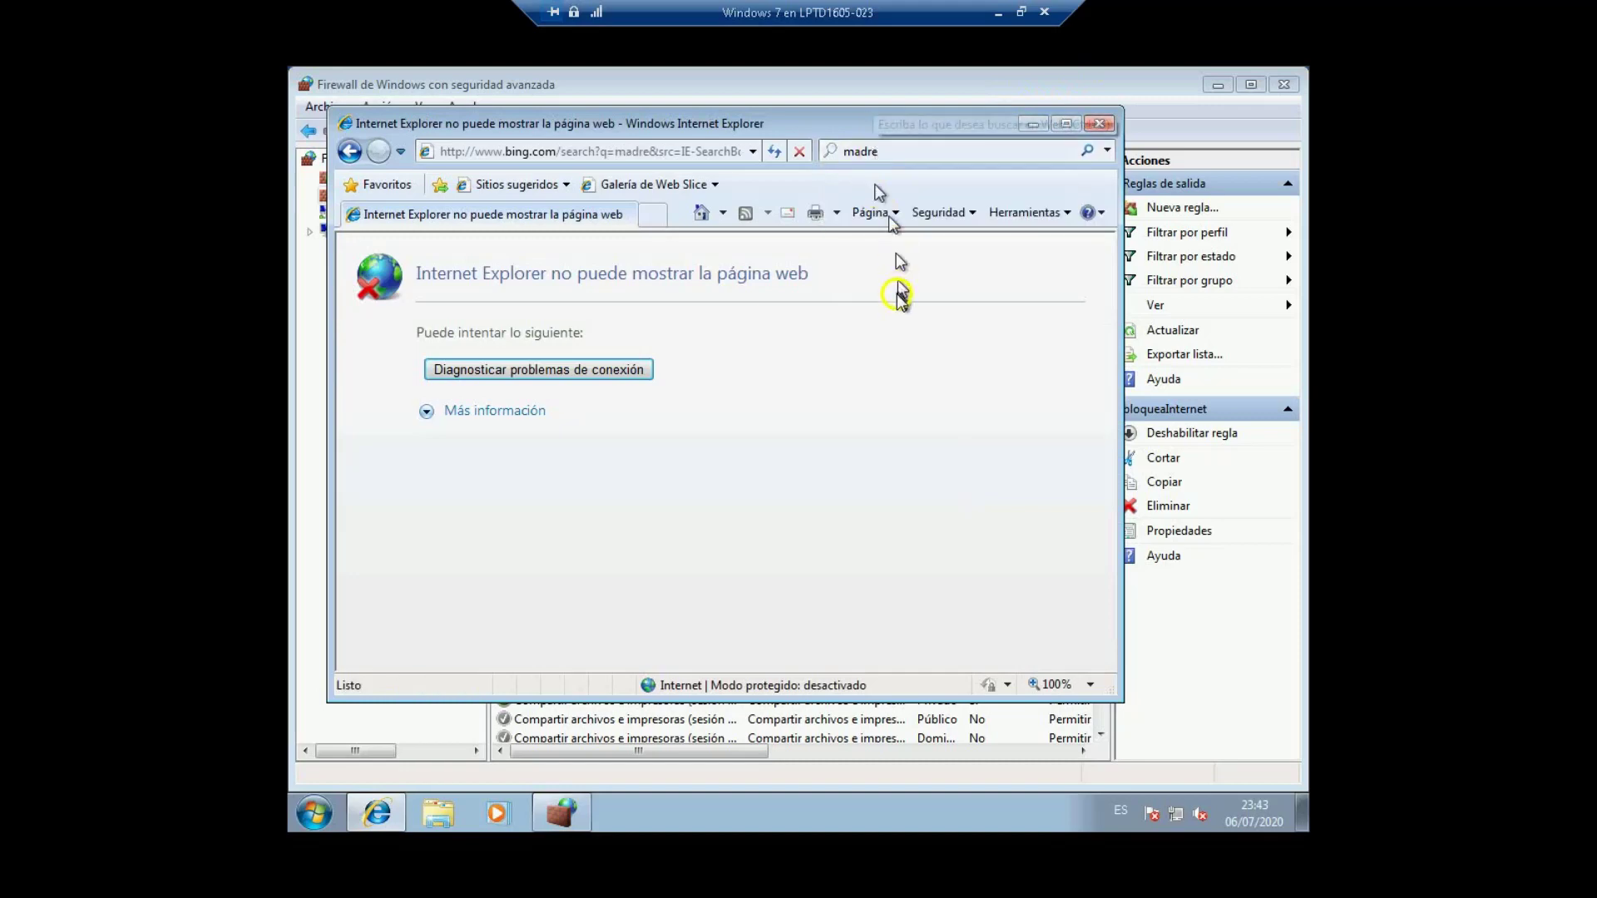
click(1033, 124)
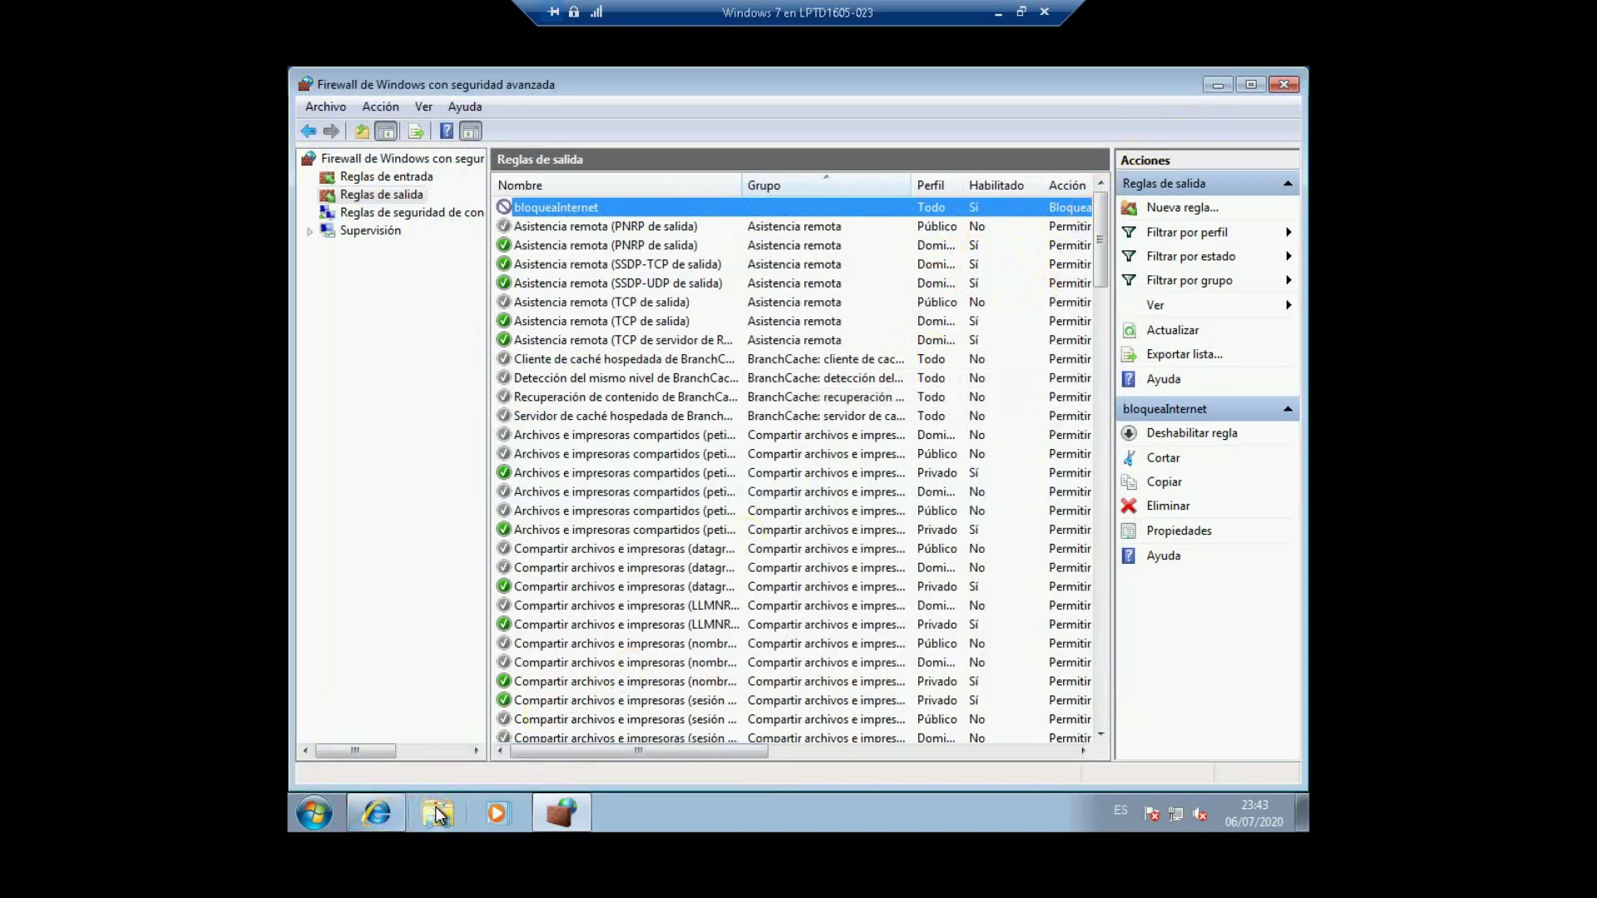
click(1217, 85)
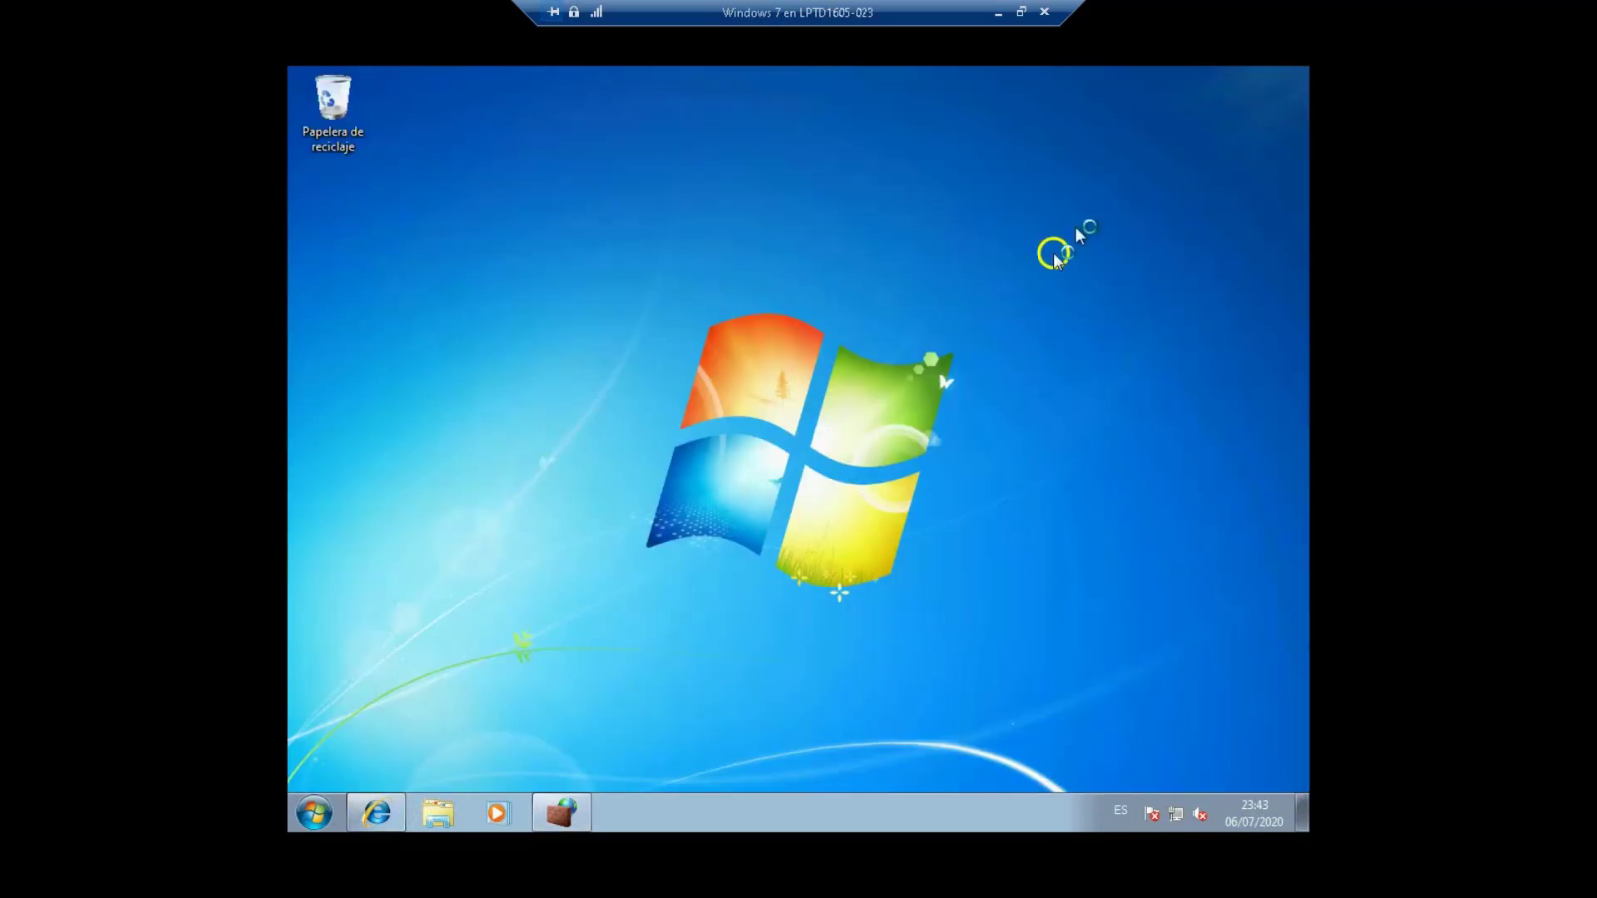
Step: Open the C:\bloqueaInternet folder in a maximized Explorer window
click(438, 813)
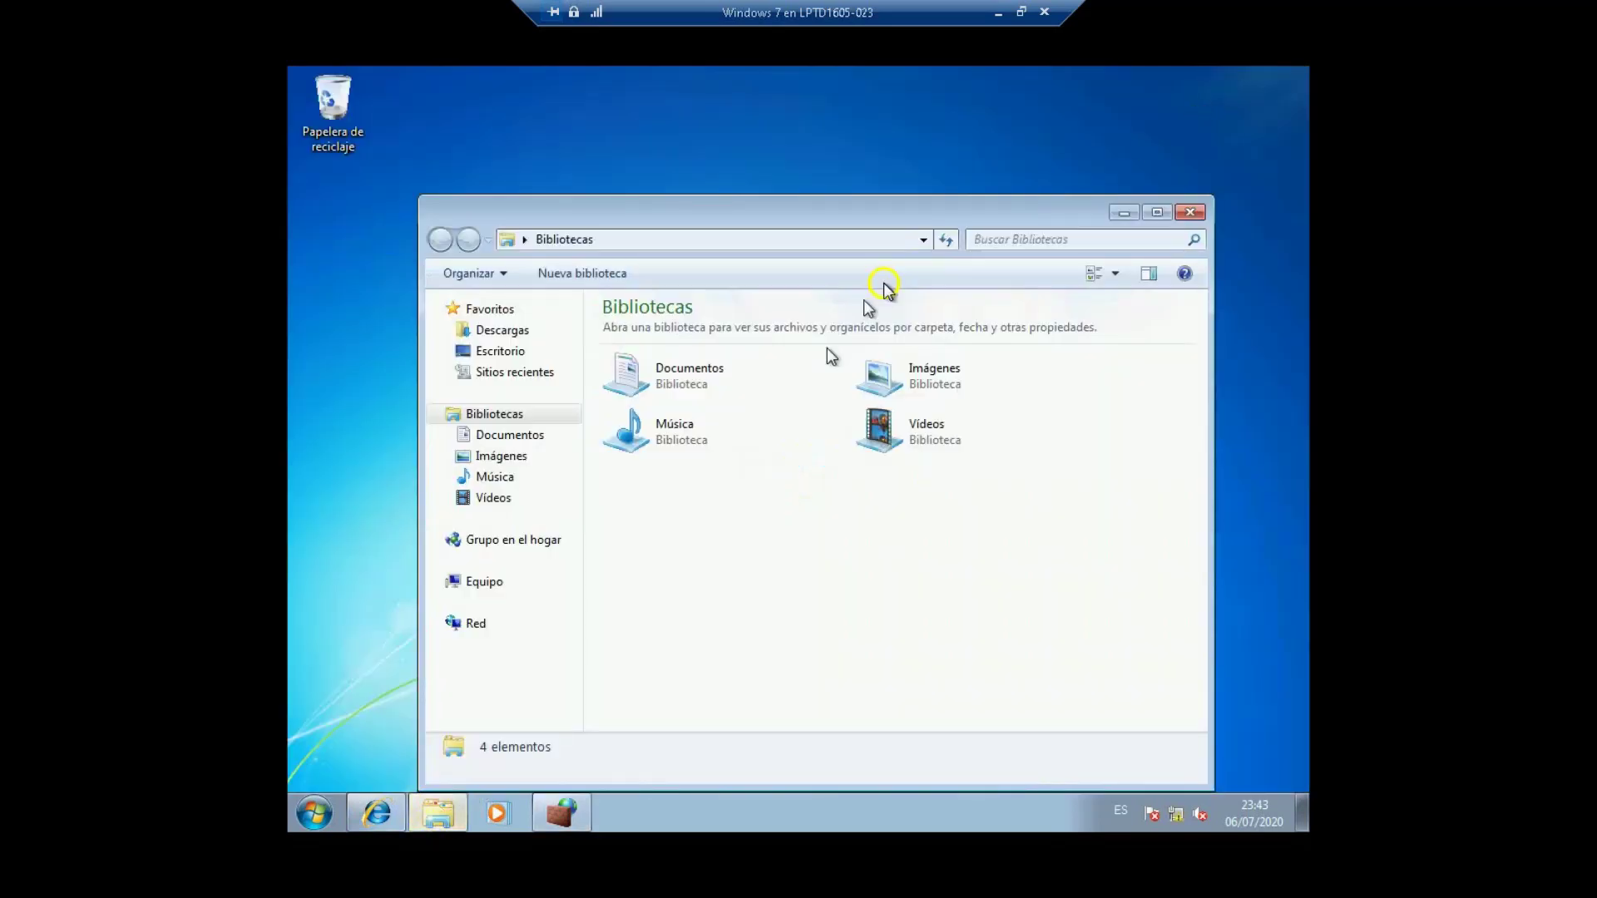
click(1157, 212)
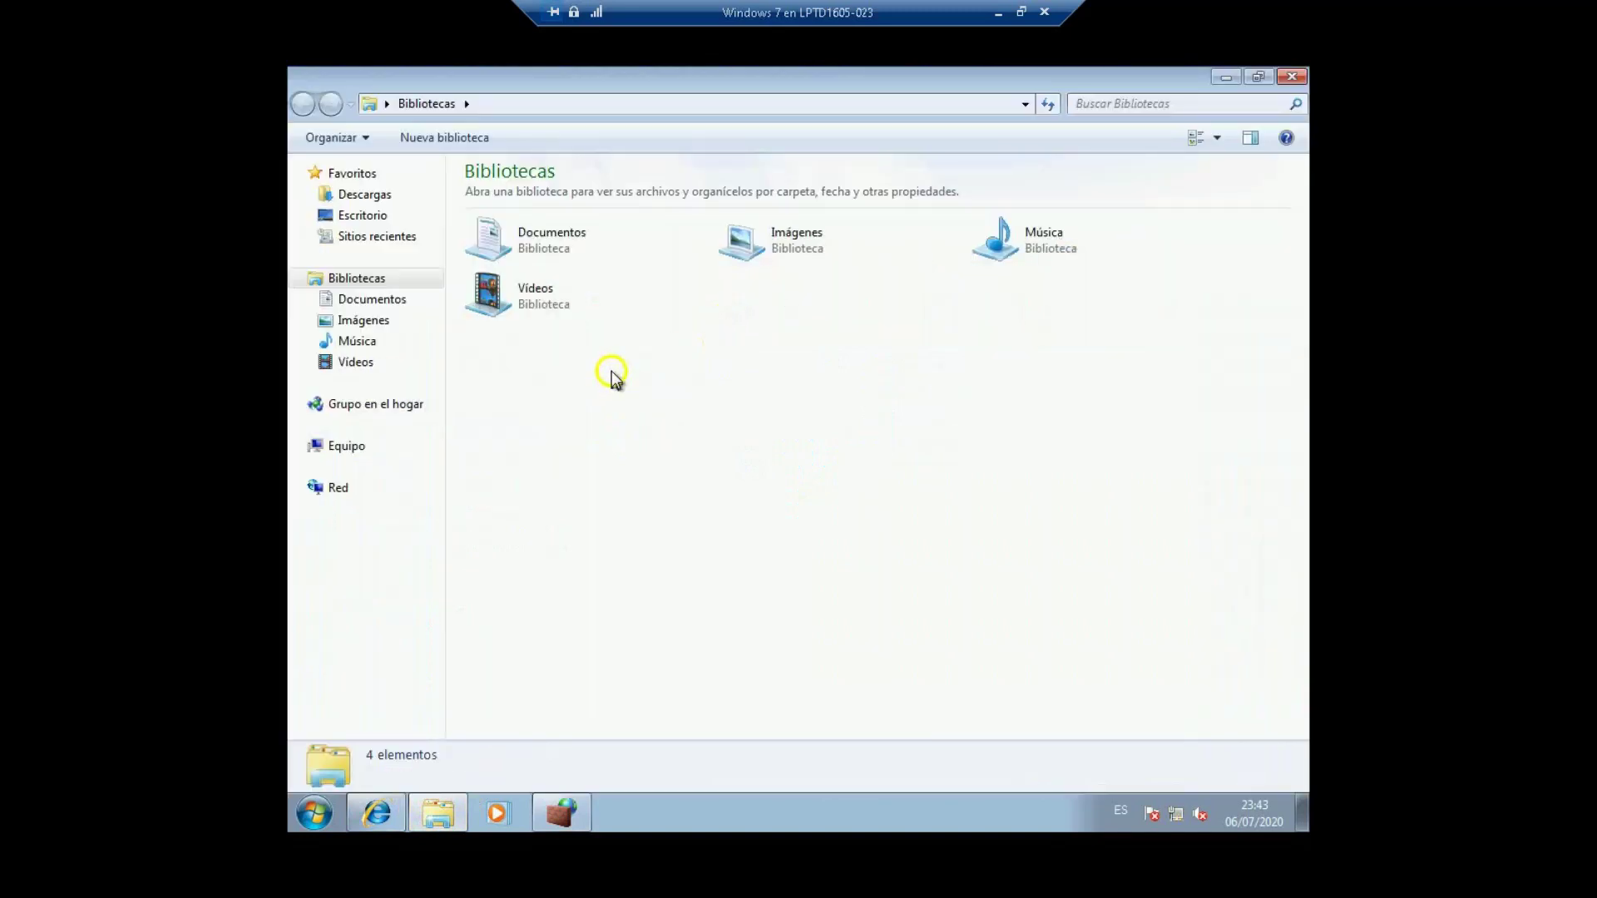
click(347, 447)
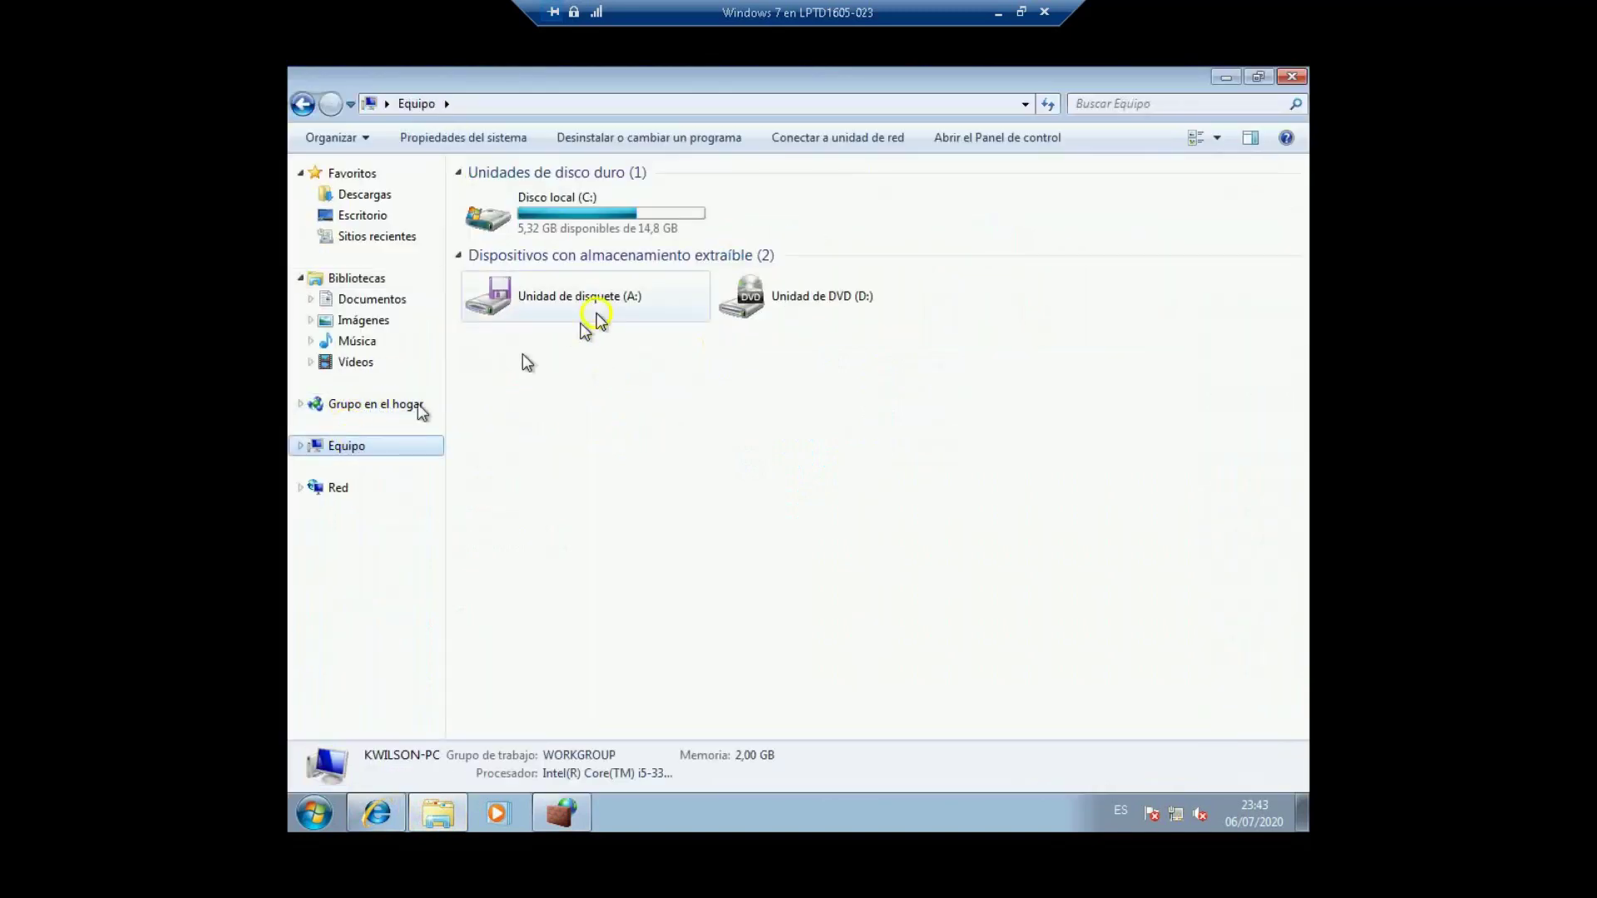
double_click(585, 218)
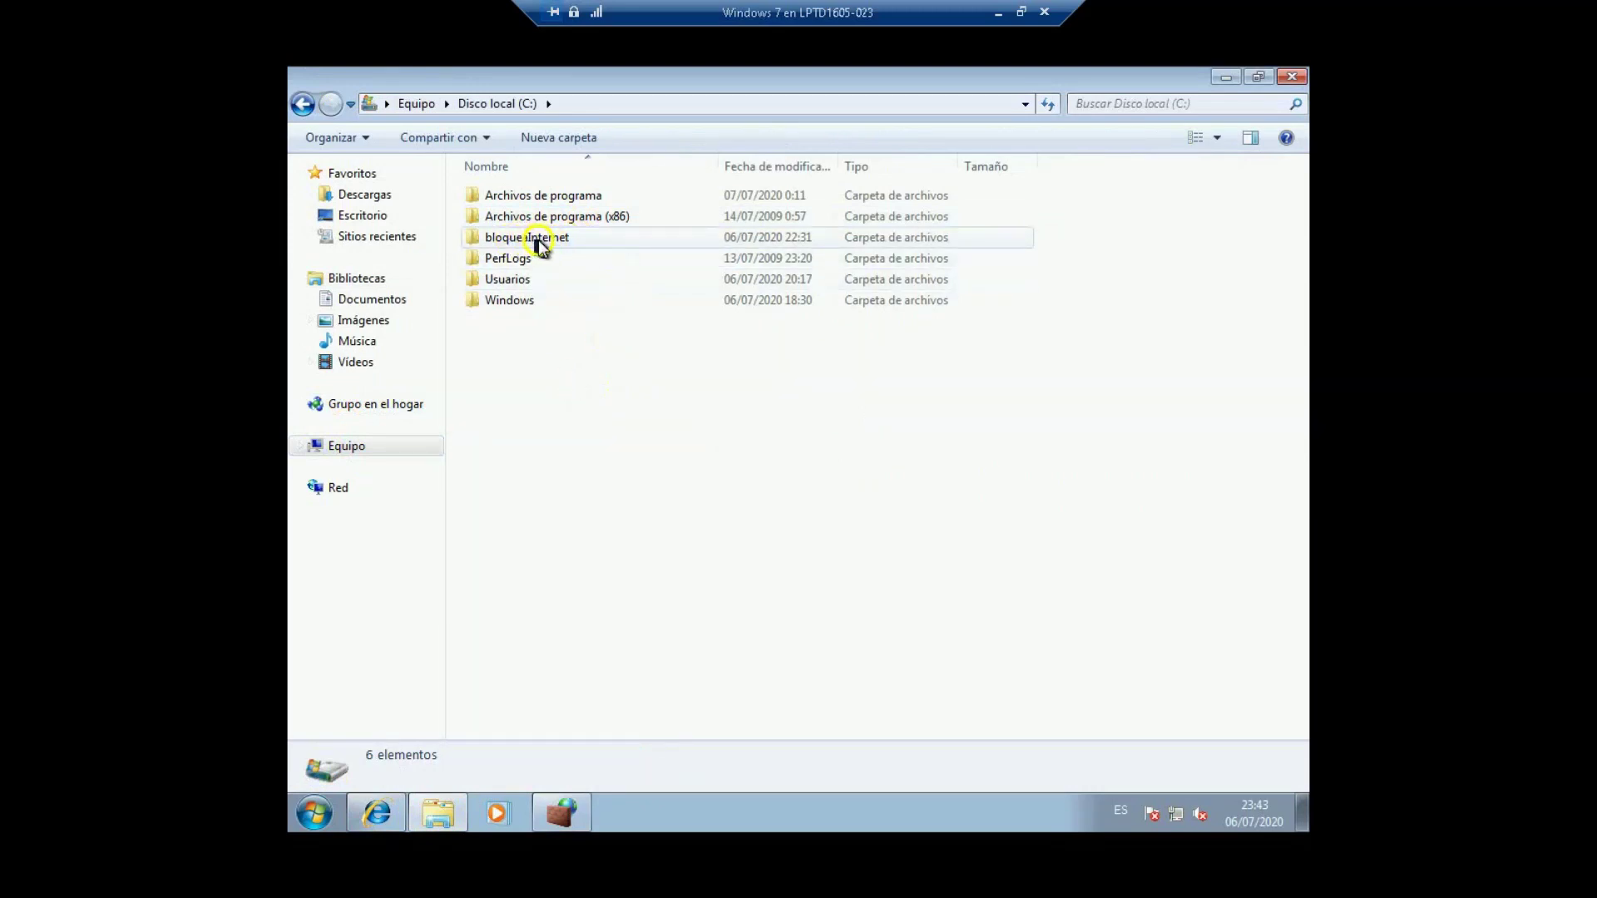
double_click(547, 238)
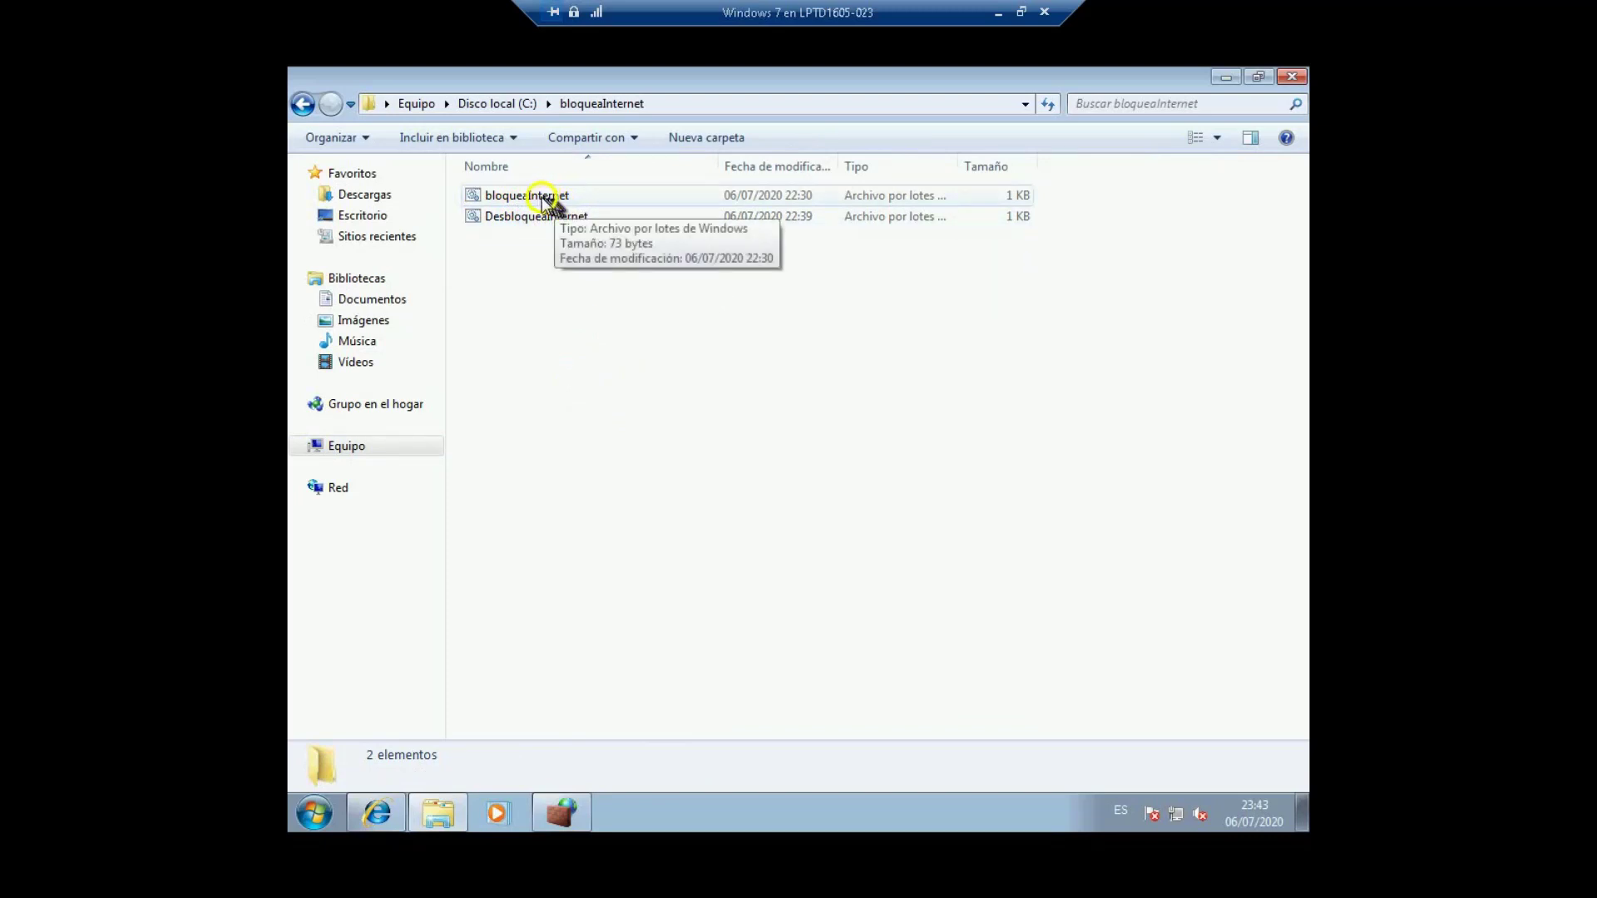
Step: Run the bloqueaInternet and DesbloqueaInternet batch files, then right-click bloqueaInternet
double_click(556, 204)
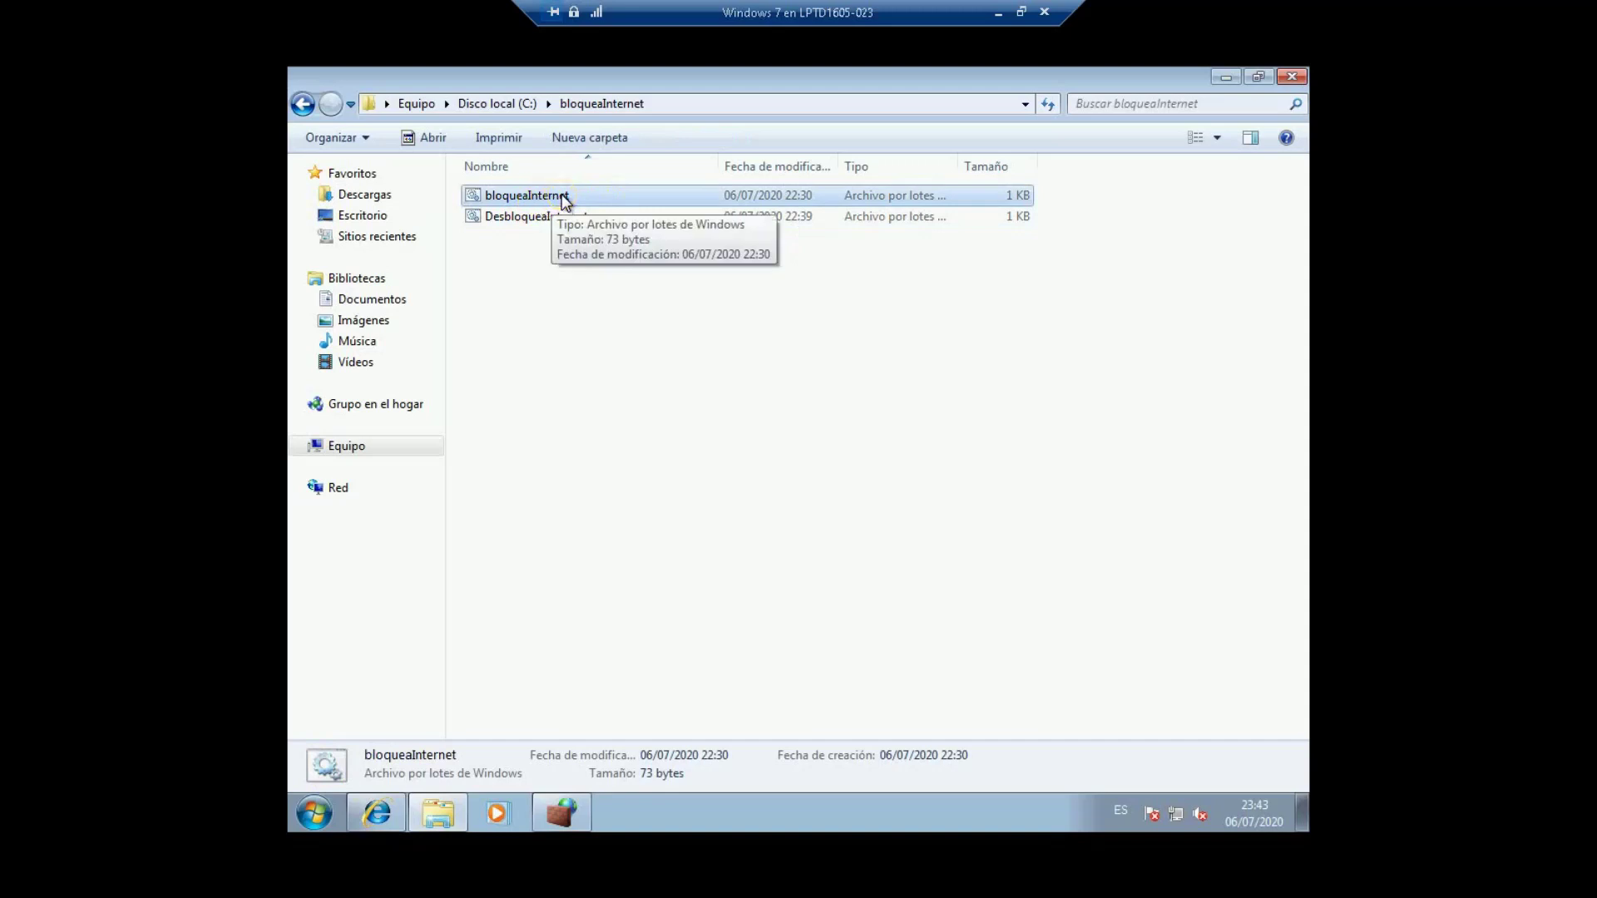
double_click(542, 218)
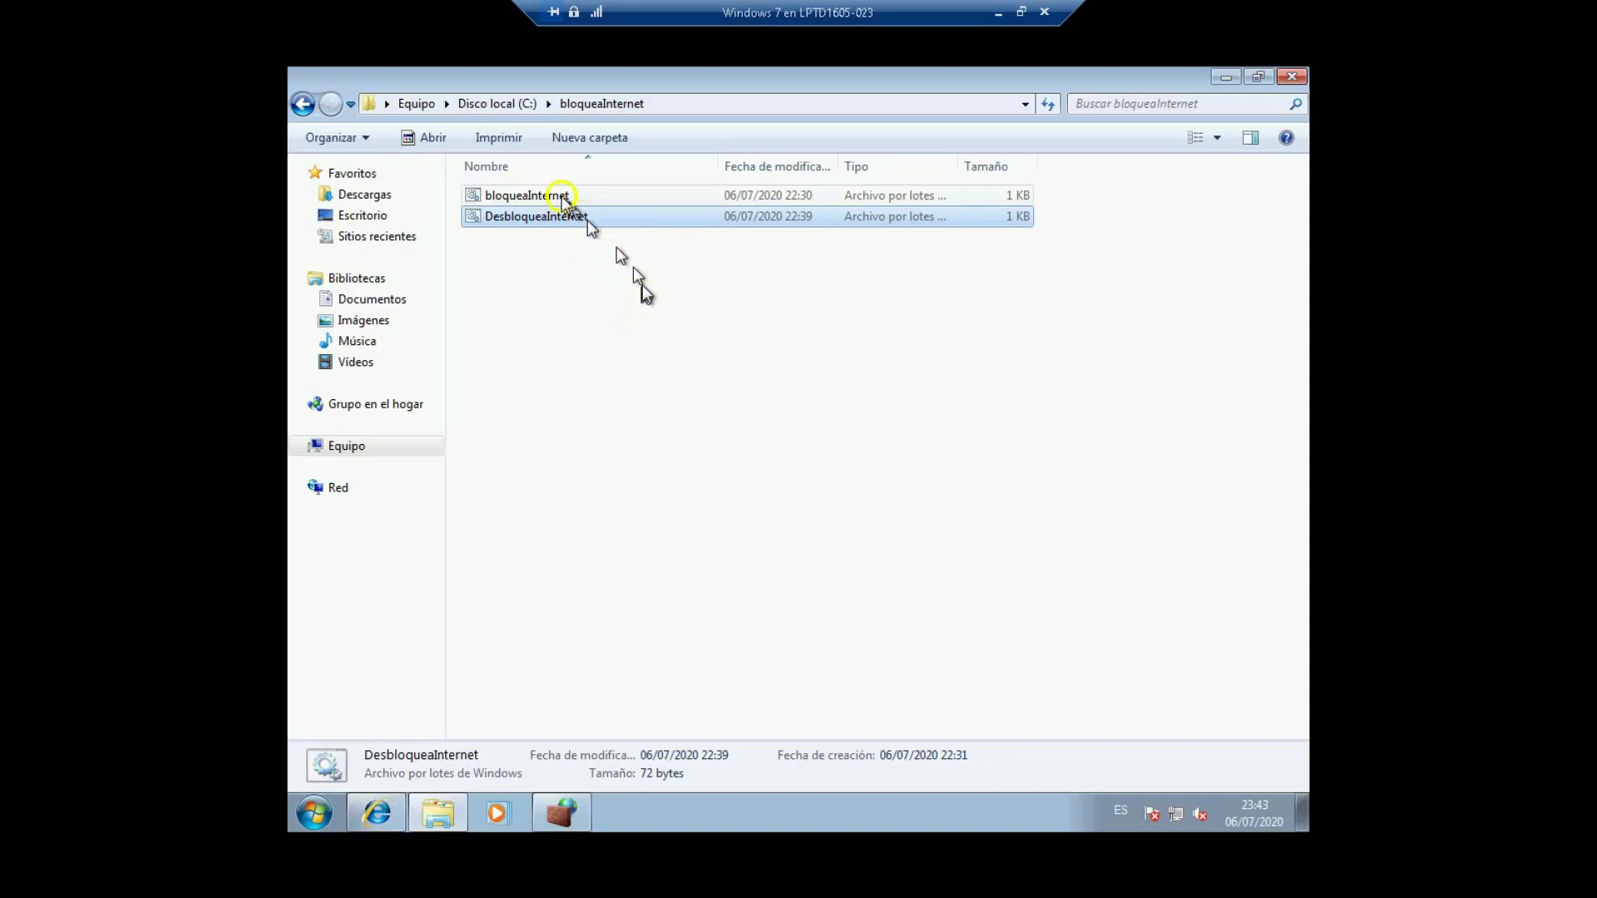
click(531, 198)
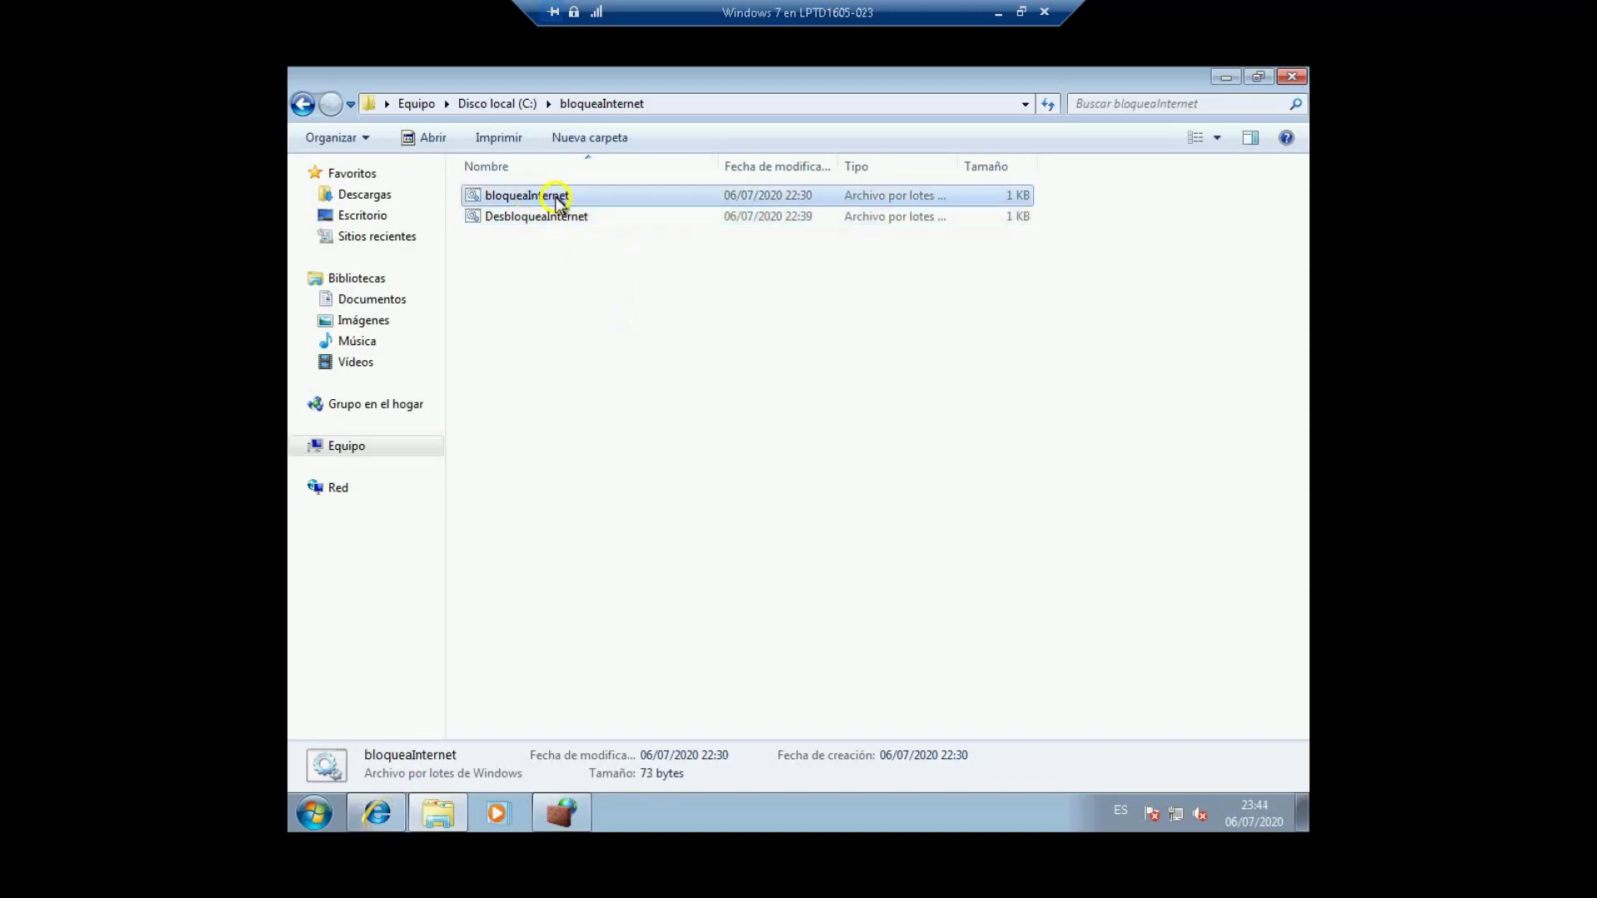
click(549, 198)
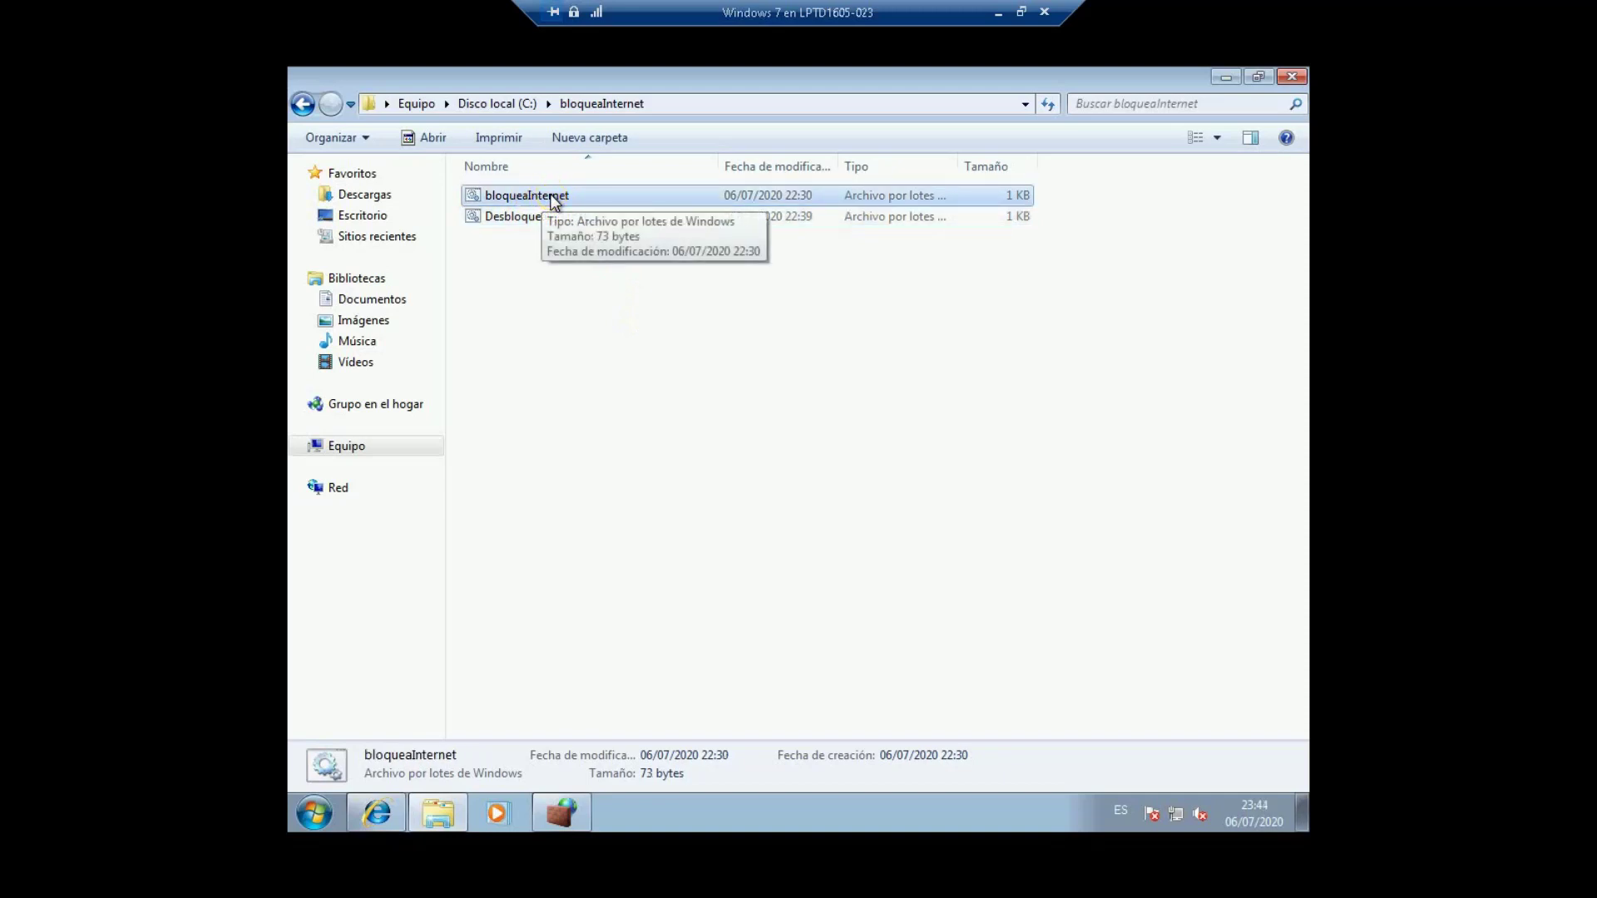
right_click(549, 198)
Step: Review bloqueaInternet's netsh command in Notepad, which enables the rule (enable=yes), then close it
click(597, 231)
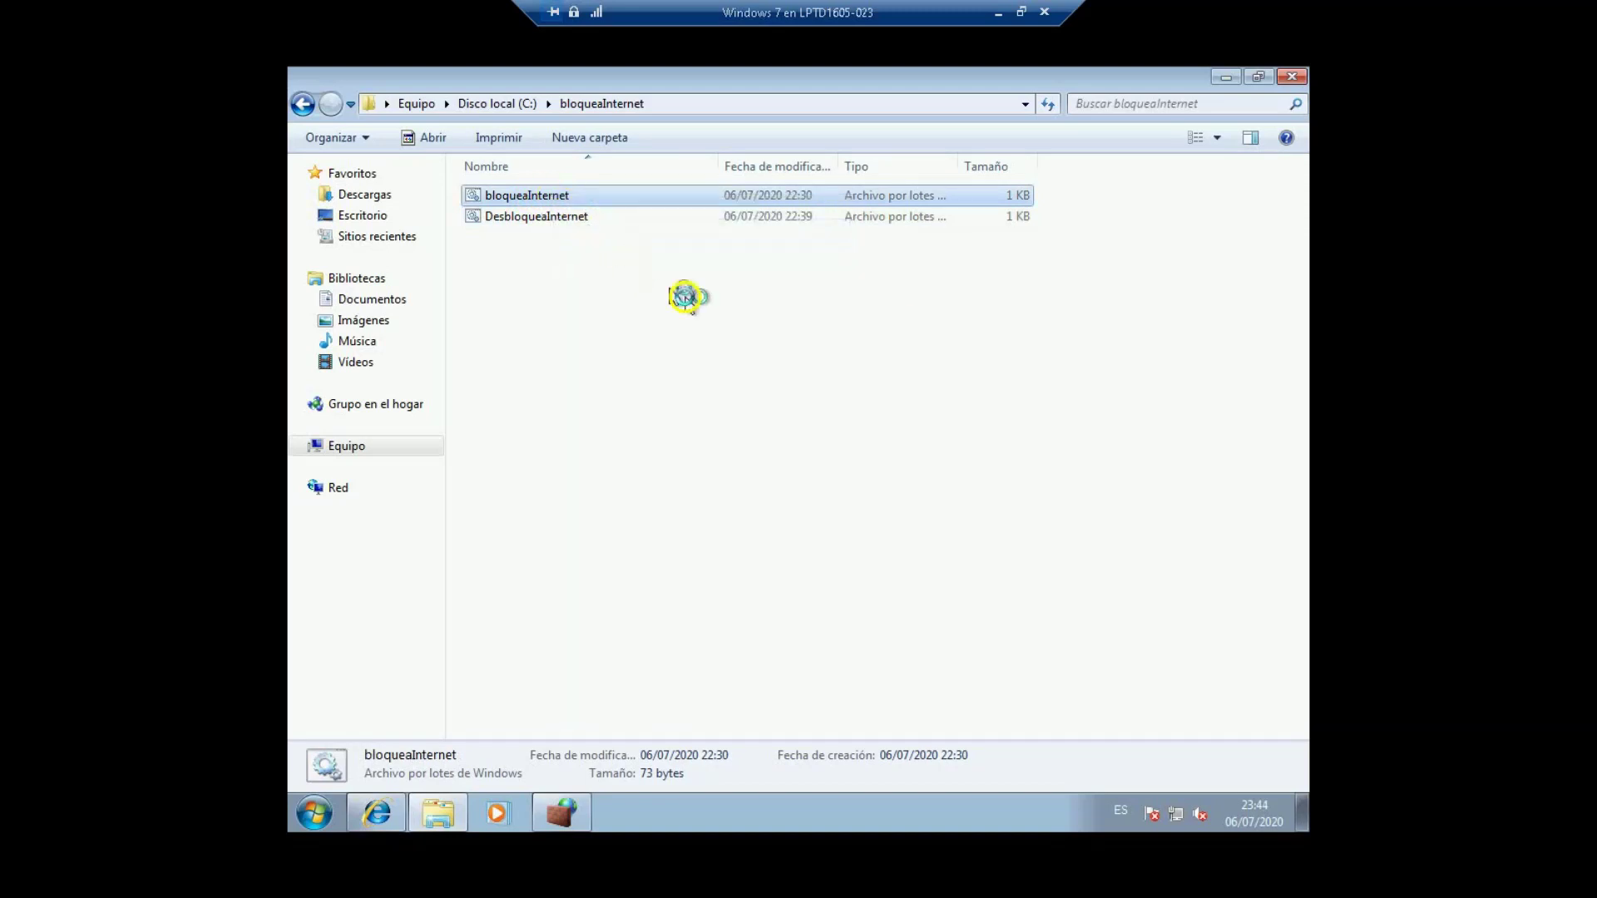
drag(647, 265, 599, 225)
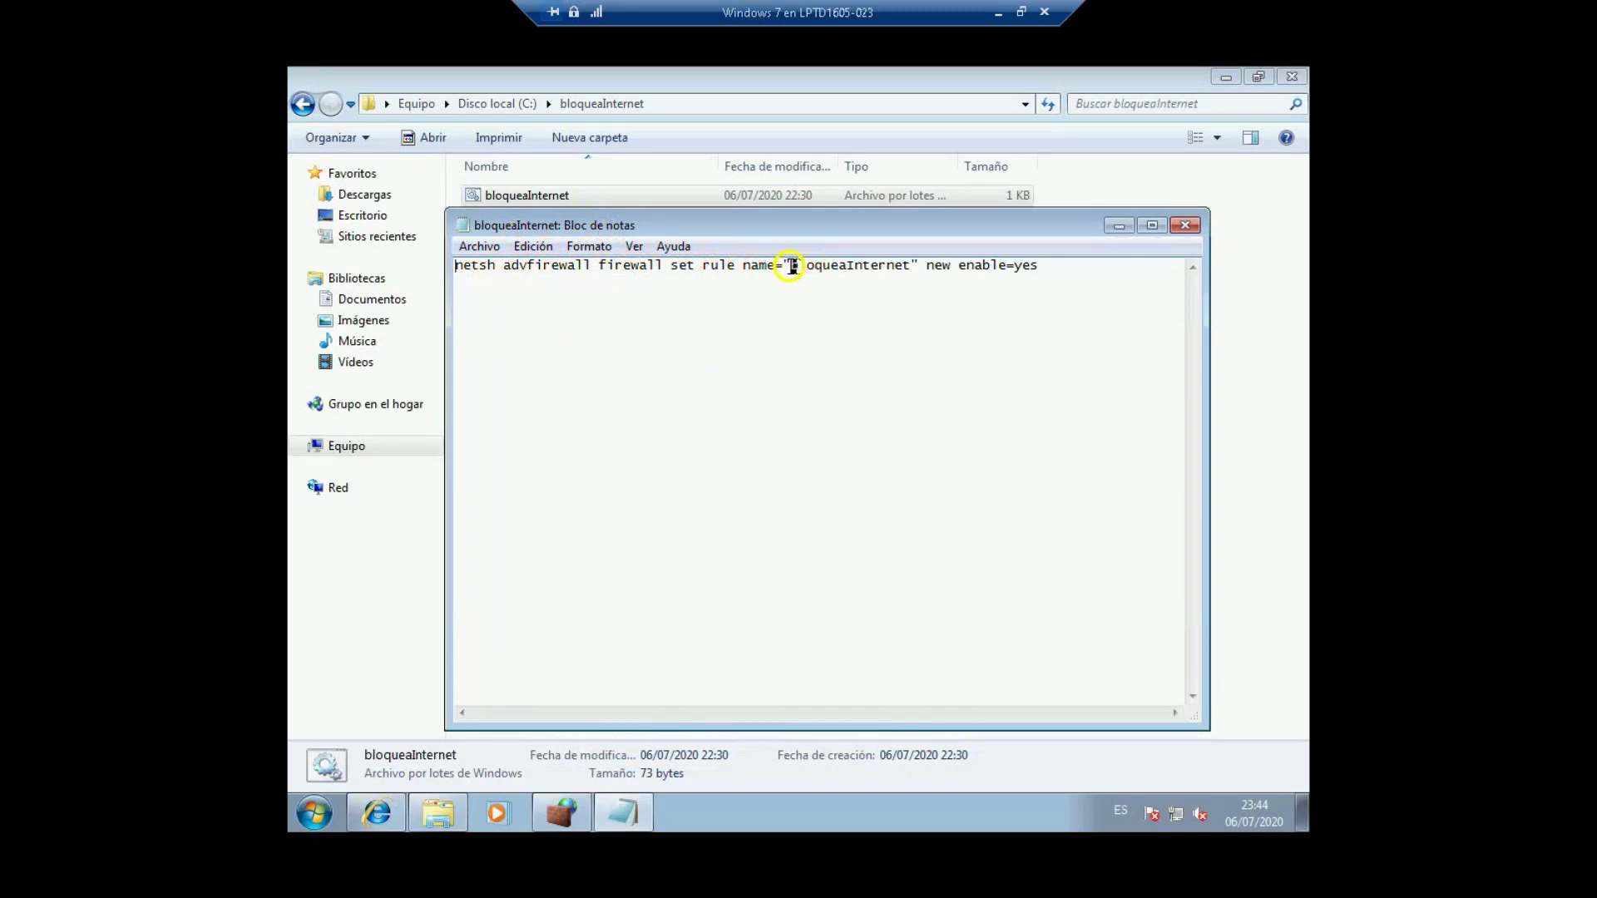
drag(790, 266, 912, 266)
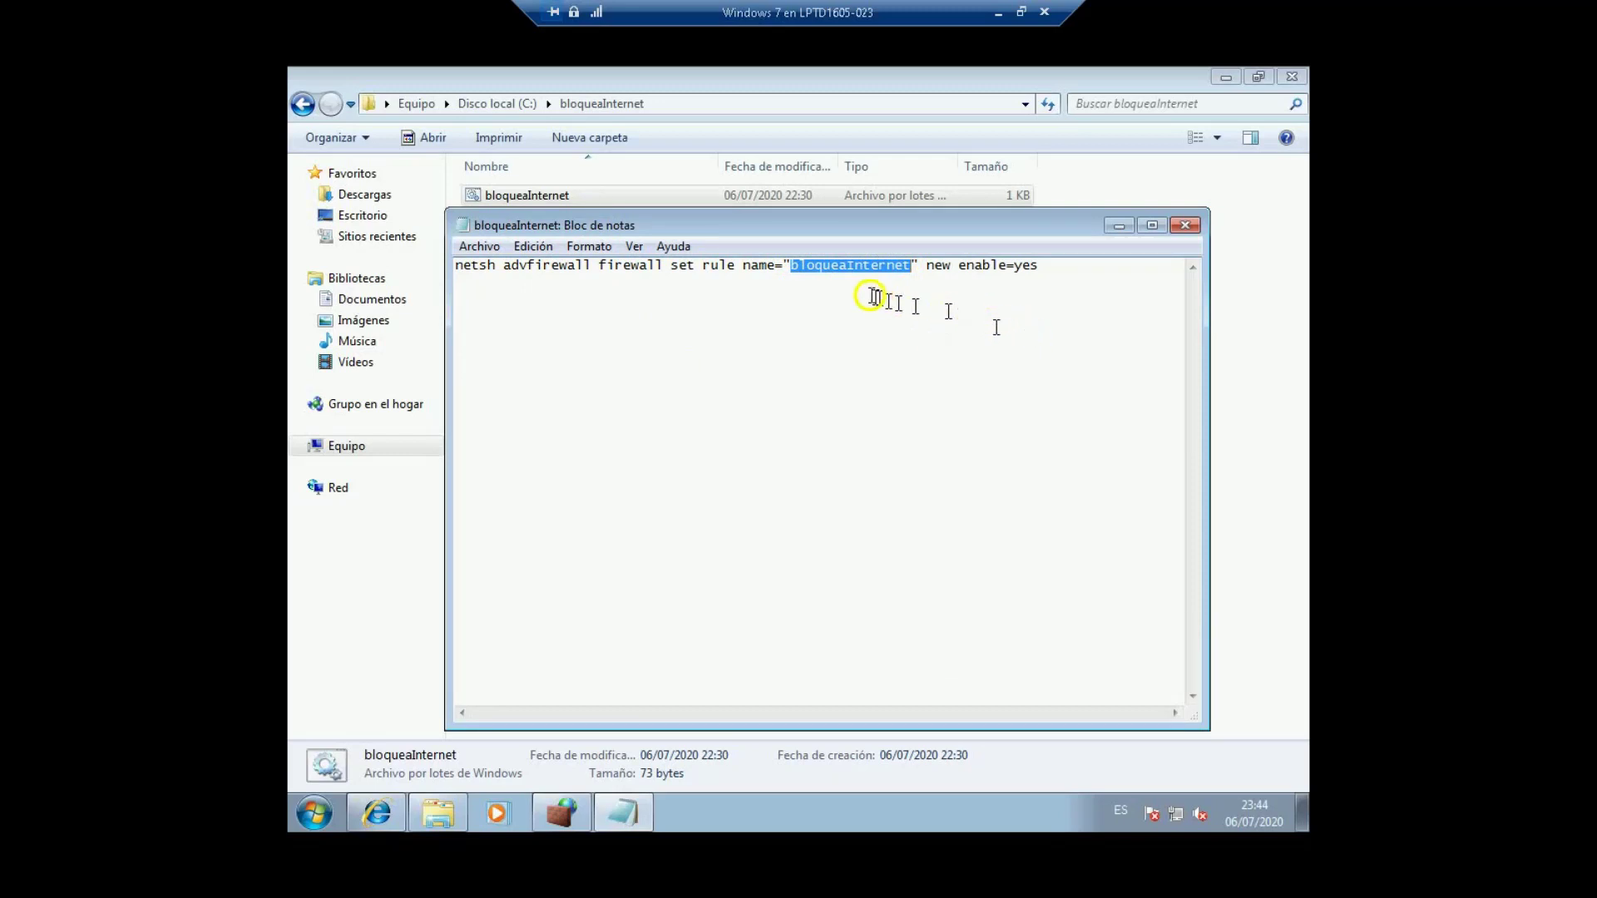
click(846, 281)
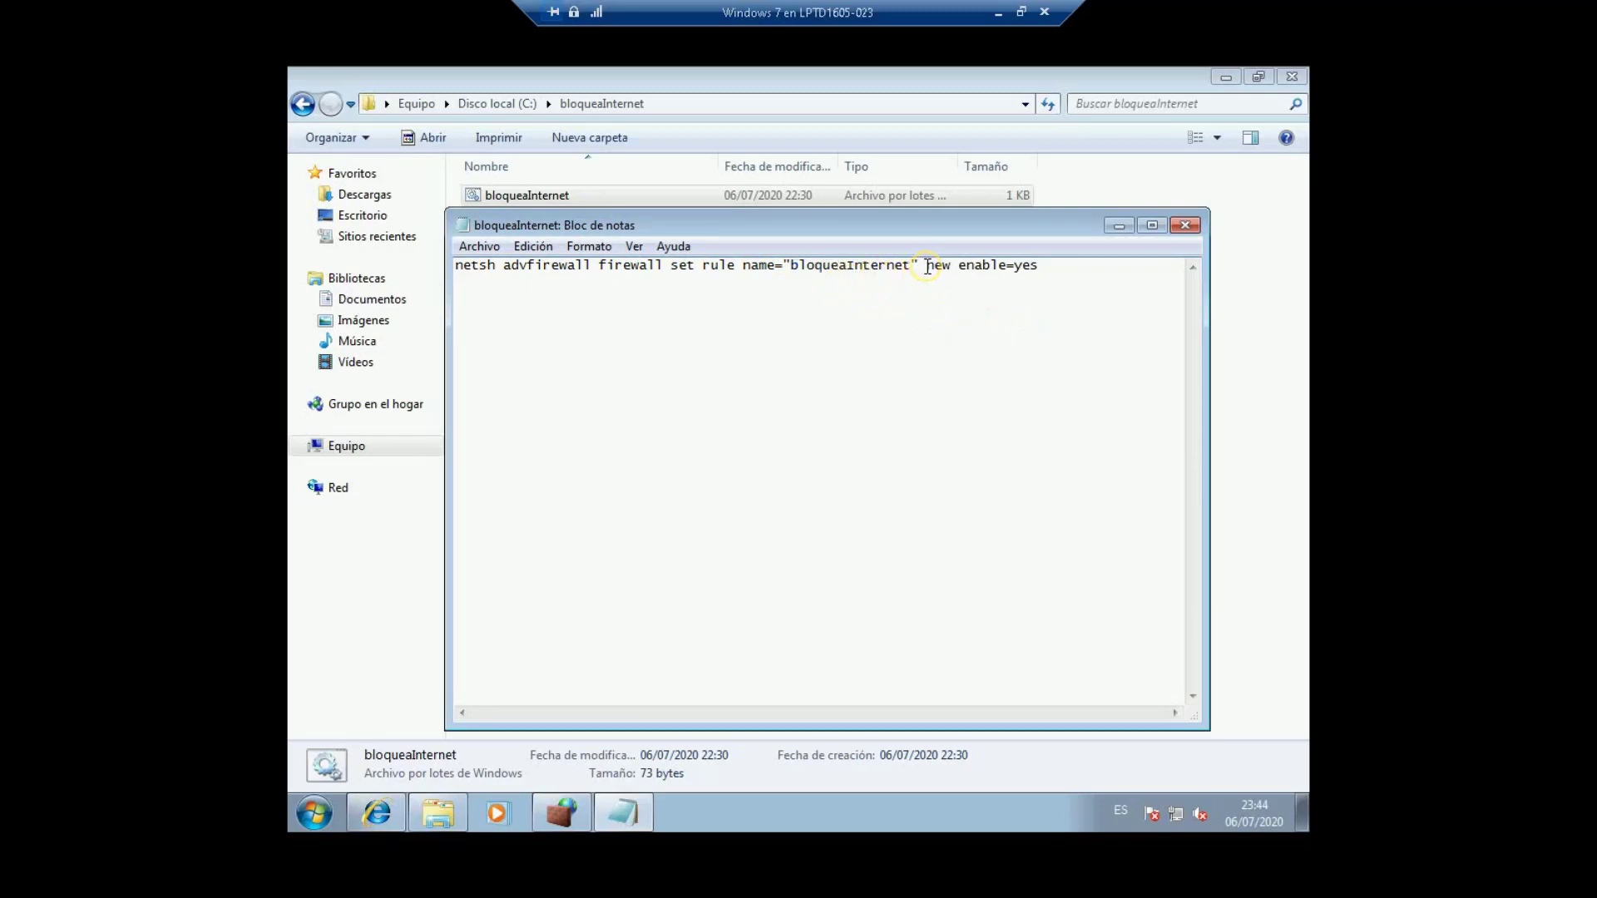
drag(926, 265, 969, 265)
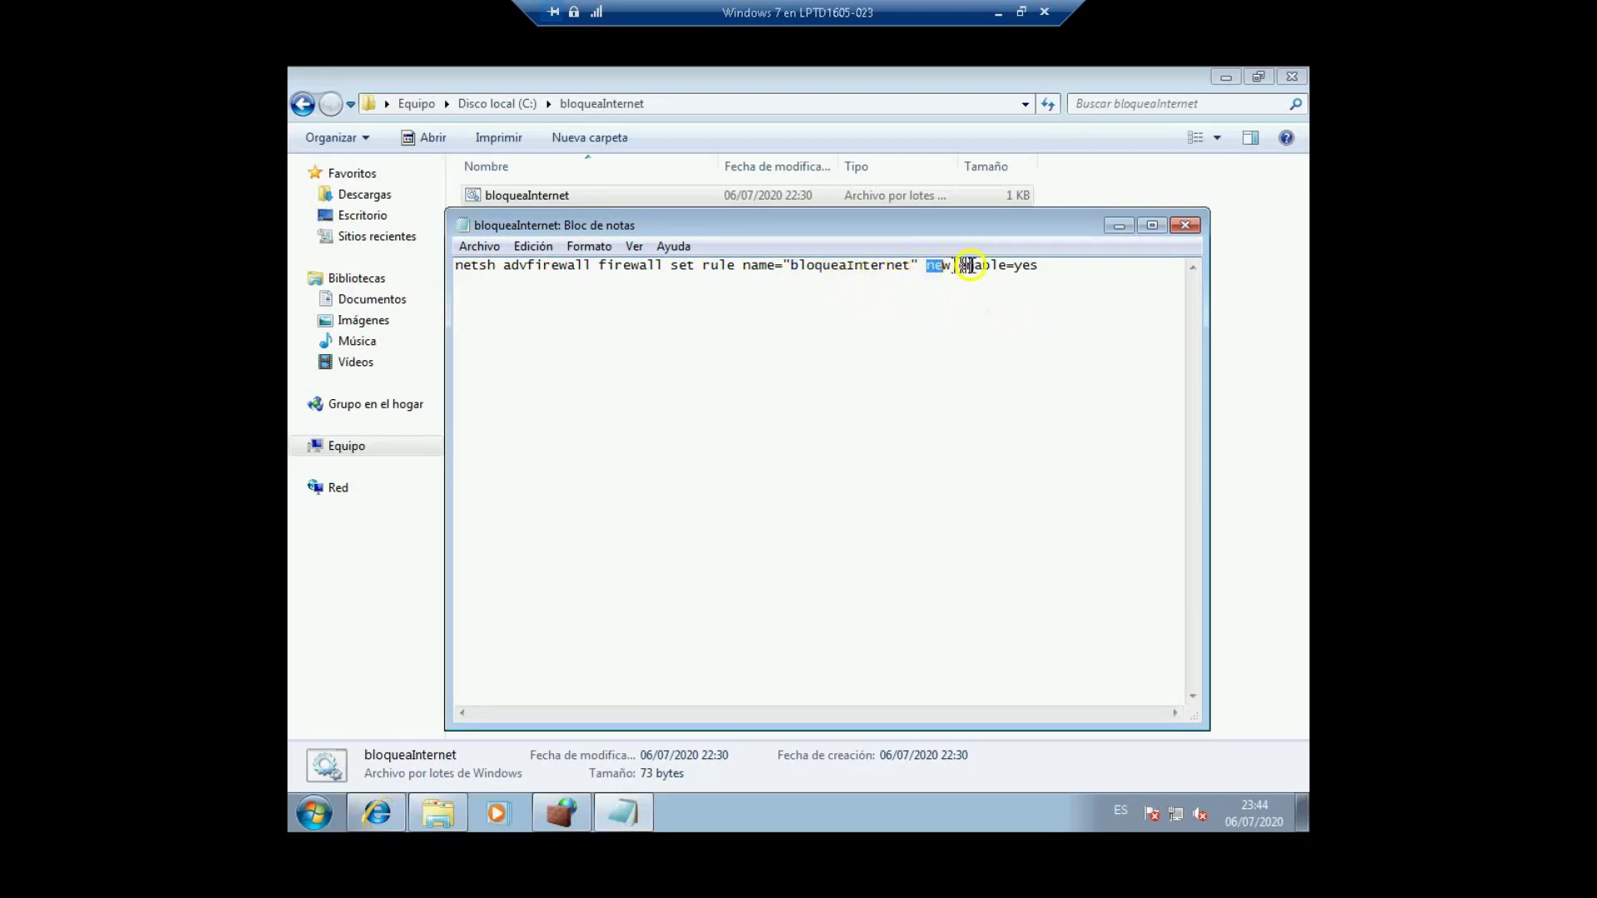
click(1036, 266)
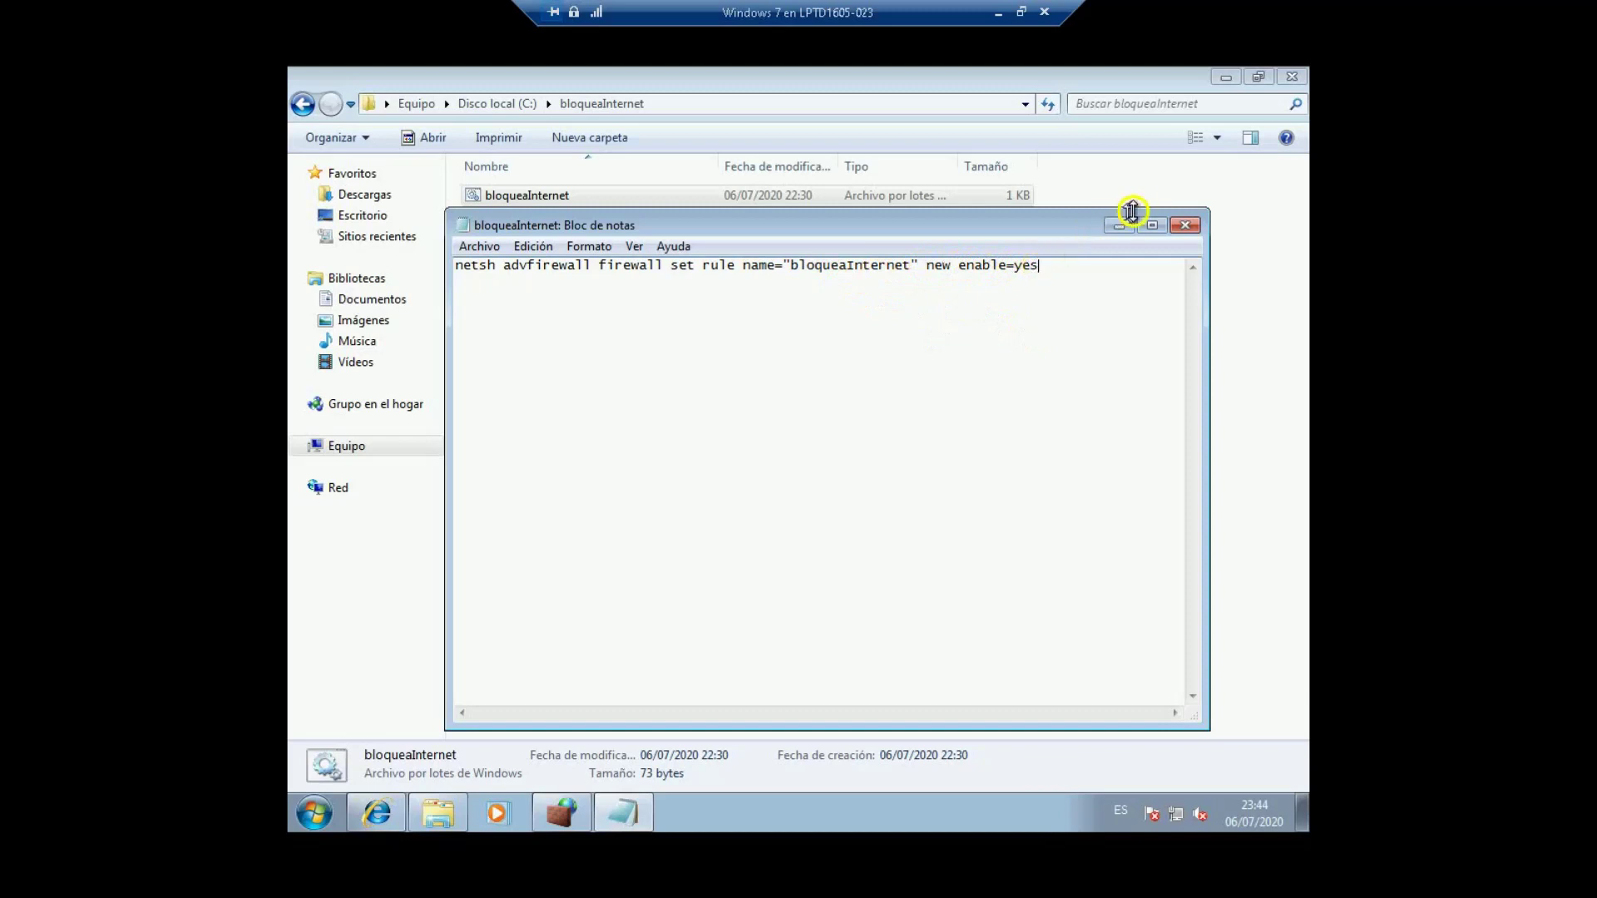
click(1185, 225)
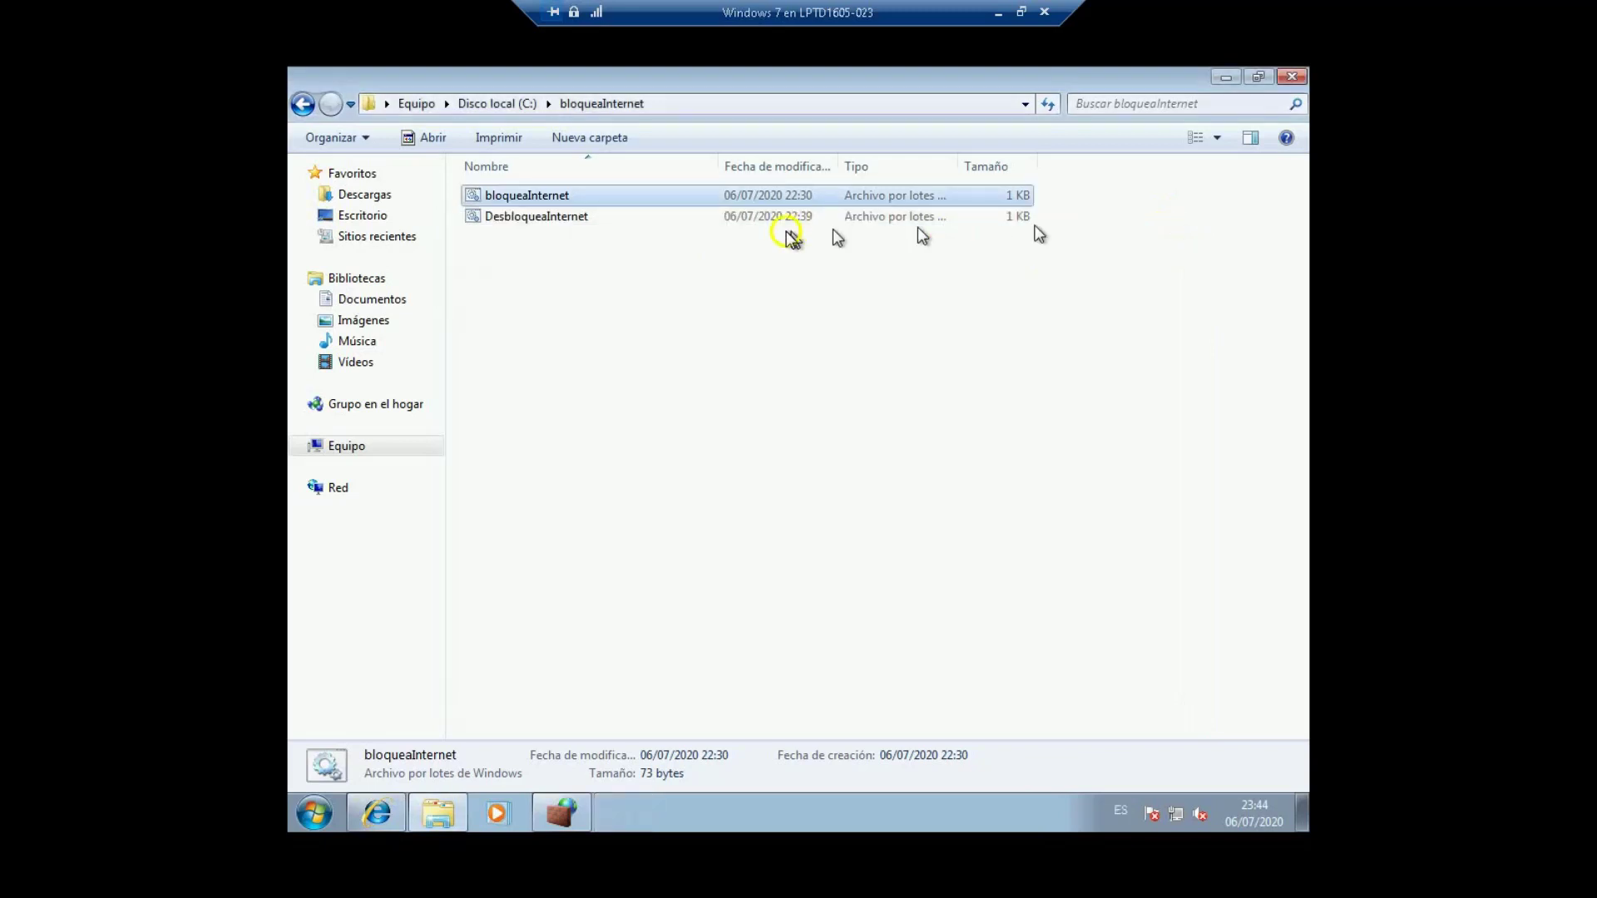
Step: Edit DesbloqueaInternet in Notepad, confirm its command sets enable=no, and close it
click(557, 218)
right_click(558, 218)
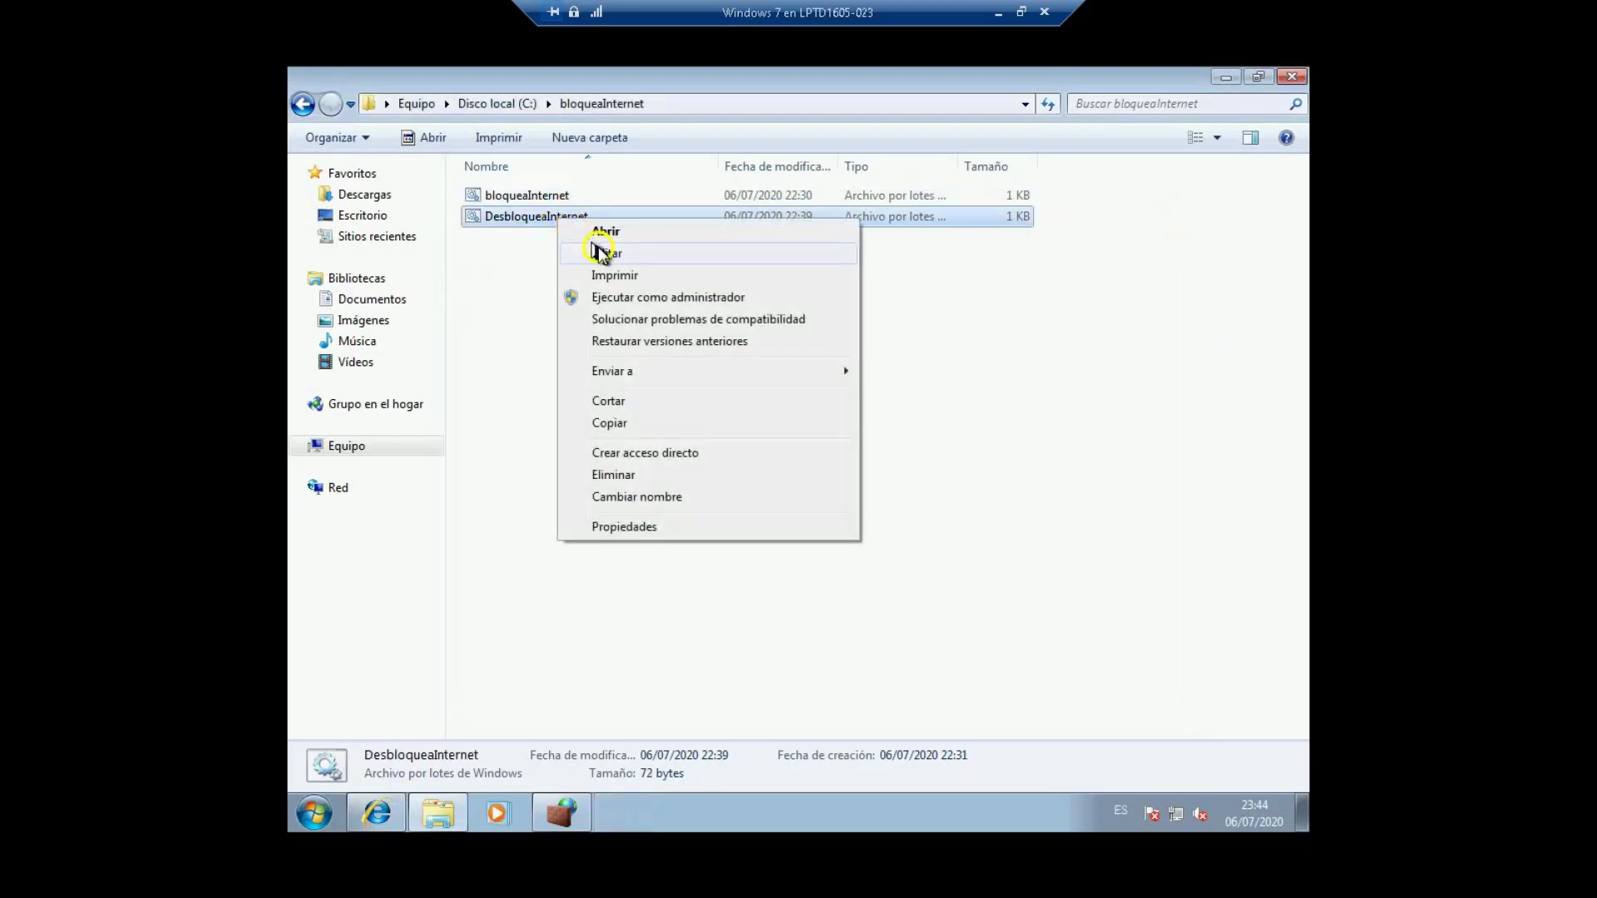
click(602, 252)
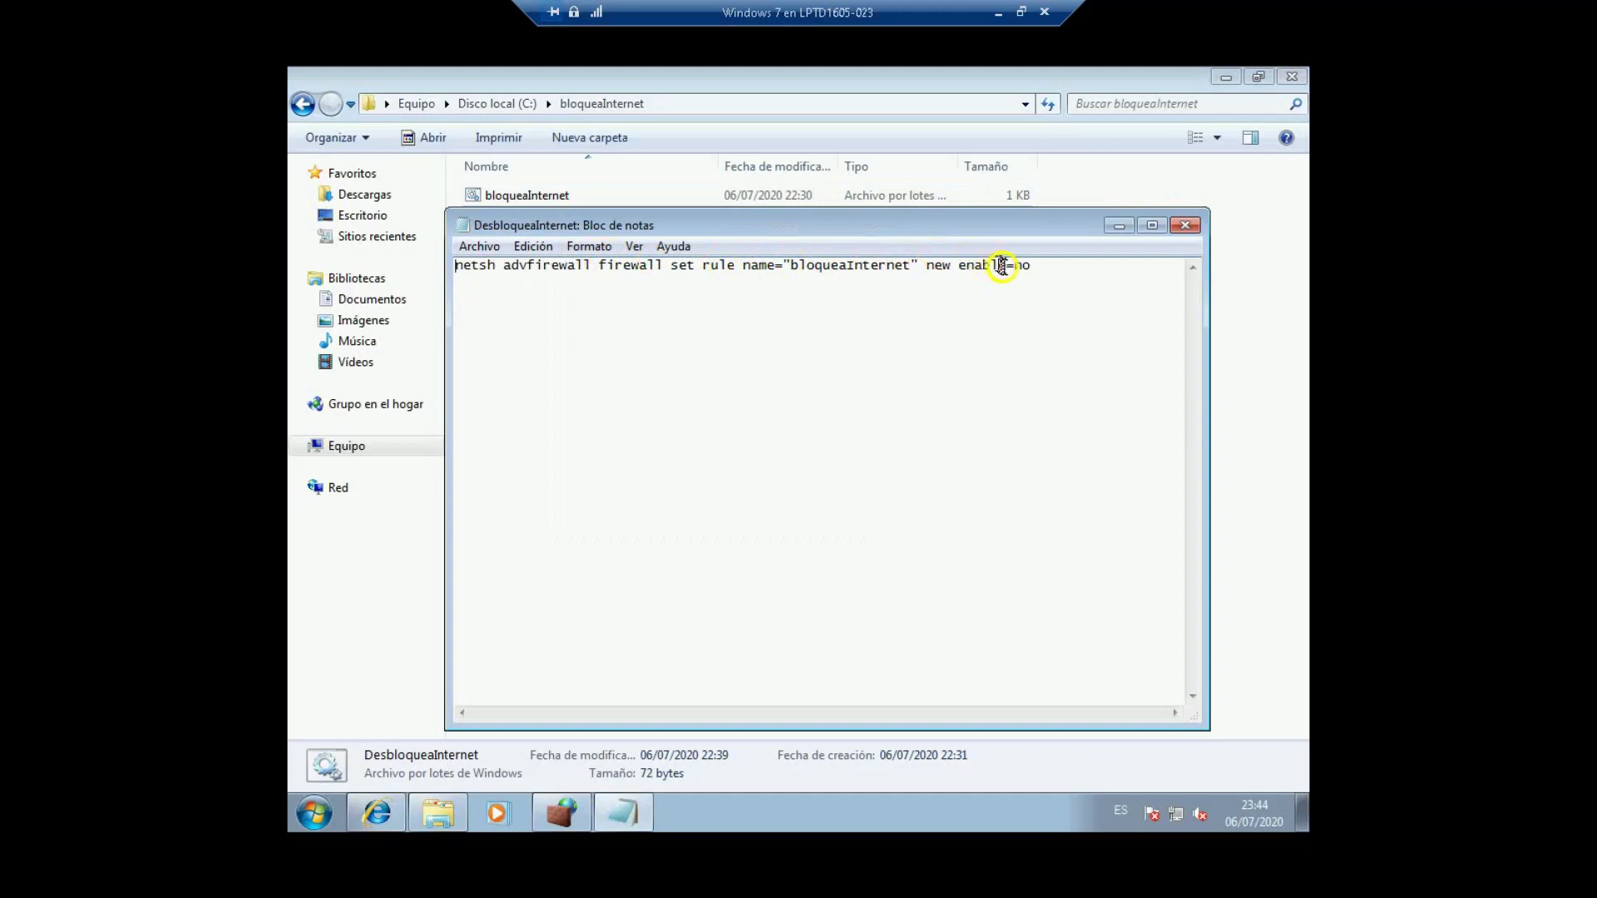
drag(1013, 266, 1030, 266)
click(965, 314)
drag(1014, 266, 1040, 266)
click(1186, 226)
click(538, 196)
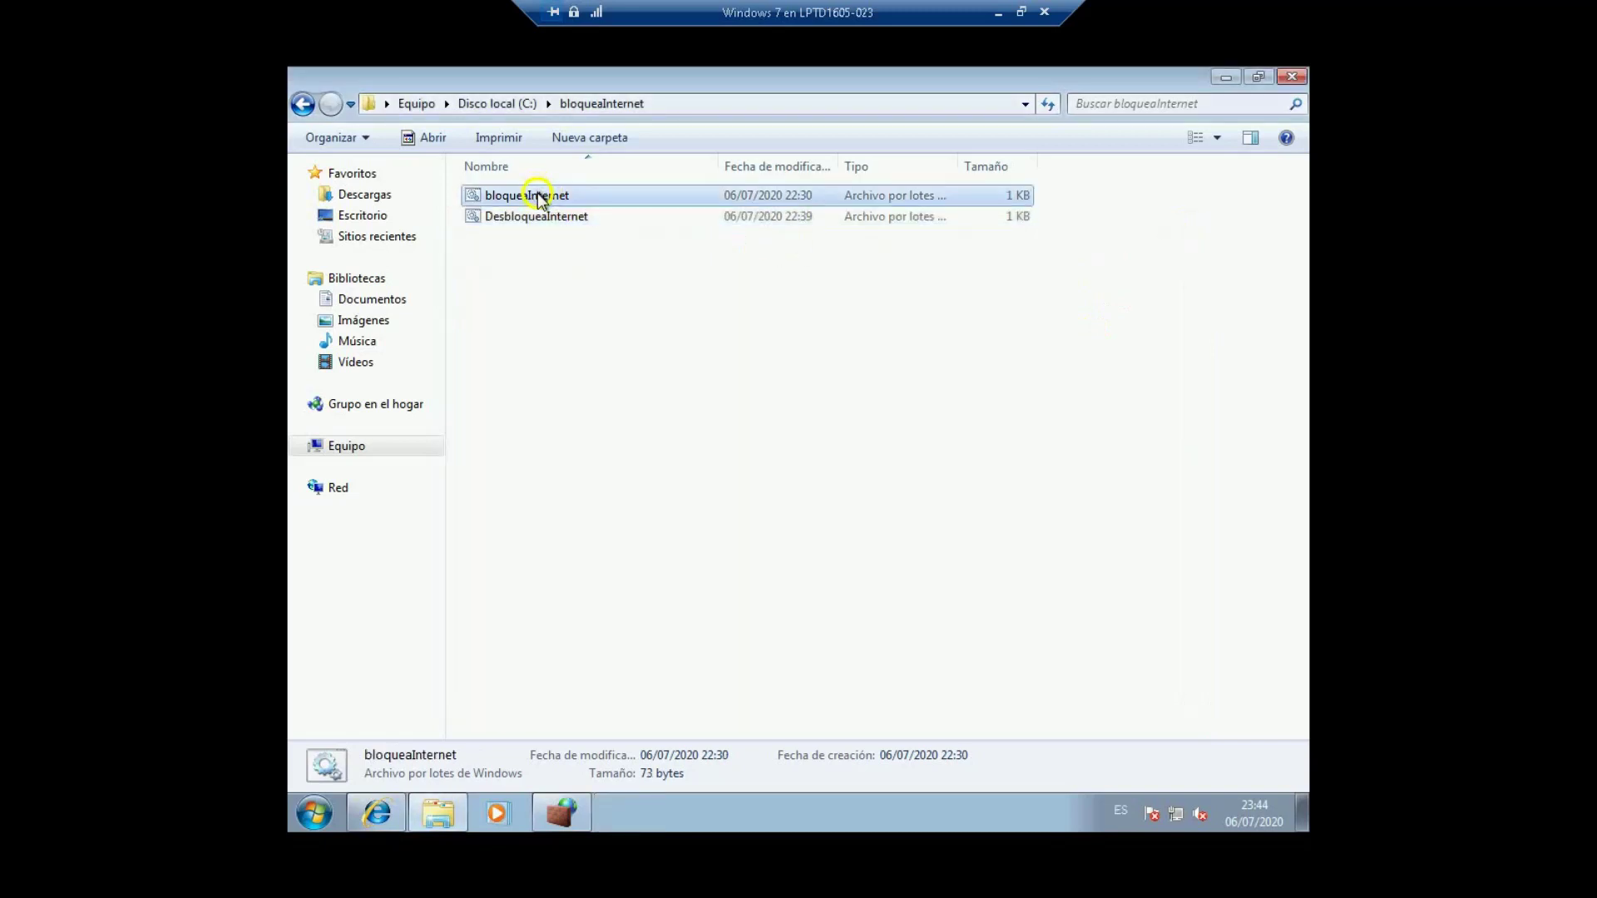
Step: Check the two batch files' details, then close the bloqueaInternet folder window
click(542, 216)
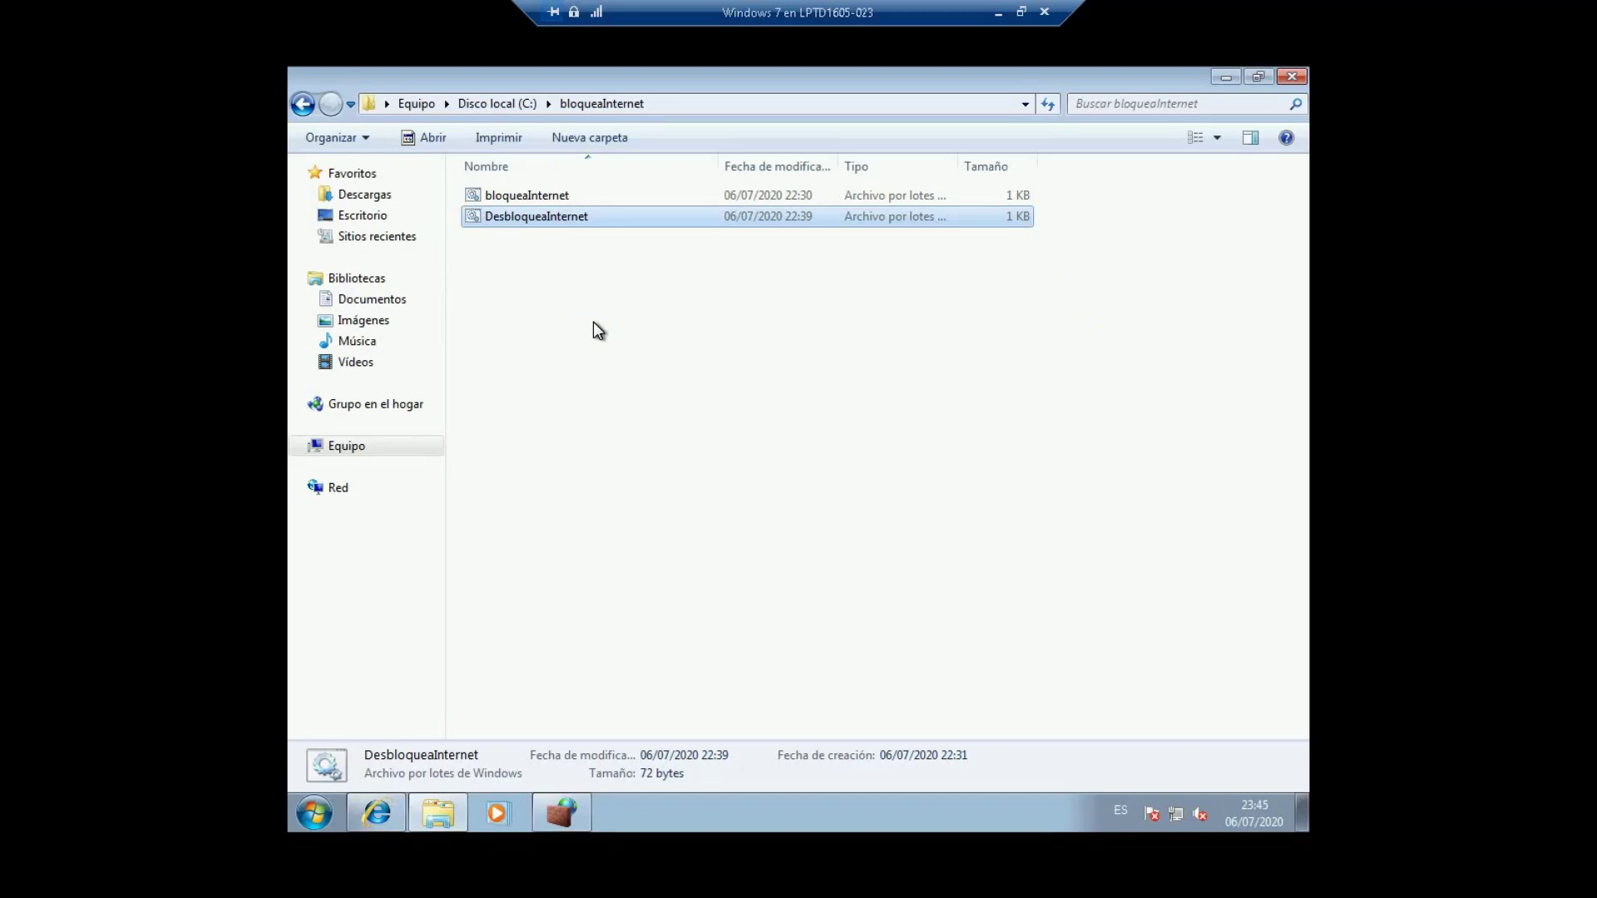
click(527, 196)
click(541, 242)
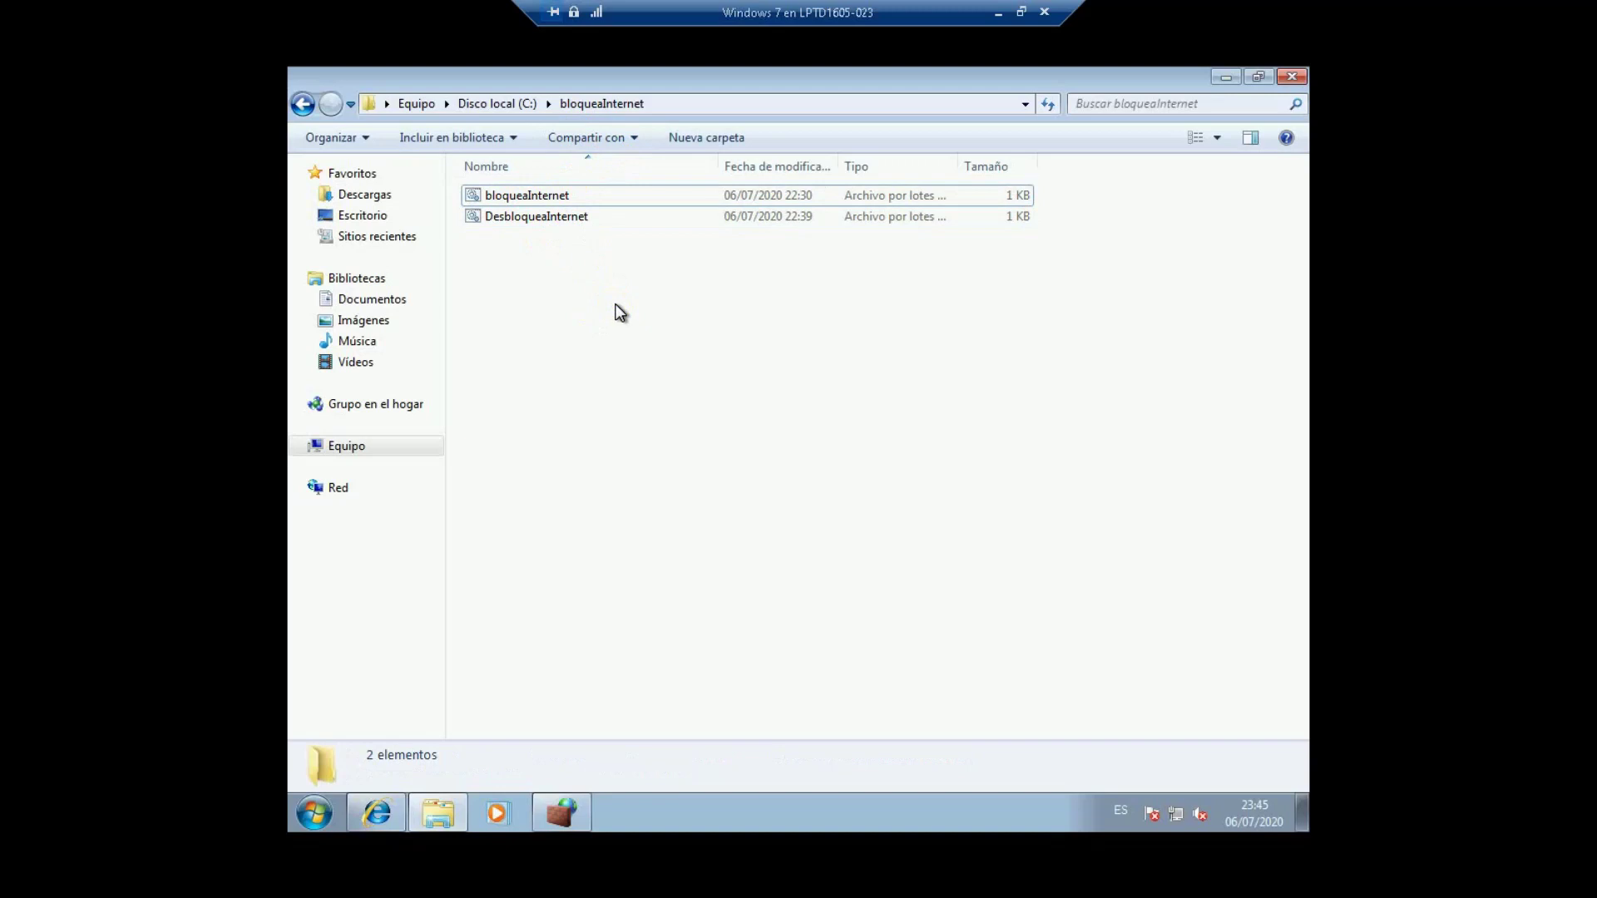
click(1288, 78)
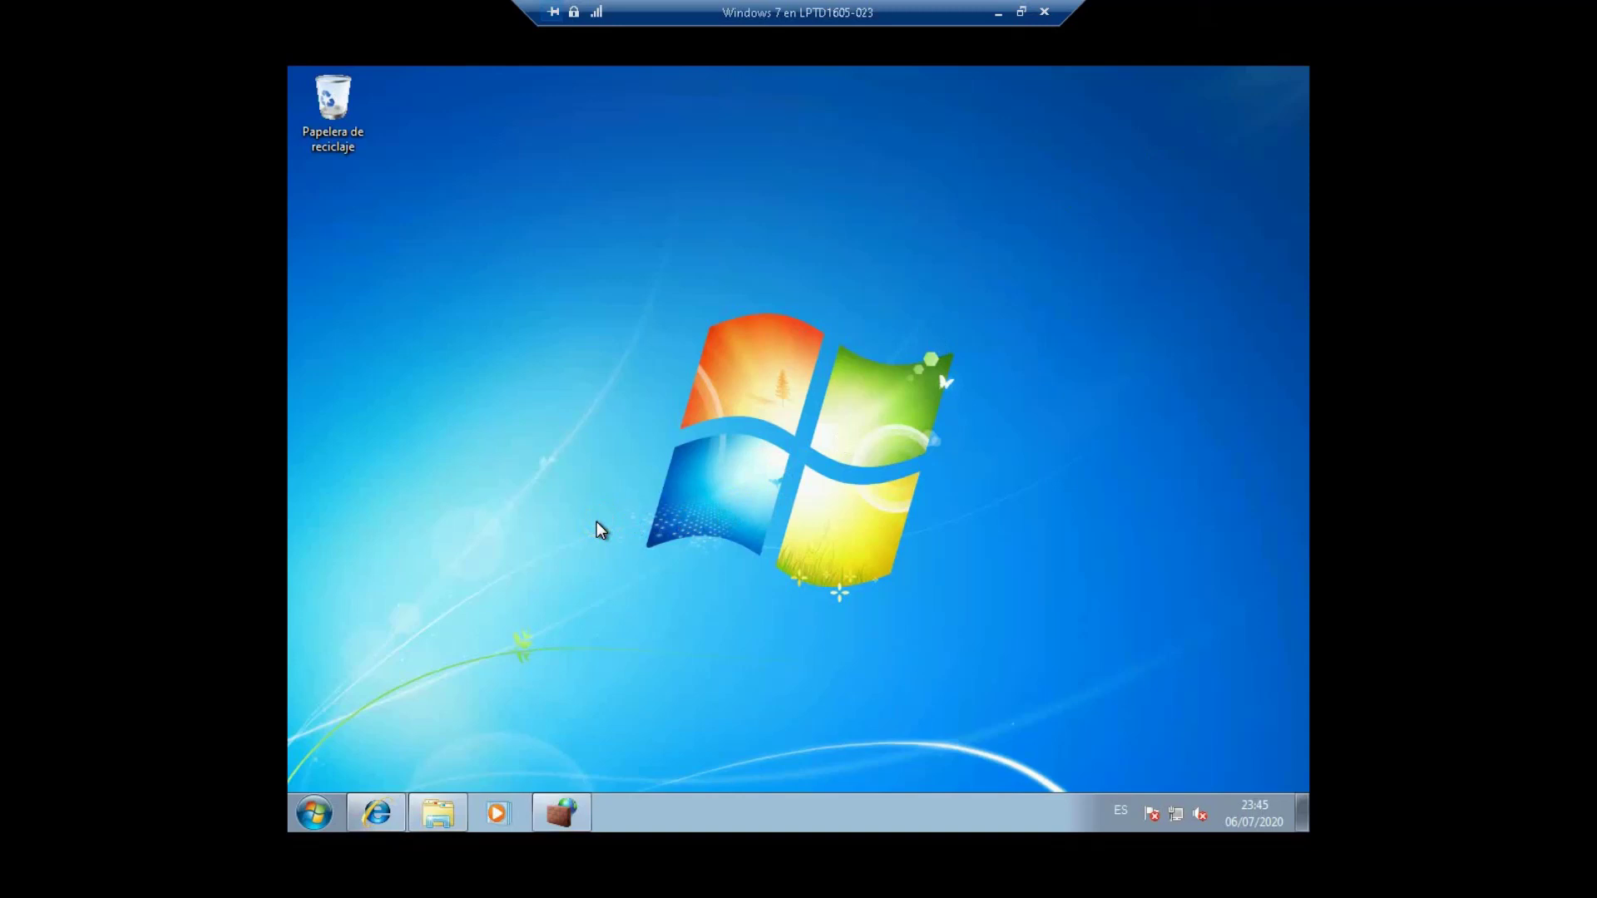
Step: Launch Task Scheduler from a 'programador' Start search, maximize it, and begin a new task
click(313, 818)
text(pro)
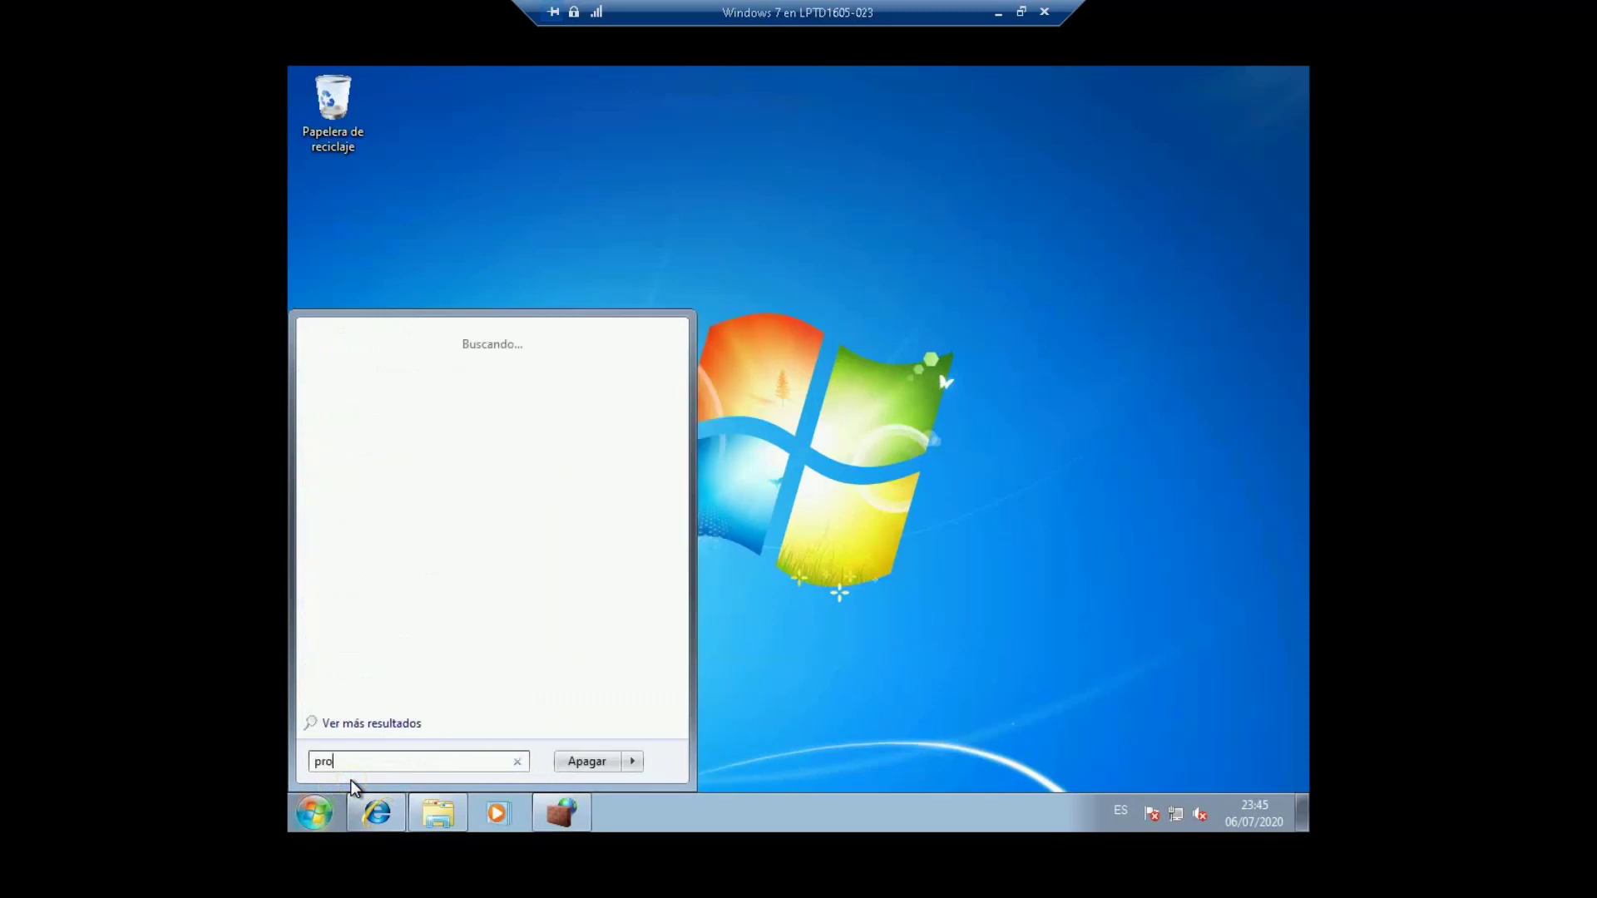
text(gramador)
key(Return)
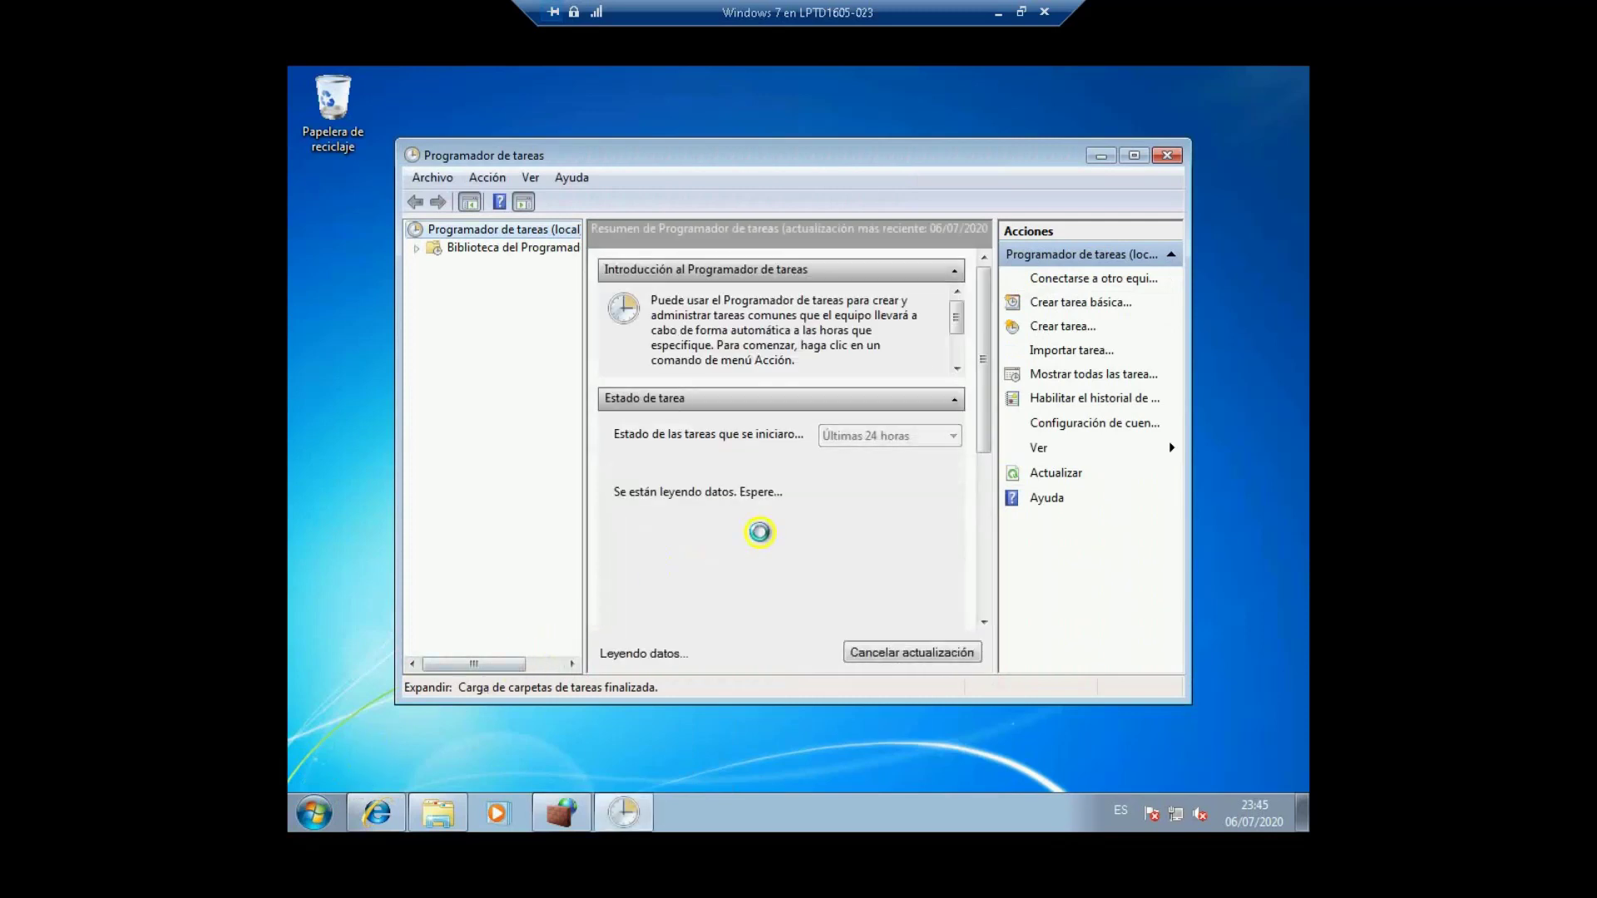
click(1134, 156)
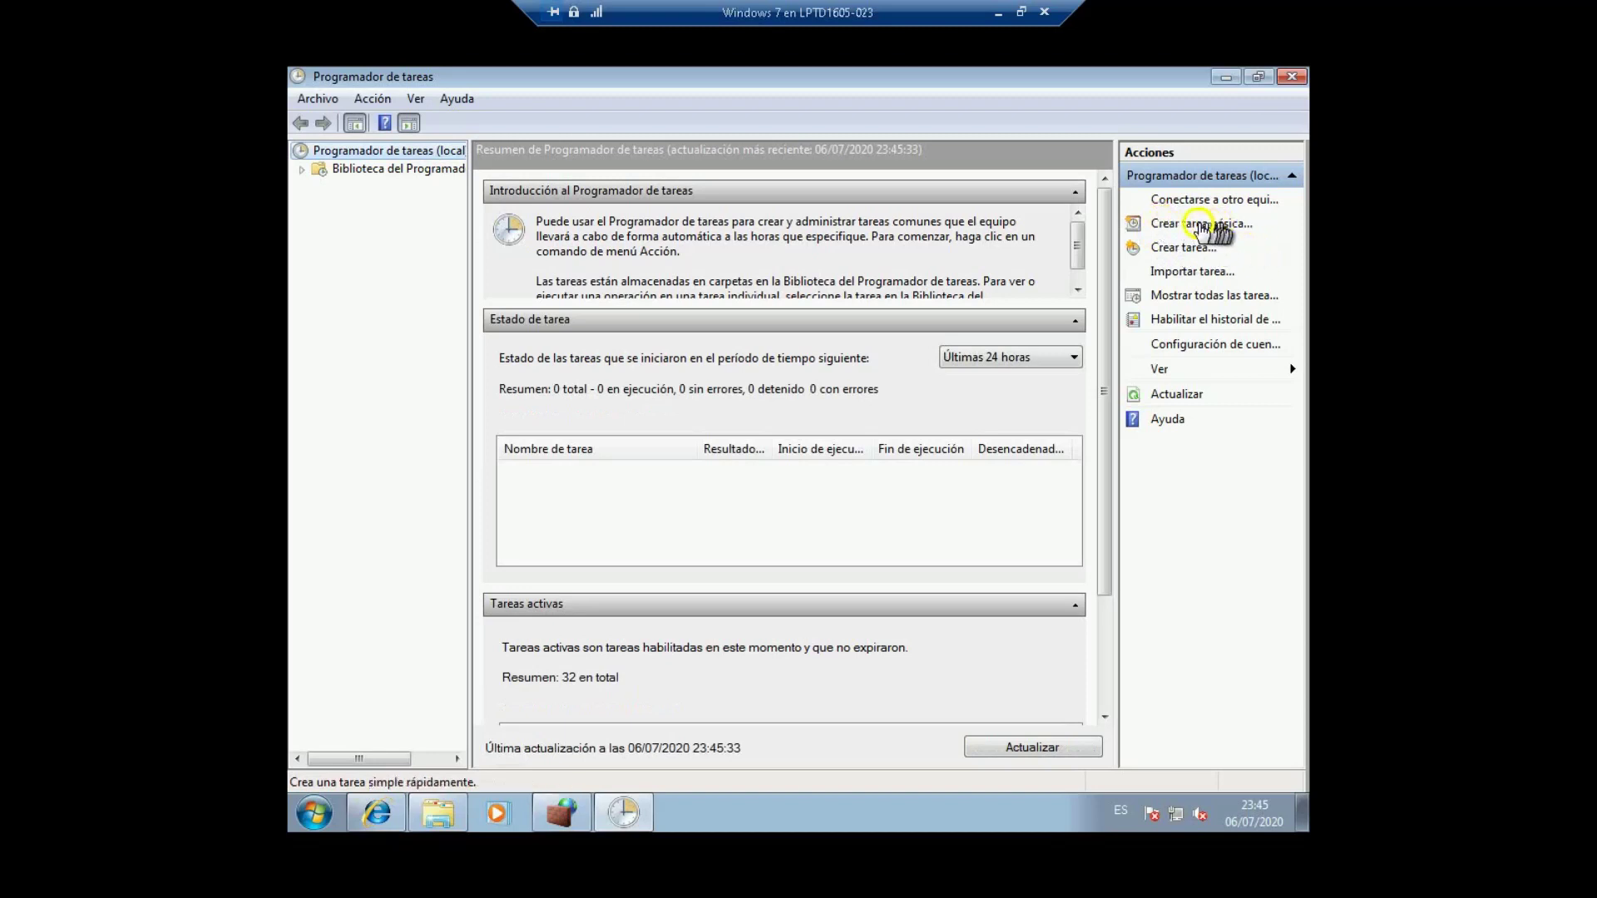
click(1175, 249)
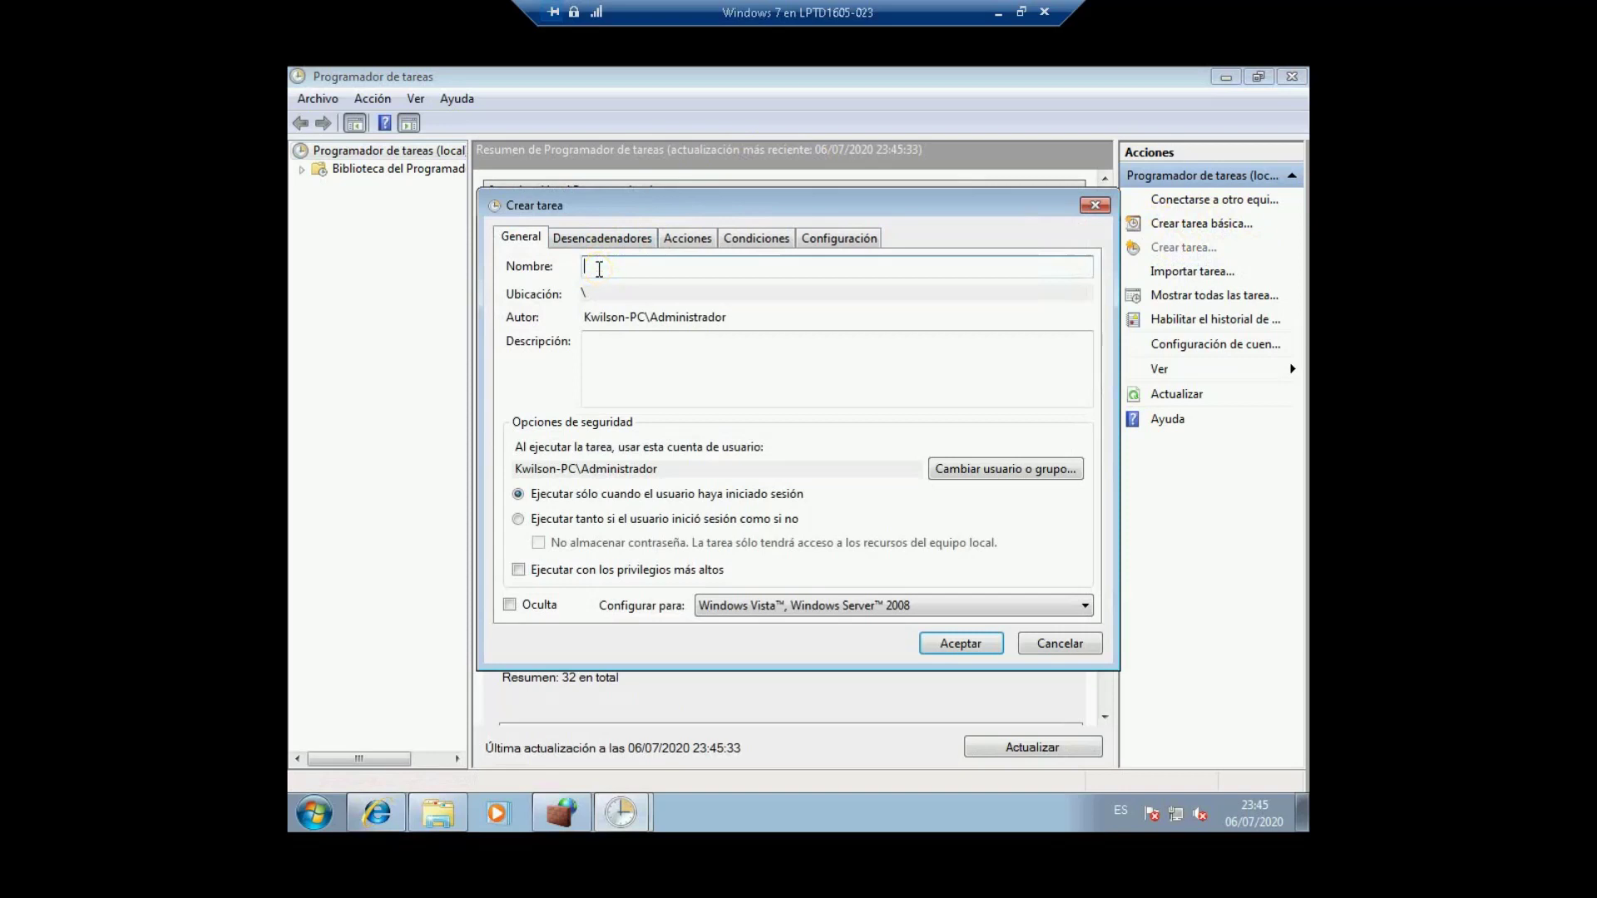
Step: Name the task bloqueaInternet with the description 'bloquea el internet'
text(bloqueaInternet)
click(608, 345)
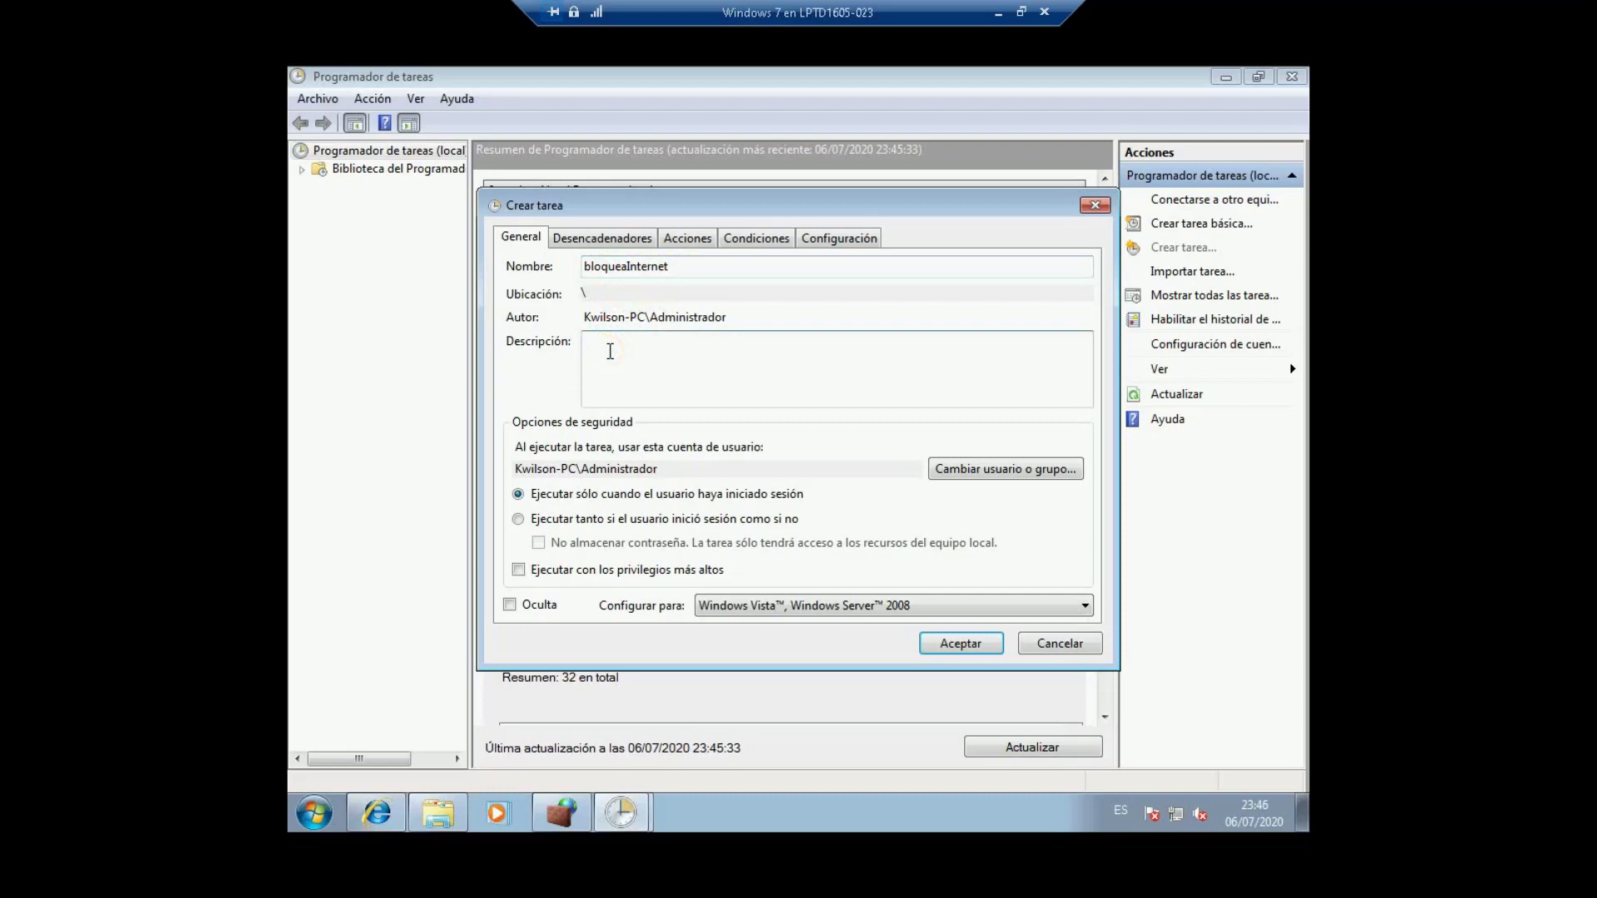
text(bloquea el iner)
key(BackSpace)
key(BackSpace)
text(tene)
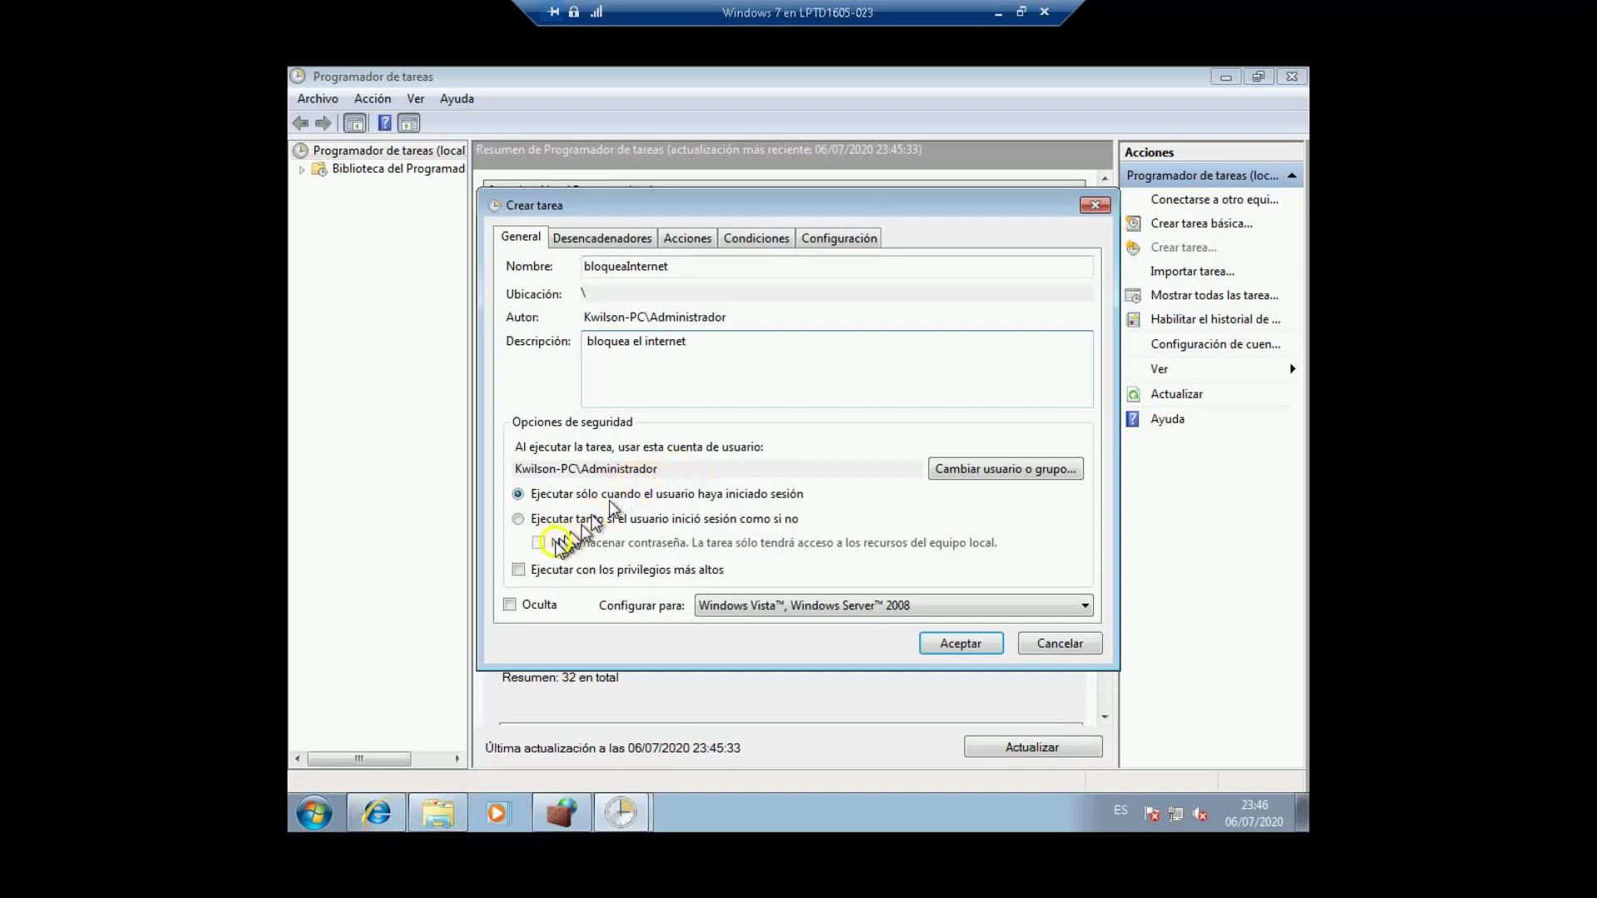
Step: Run the task with highest privileges, configured for Windows 7, Windows Server 2008 R2
click(519, 571)
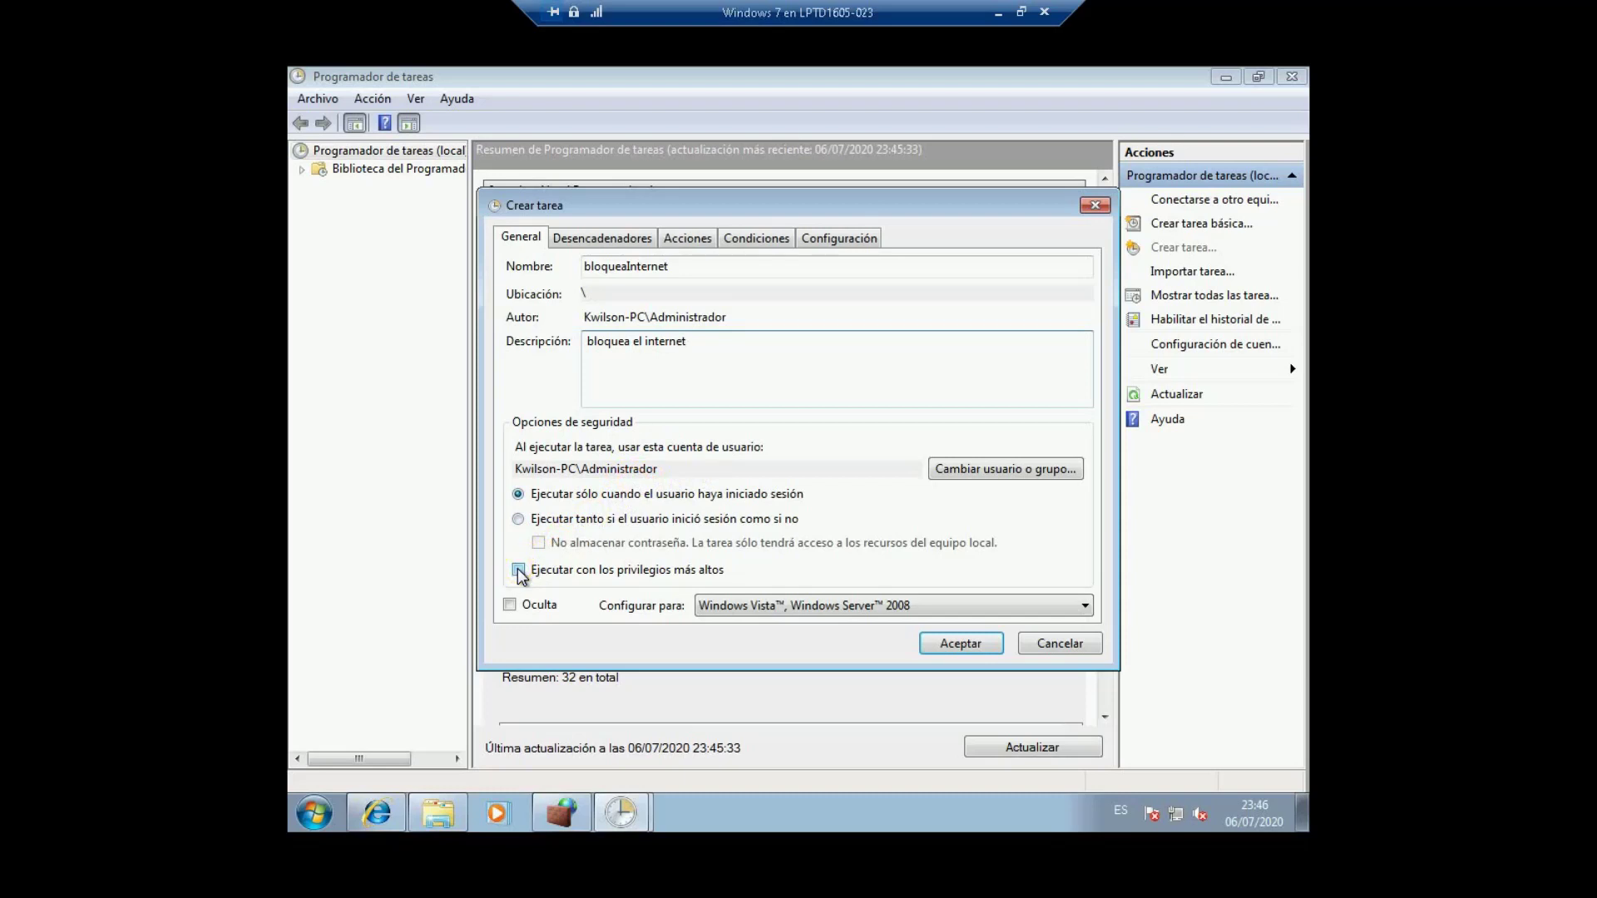
click(518, 571)
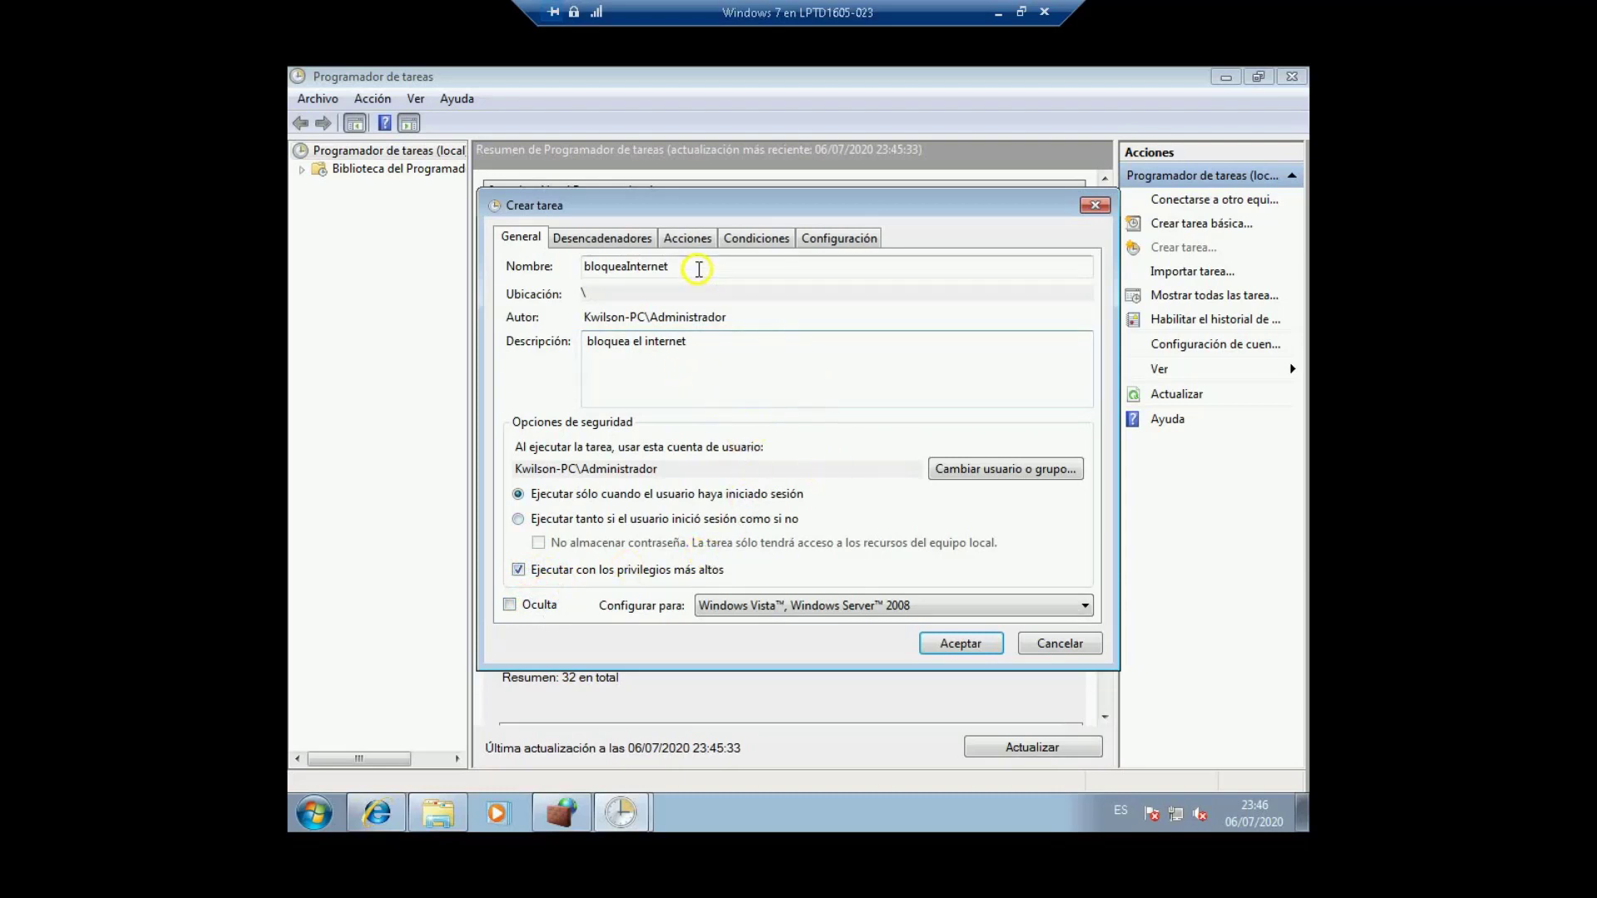
click(776, 604)
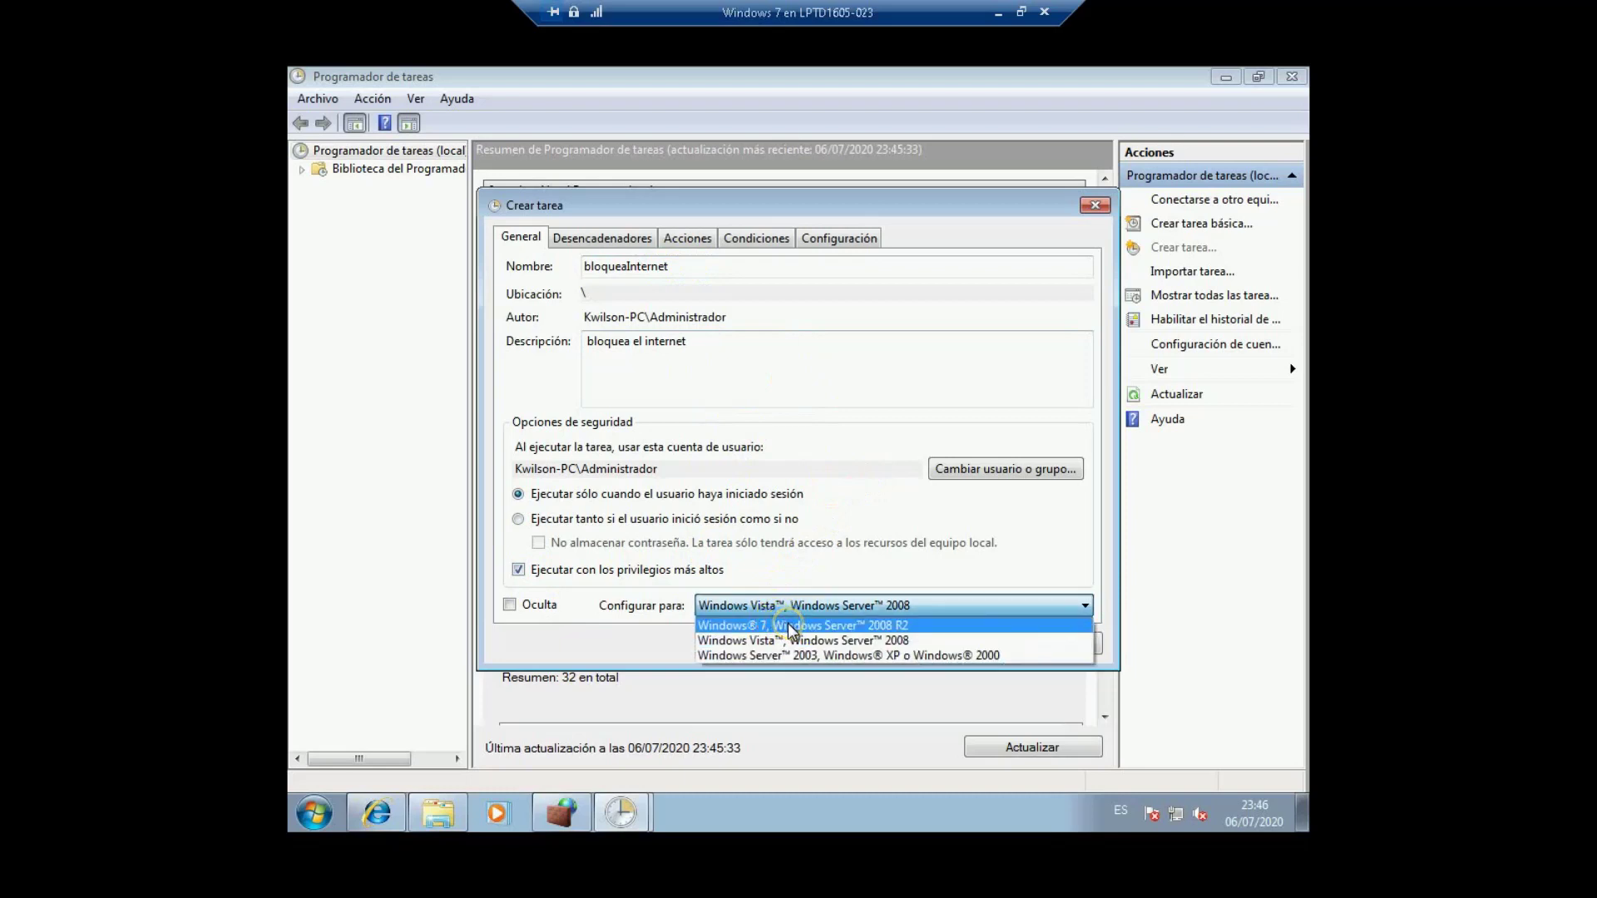
click(787, 626)
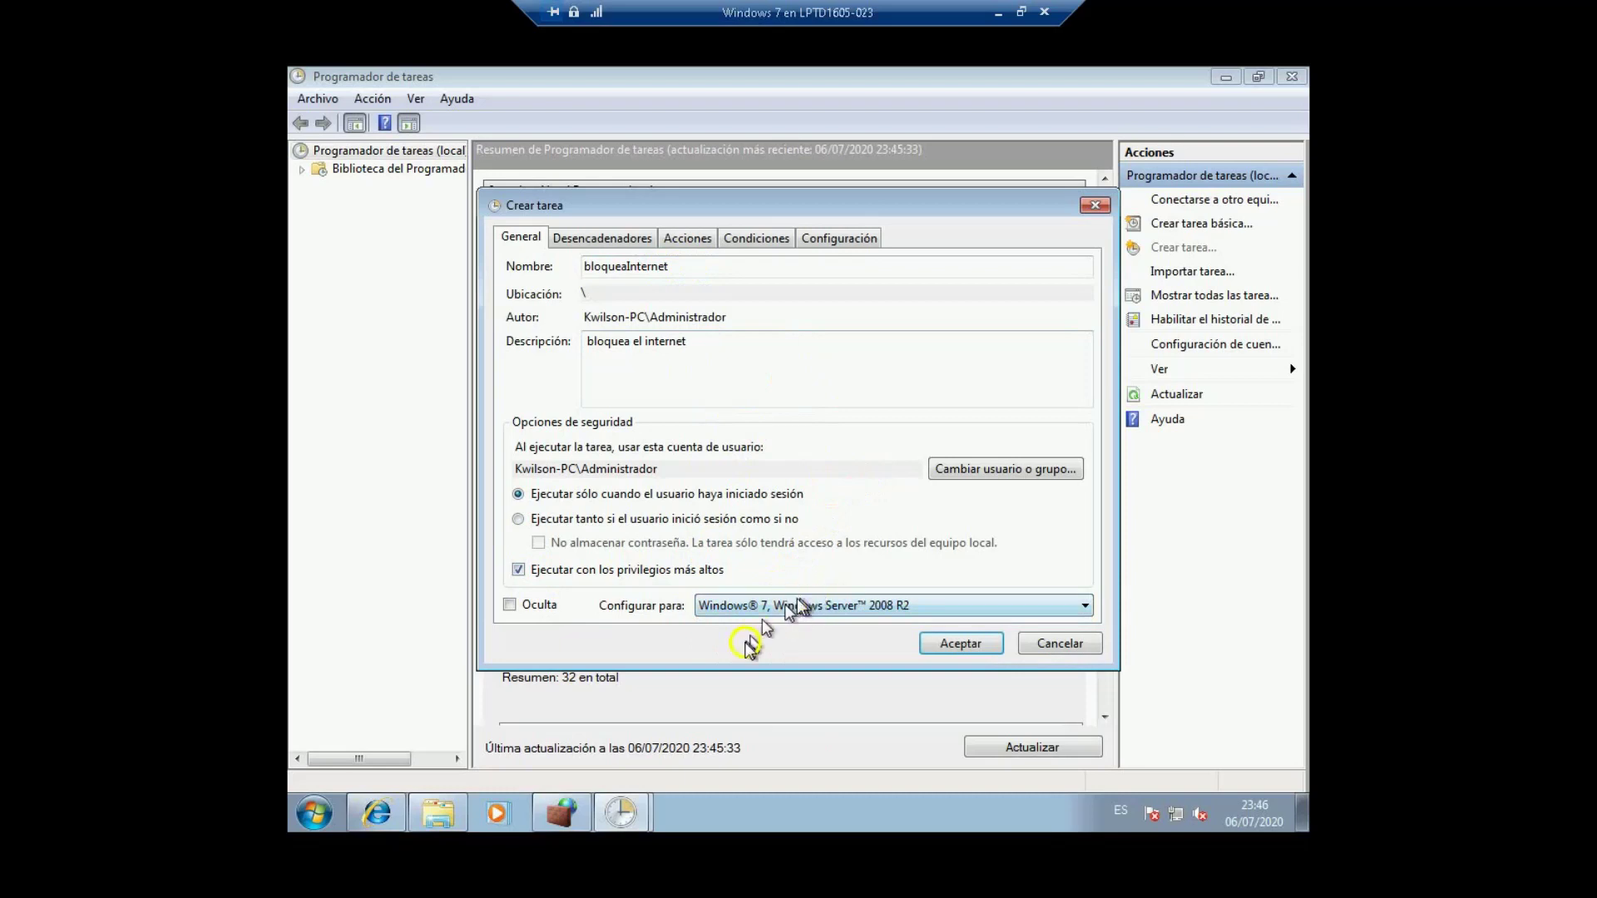
Step: Add a new trigger that starts the task 'Al iniciar la sesión'
click(594, 241)
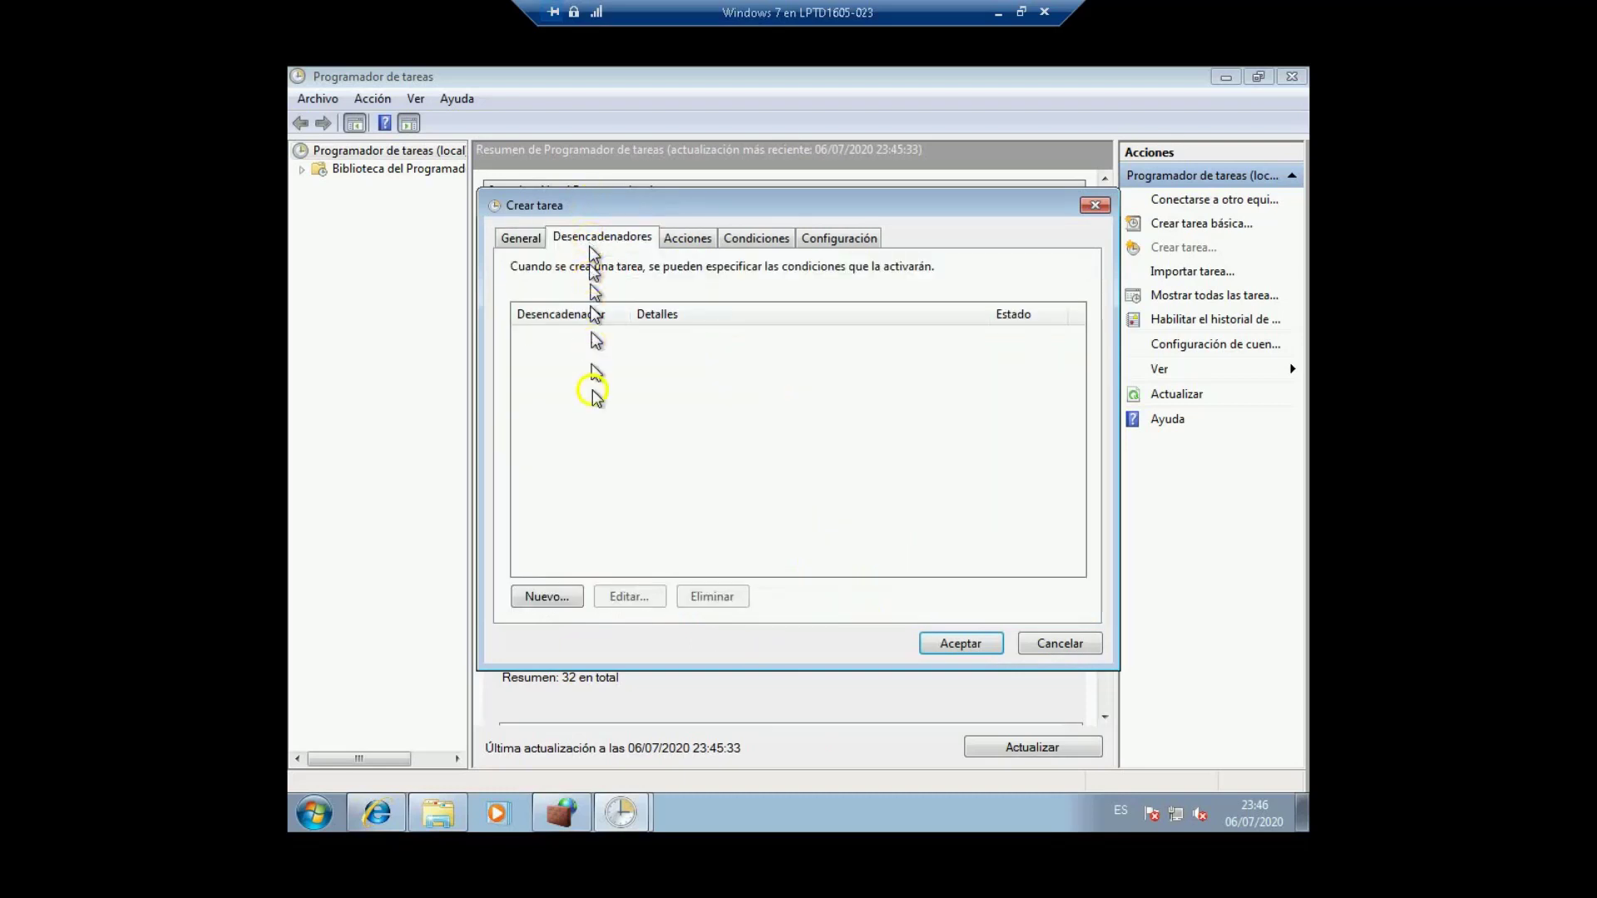
click(548, 599)
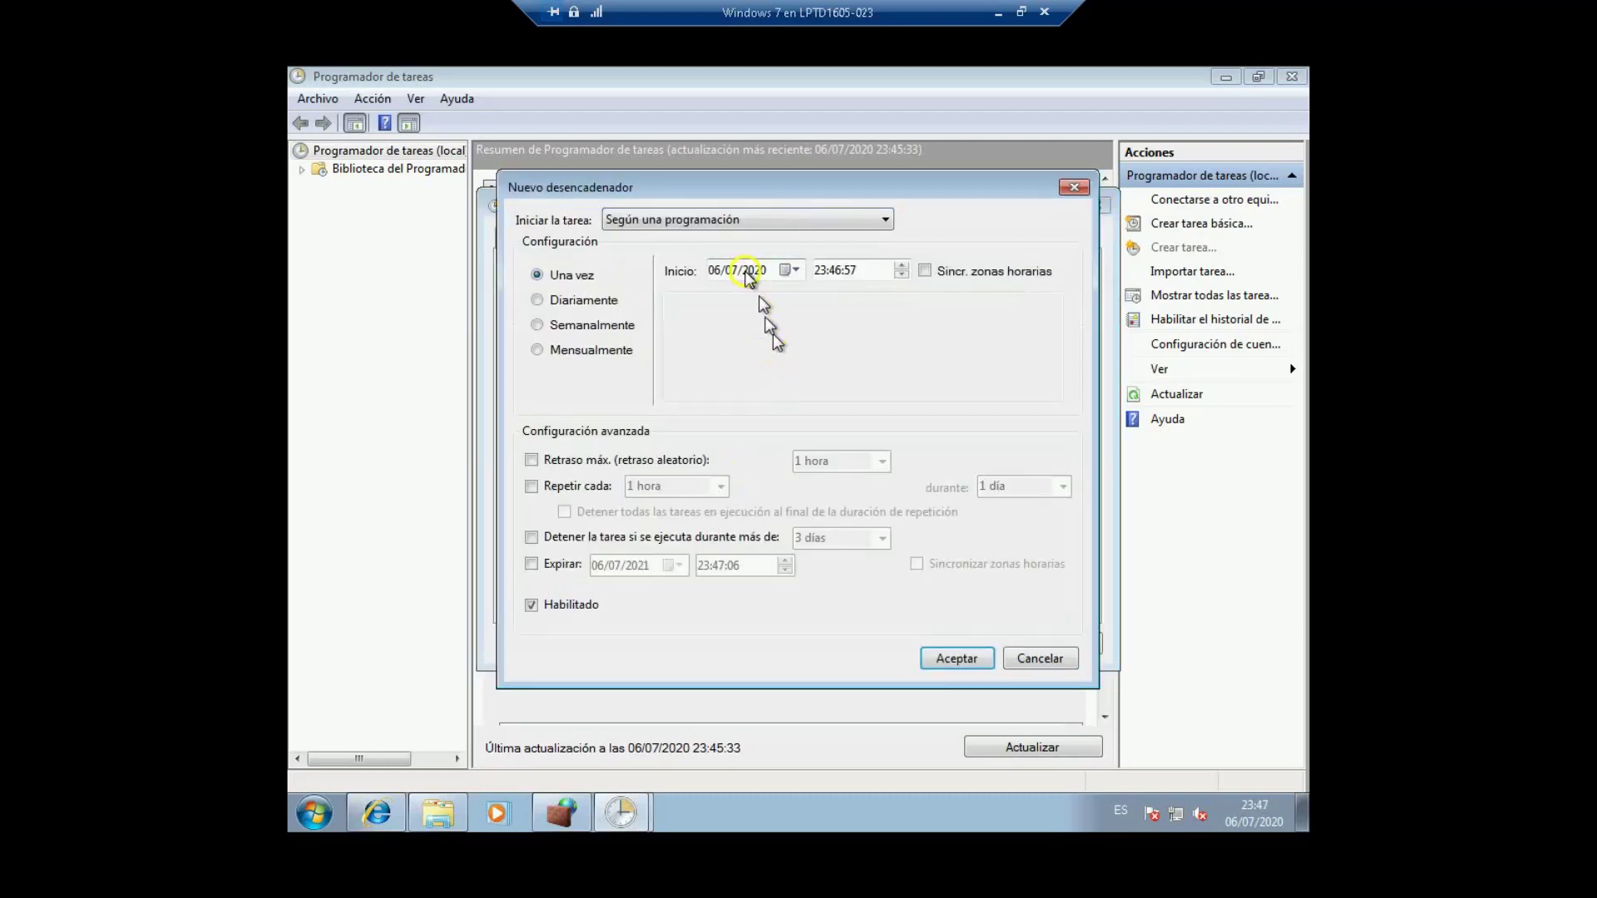
click(713, 223)
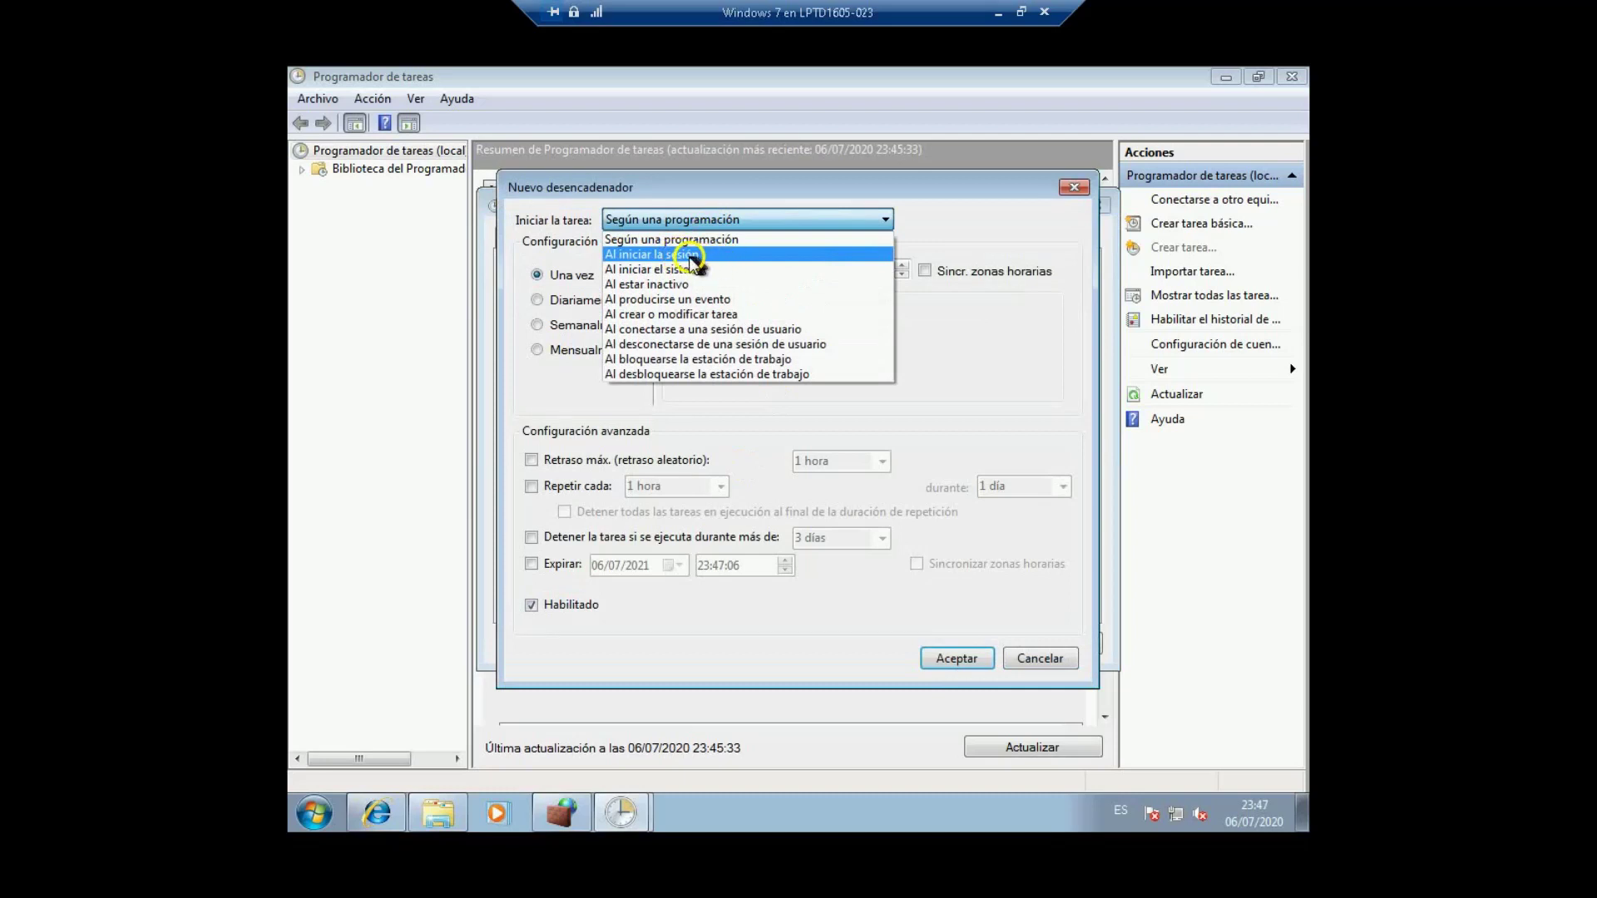
click(688, 256)
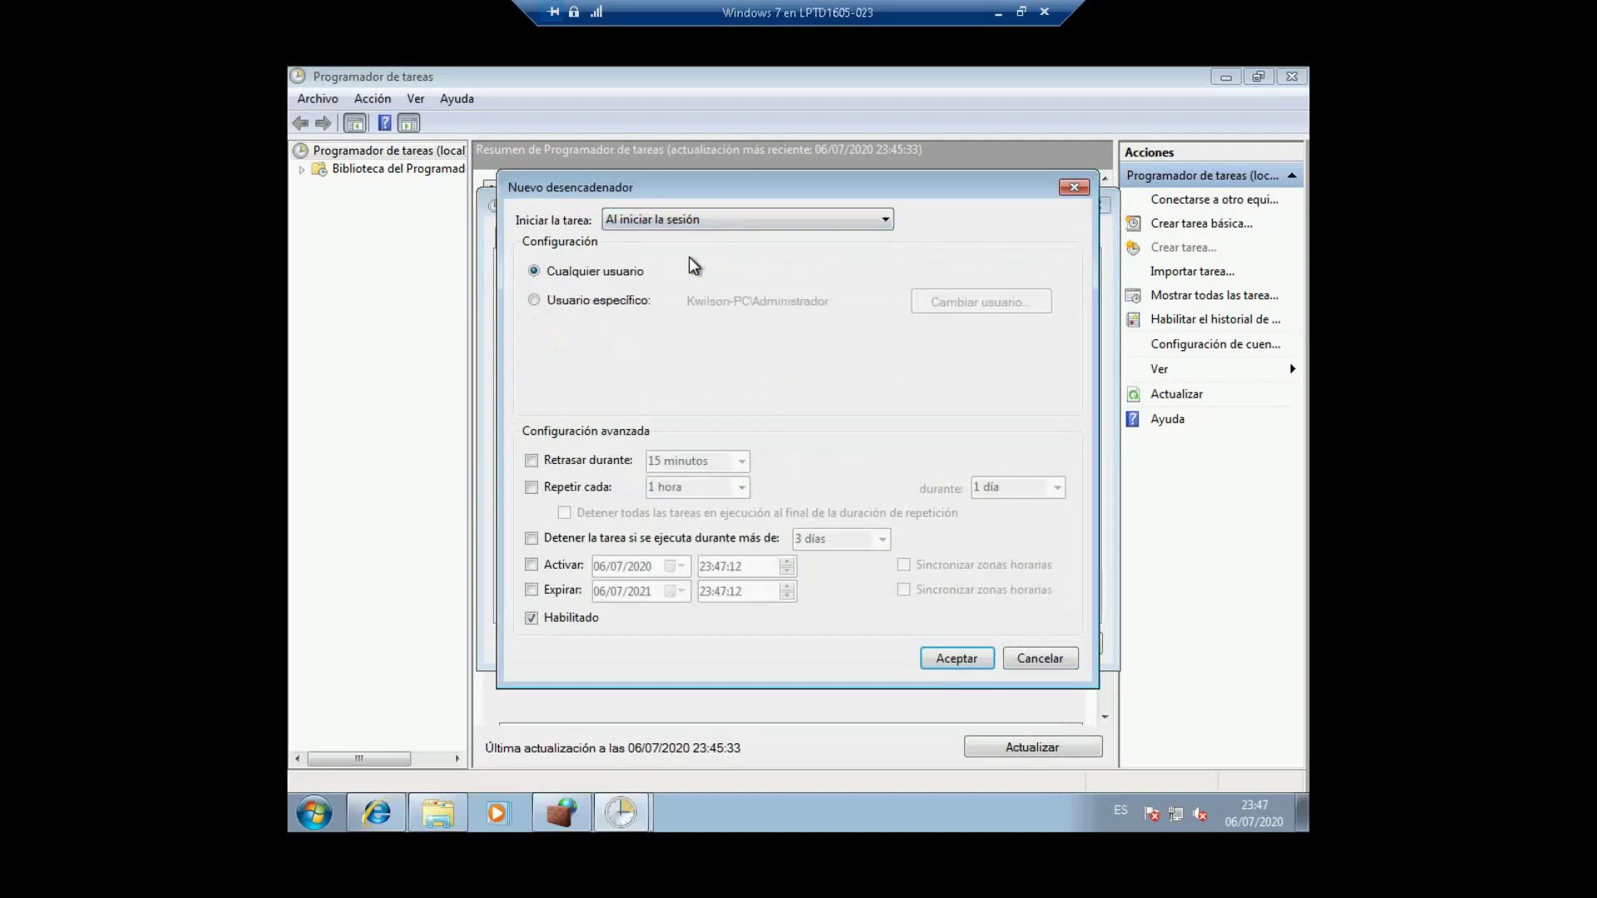
click(604, 272)
click(582, 271)
click(536, 270)
click(614, 275)
click(624, 275)
click(595, 305)
Step: Restrict the logon trigger to the specific standard user account and save it
click(592, 303)
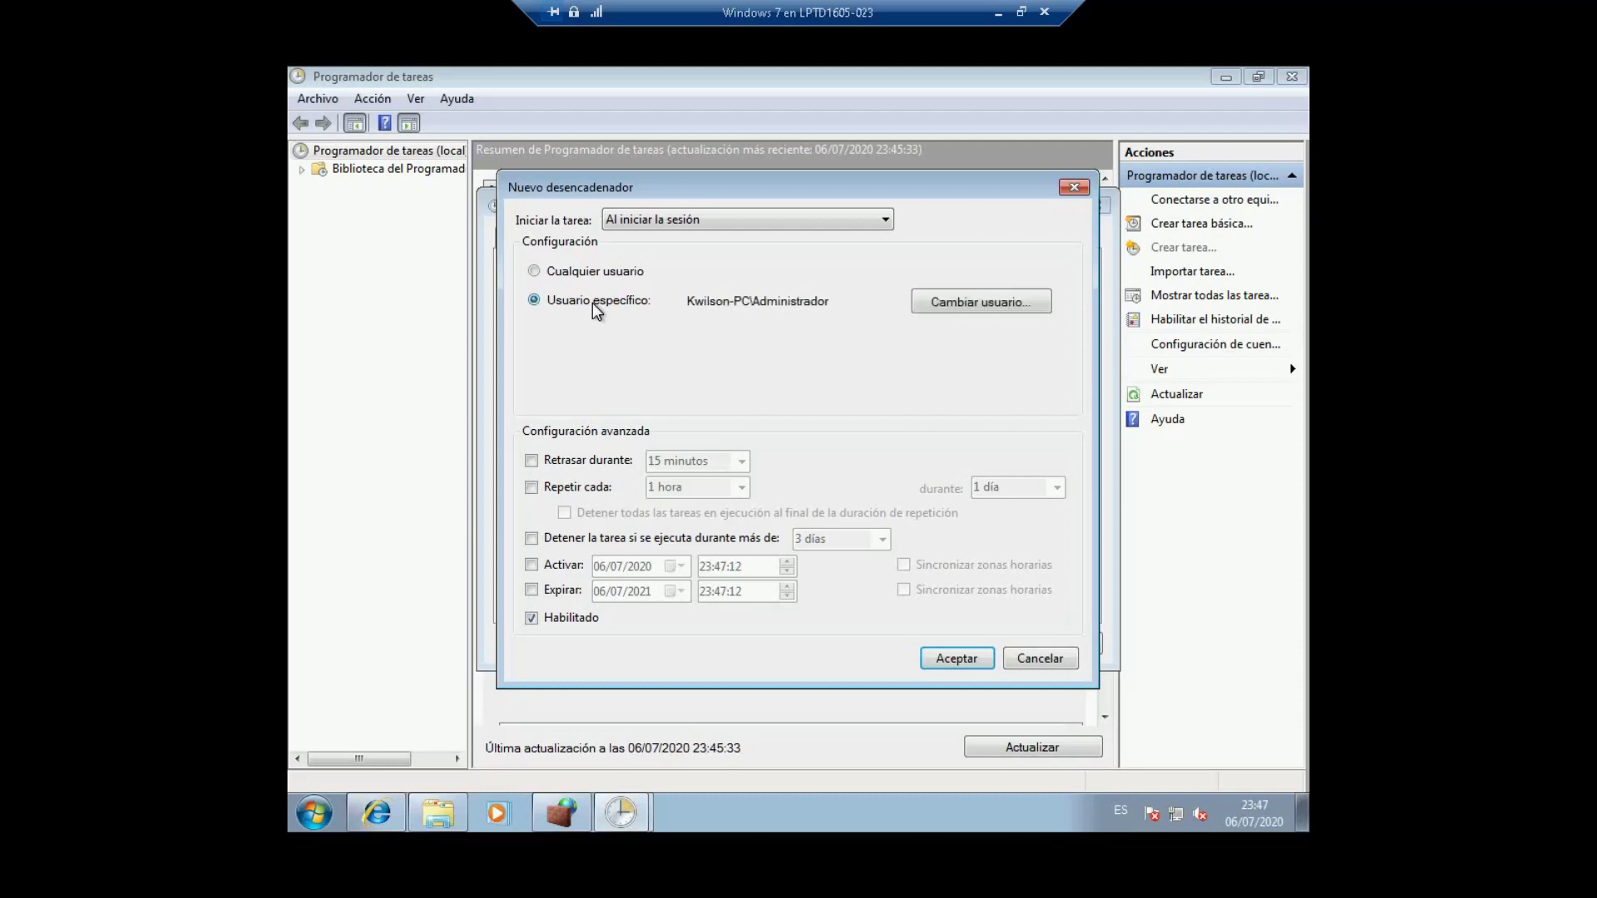
click(773, 304)
click(977, 302)
click(589, 374)
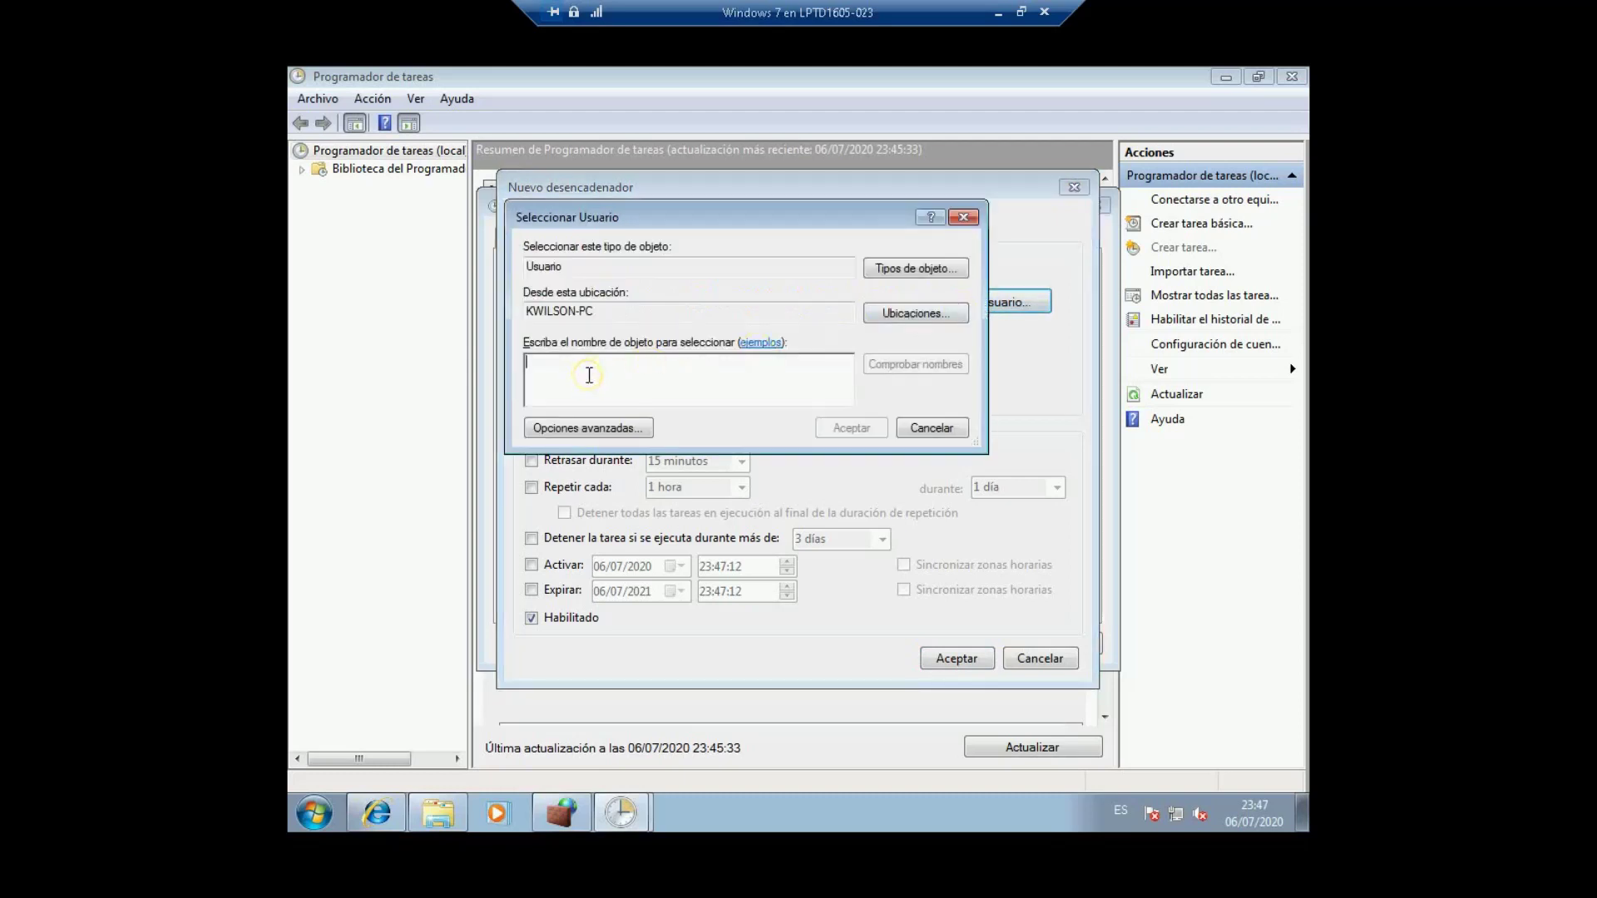
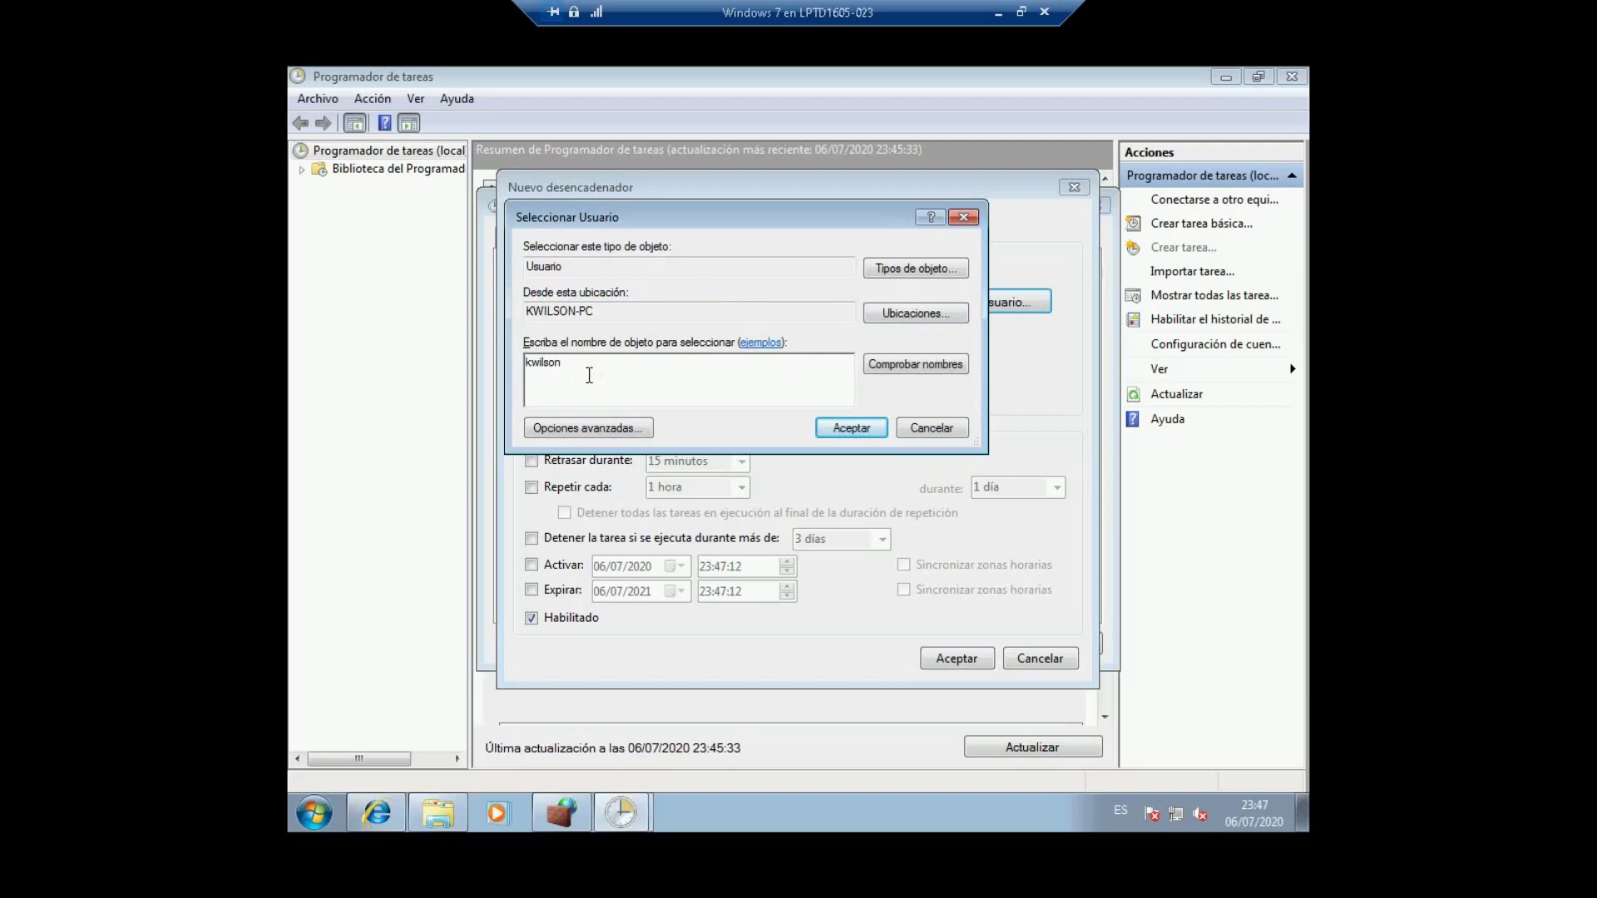
click(884, 366)
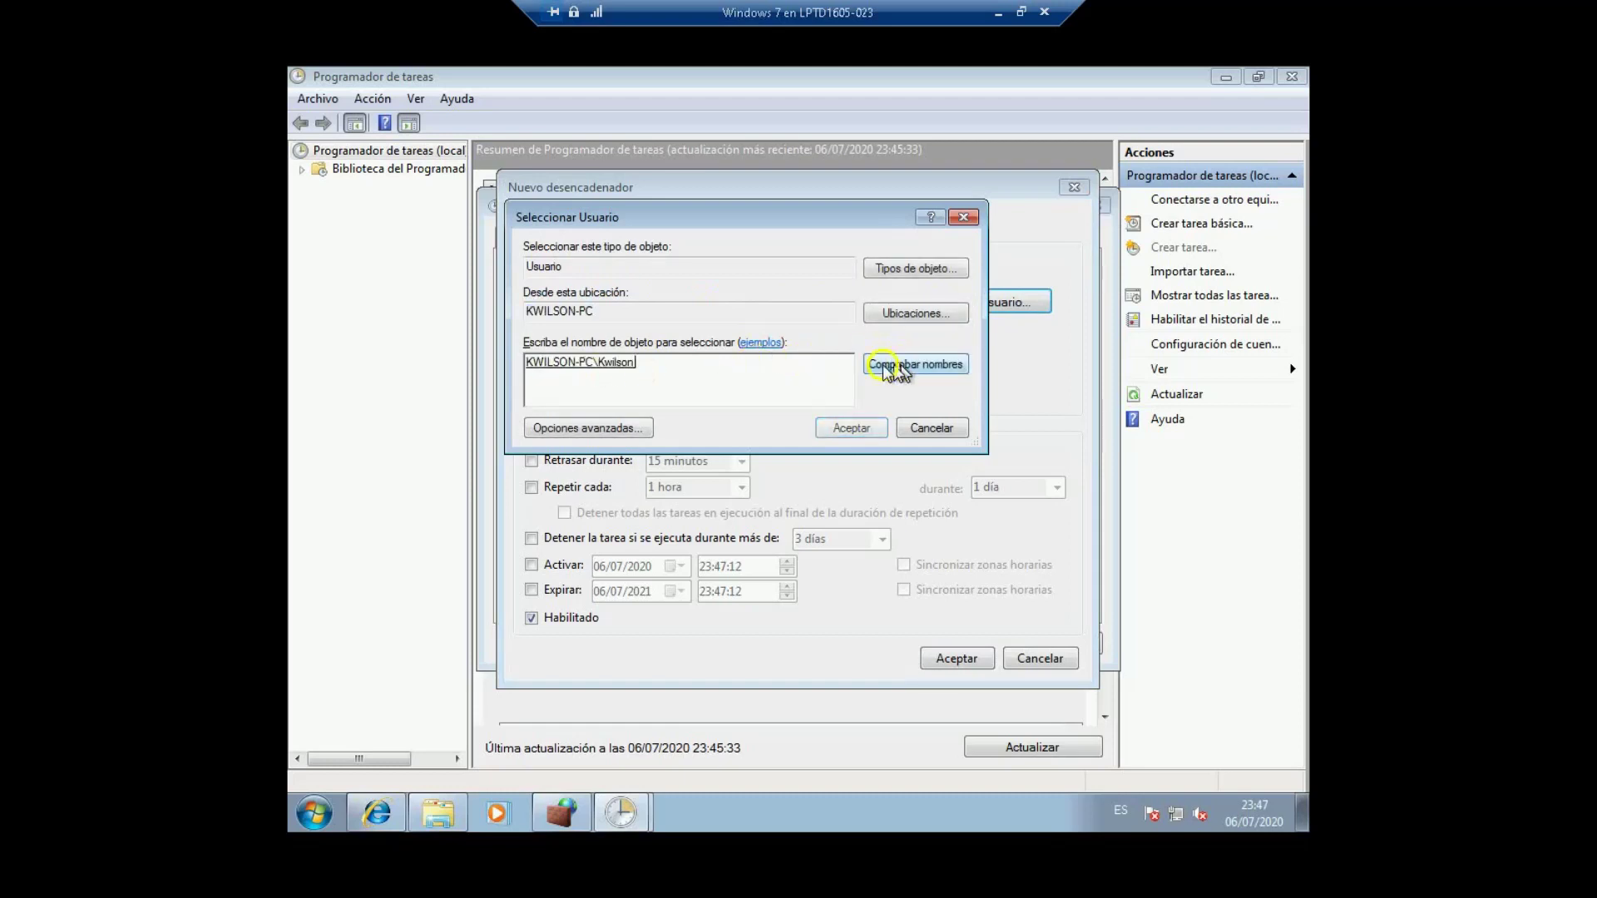
click(846, 428)
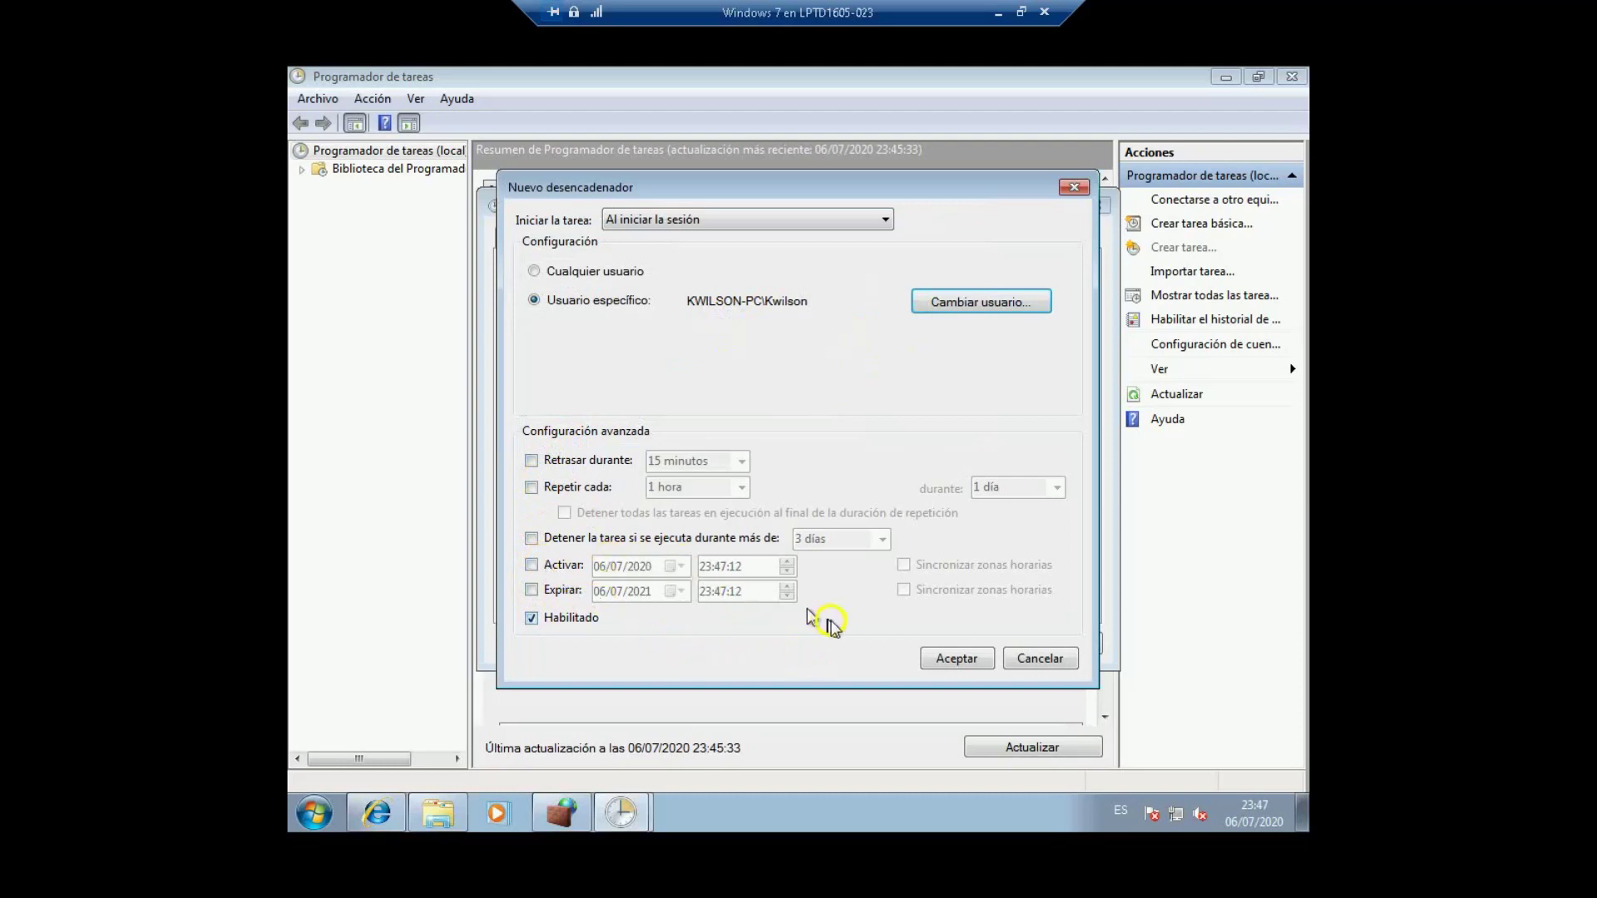
click(948, 659)
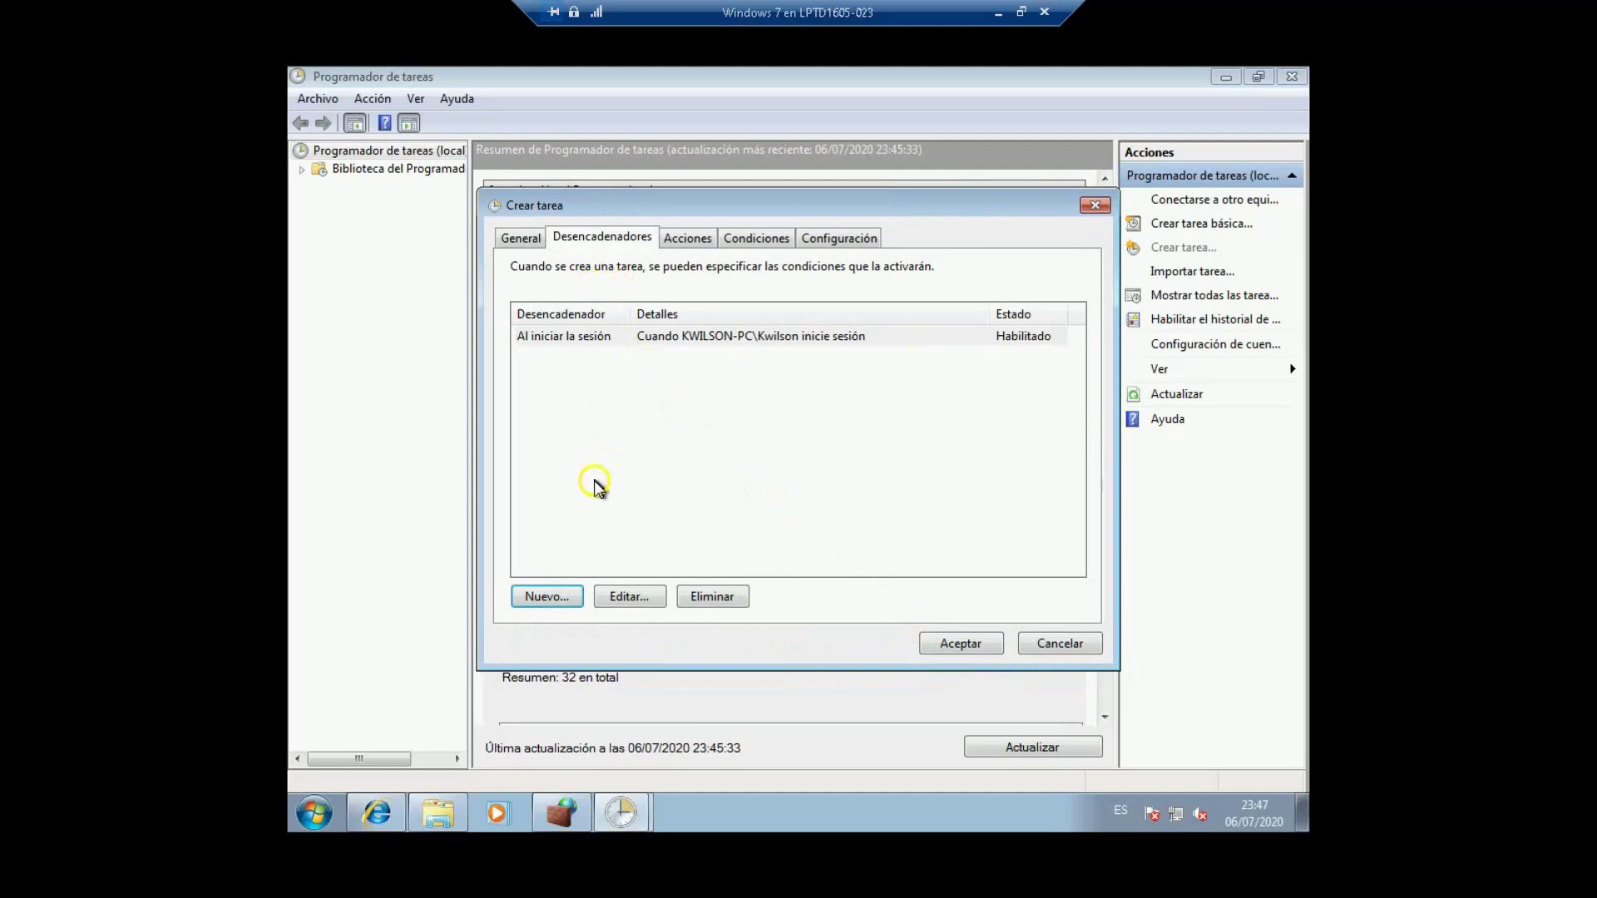
Step: Add a second trigger of type 'Al conectarse a una sesión de usuario'
click(549, 596)
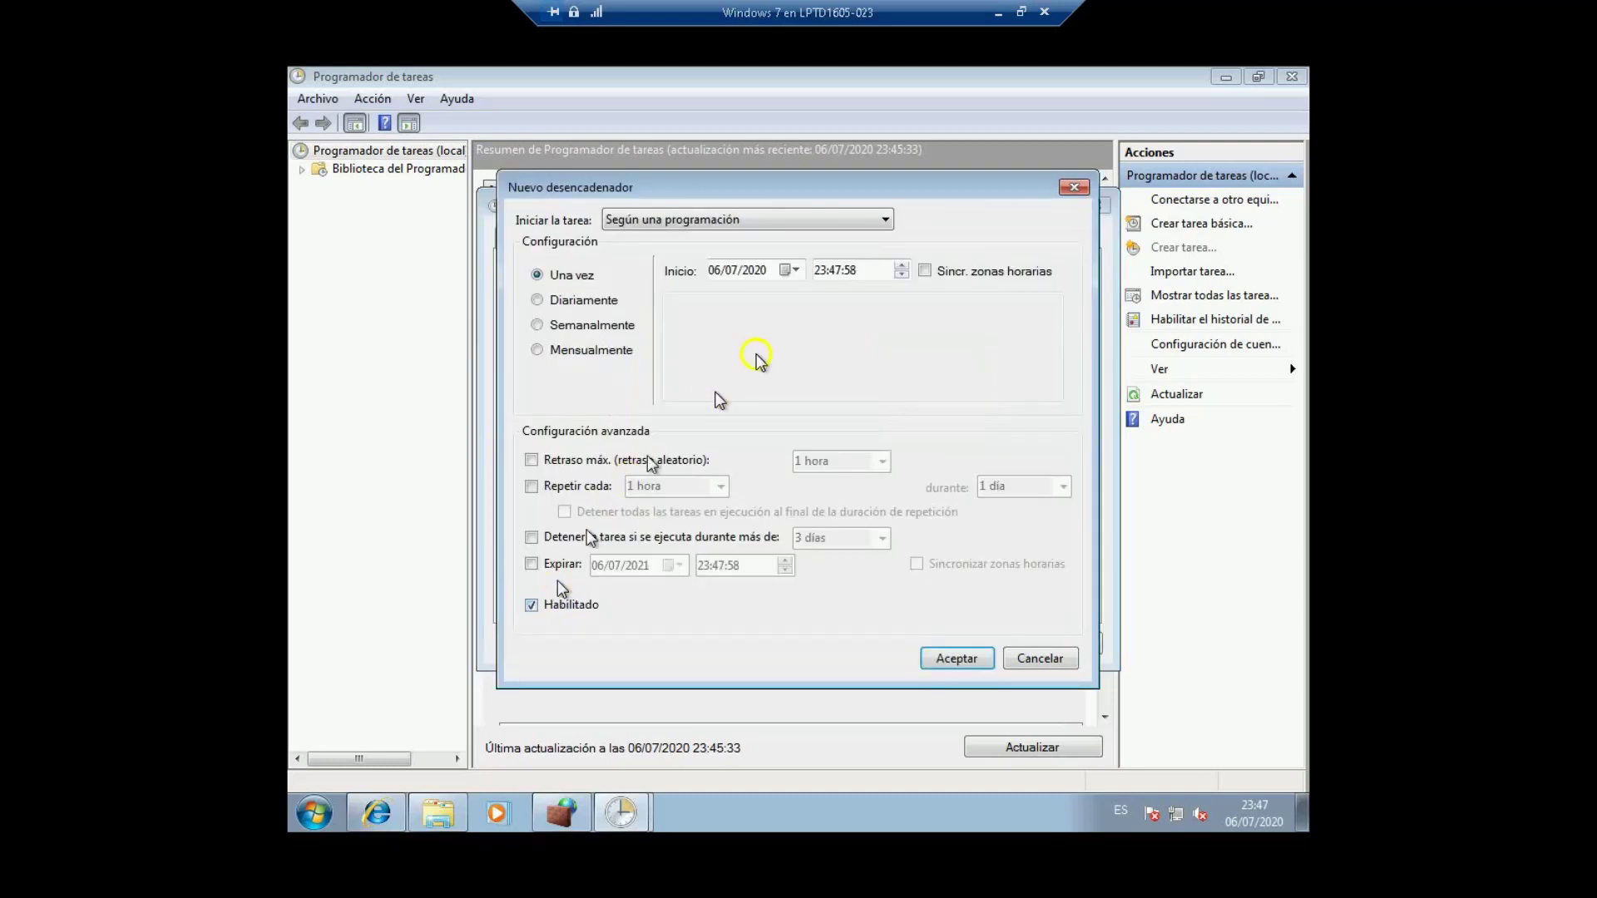
click(790, 217)
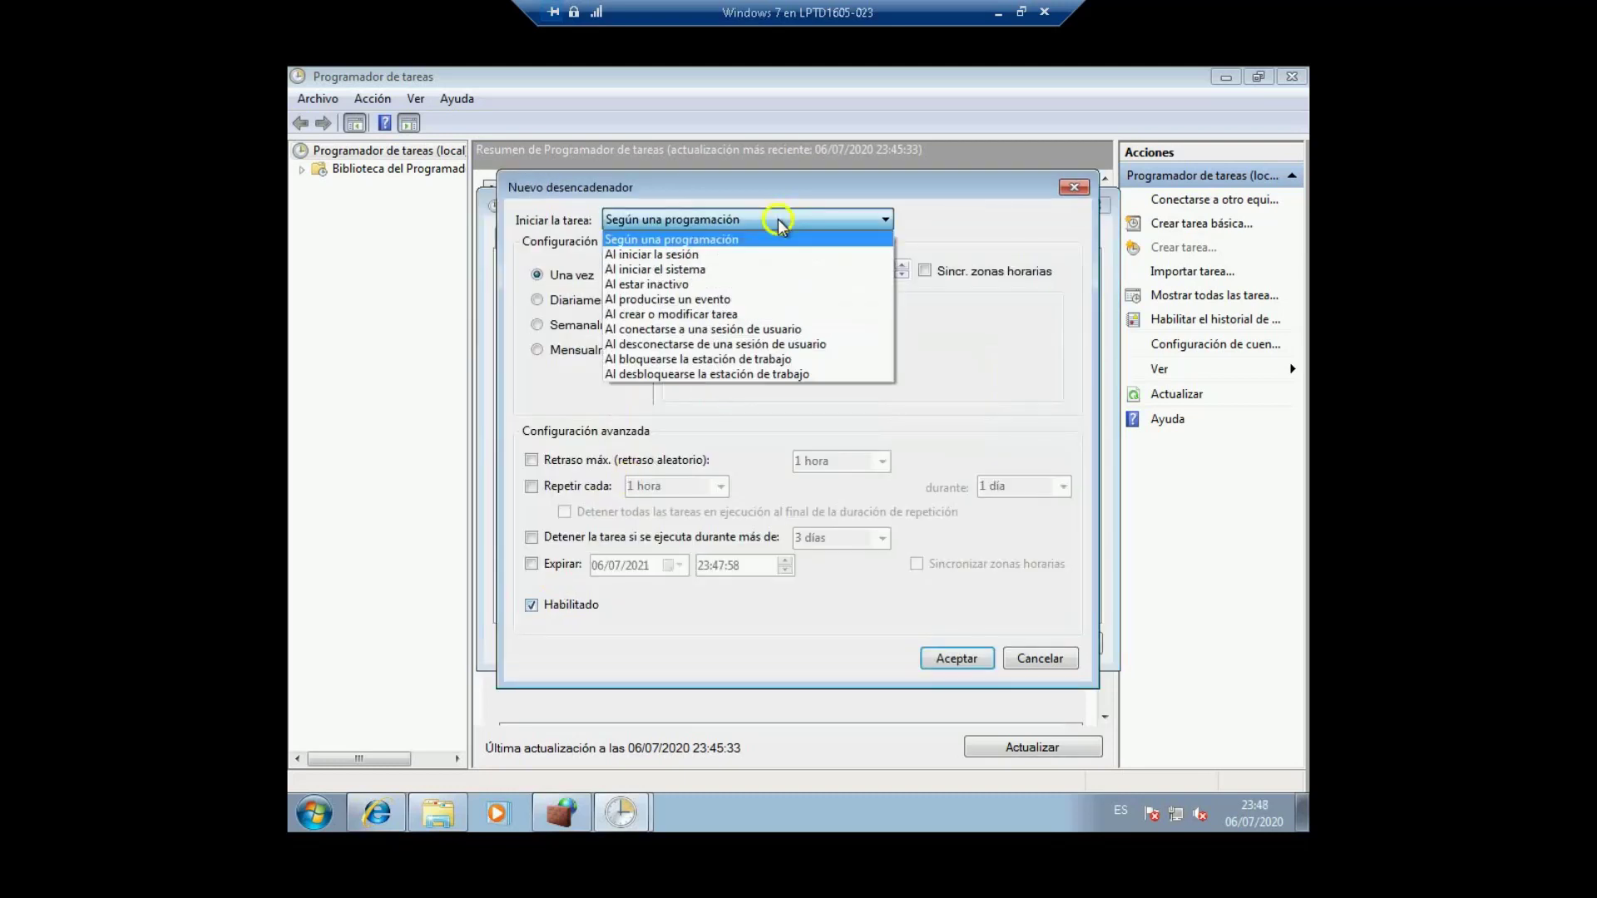
click(750, 268)
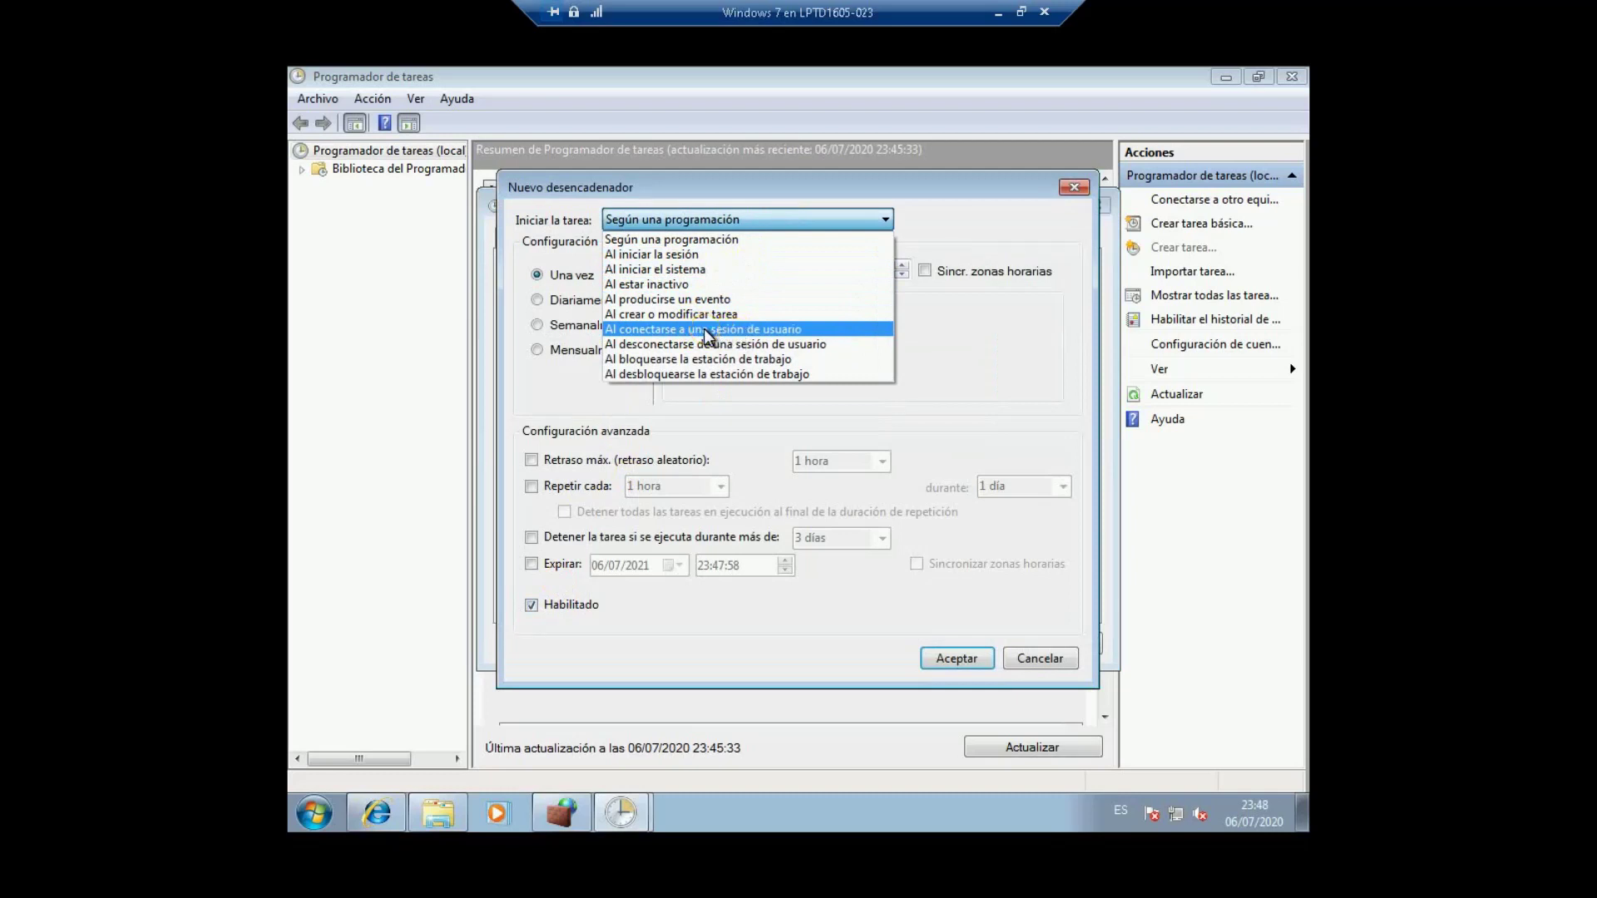
click(703, 327)
Step: Limit the session trigger to the standard user account on local connections and save it
click(583, 299)
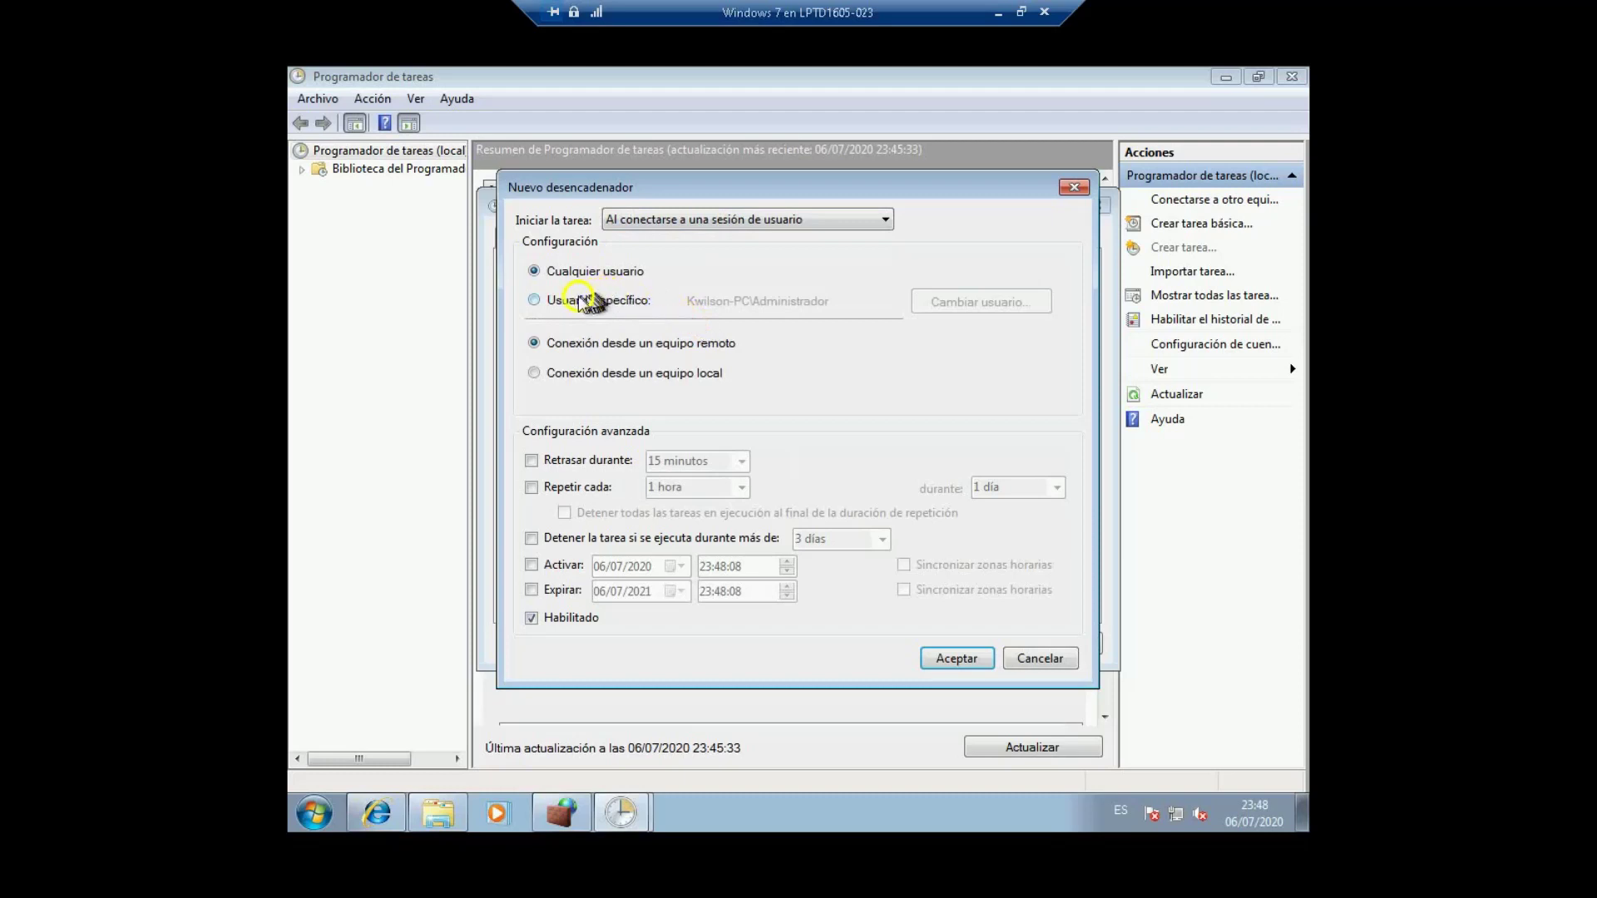
click(952, 304)
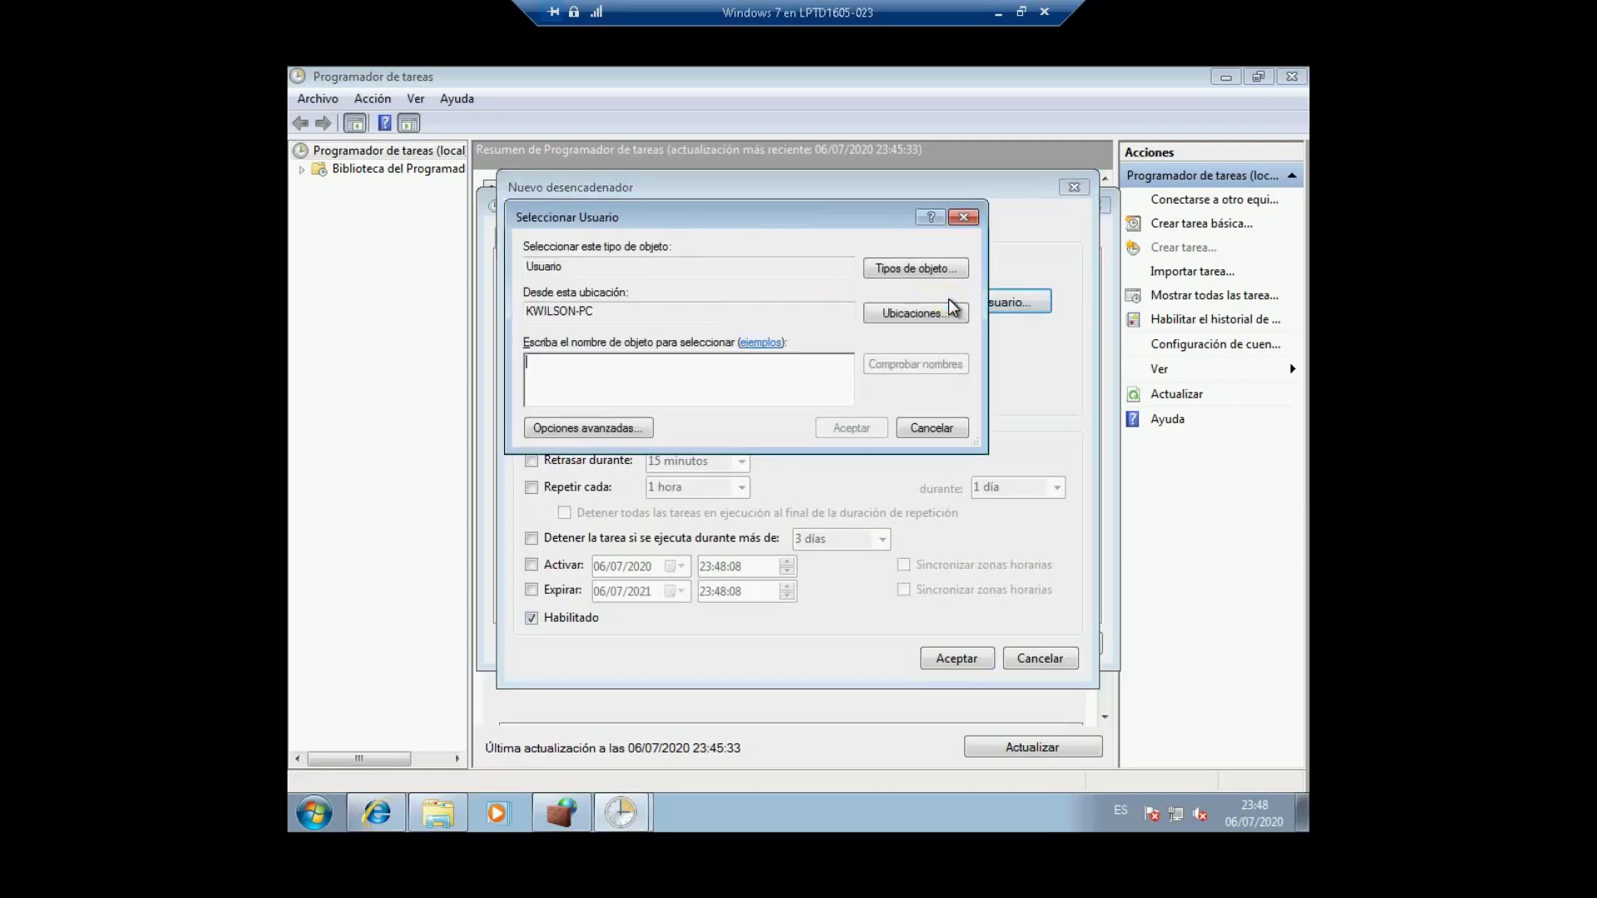
click(684, 381)
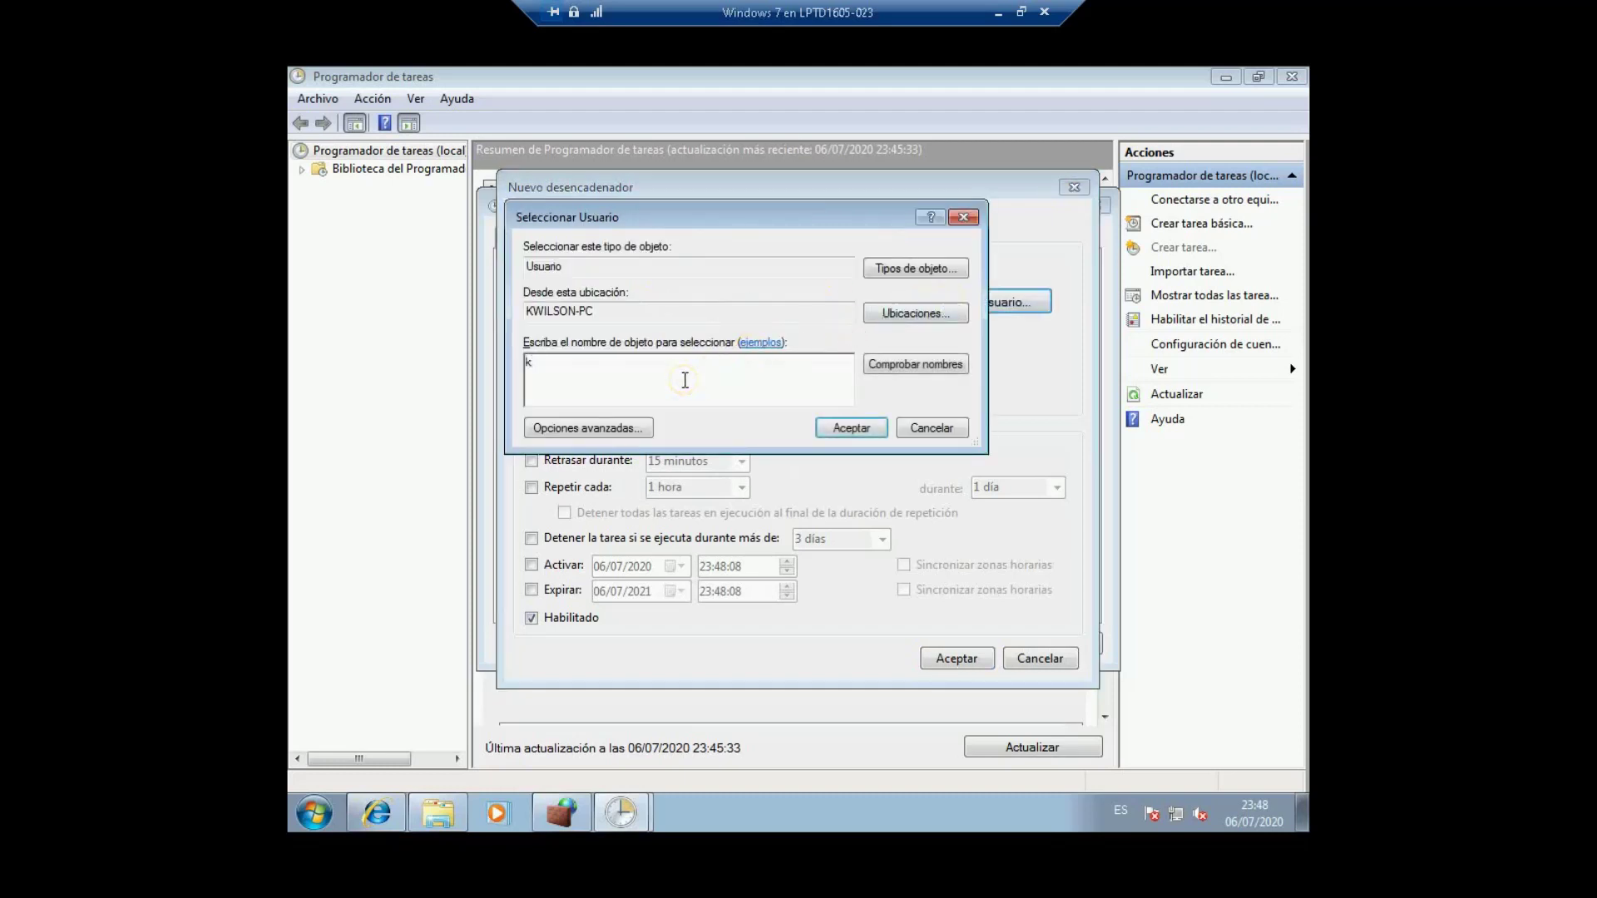
click(885, 373)
click(850, 426)
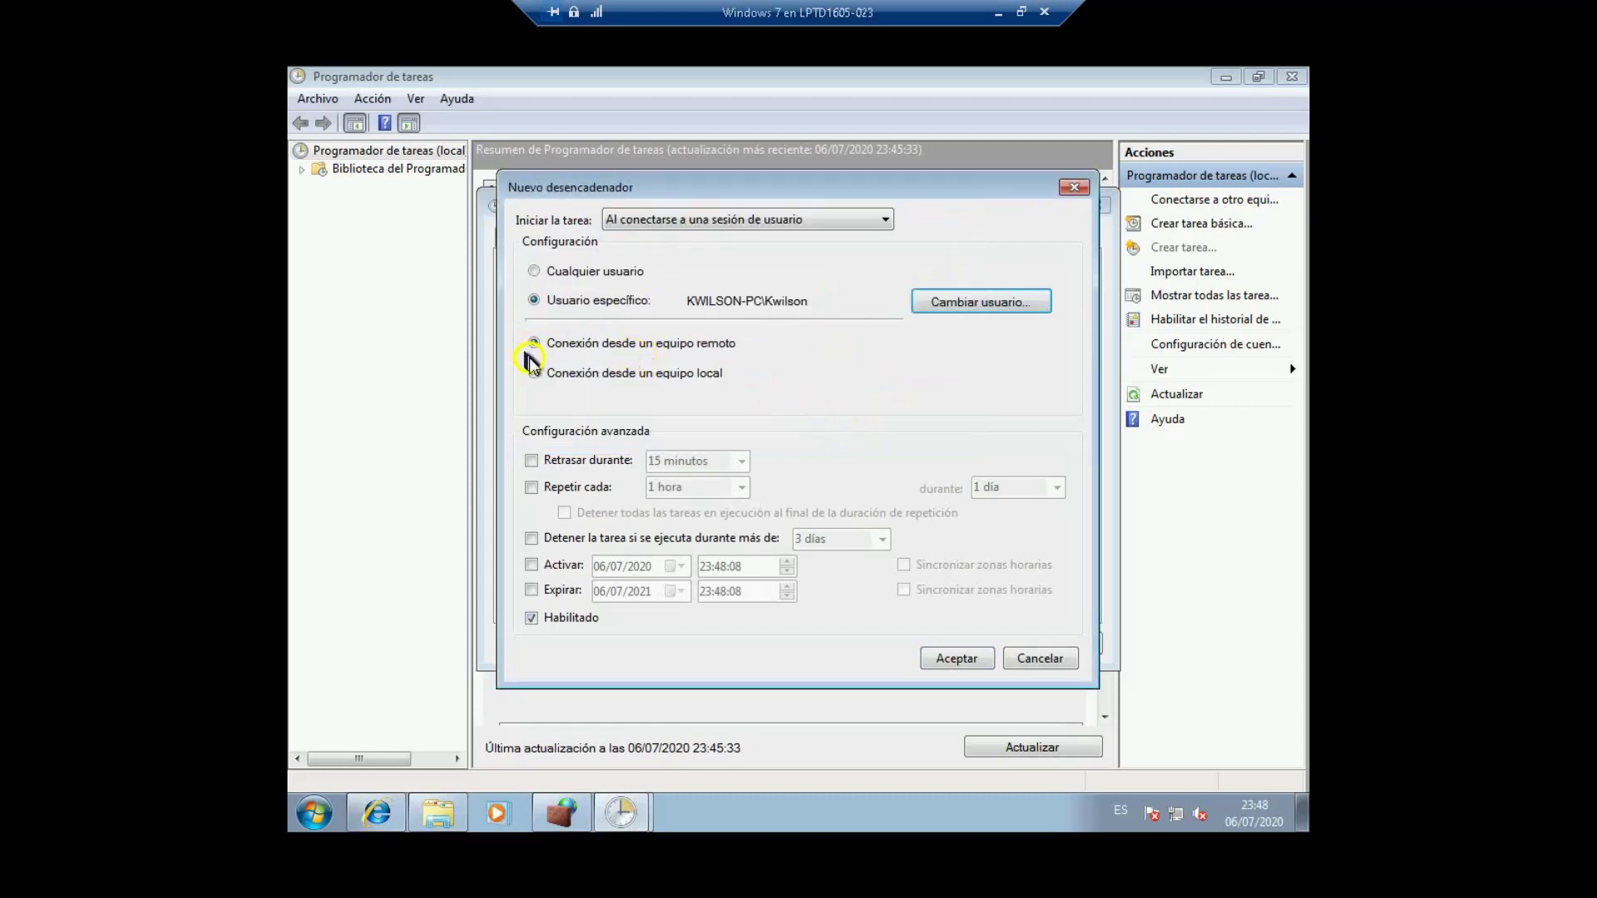
click(534, 374)
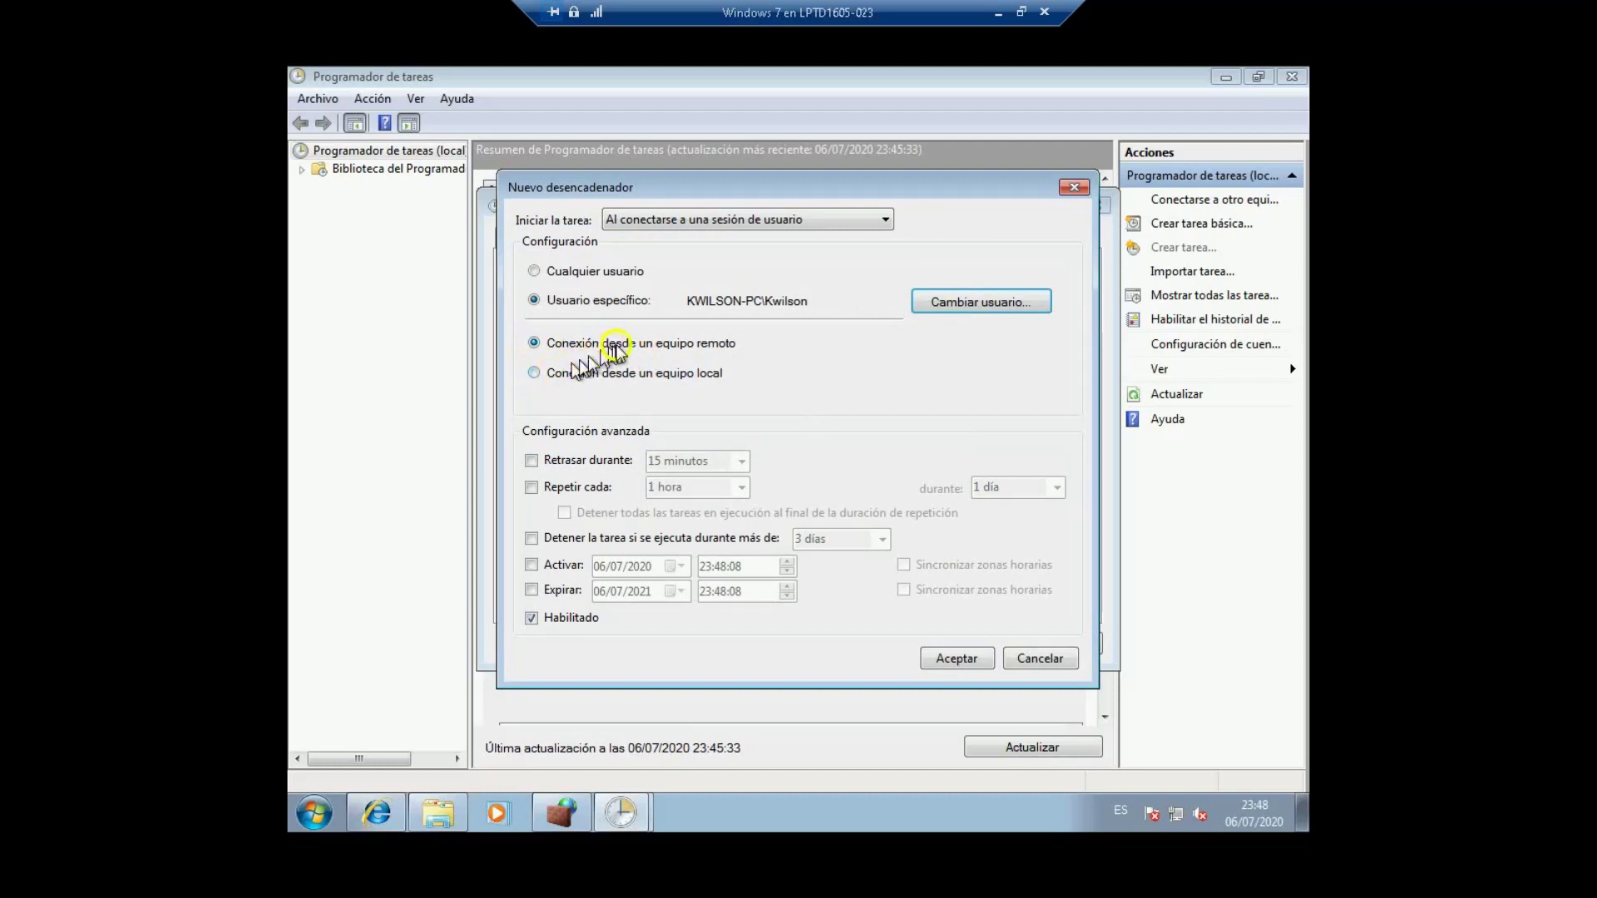
click(556, 375)
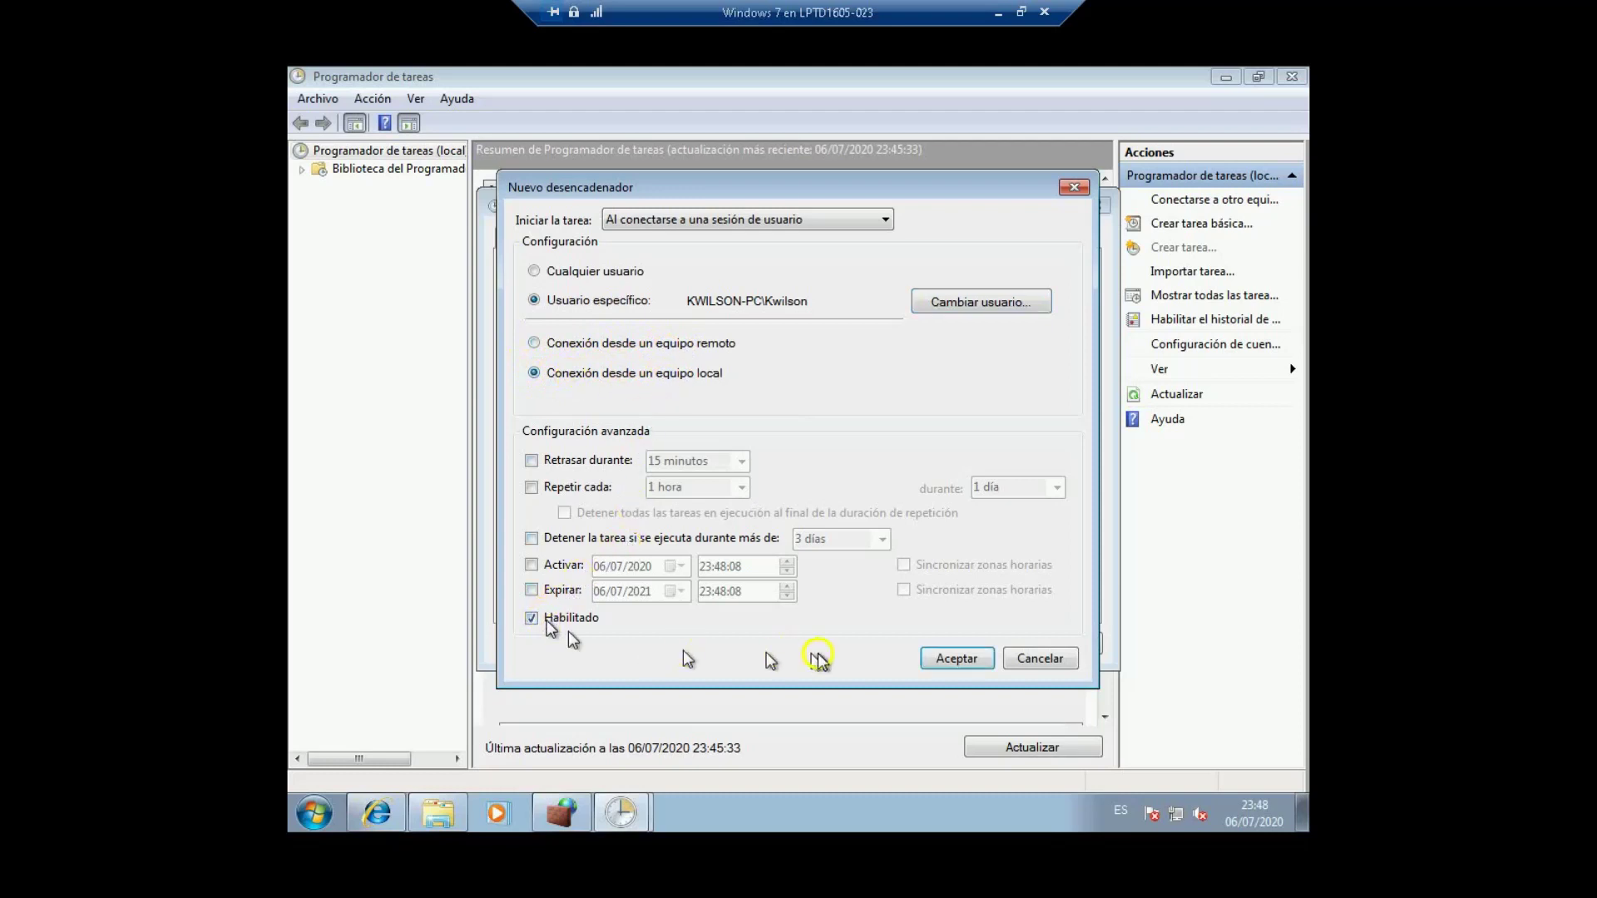
click(946, 656)
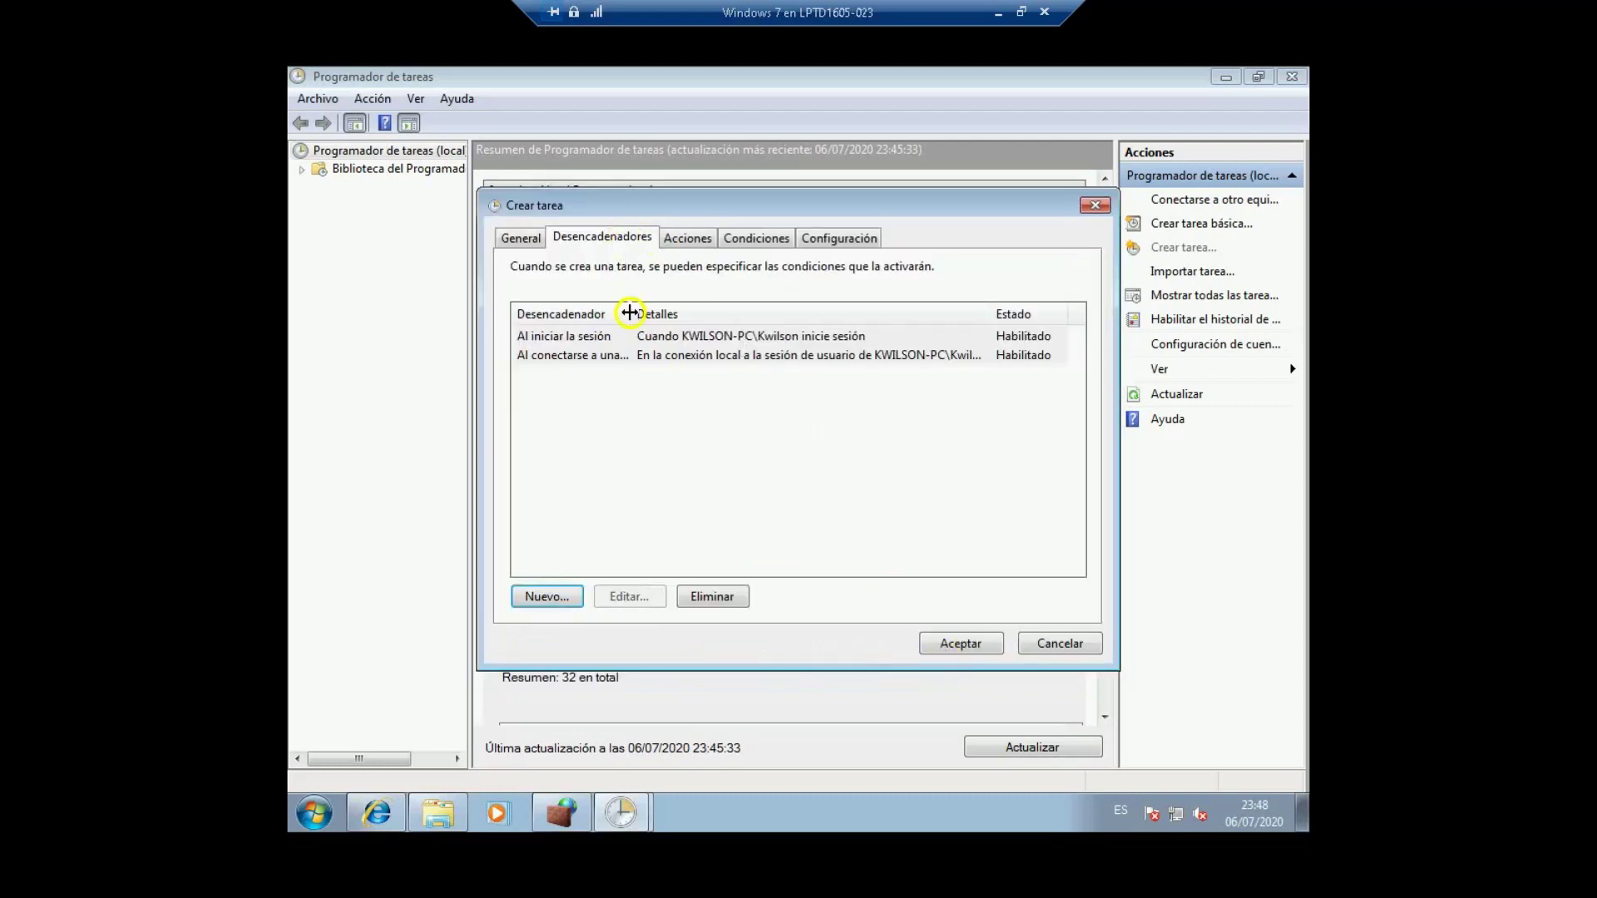
Step: Review the logon trigger and keep it unchanged
click(628, 336)
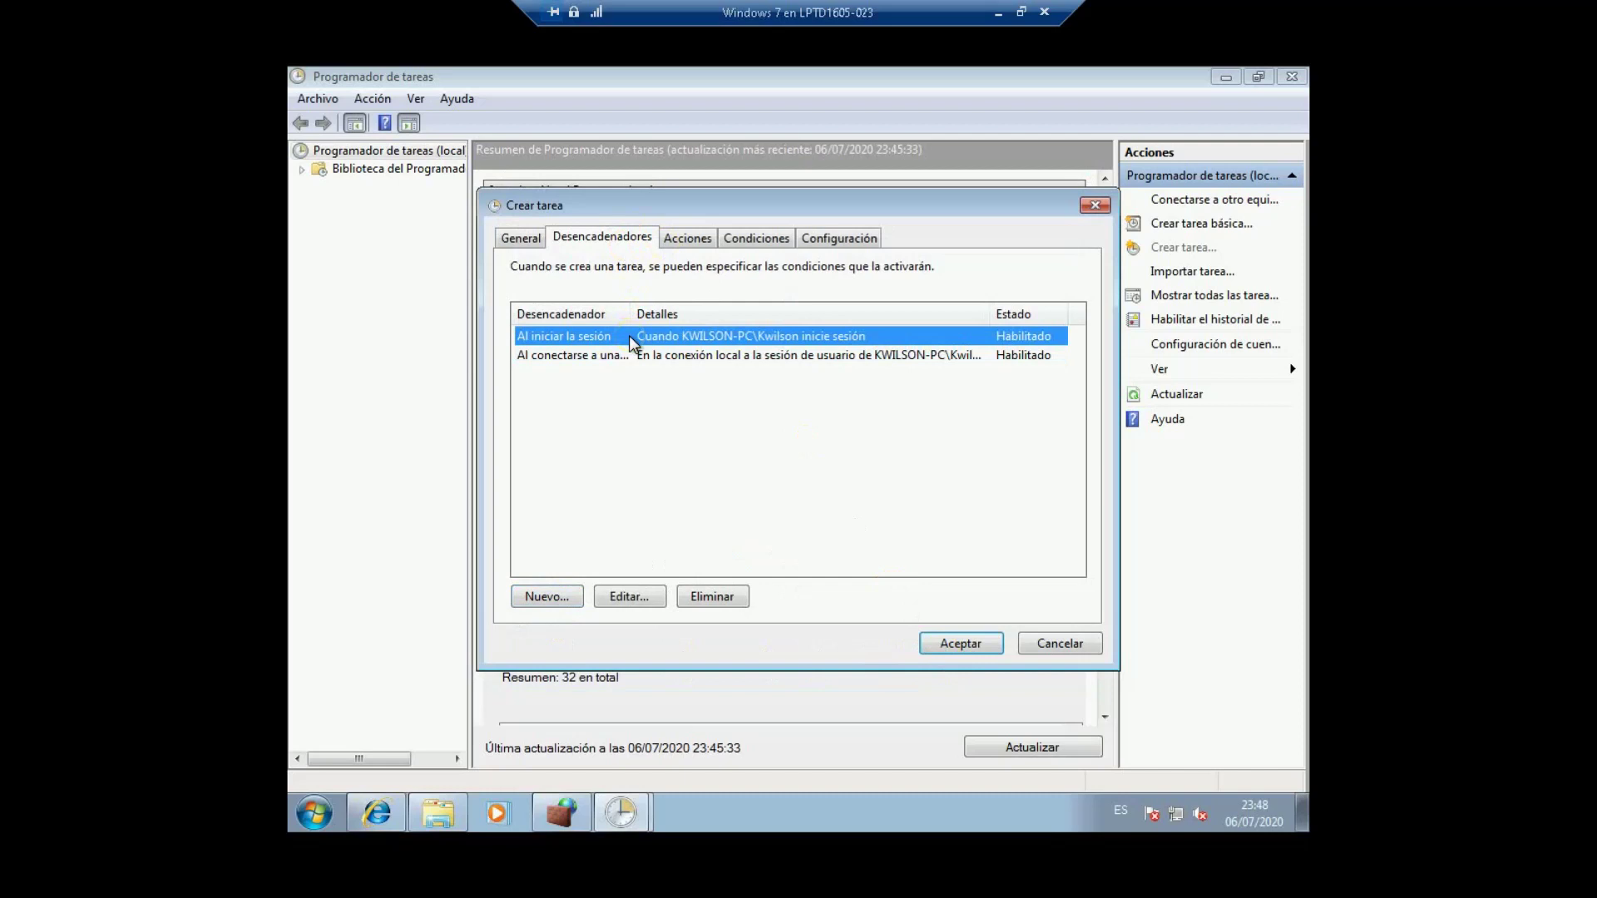
click(628, 597)
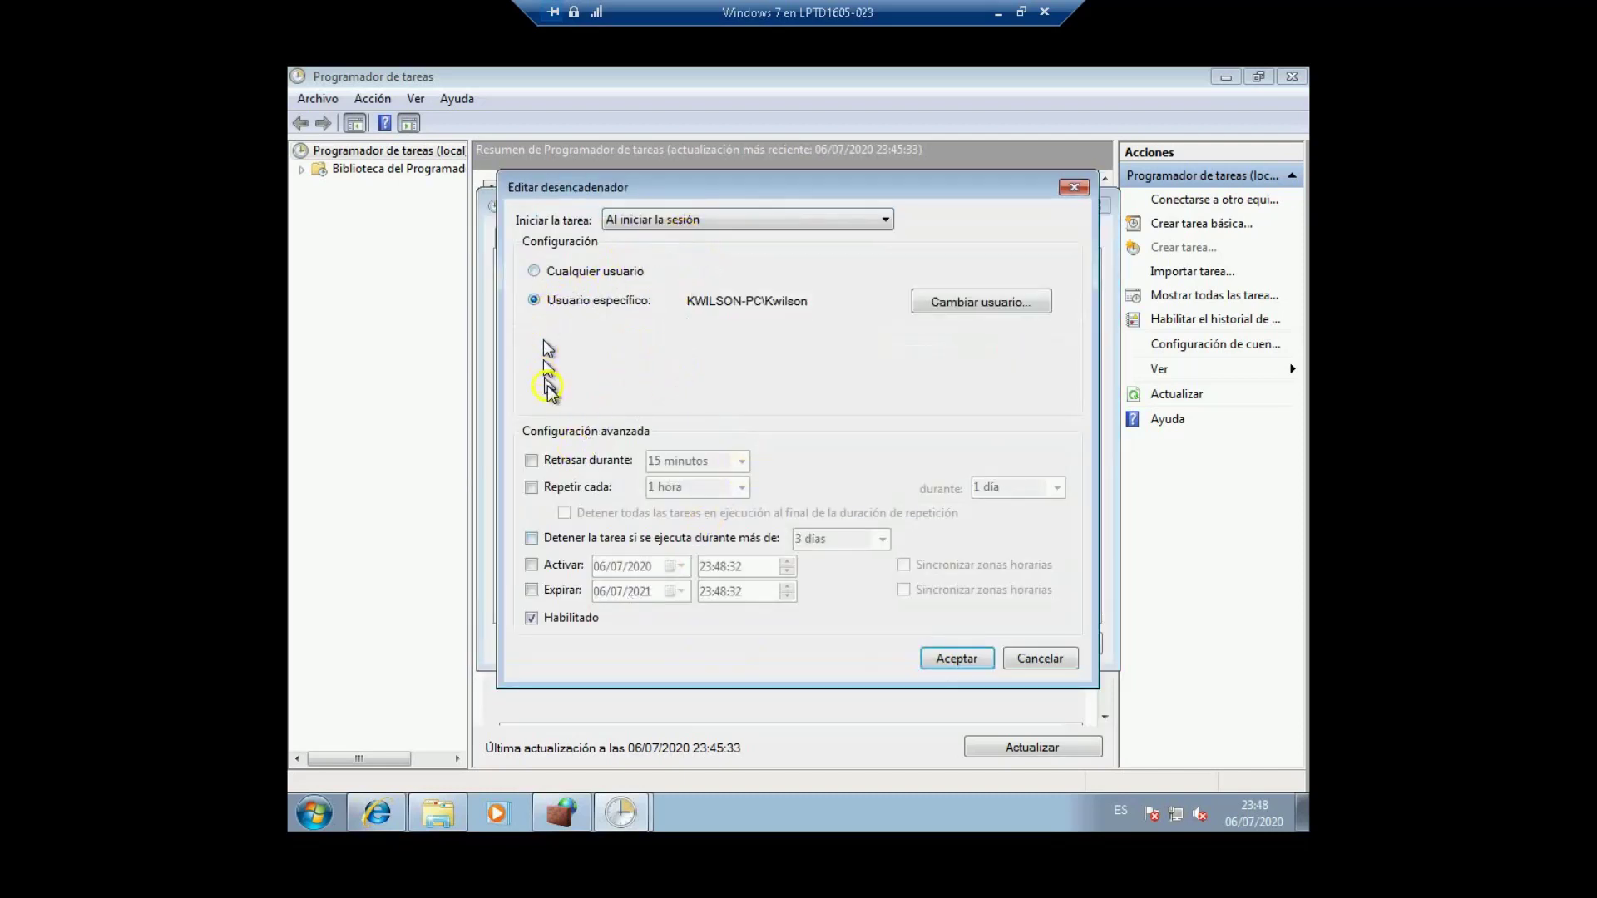
click(948, 657)
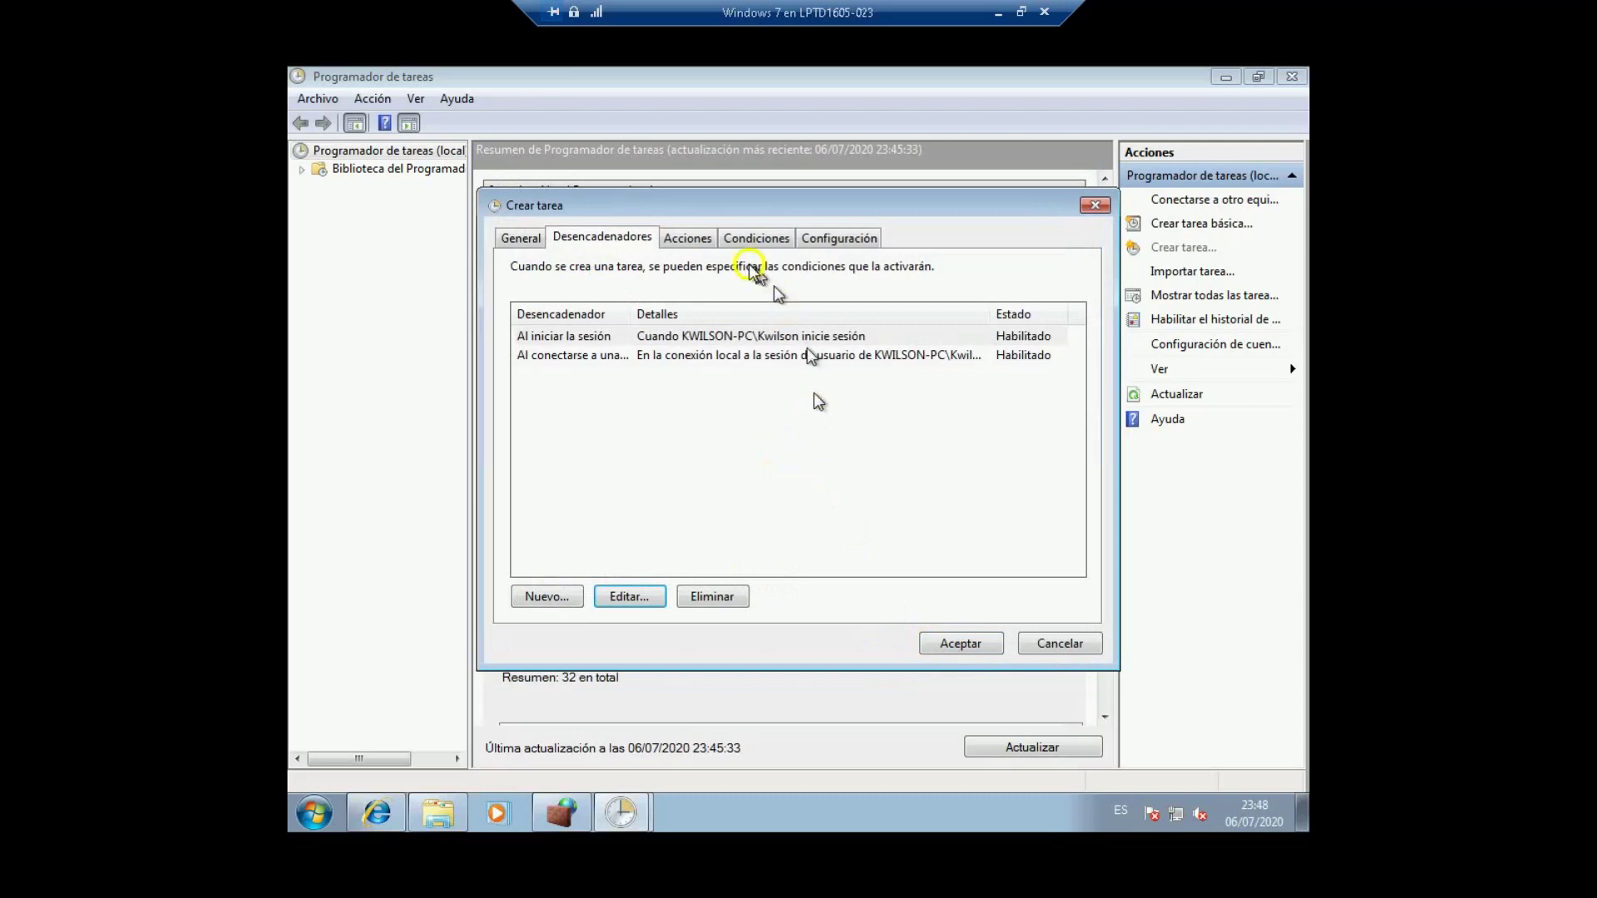
click(687, 239)
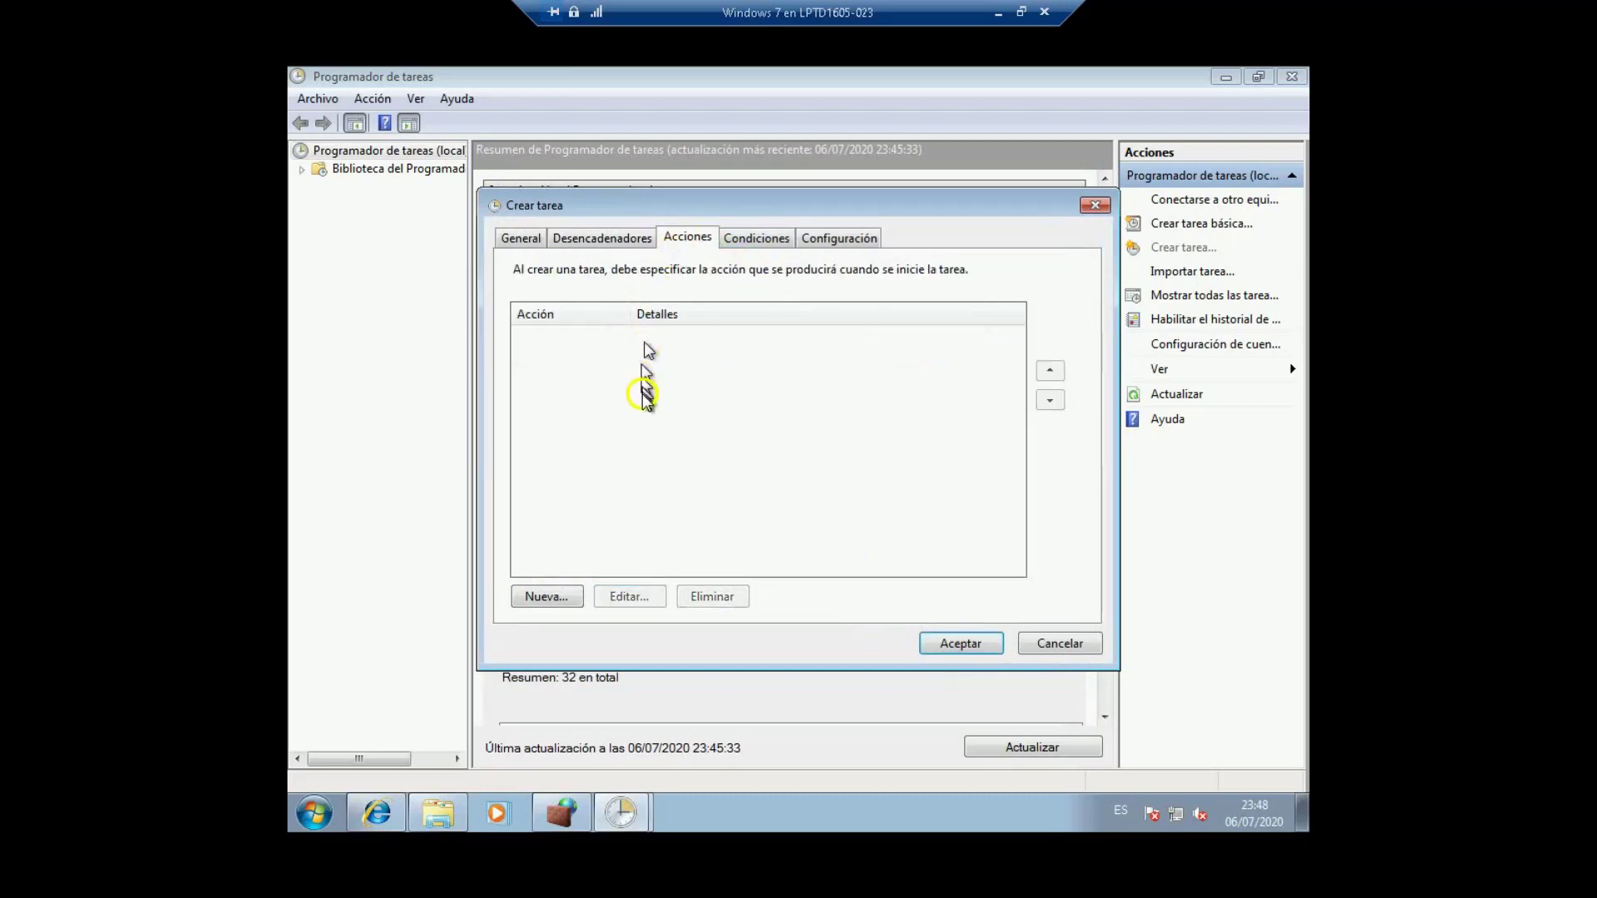
Step: Add an action that starts the program C:\bloqueaInternet\bloqueaInternet.bat
click(630, 449)
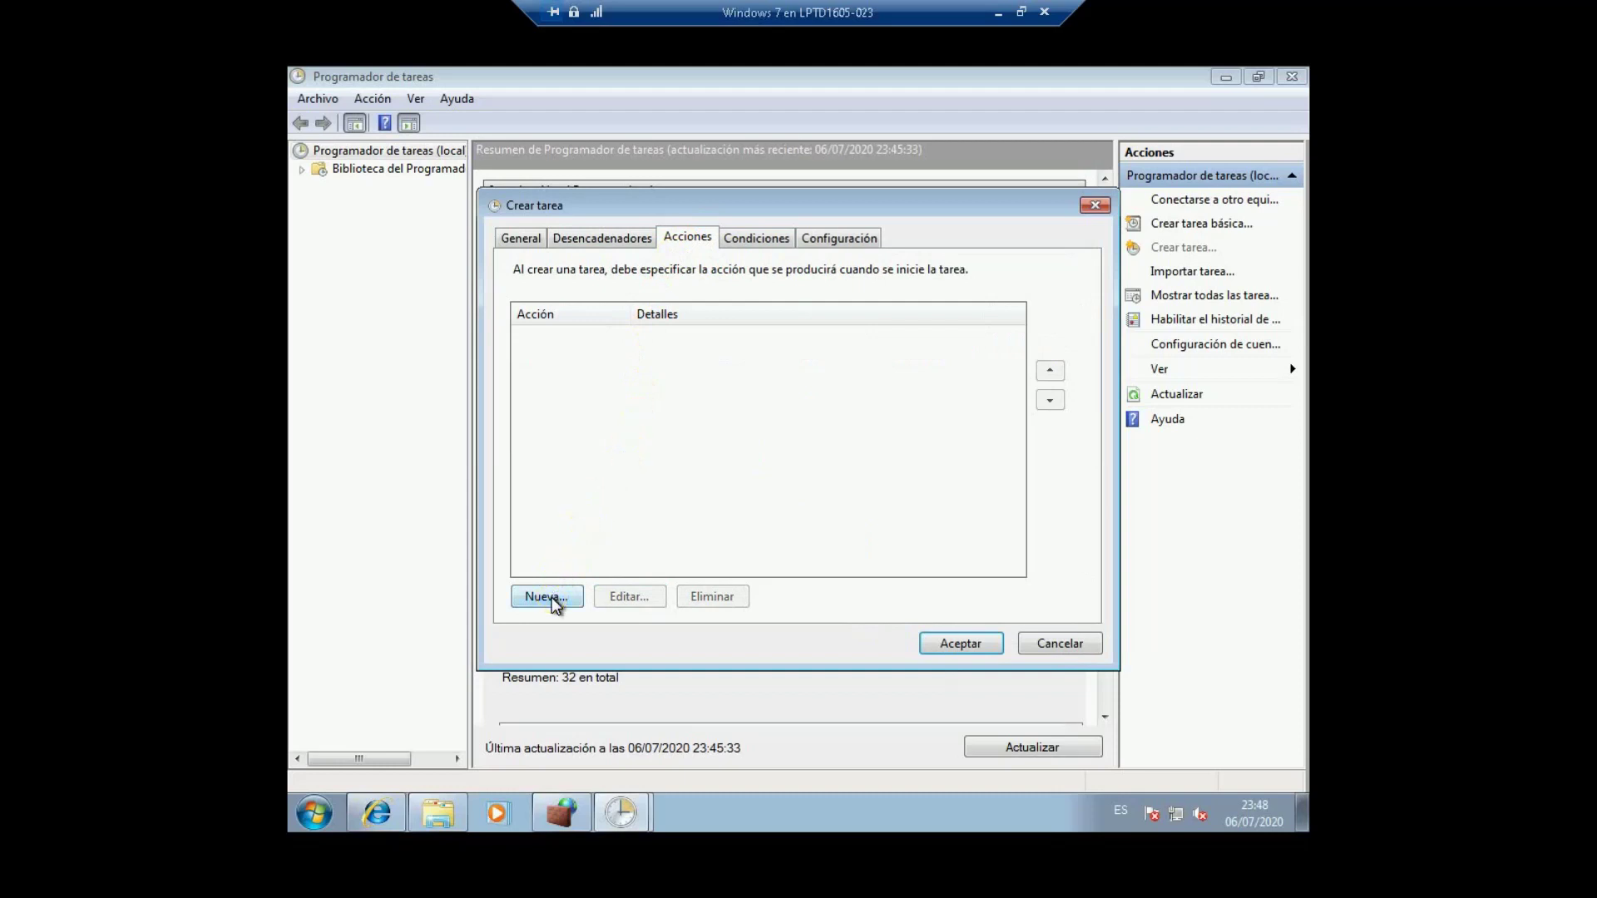
click(547, 597)
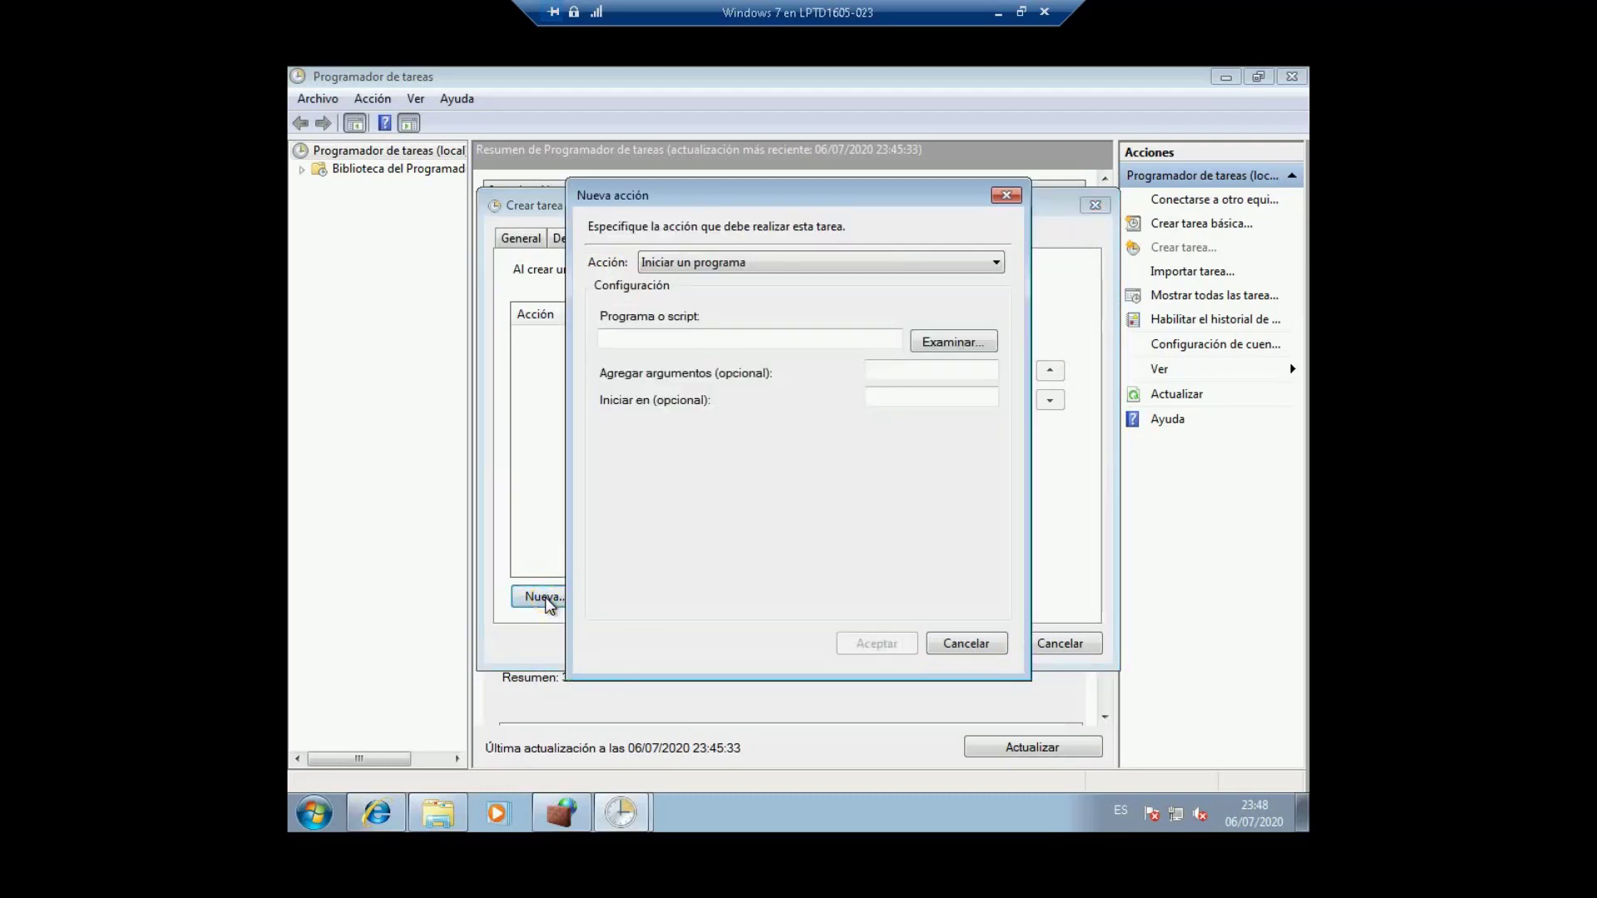
click(885, 336)
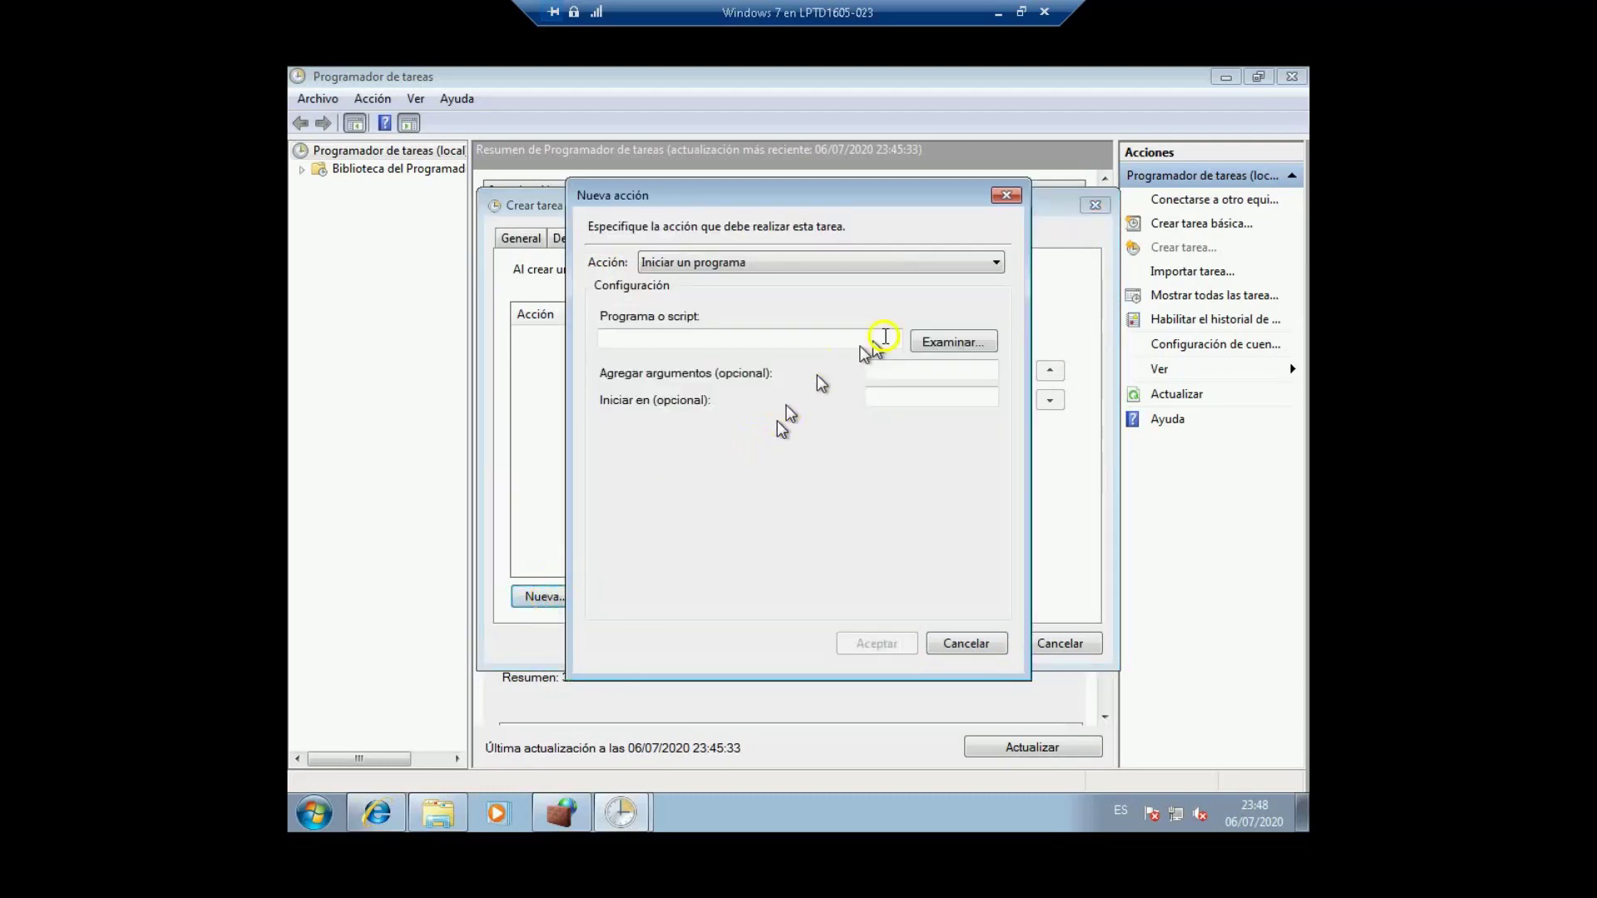
click(935, 341)
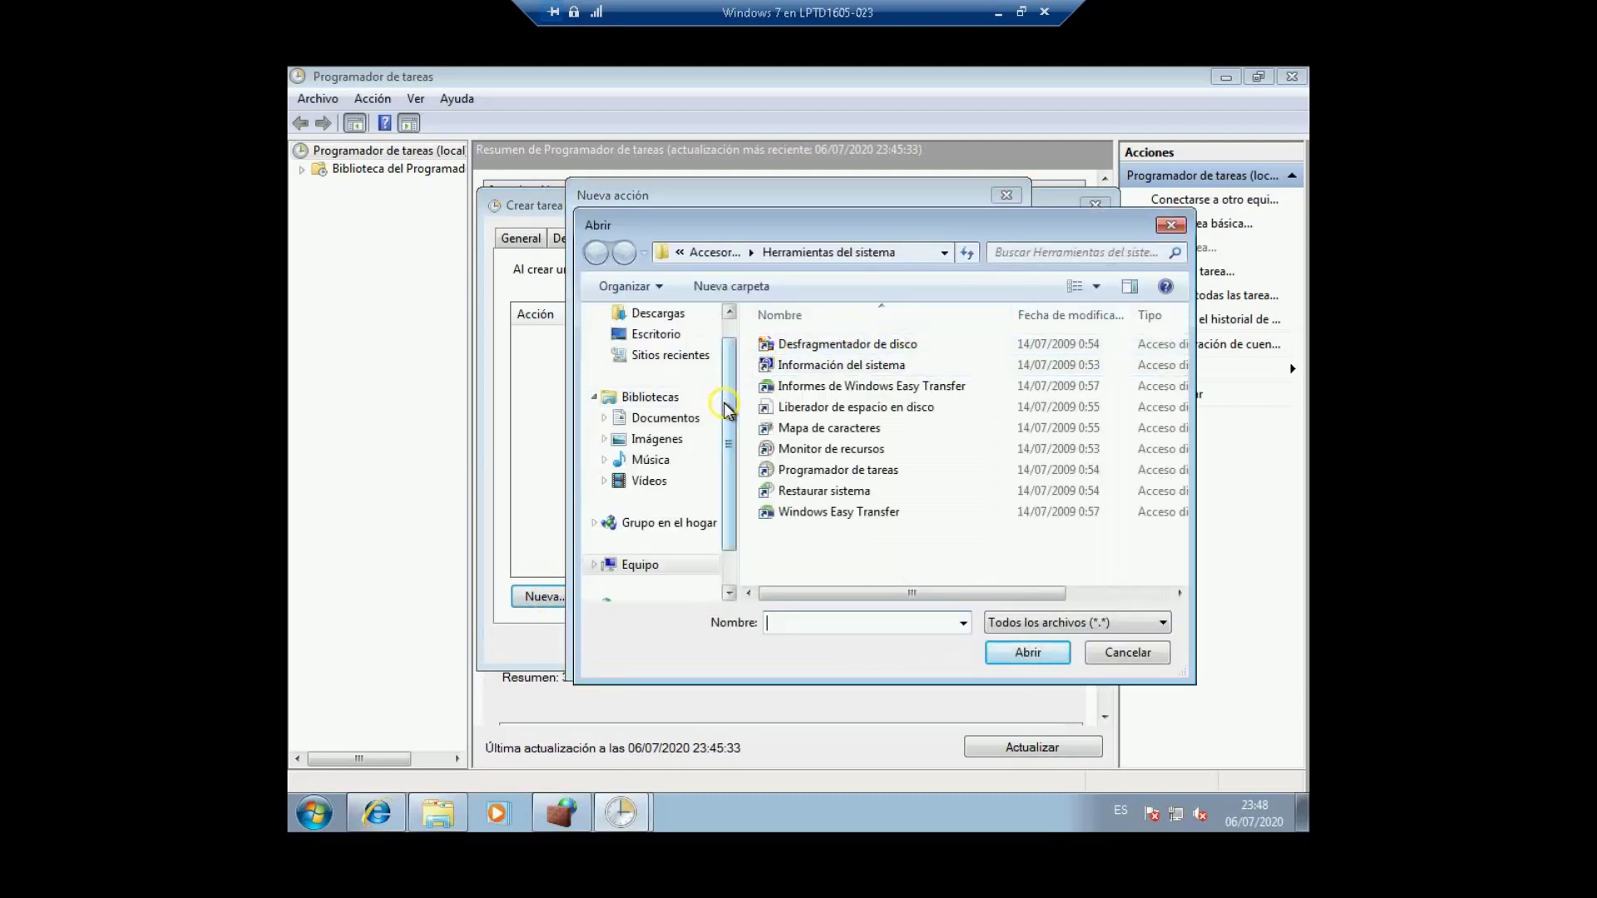
drag(725, 420, 729, 461)
click(642, 524)
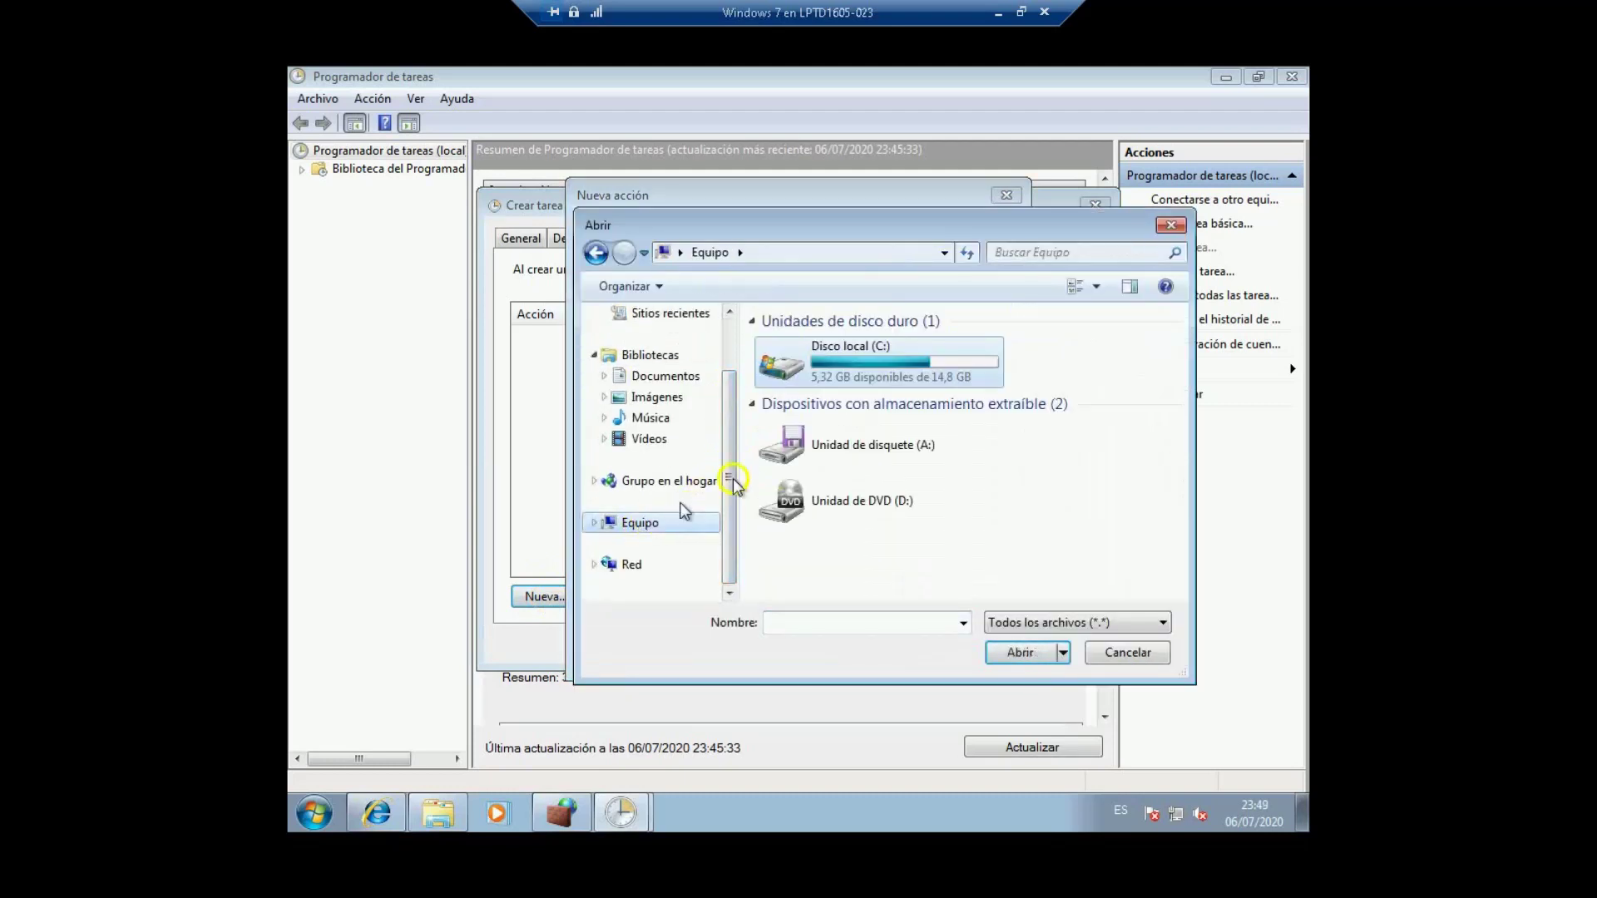
double_click(878, 368)
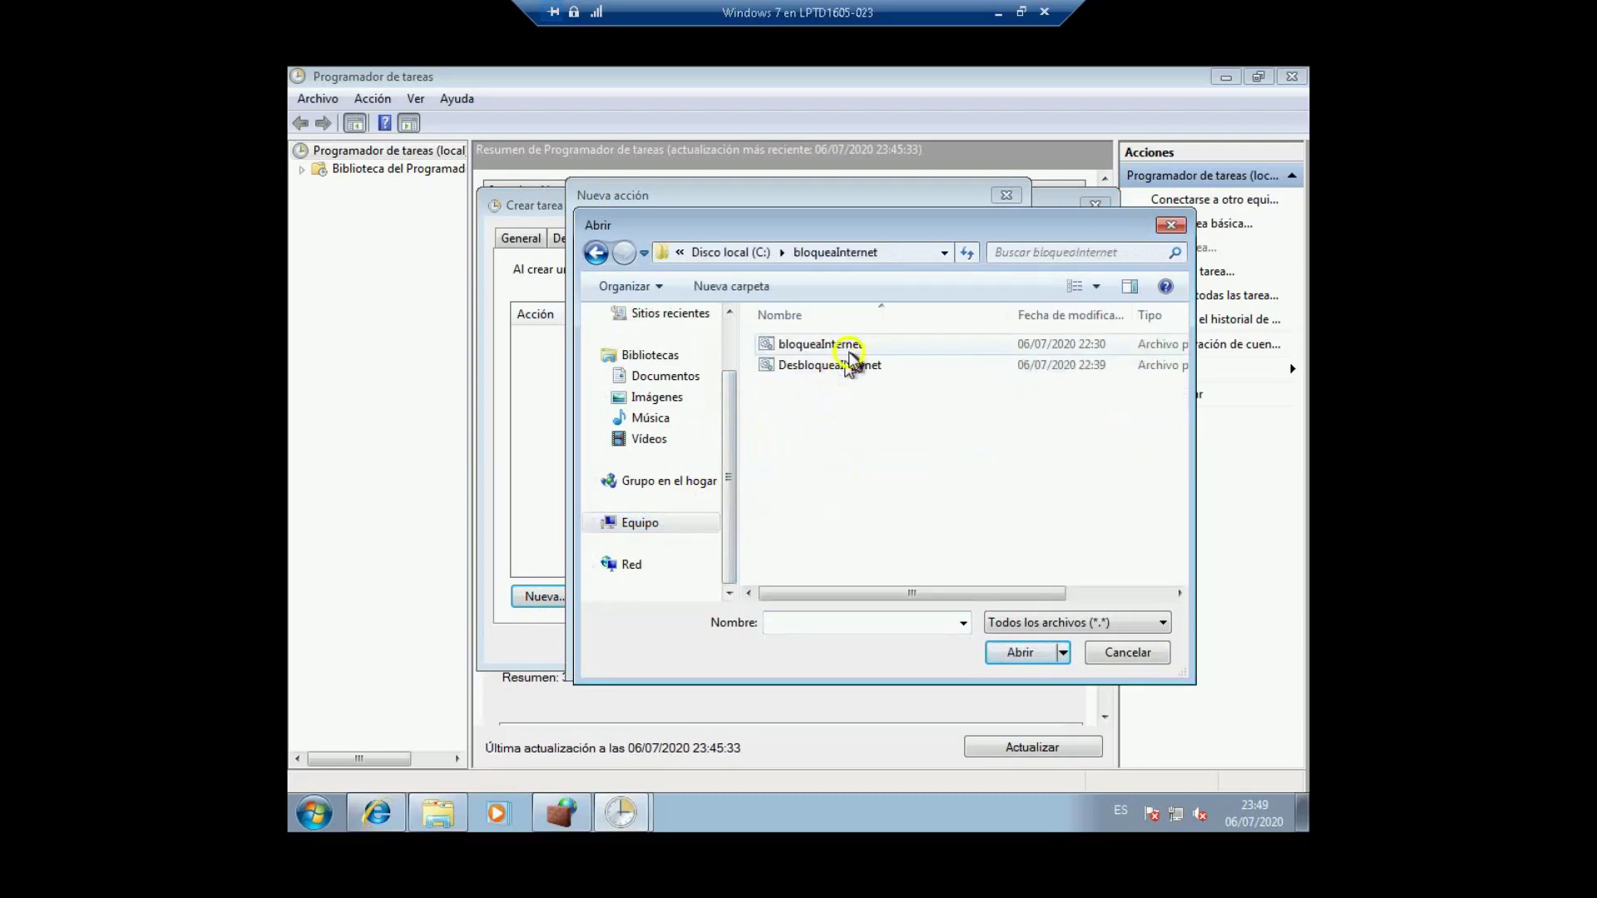
click(828, 350)
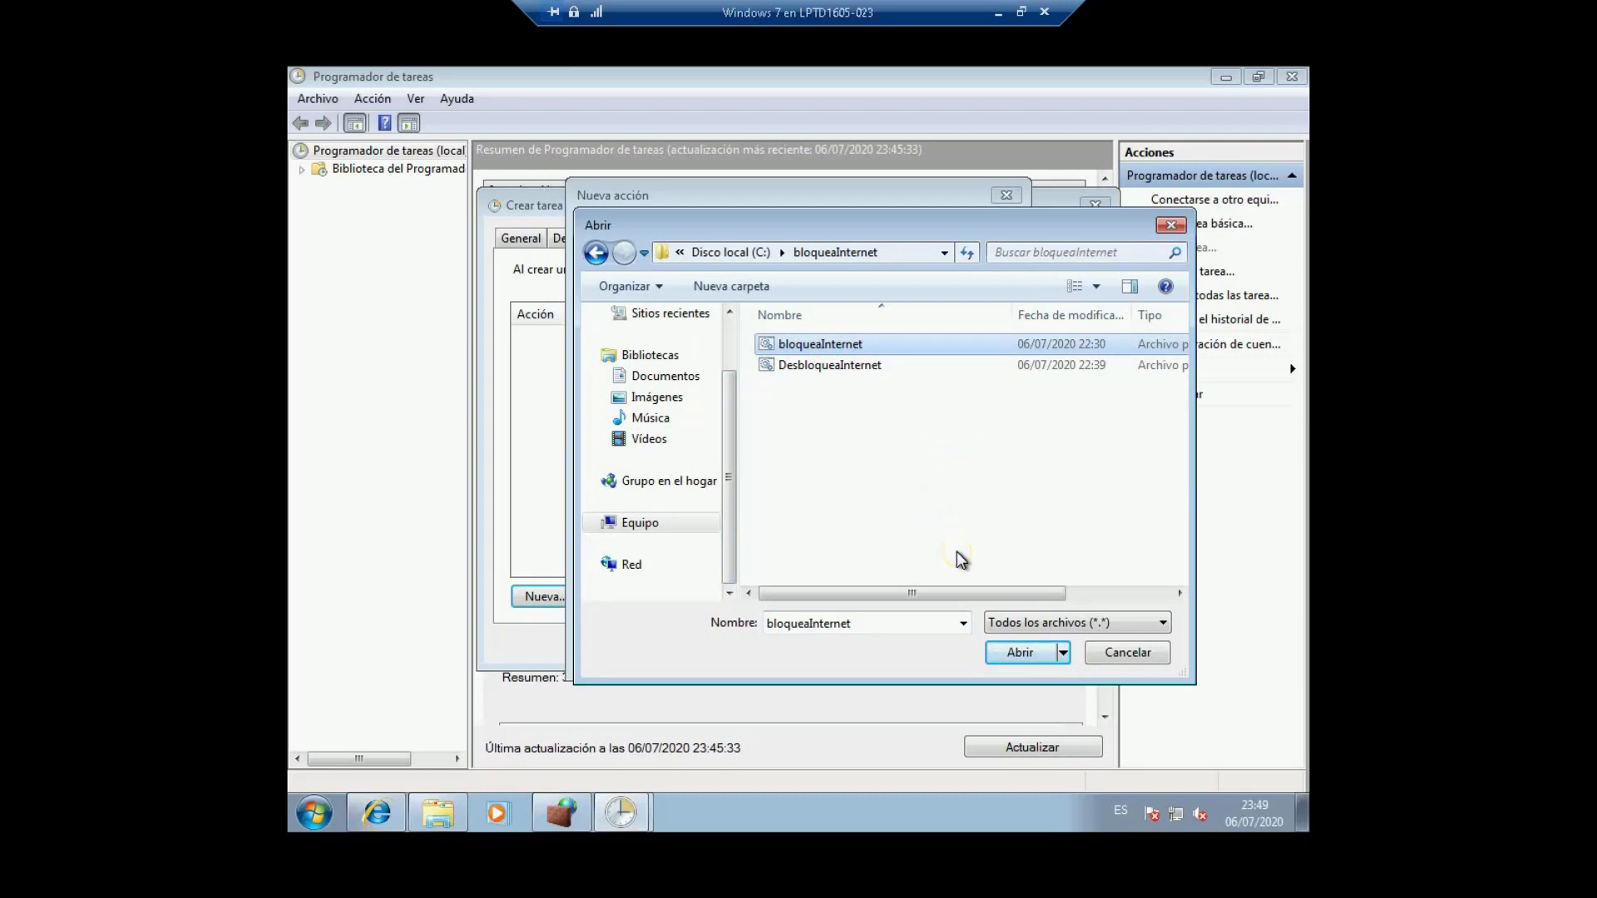
click(1020, 653)
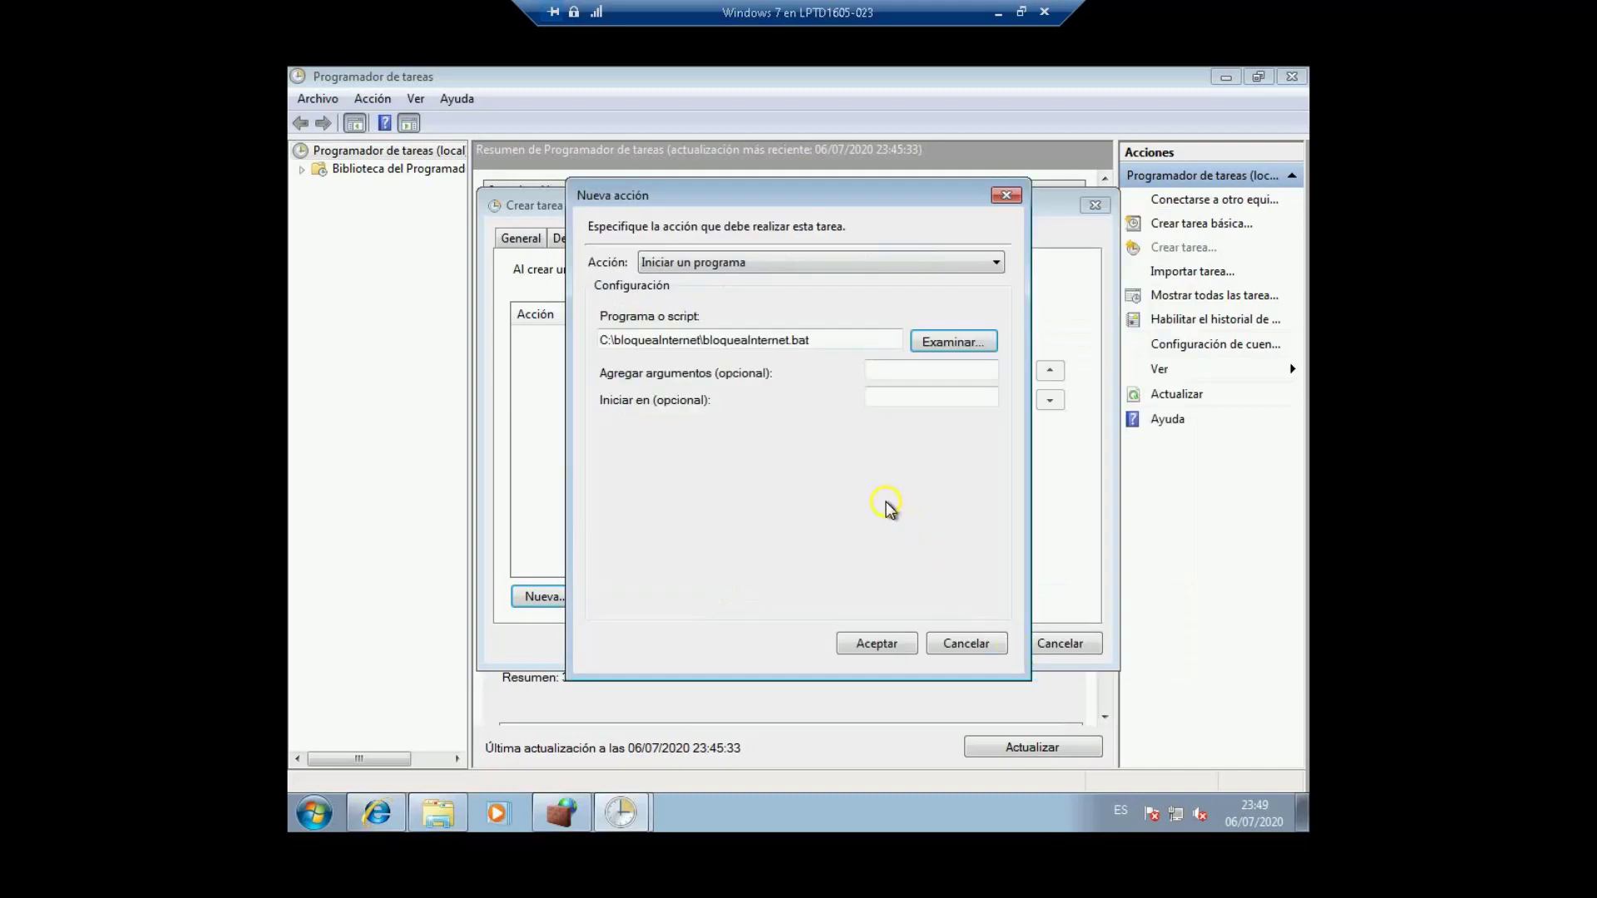
click(866, 637)
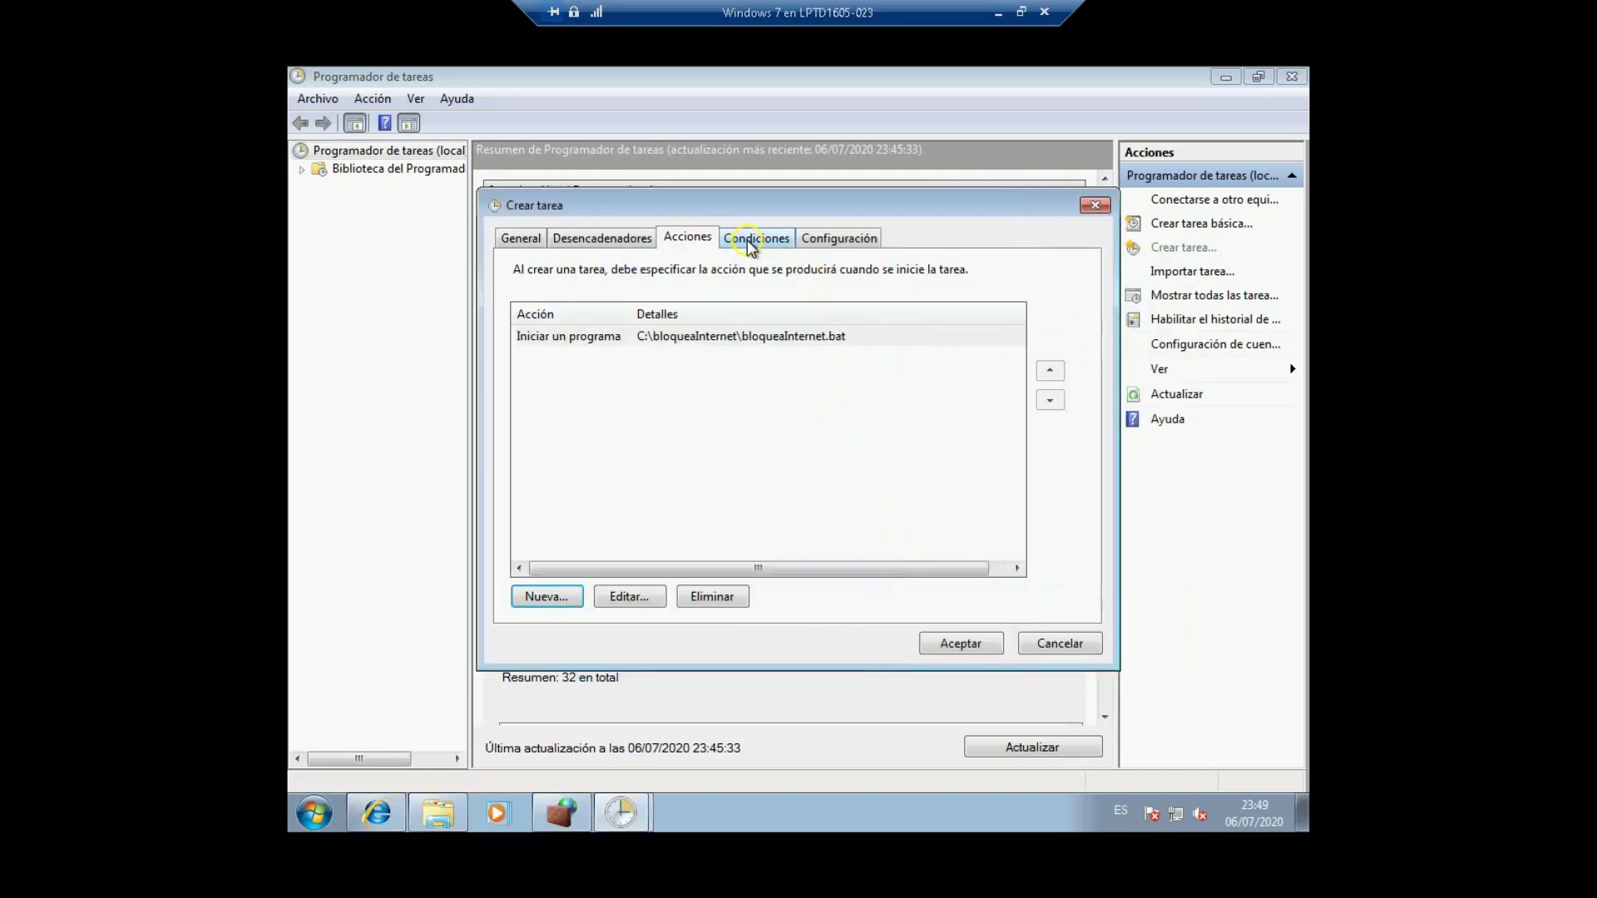
Step: Drop the AC-power condition, disable on-demand running and both stop options, then save the task
click(747, 240)
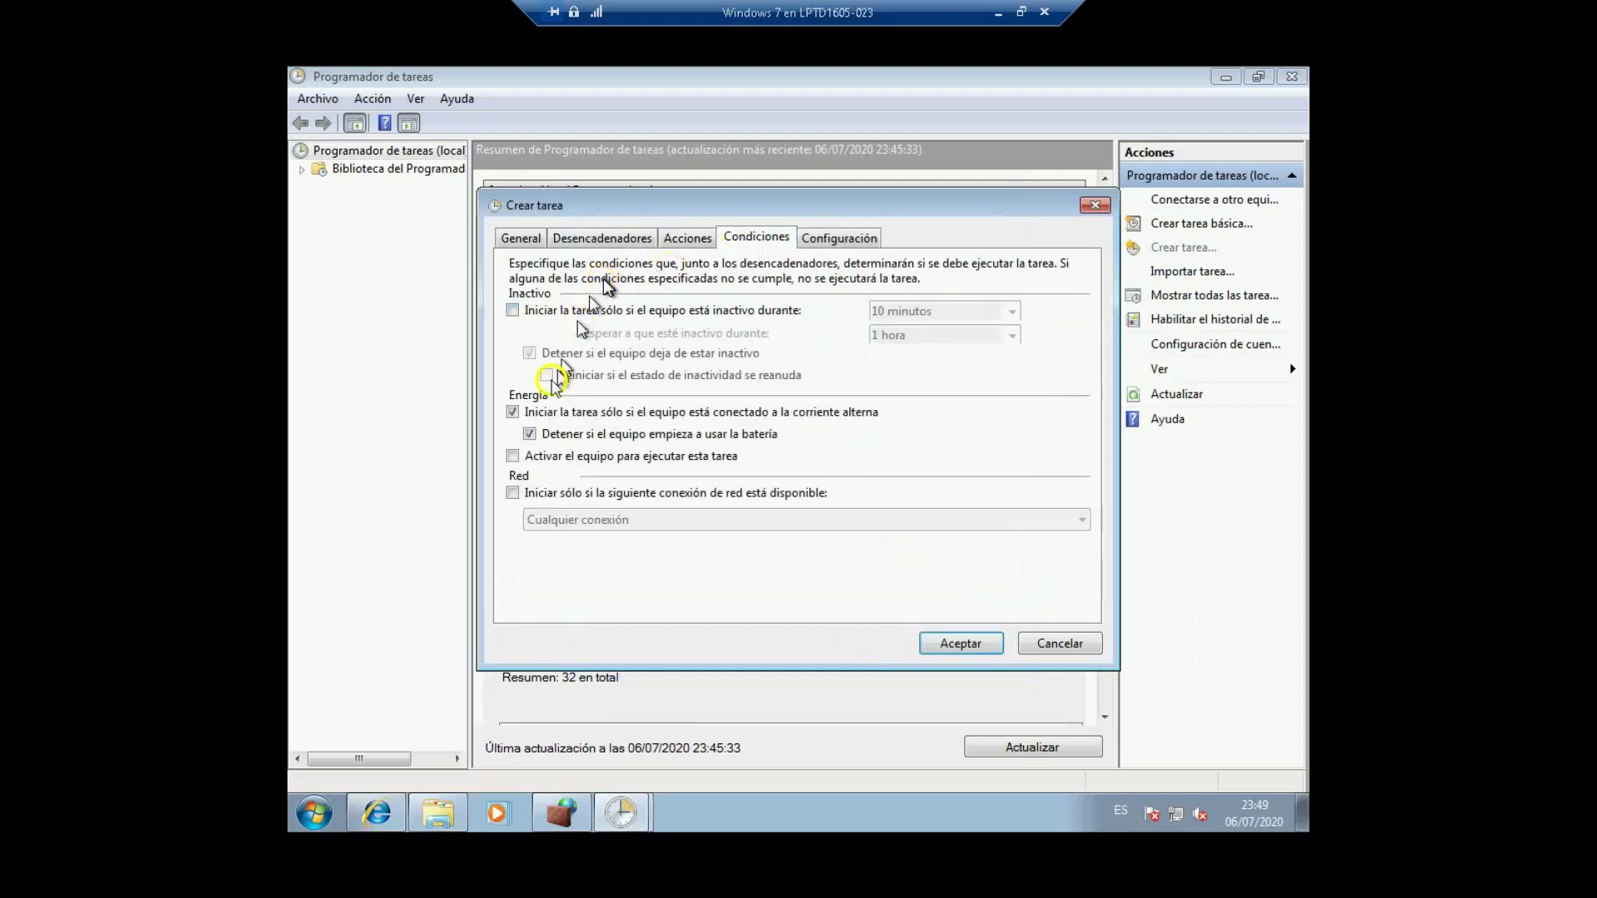
click(513, 412)
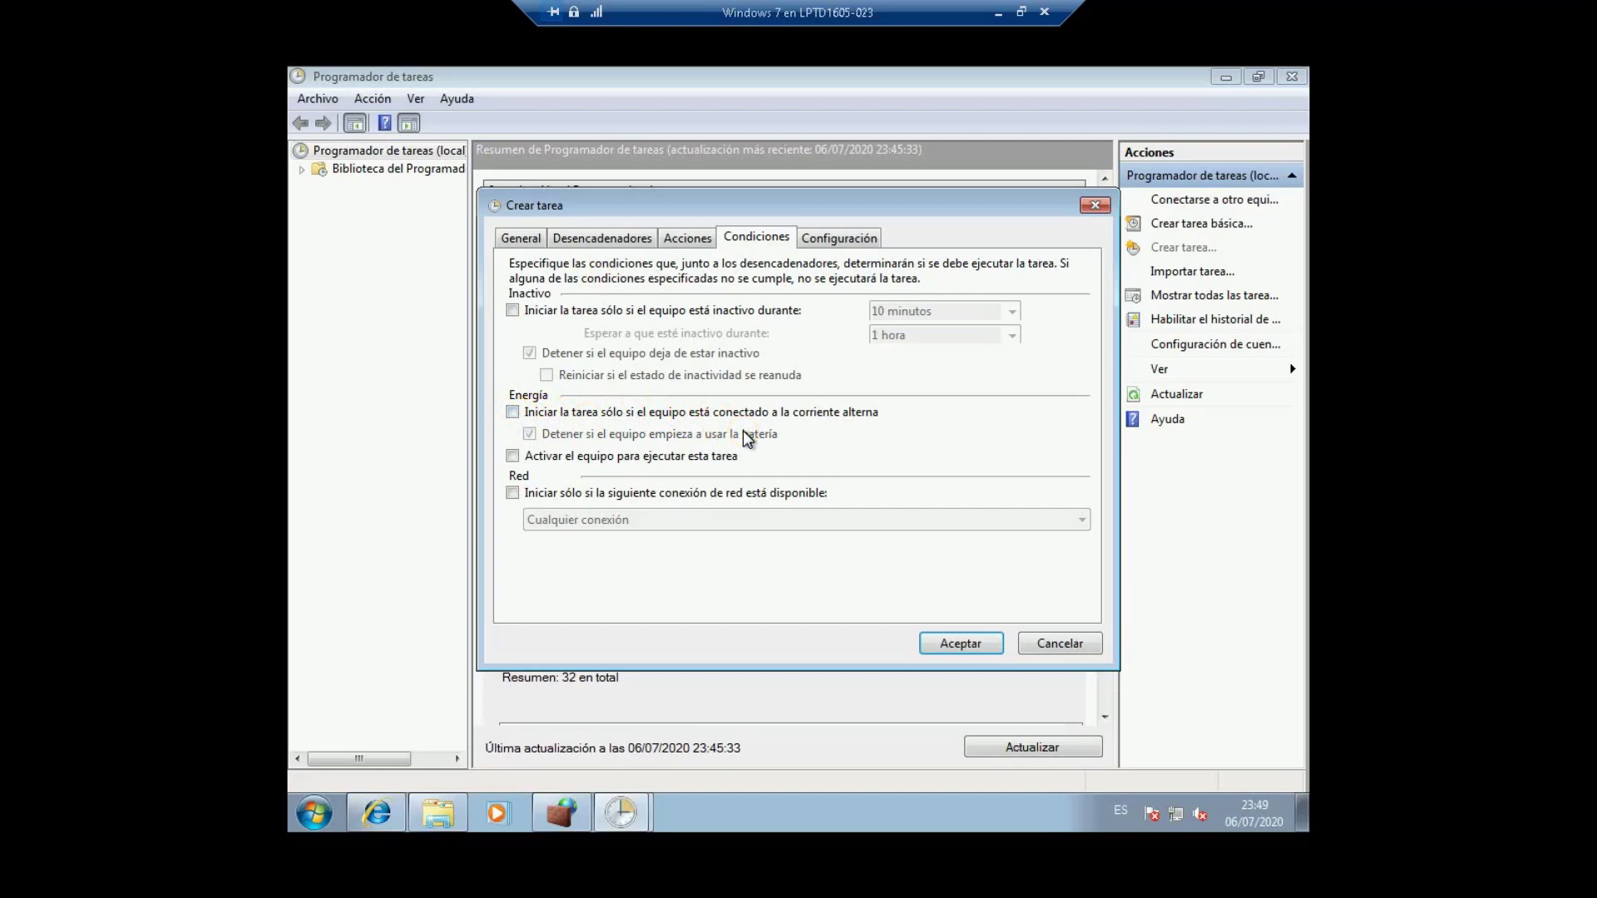
click(842, 239)
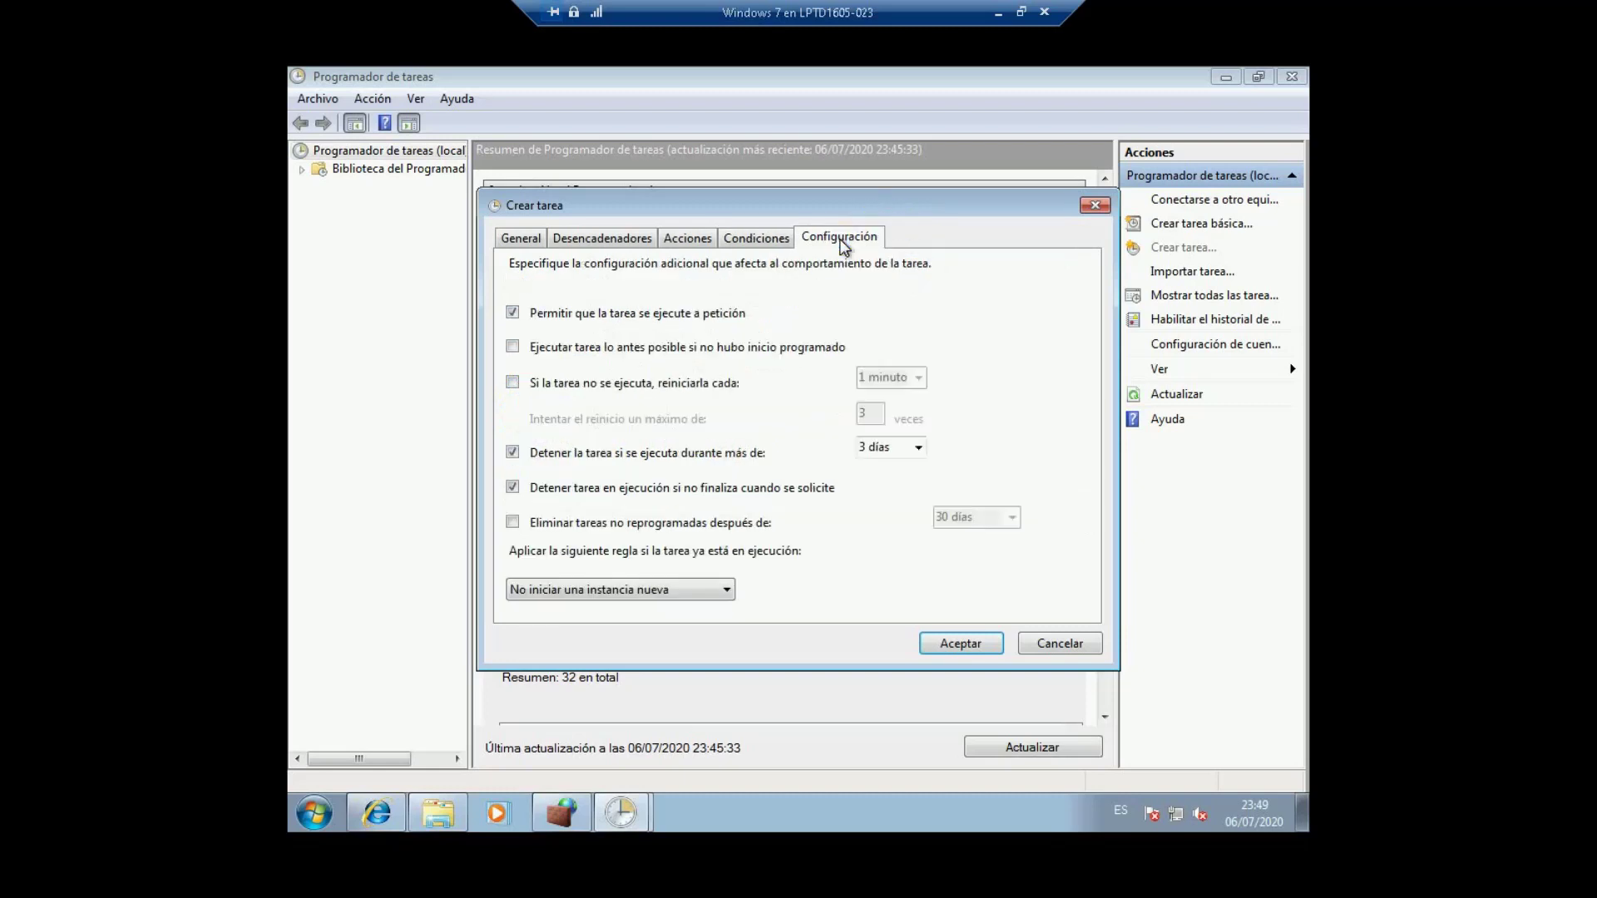
click(512, 313)
click(512, 452)
click(513, 488)
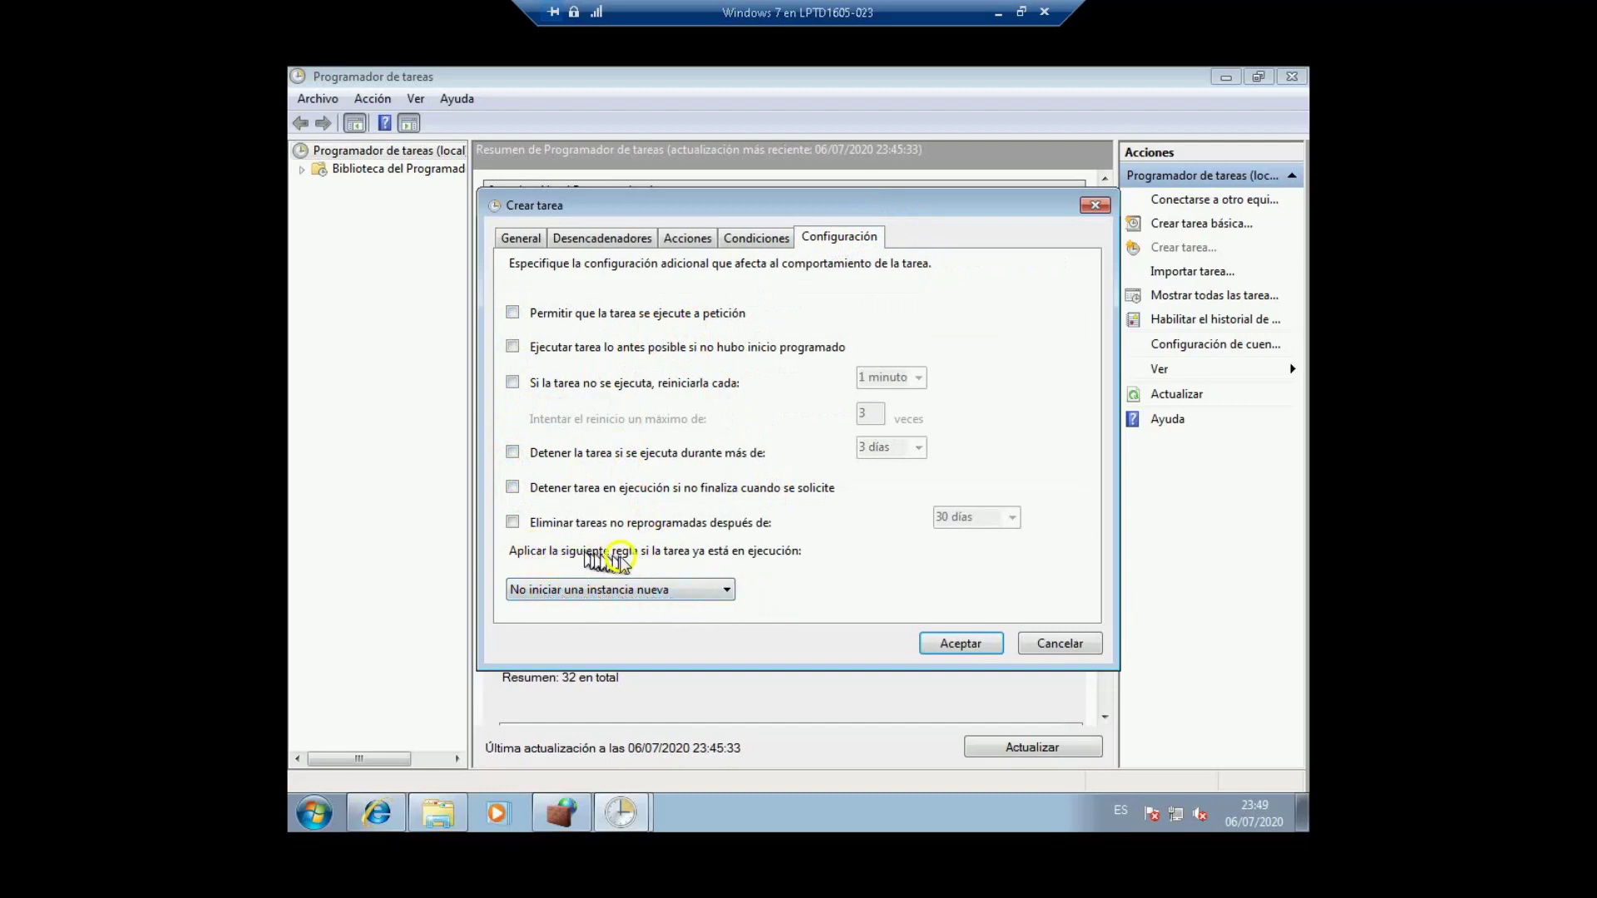
click(952, 641)
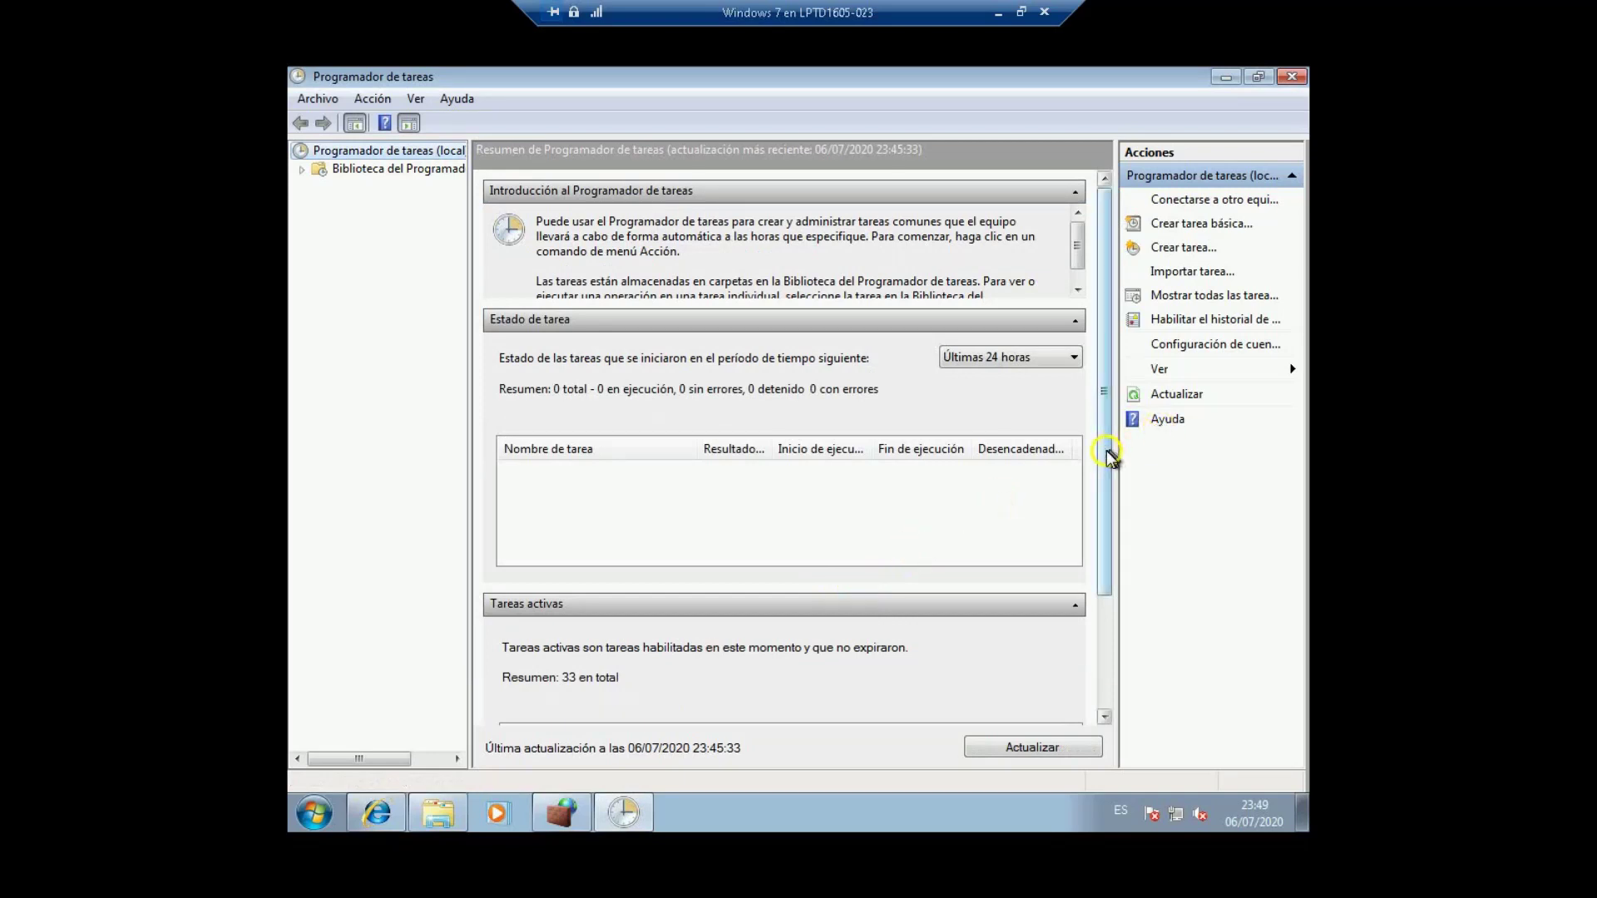
Step: Verify bloqueaInternet in the Active Tasks list, showing multiple triggers among 33 tasks
drag(1106, 451, 1062, 630)
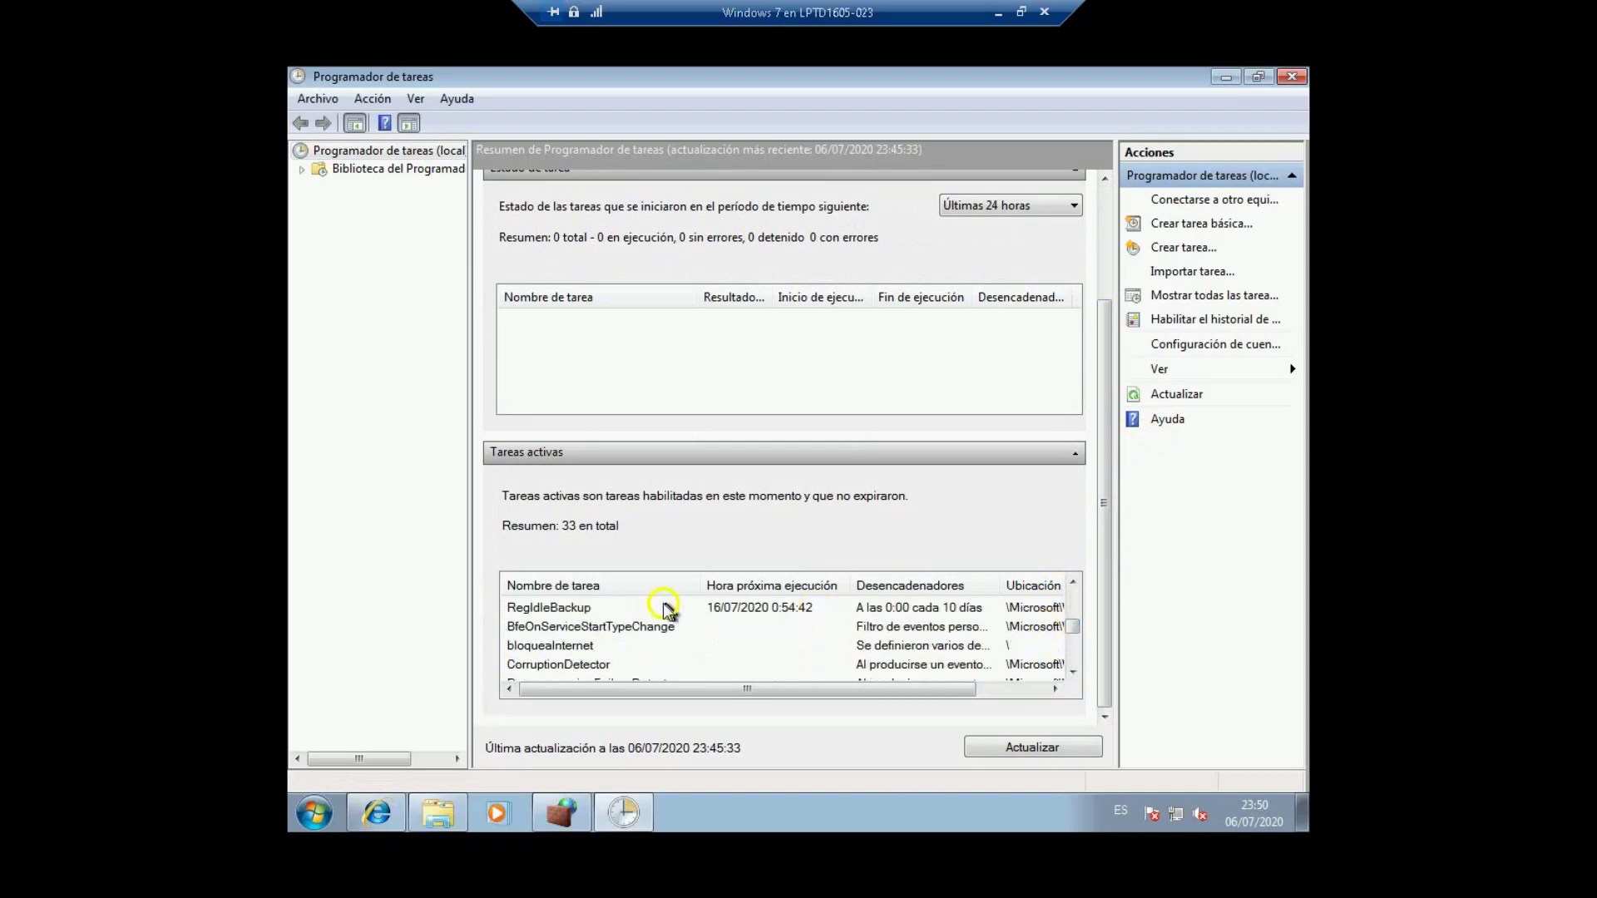
click(559, 646)
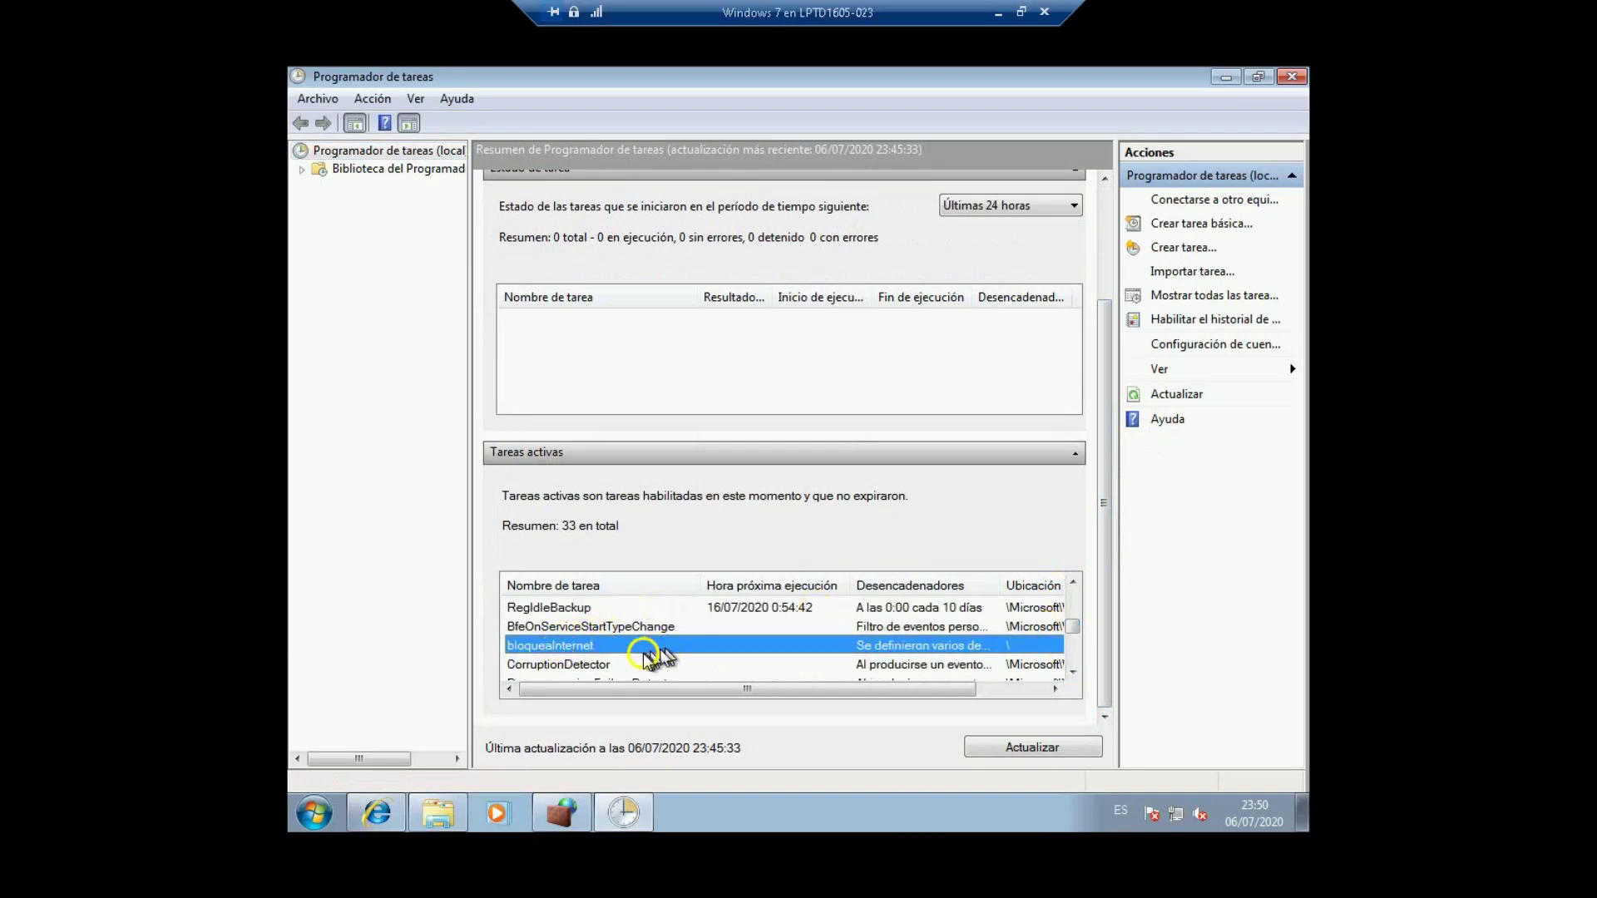
click(1195, 499)
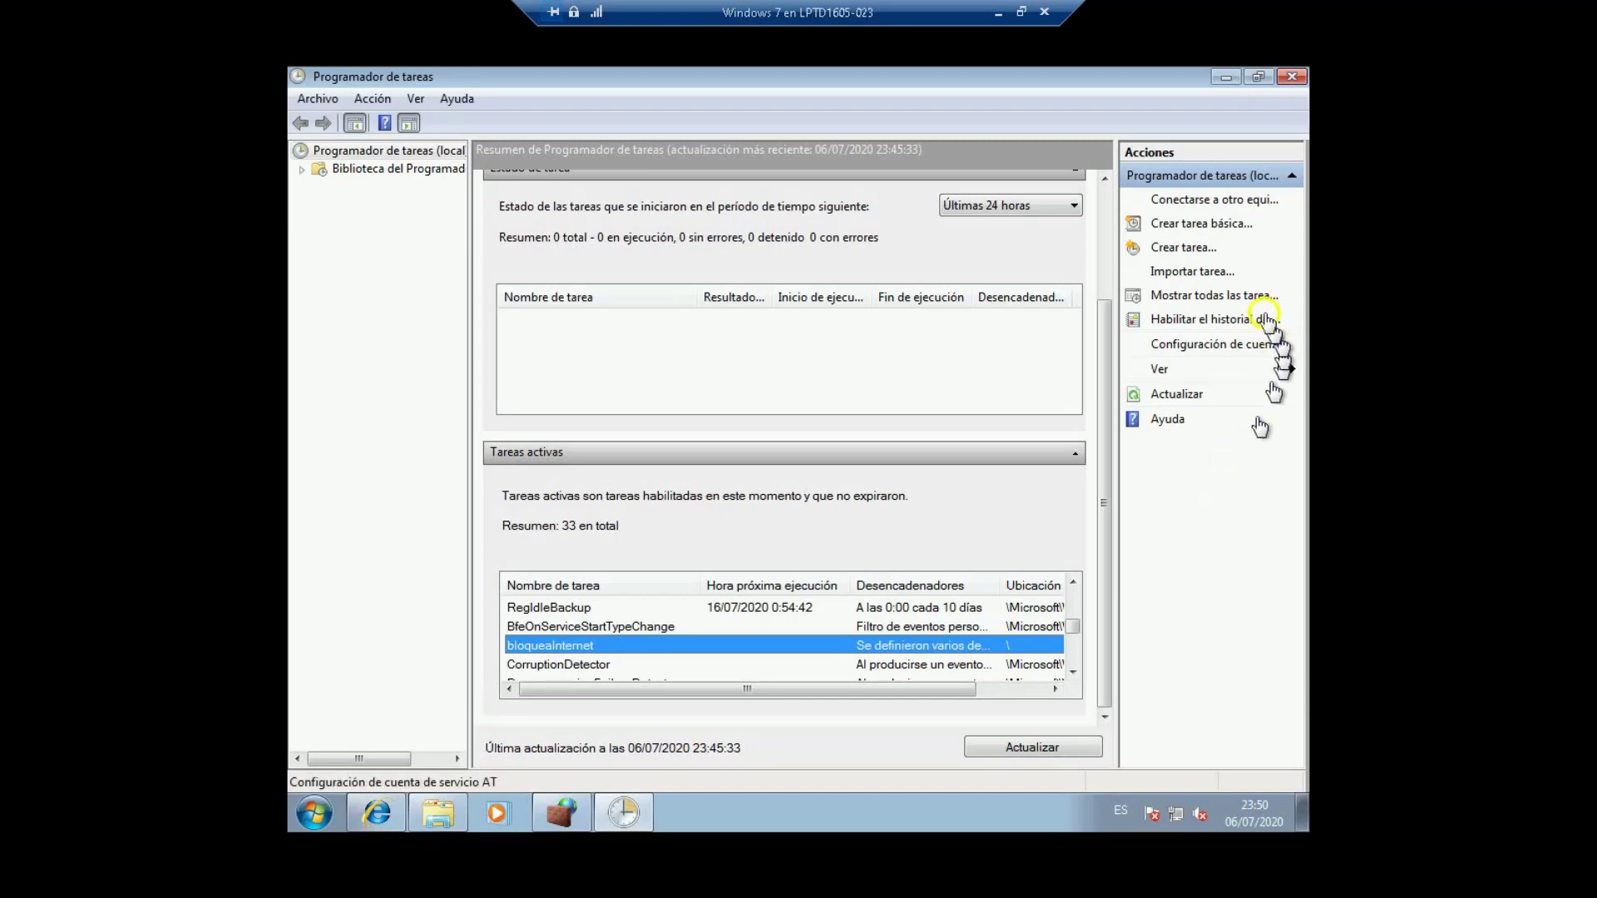
click(1198, 249)
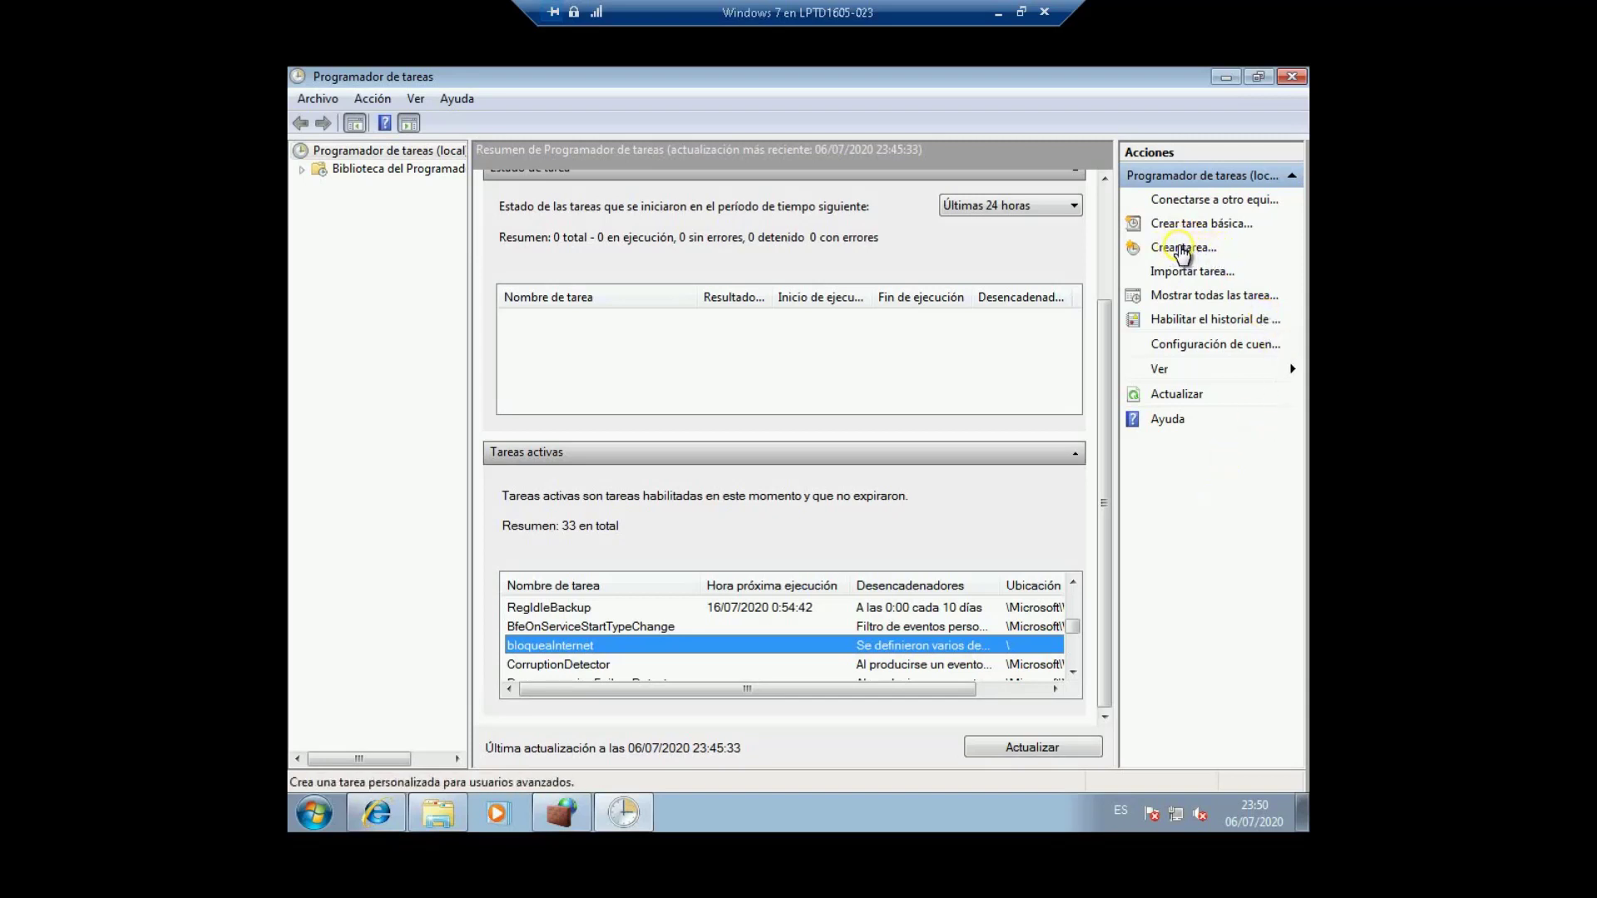
Step: Start a new task named desbloqueaInternet with the description 'Desbloquea internet'
click(1182, 250)
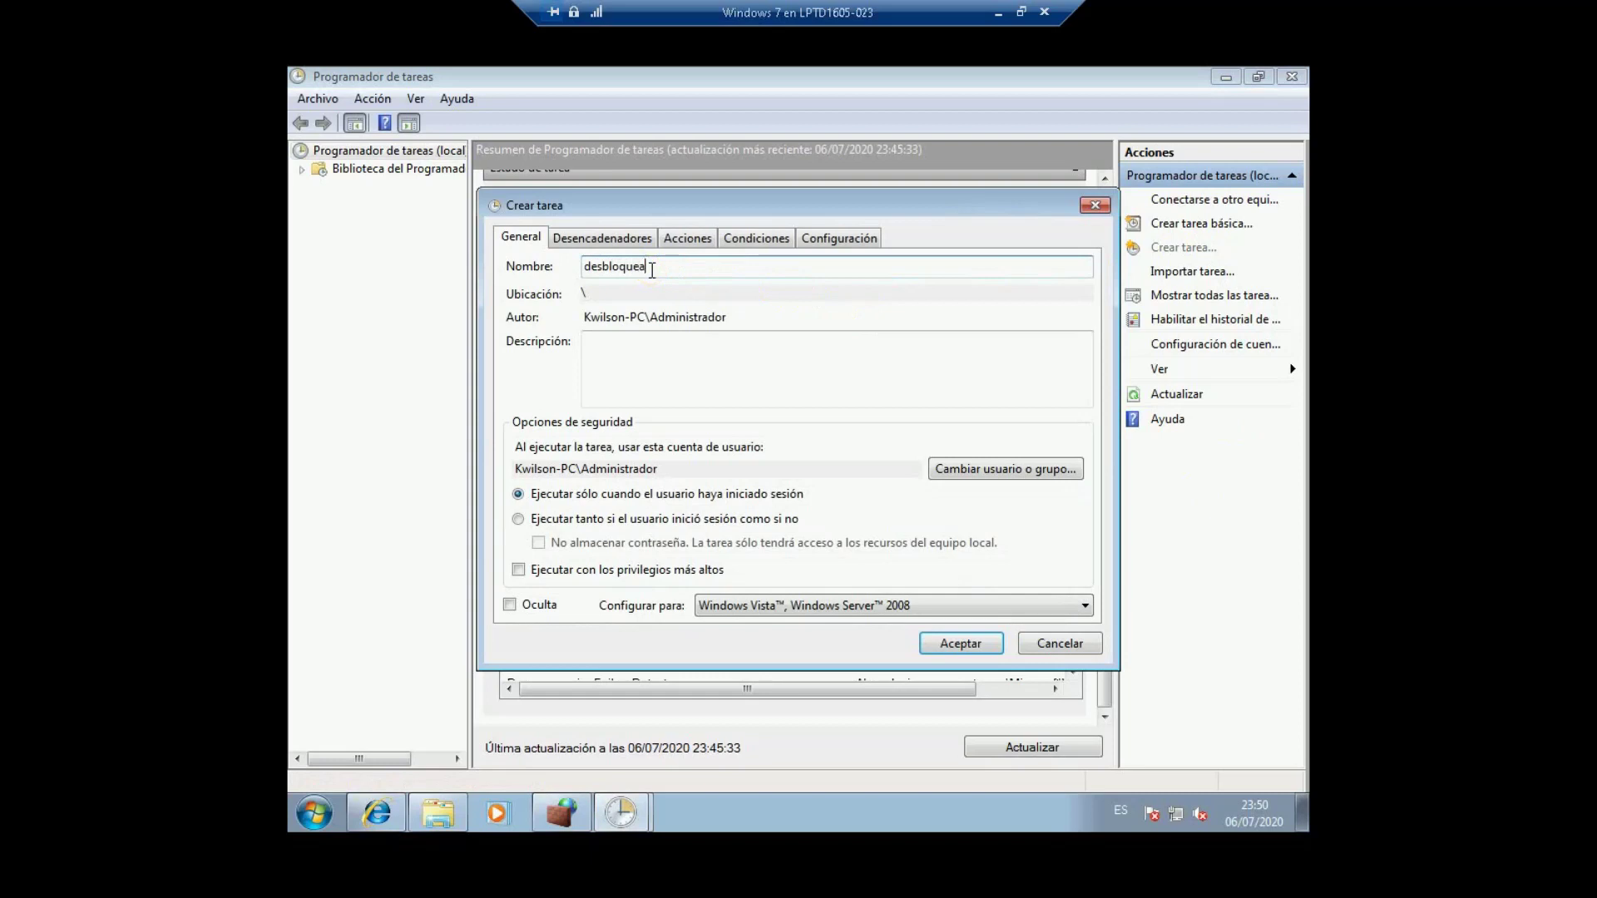
text(desbloquealinternet)
click(609, 349)
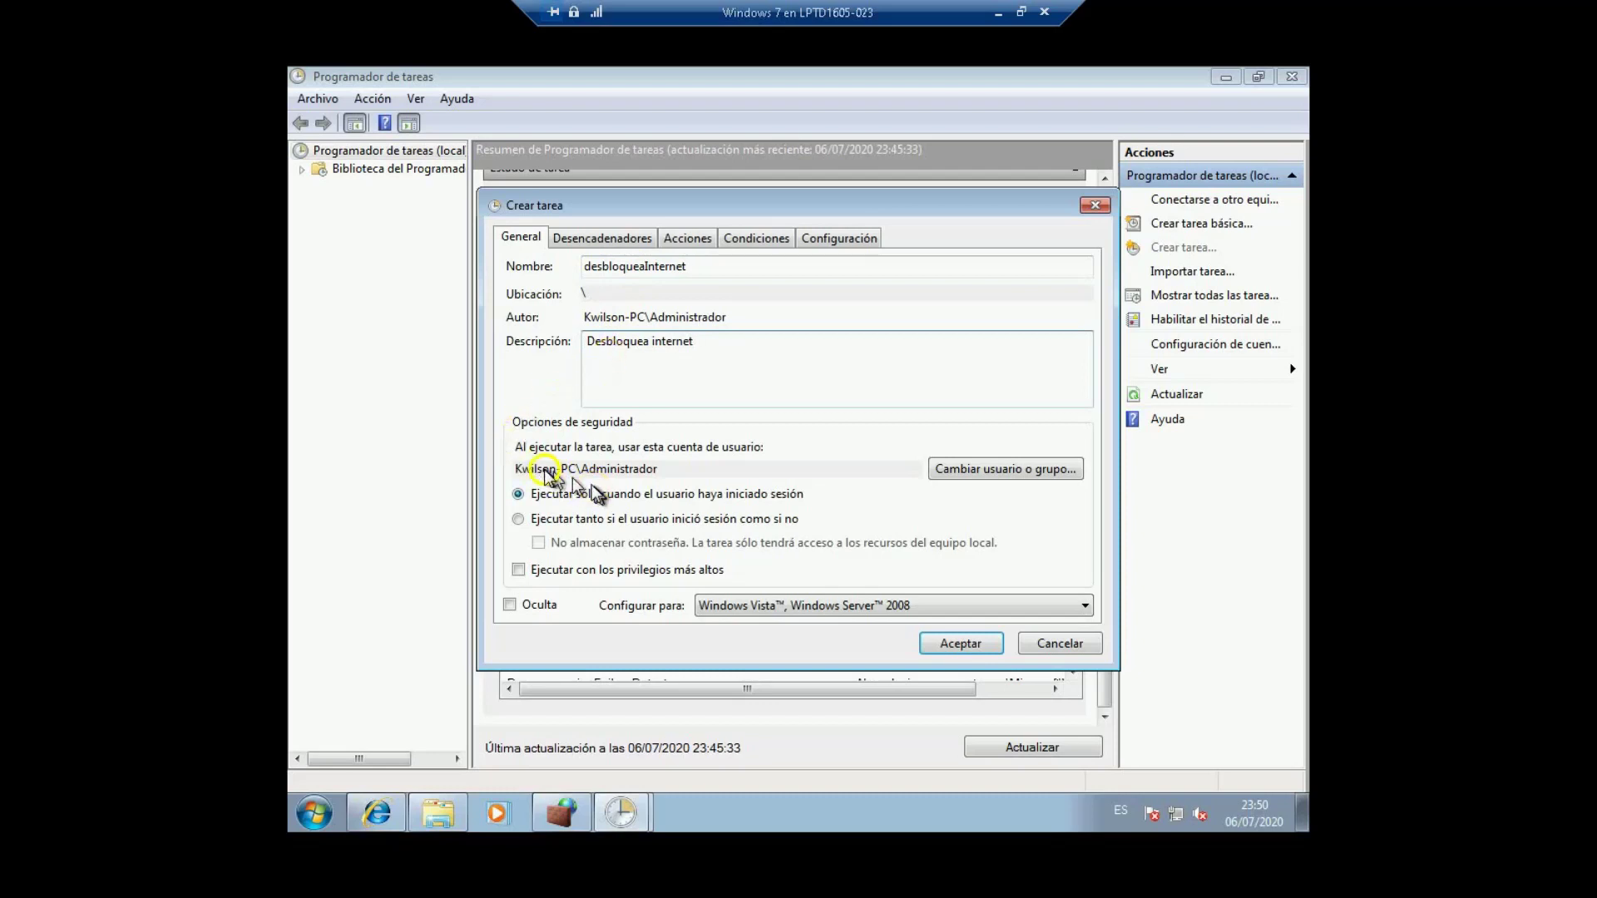
click(584, 467)
Step: Run the task with highest privileges, configured for Windows 7, Windows Server 2008 R2
click(517, 570)
click(754, 609)
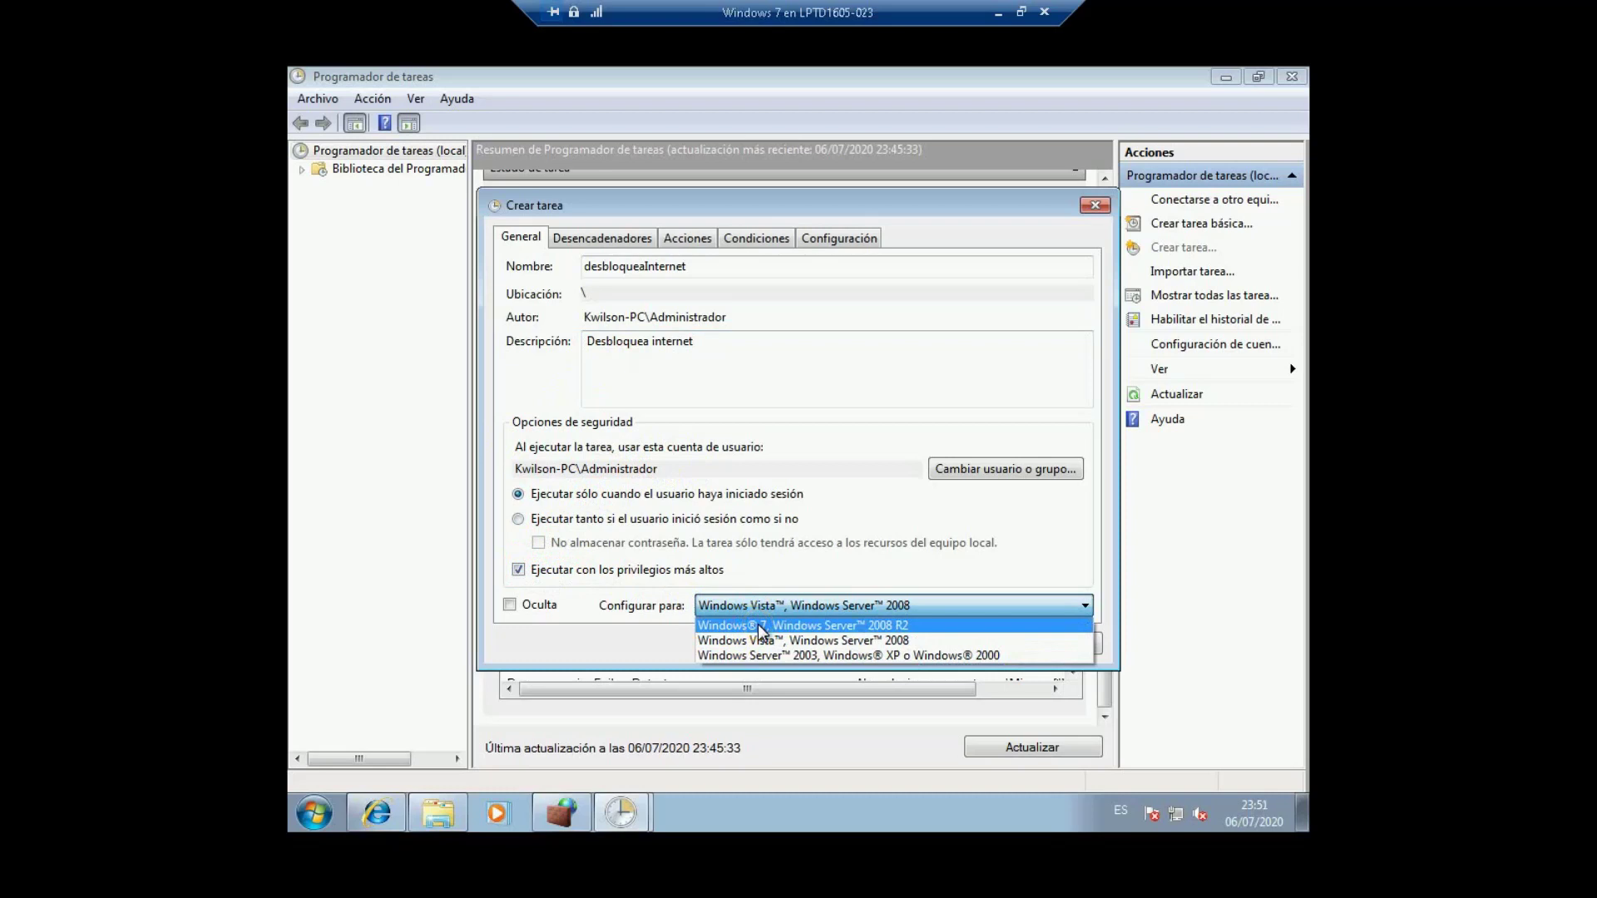
click(757, 624)
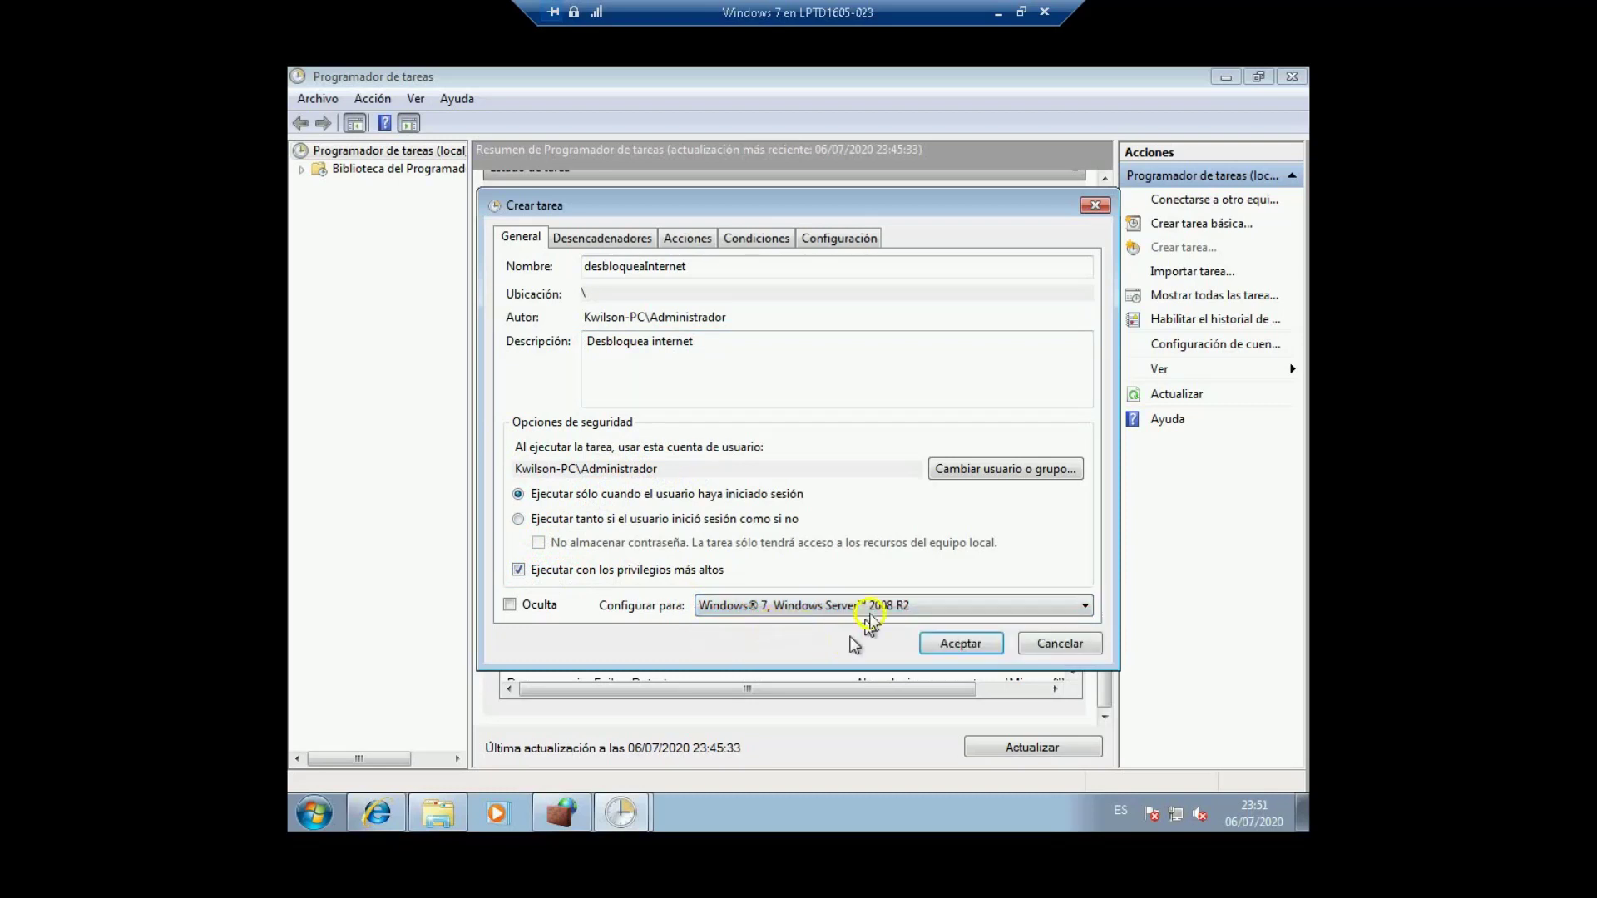
click(614, 241)
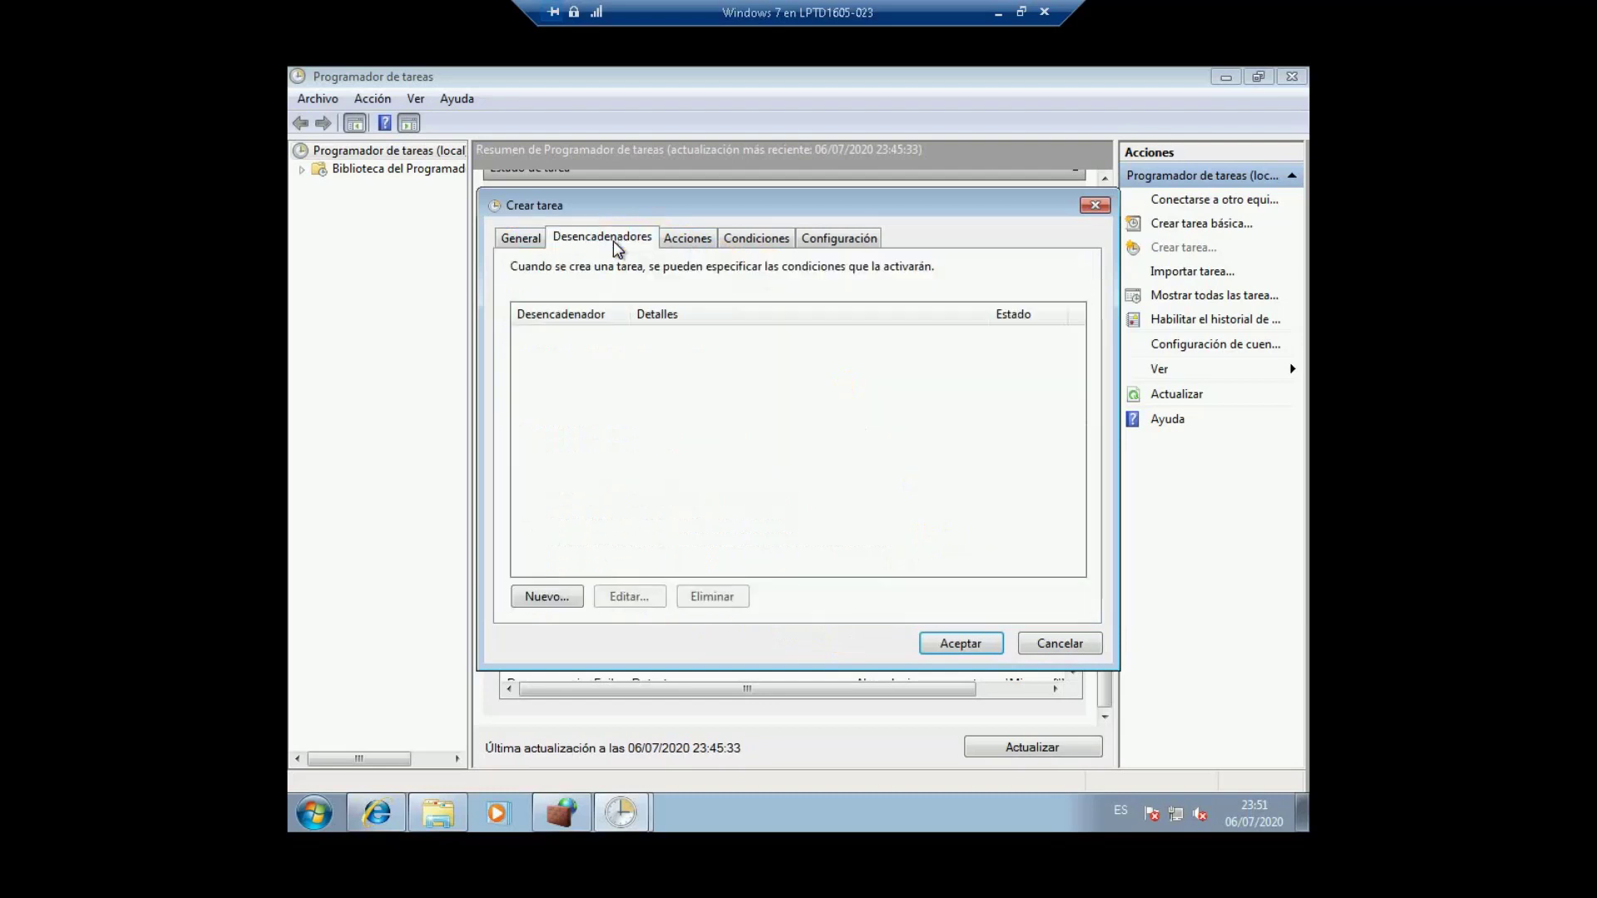
Step: Add an 'At log on' trigger limited to the administrator account
click(539, 576)
click(548, 596)
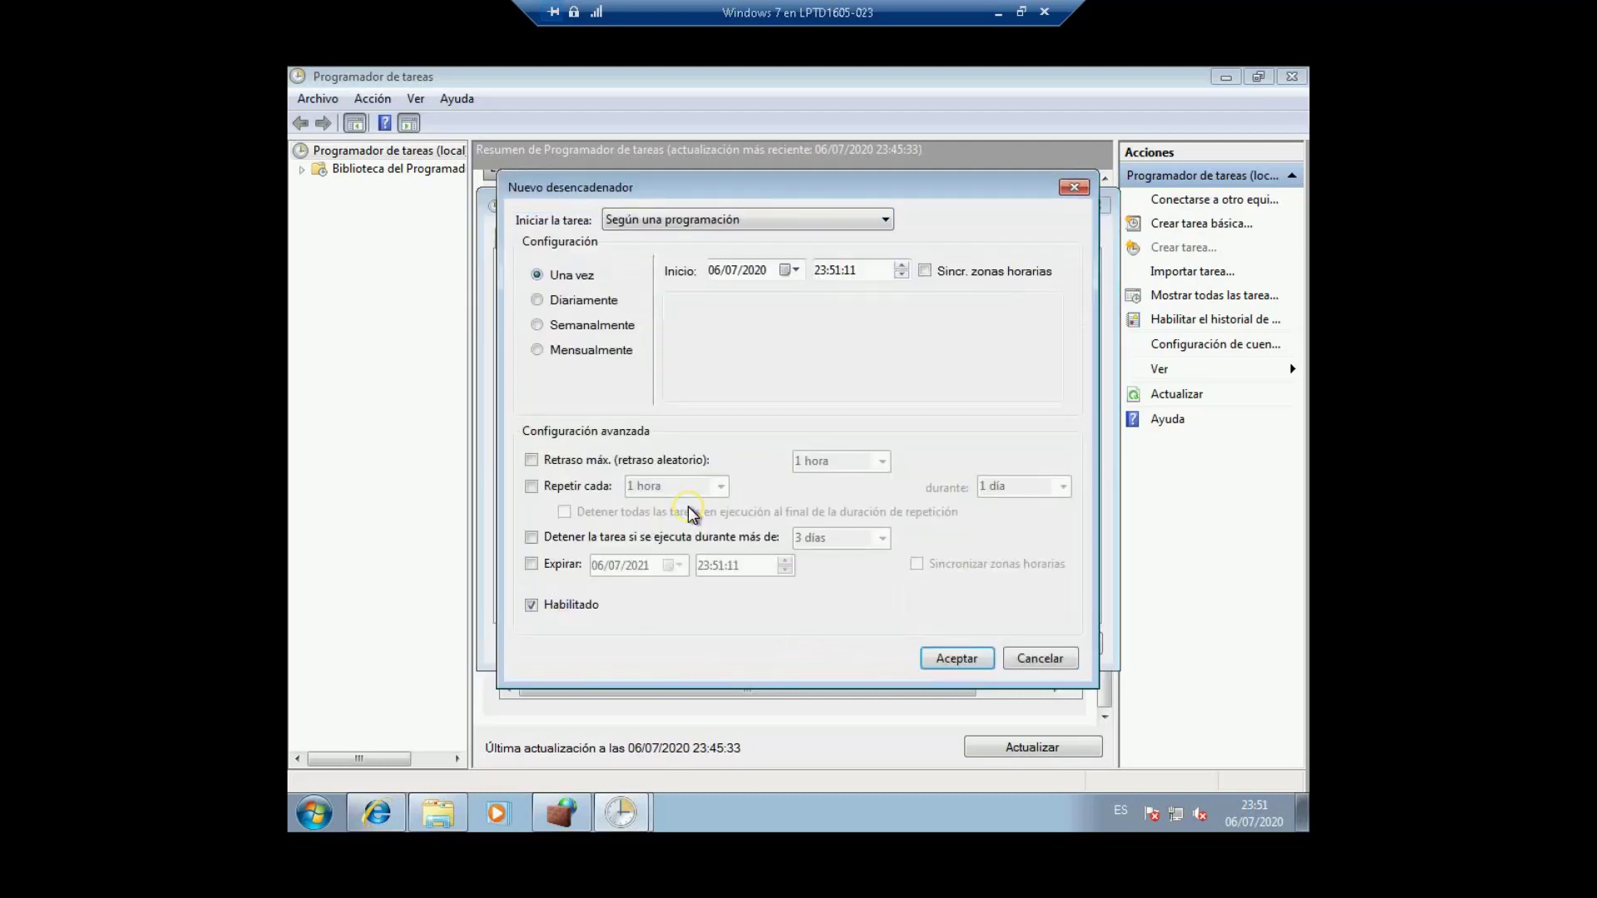
click(767, 221)
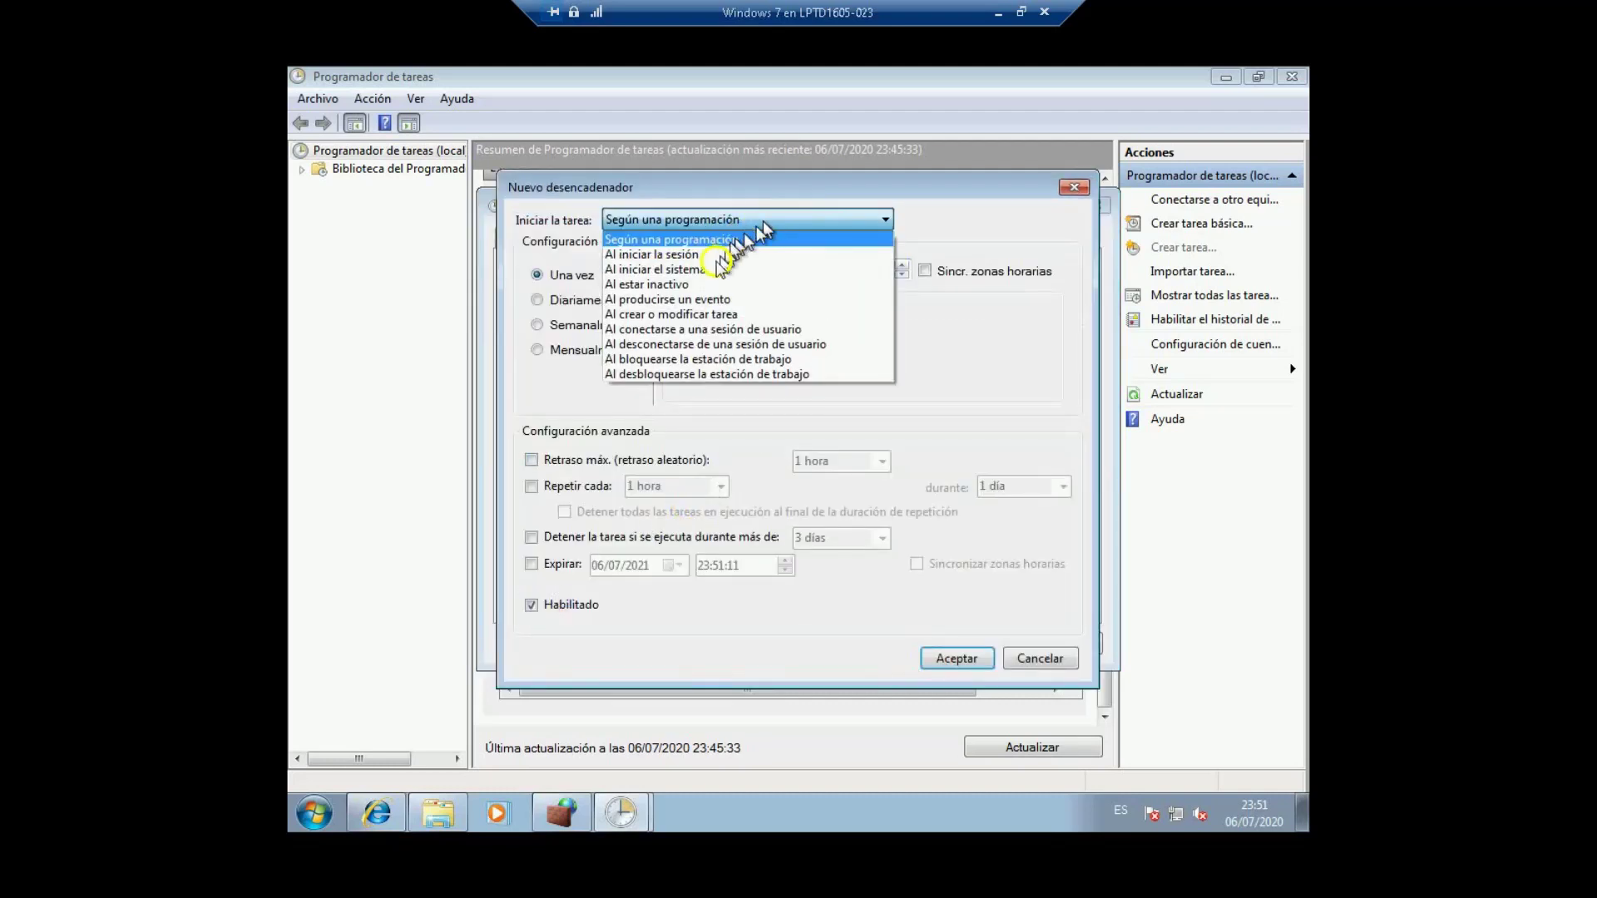
click(676, 255)
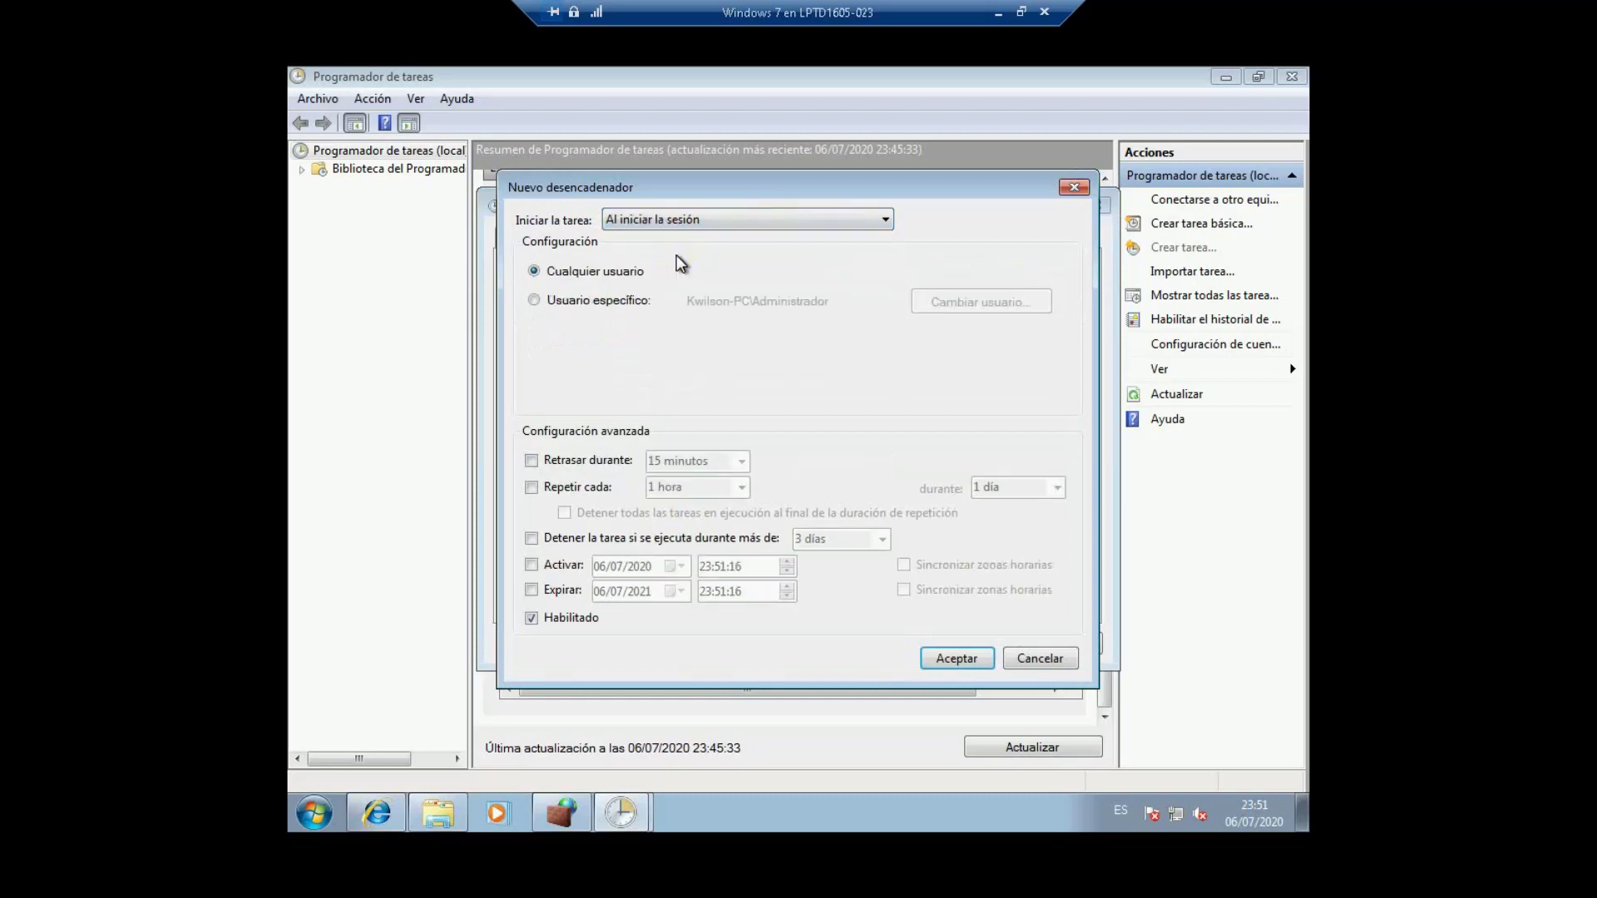
click(601, 303)
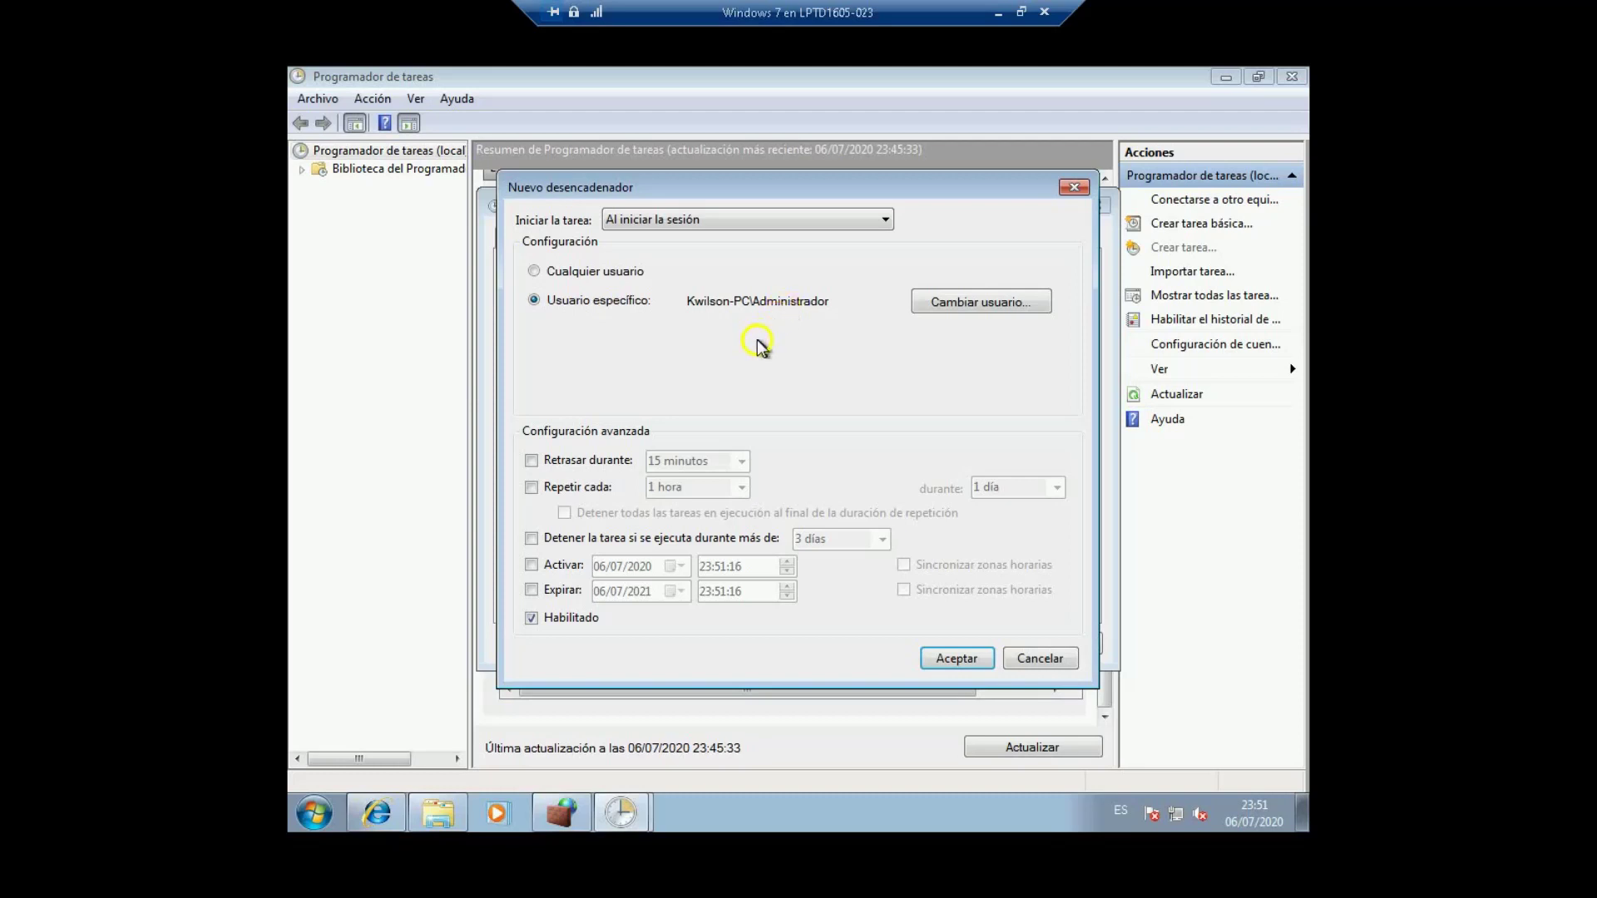
click(956, 658)
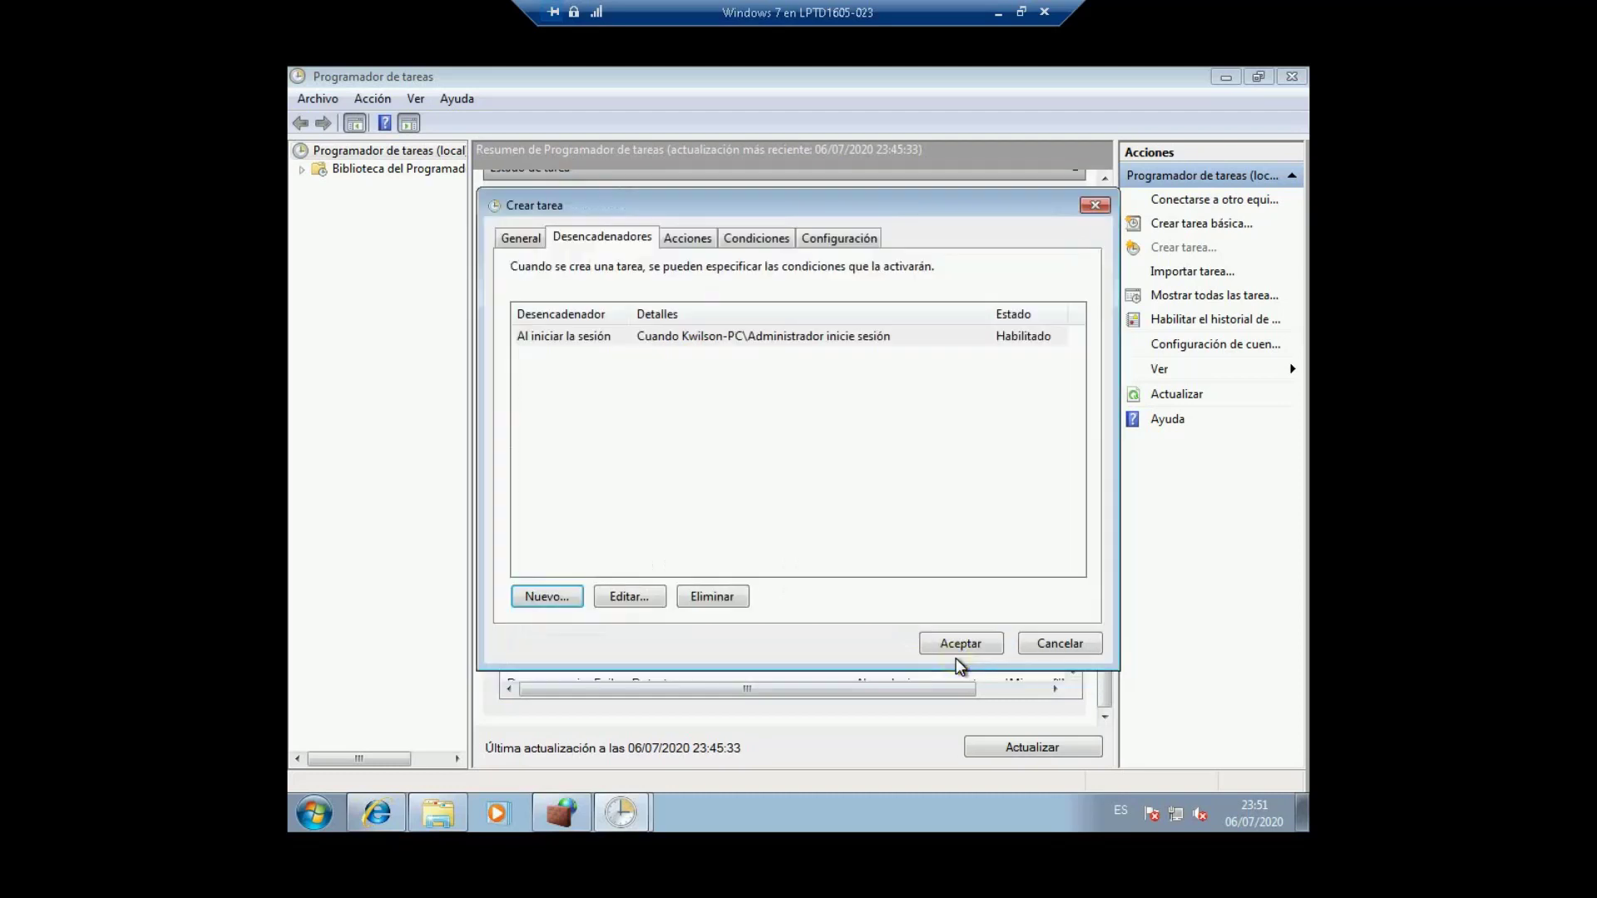
Step: Add an 'On connection to user session' trigger for that user on the local computer
click(552, 597)
click(757, 221)
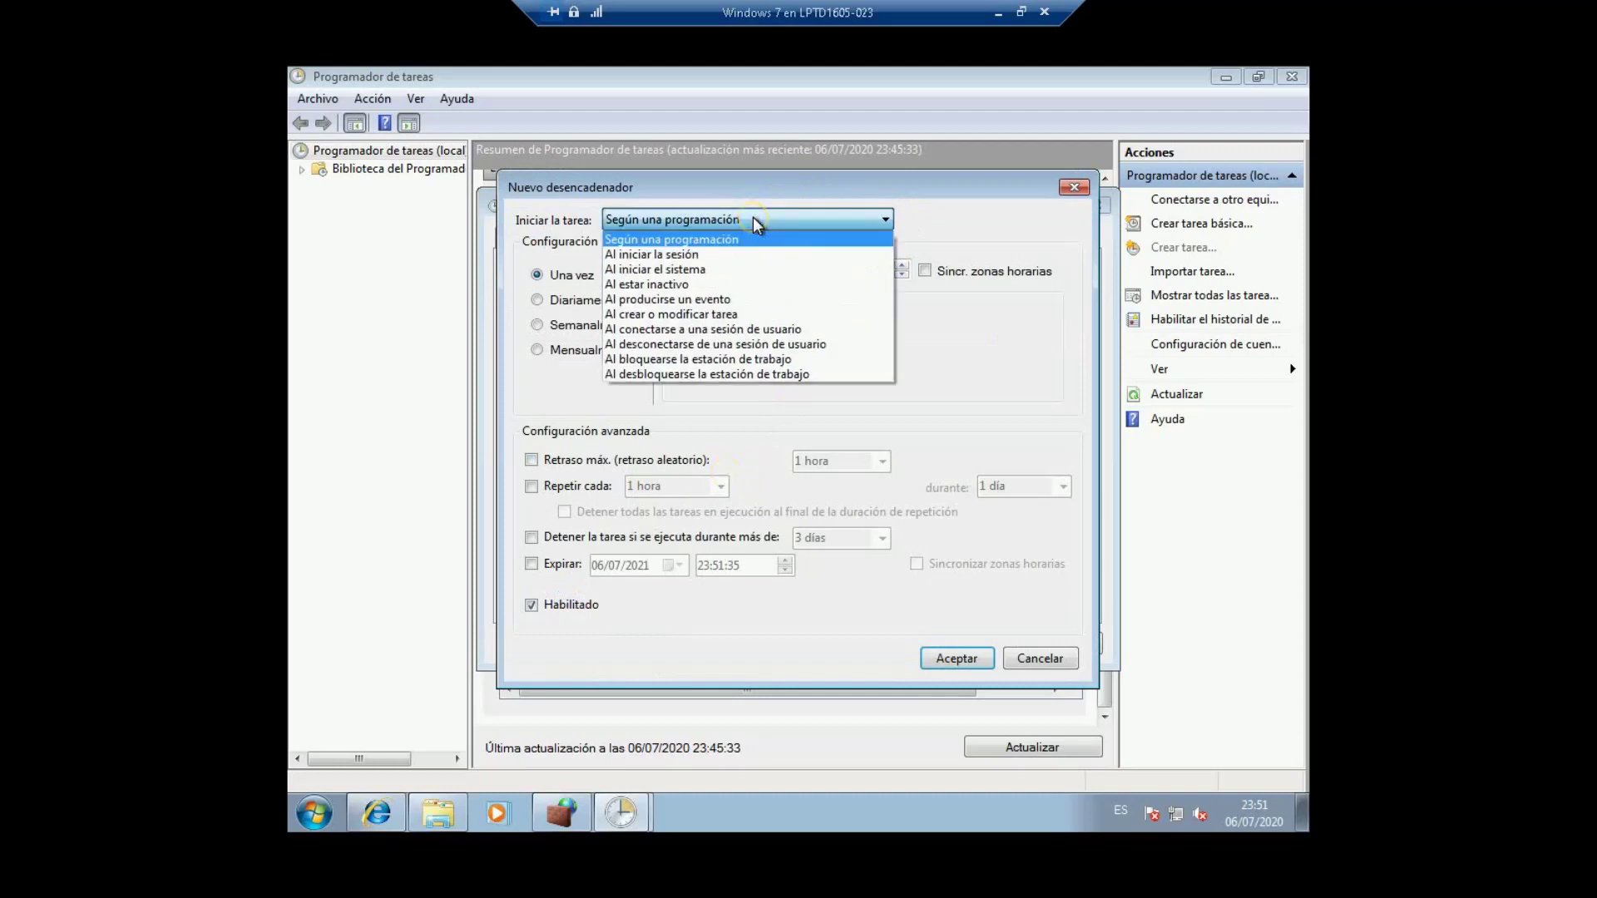
click(699, 330)
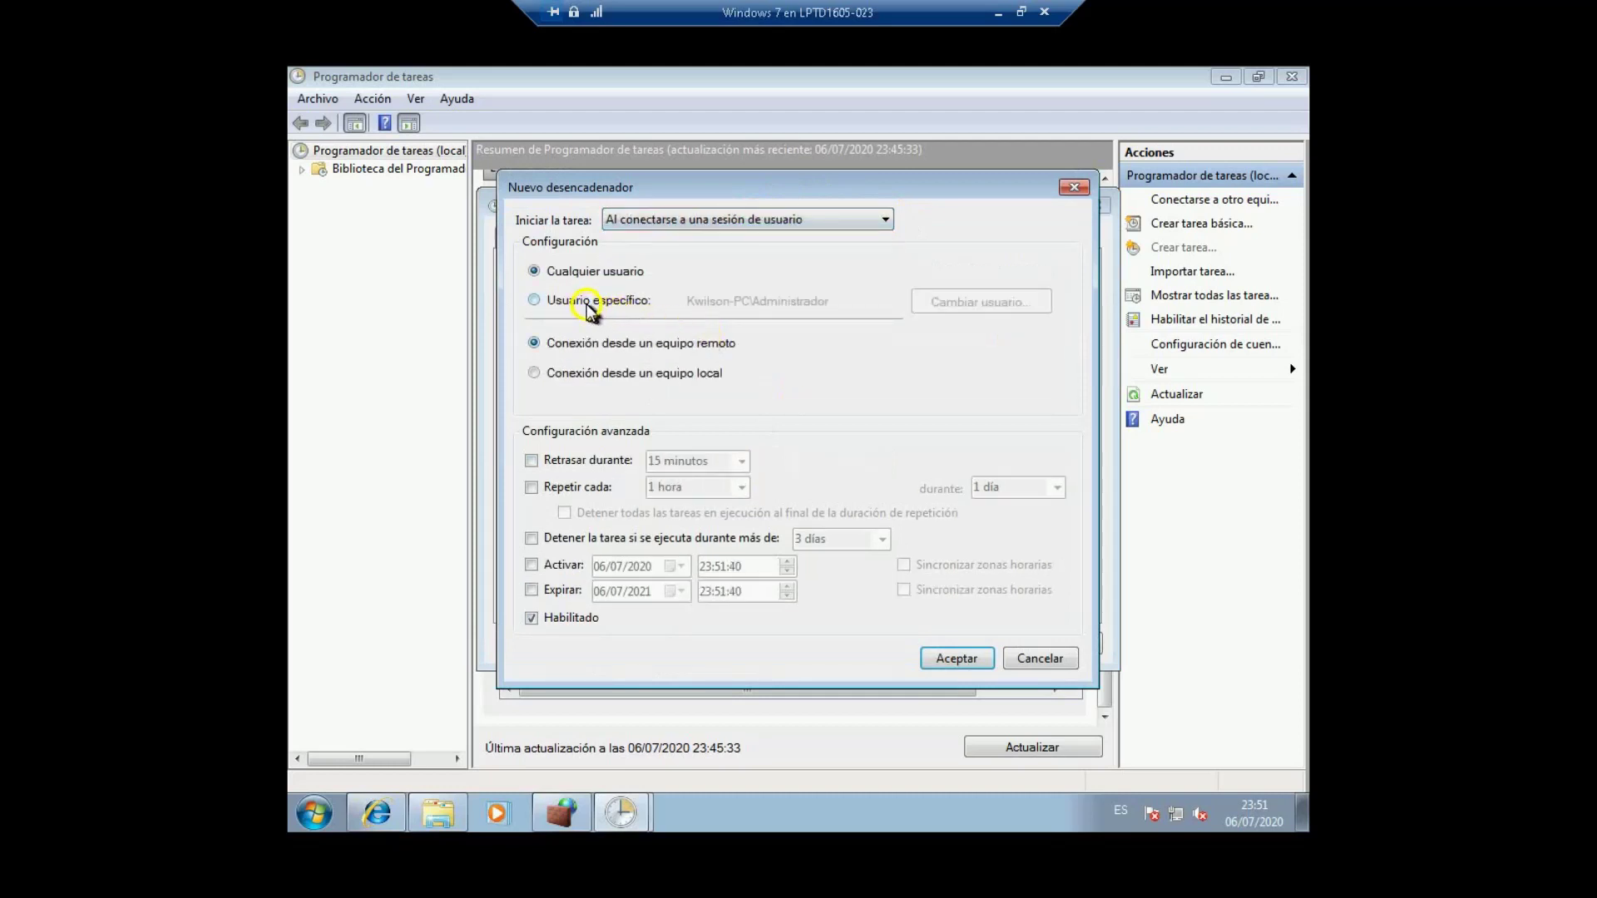
click(589, 303)
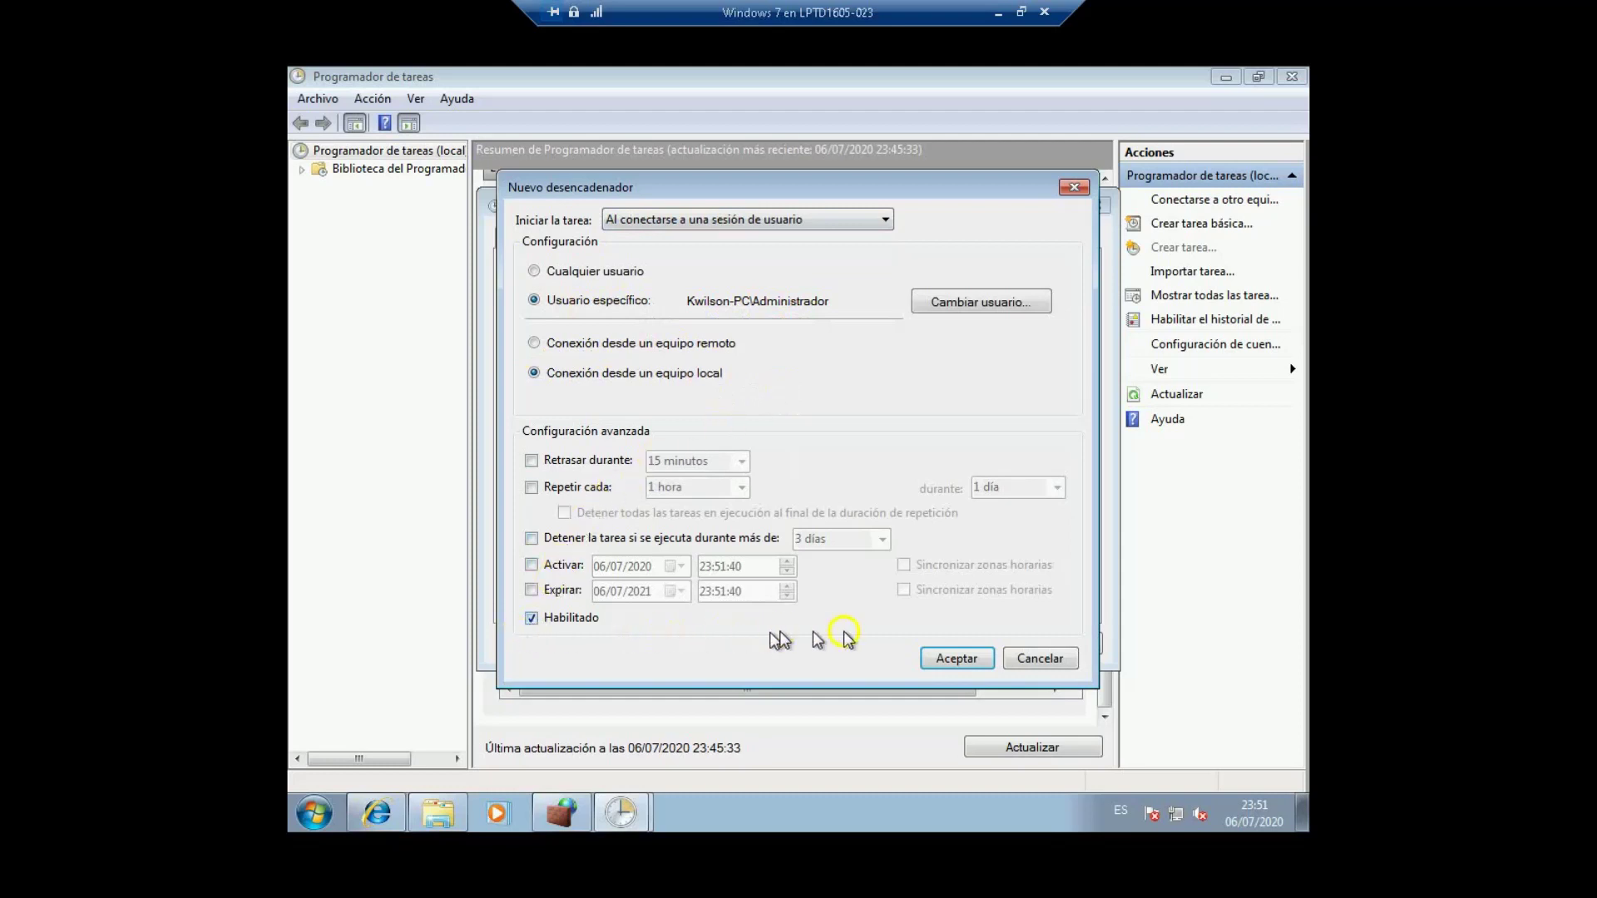
click(952, 657)
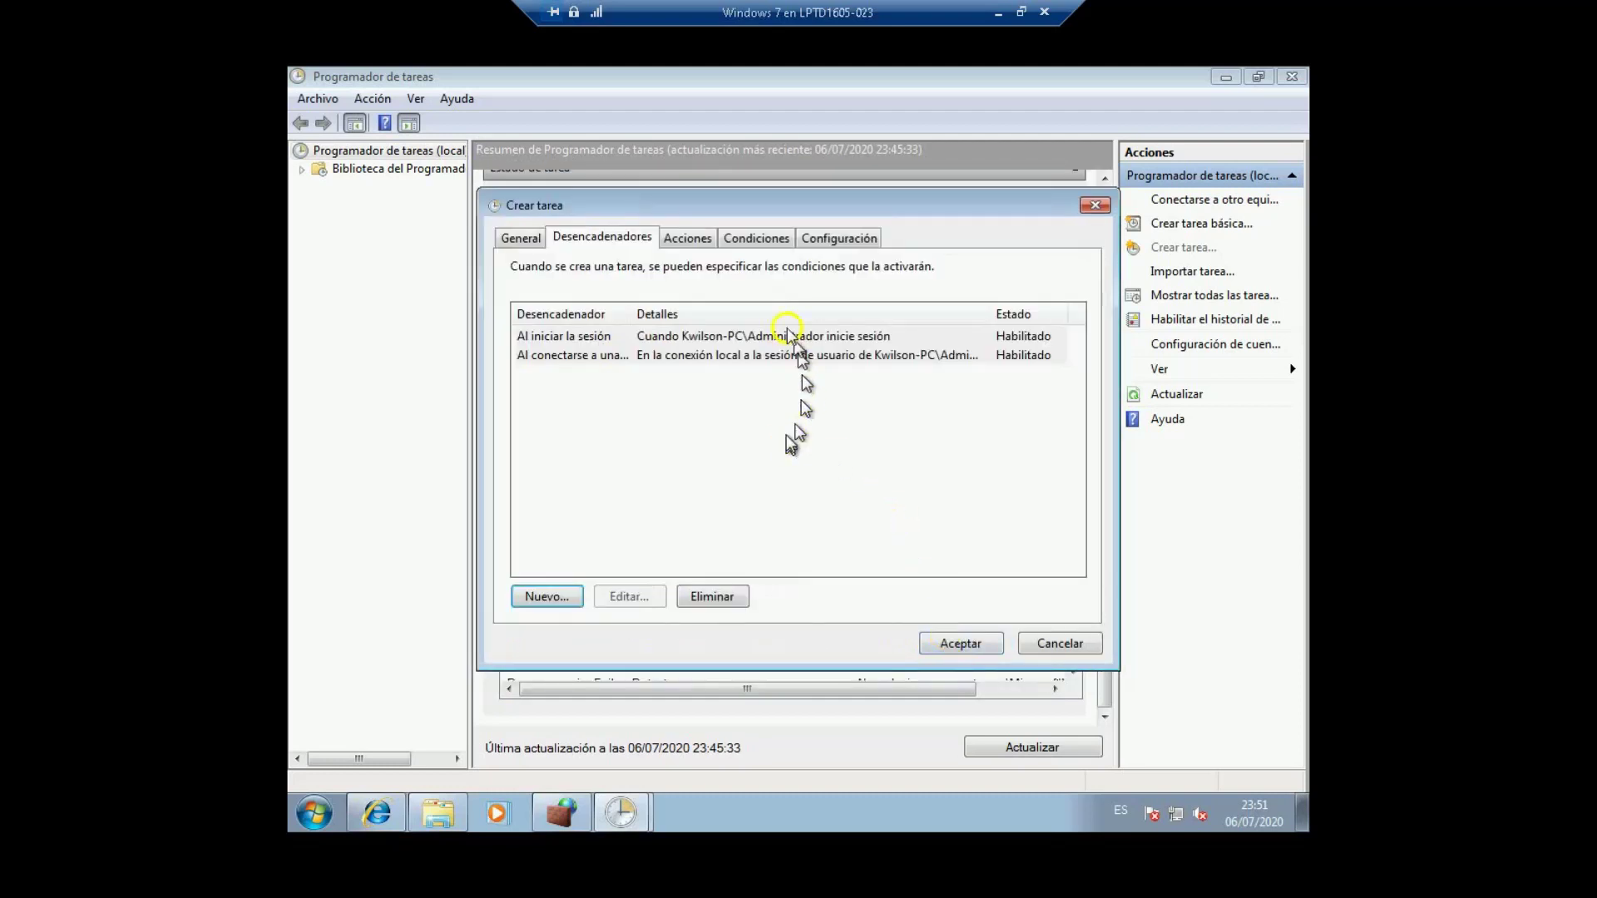
Step: Add an action that starts the program C:\bloqueaInternet\DesbloqueaInternet.bat
click(681, 241)
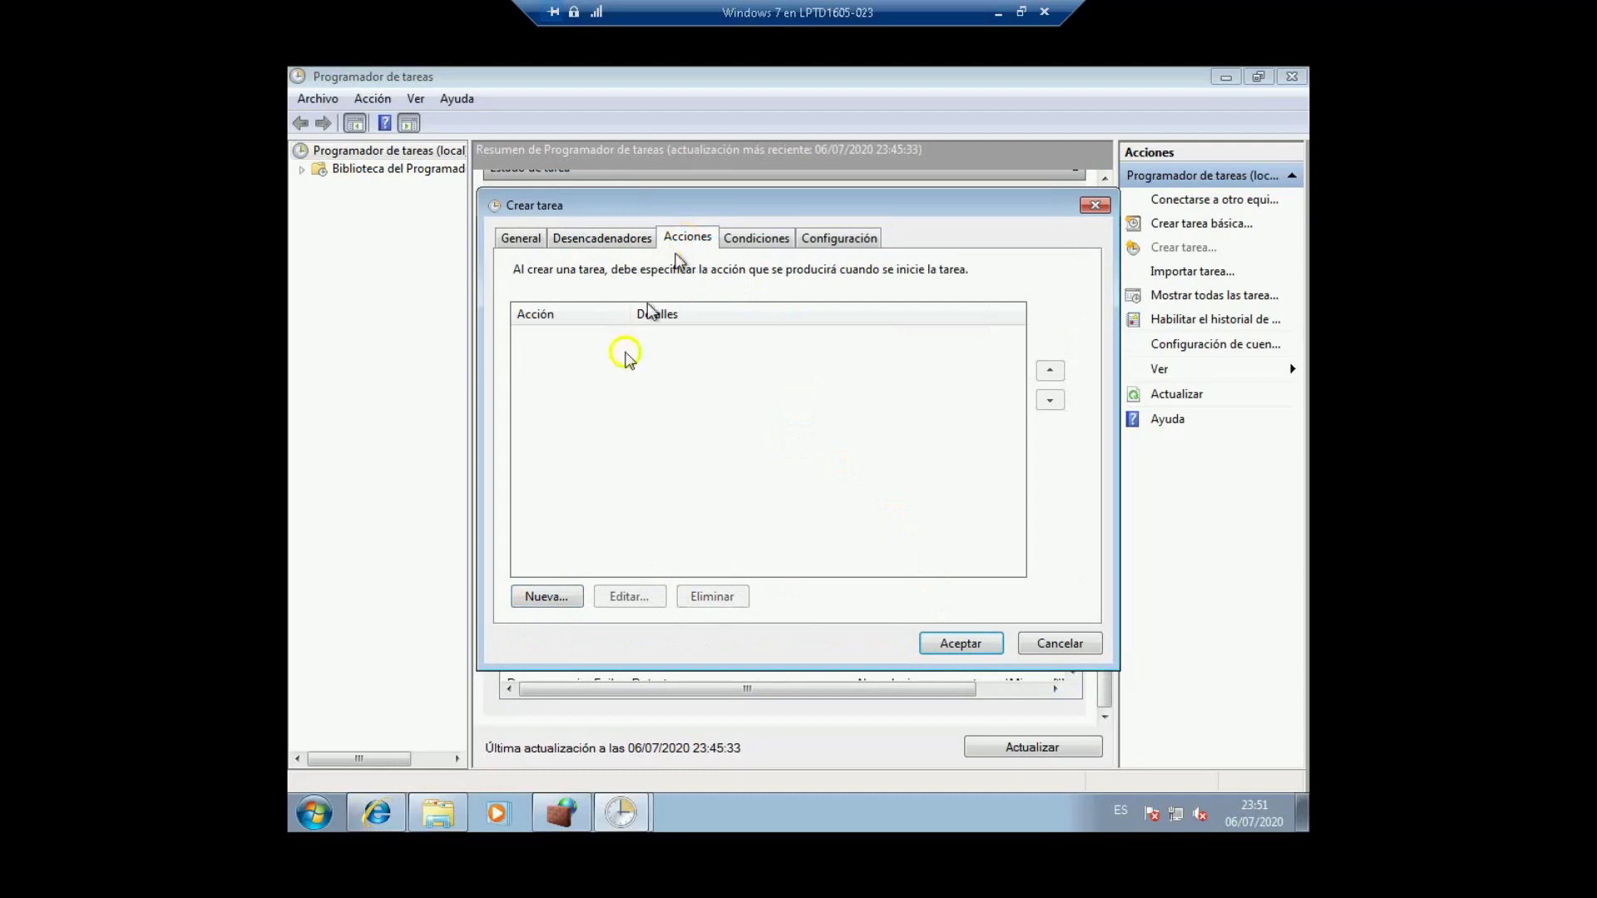
click(546, 596)
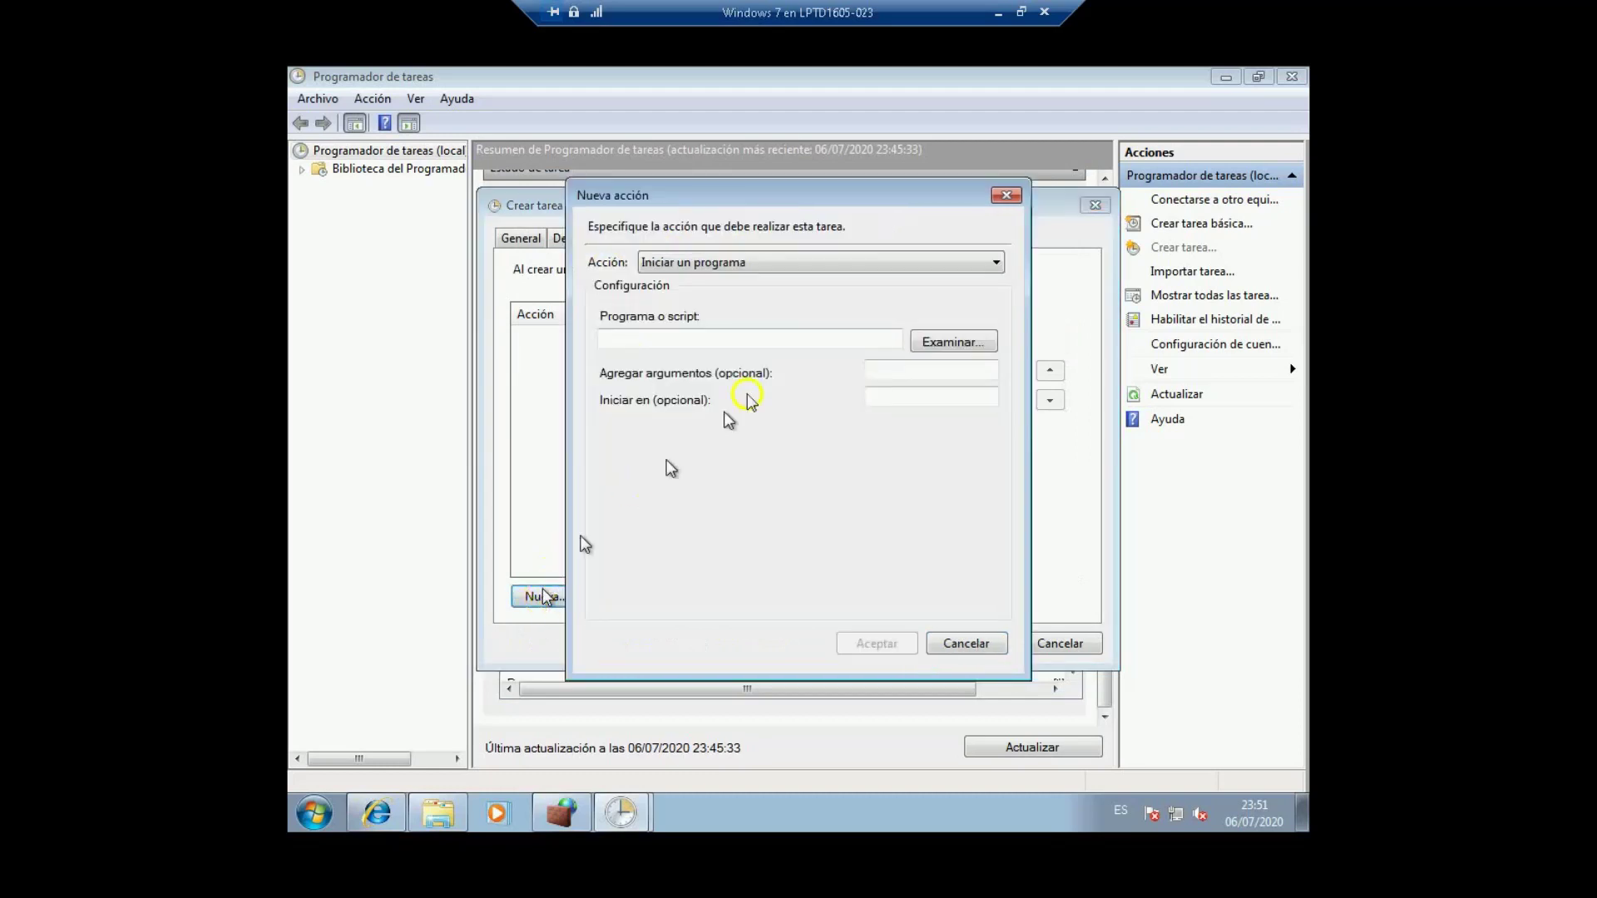
click(943, 341)
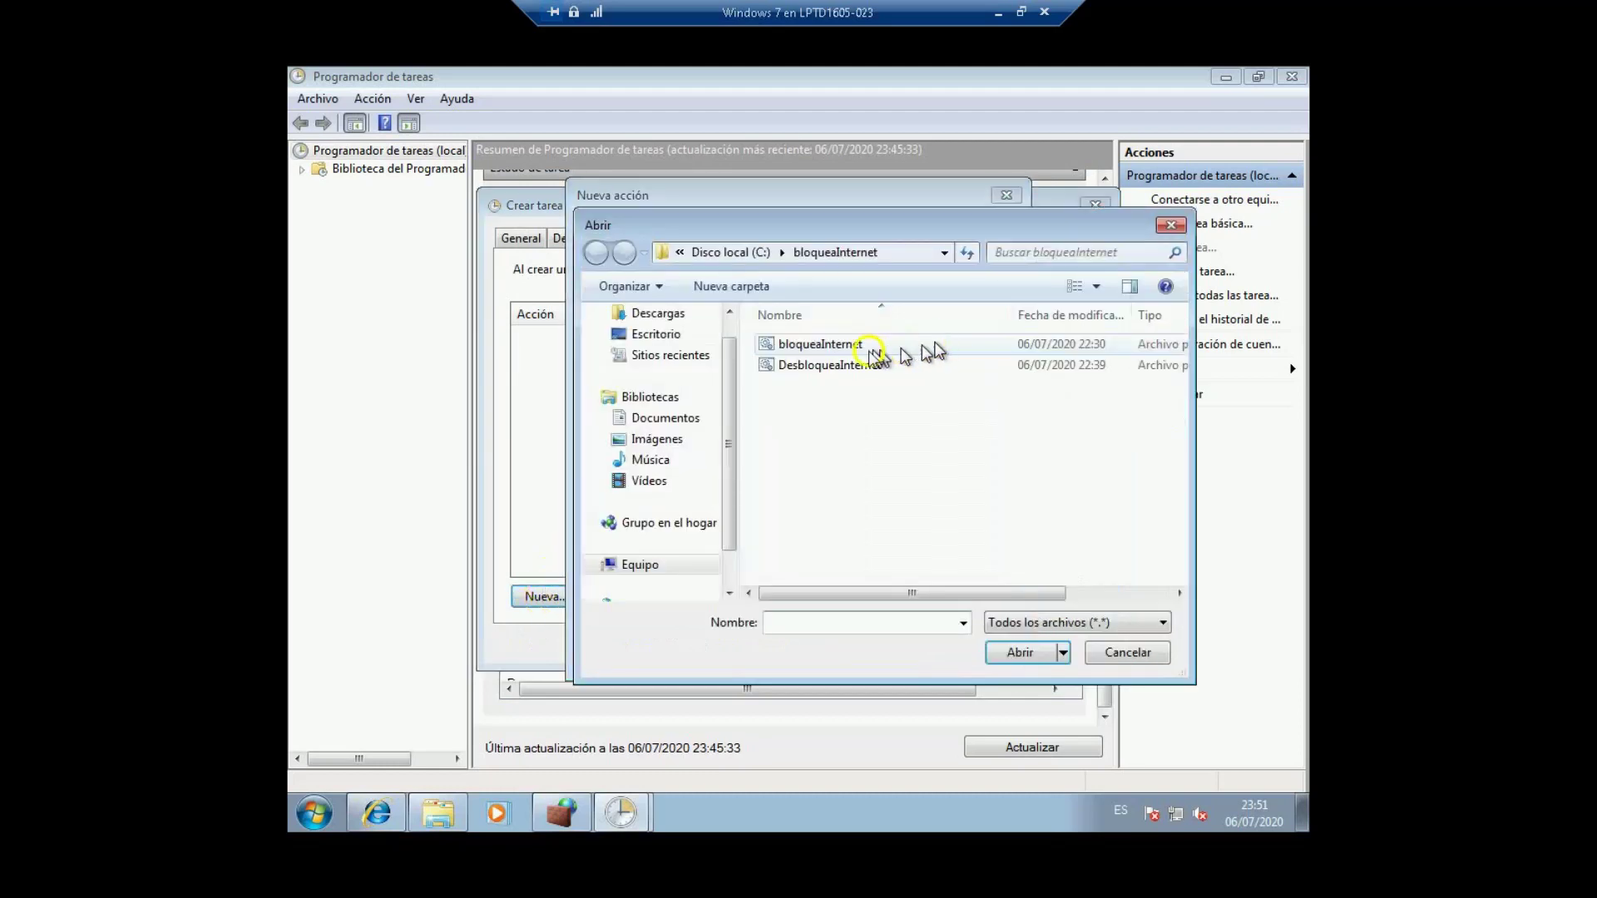
click(815, 371)
drag(815, 371, 853, 366)
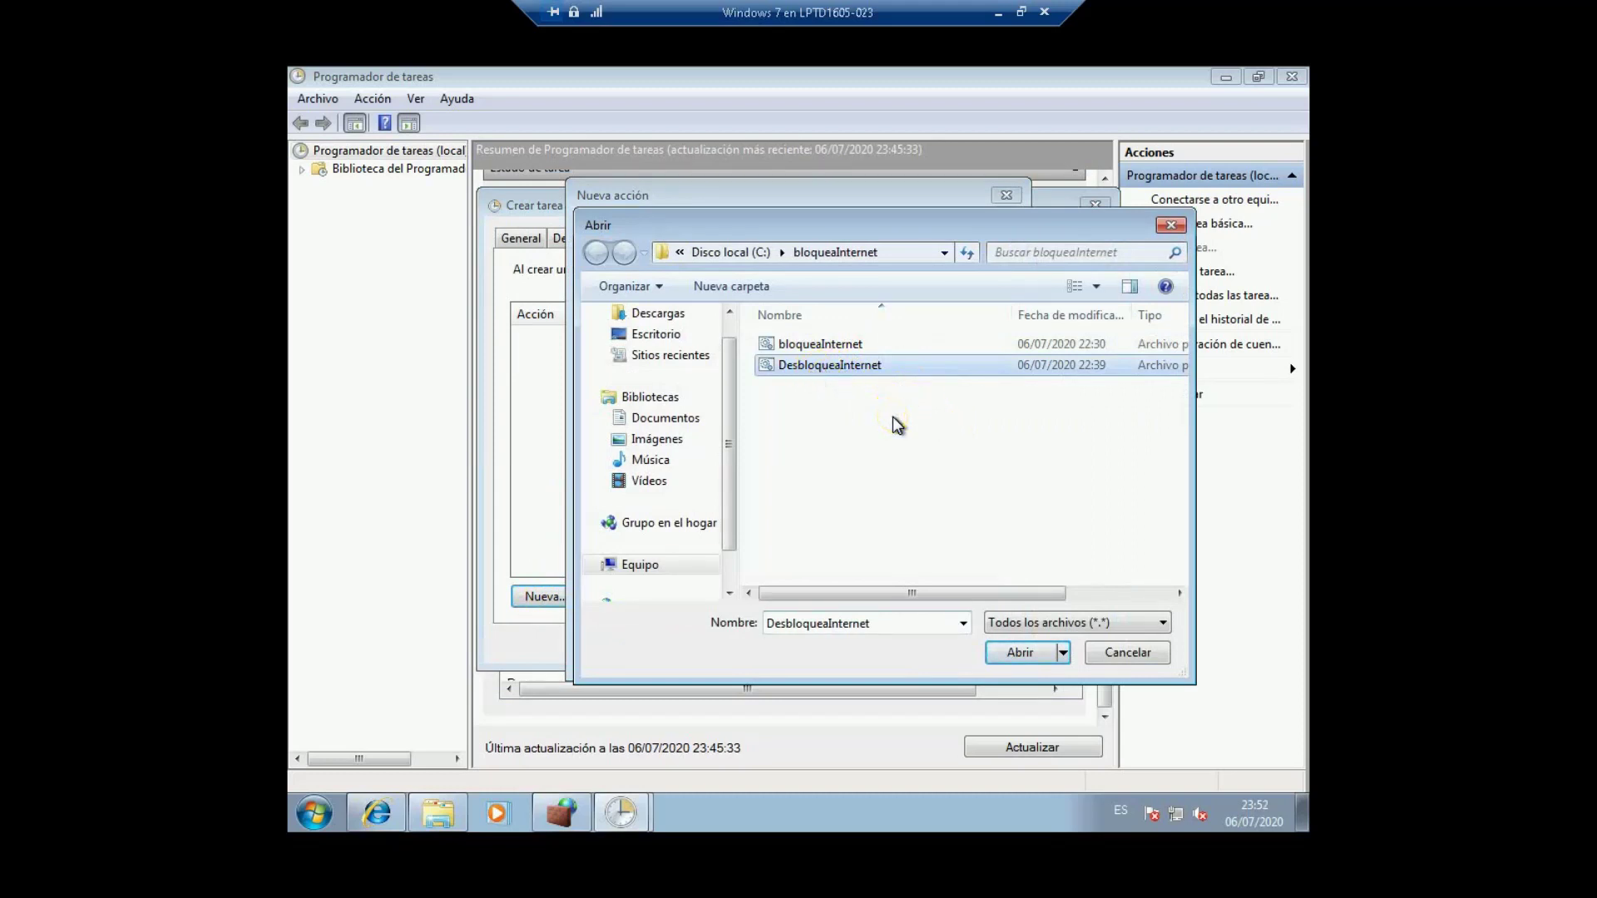
click(1010, 655)
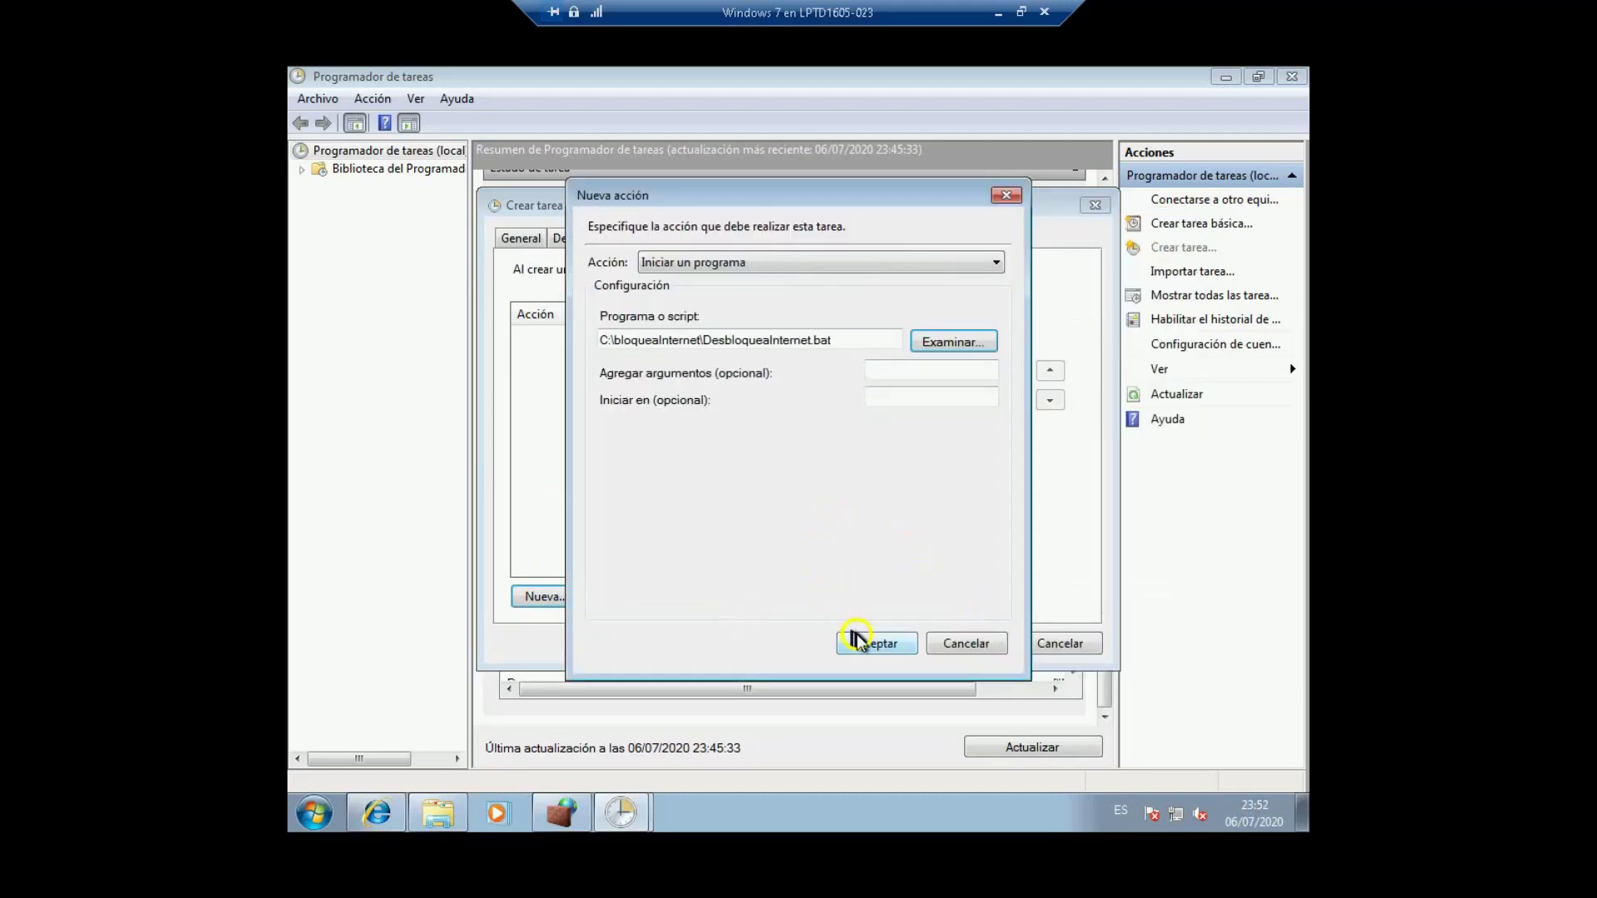
click(857, 640)
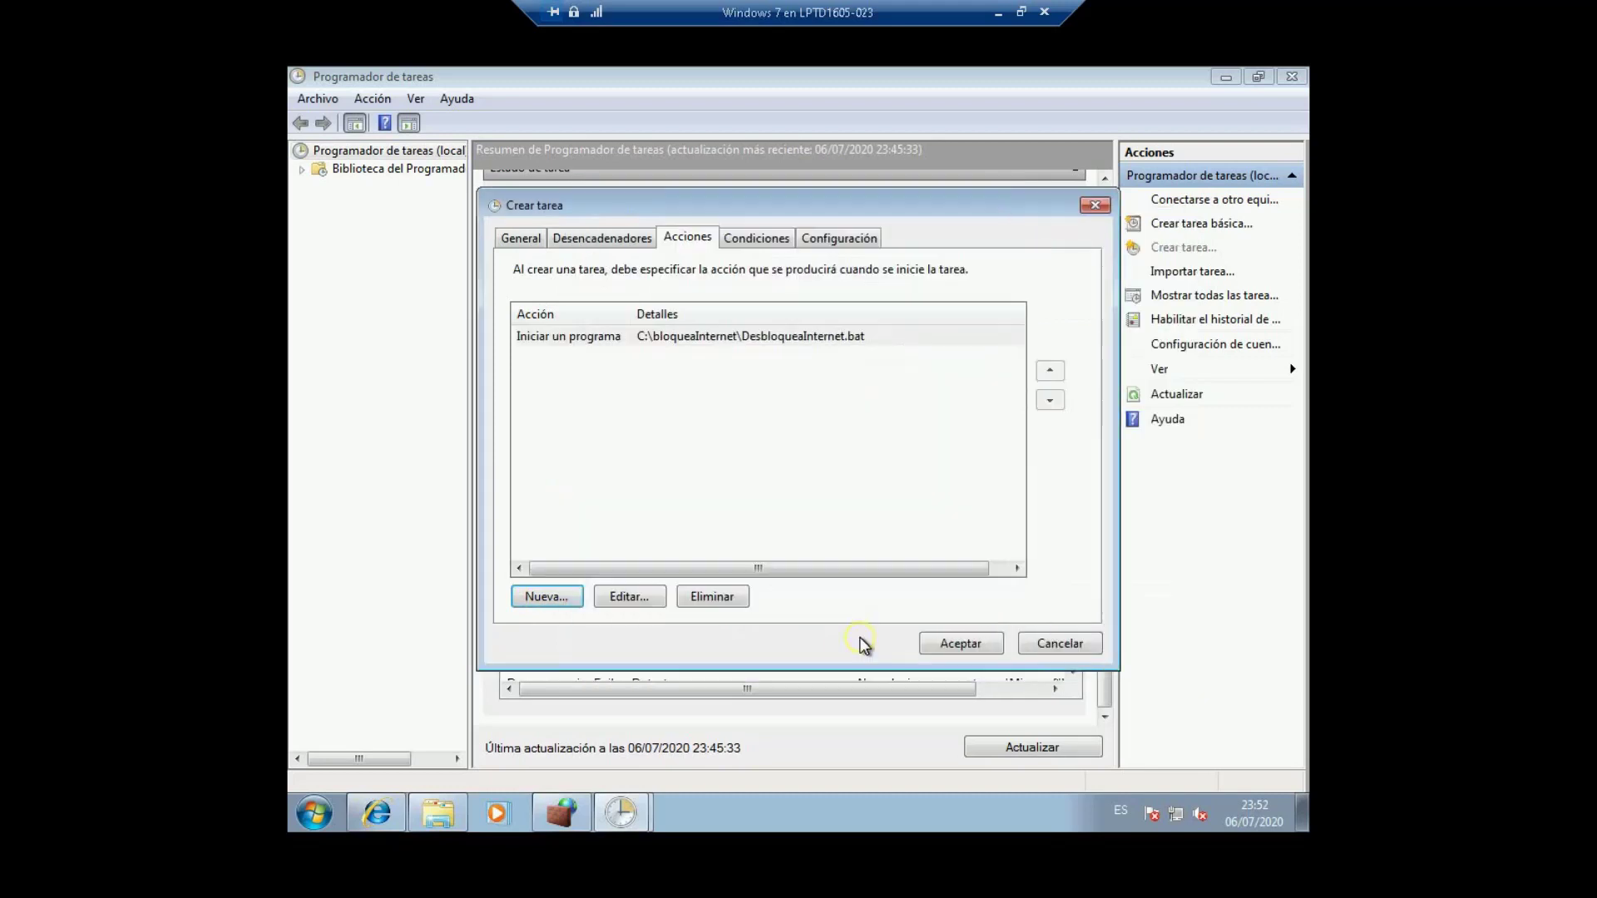
Step: On the Conditions tab, stop requiring AC power for the task
click(752, 239)
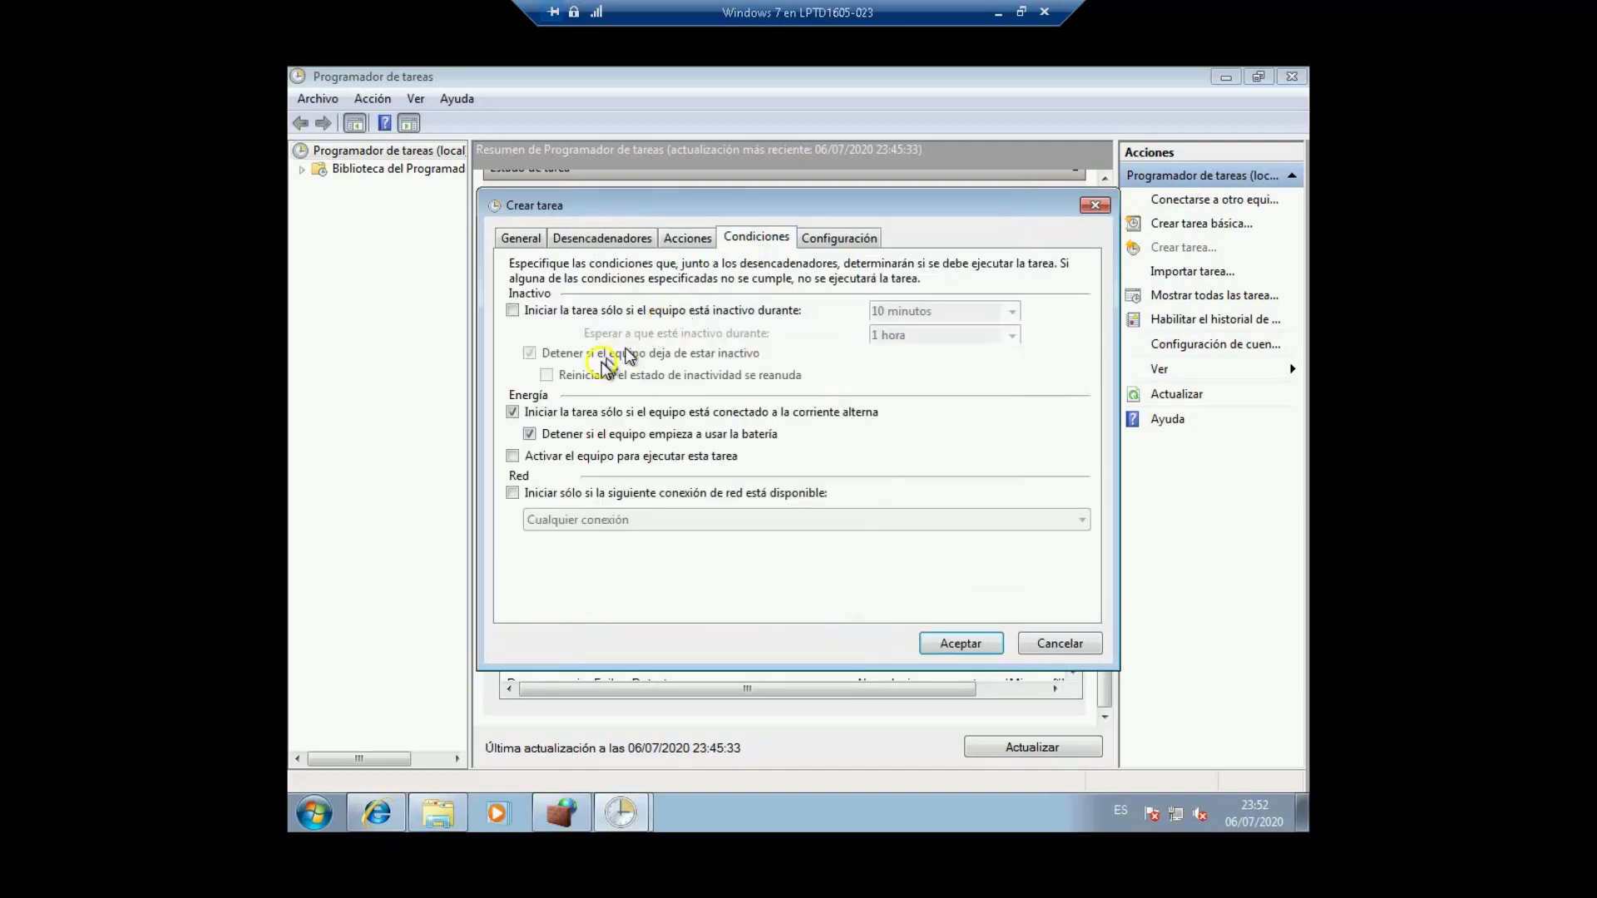
click(513, 412)
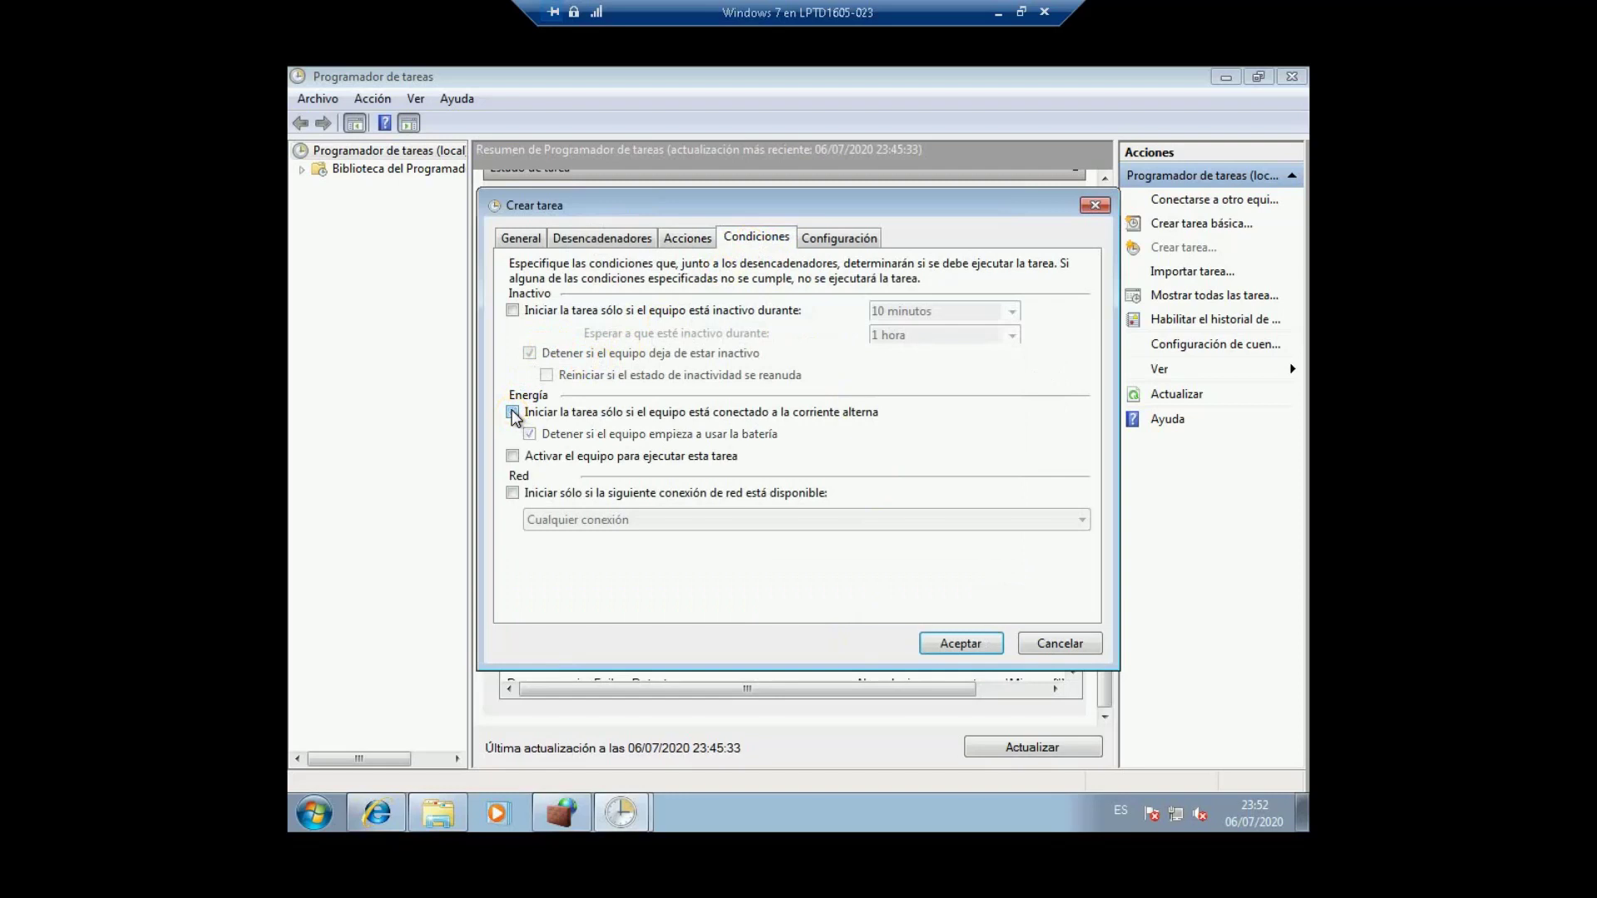
click(512, 412)
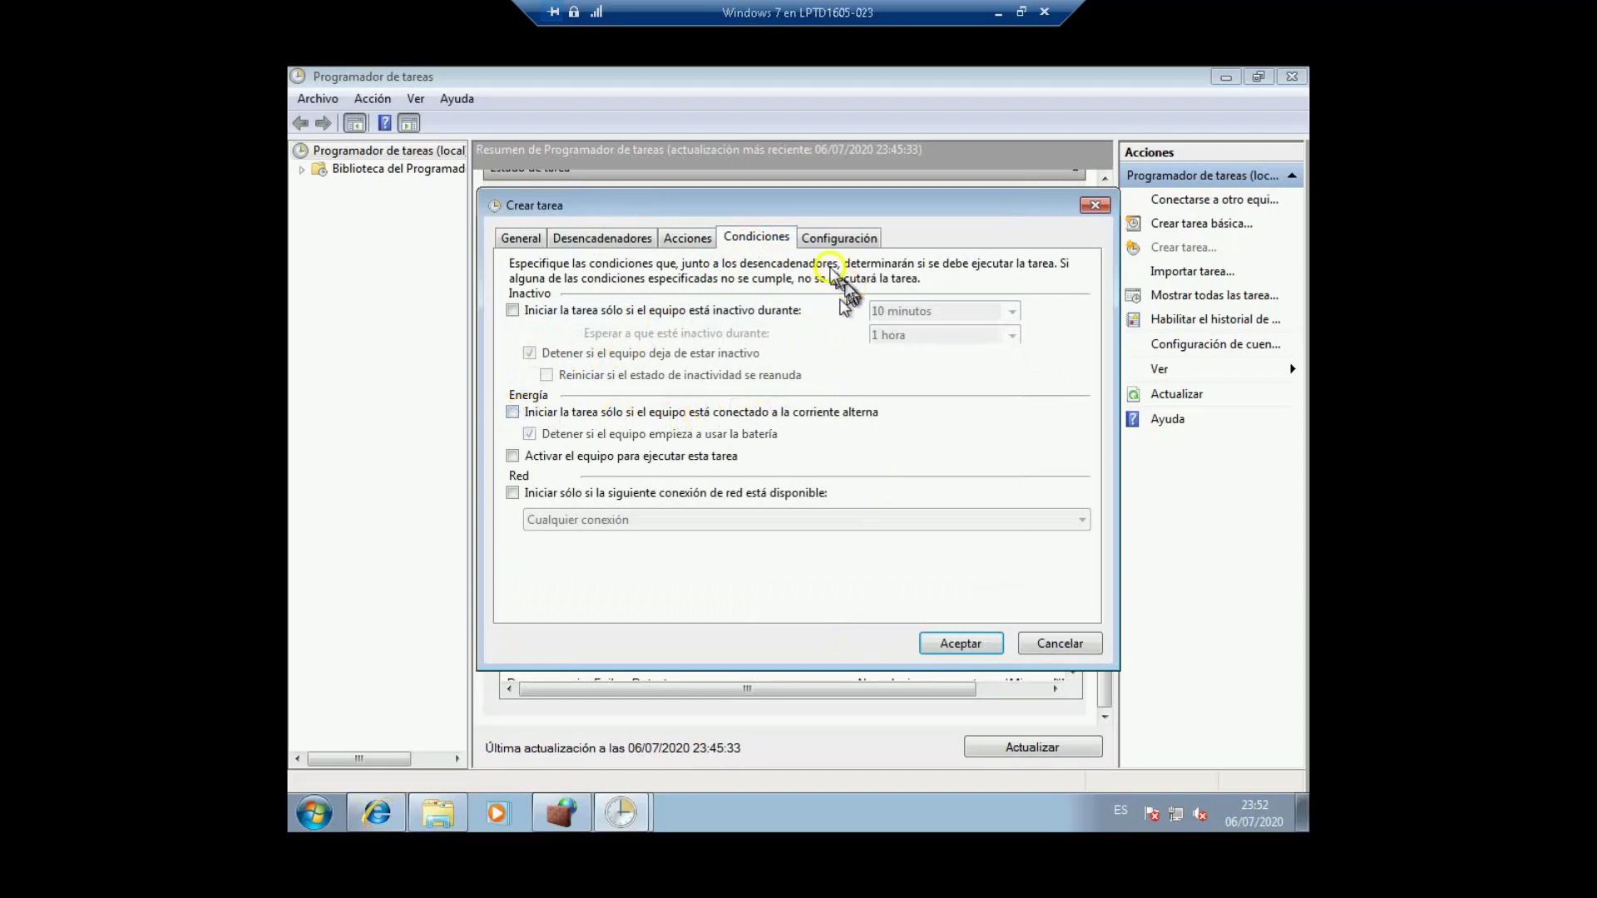
Step: On Settings, disable run on demand, the 3-day run limit, and forced stop on request
click(827, 241)
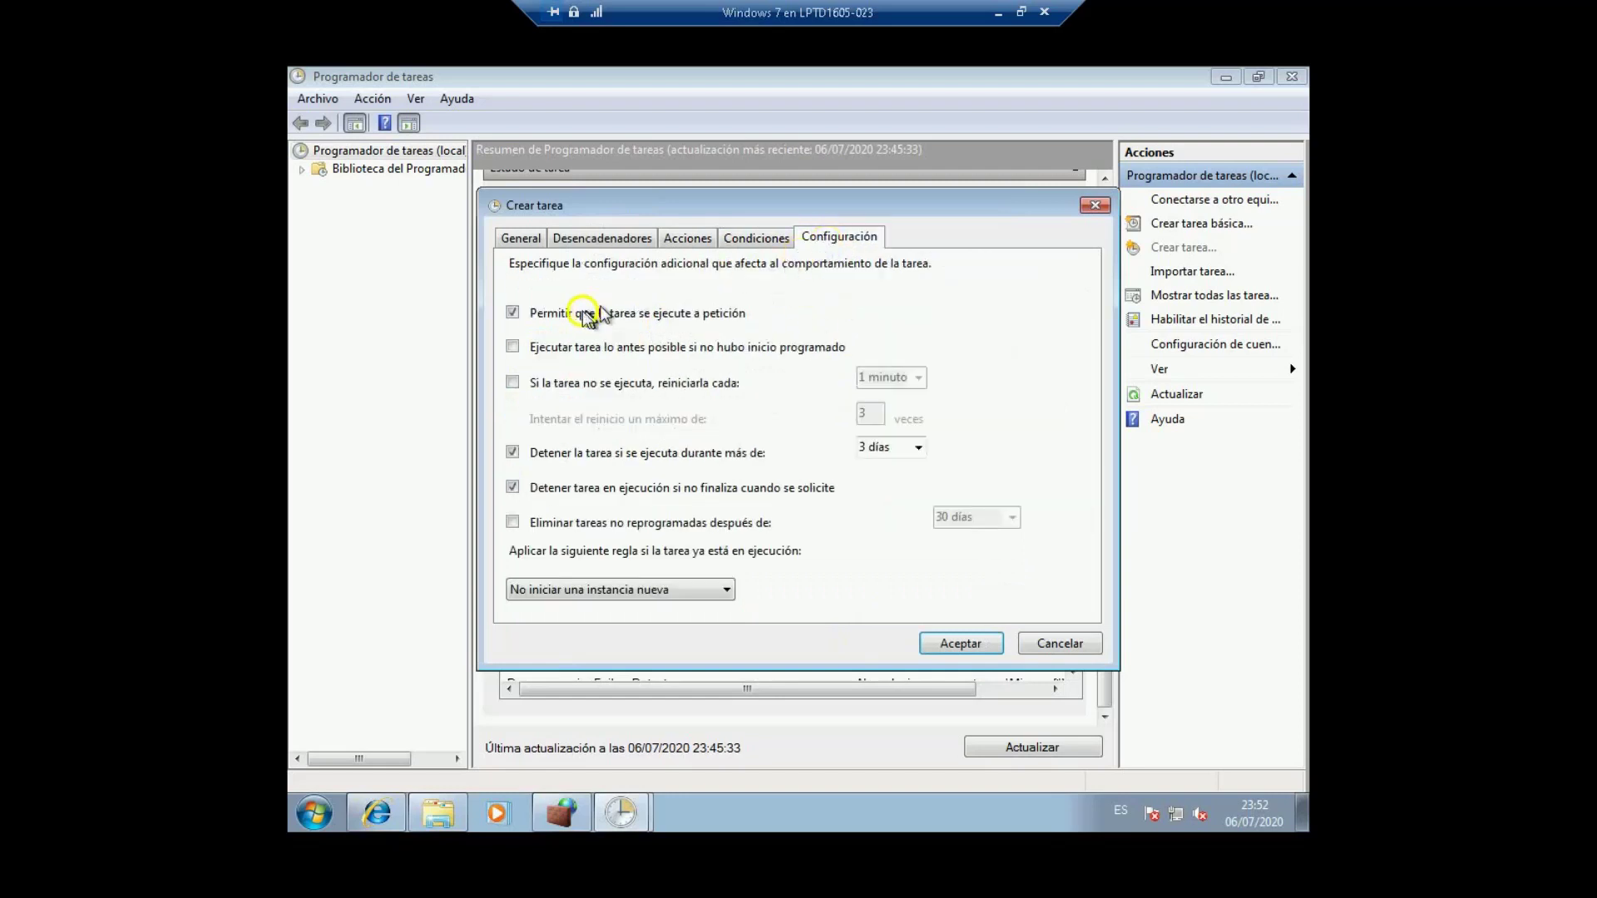
click(512, 312)
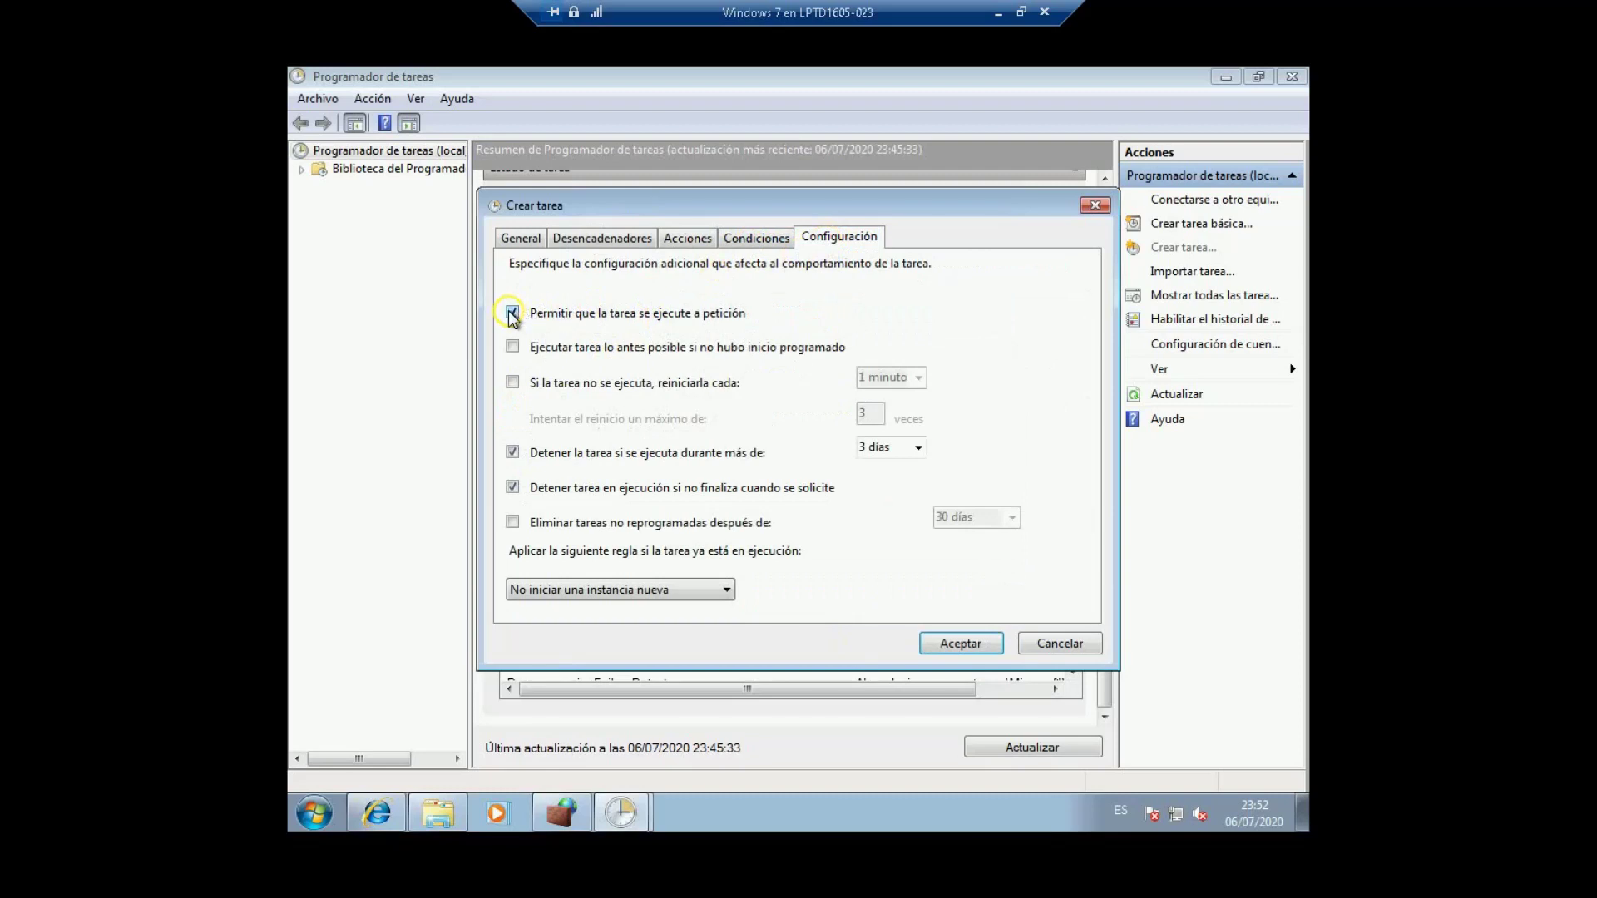
click(512, 452)
click(512, 487)
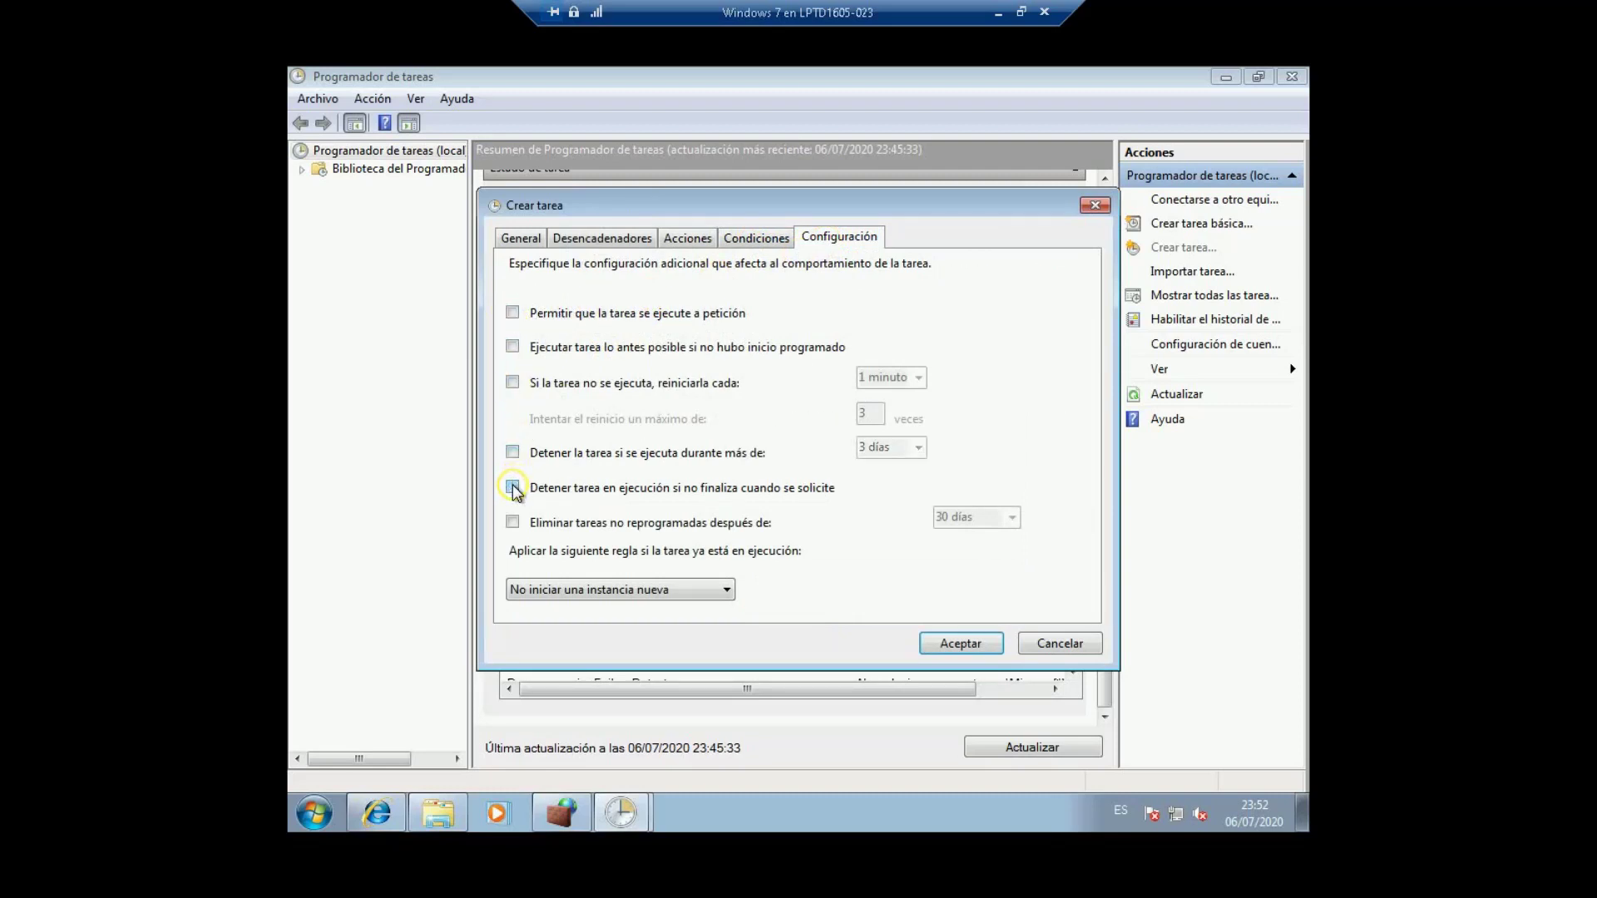
Step: Save the desbloqueaInternet task, check bloqueaInternet and desbloqueaInternet in the active tasks, and restore the window
click(965, 645)
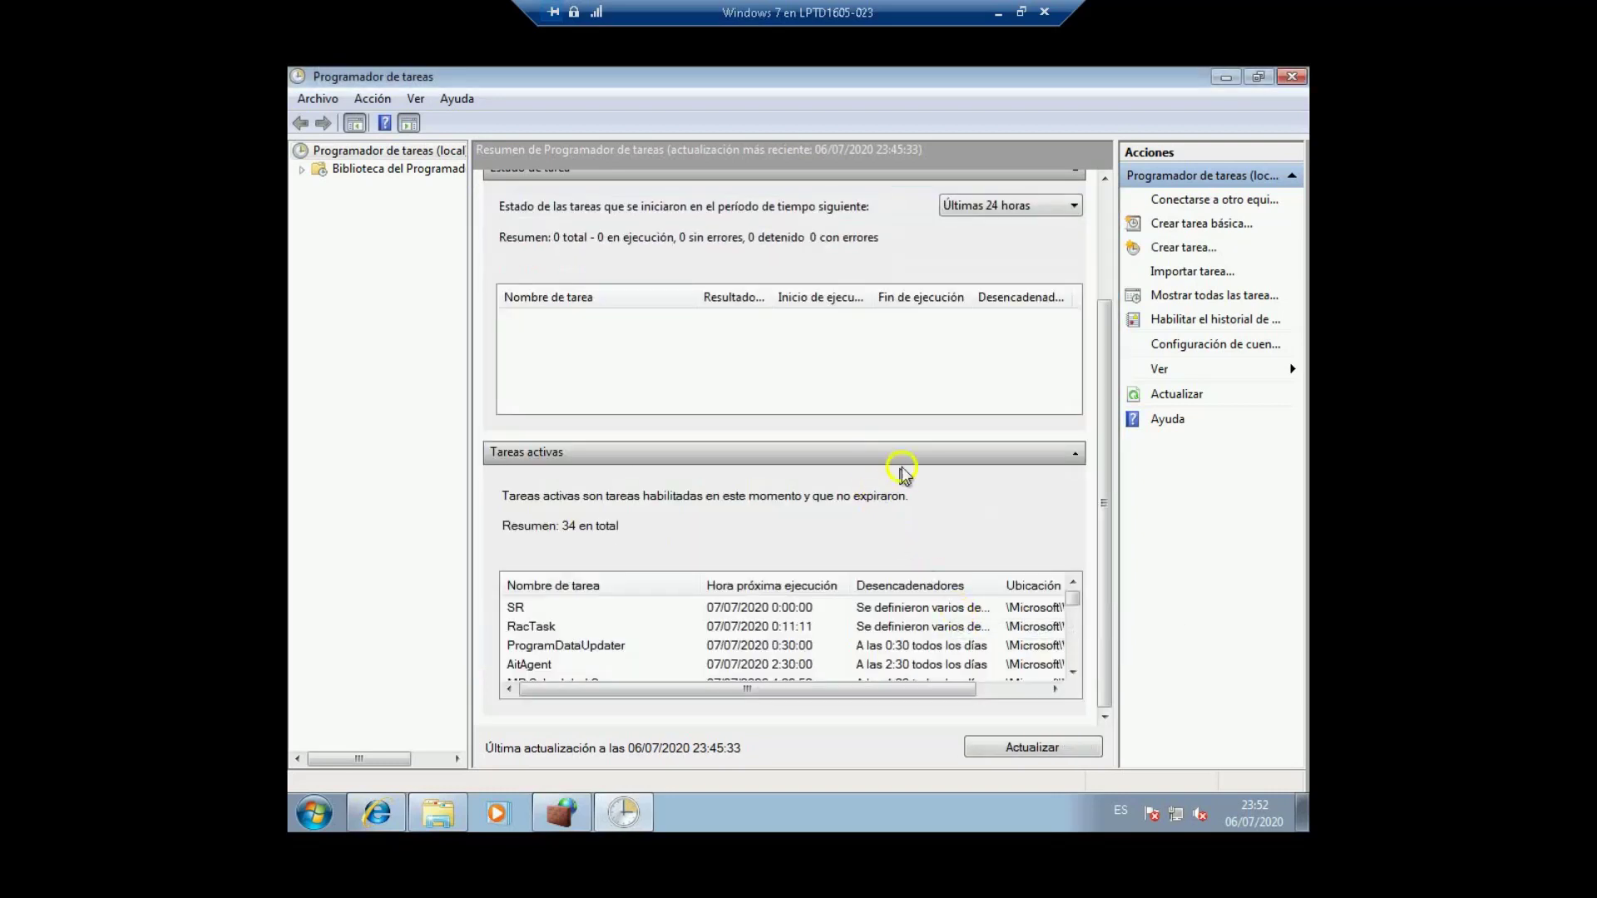
drag(1108, 391, 1106, 506)
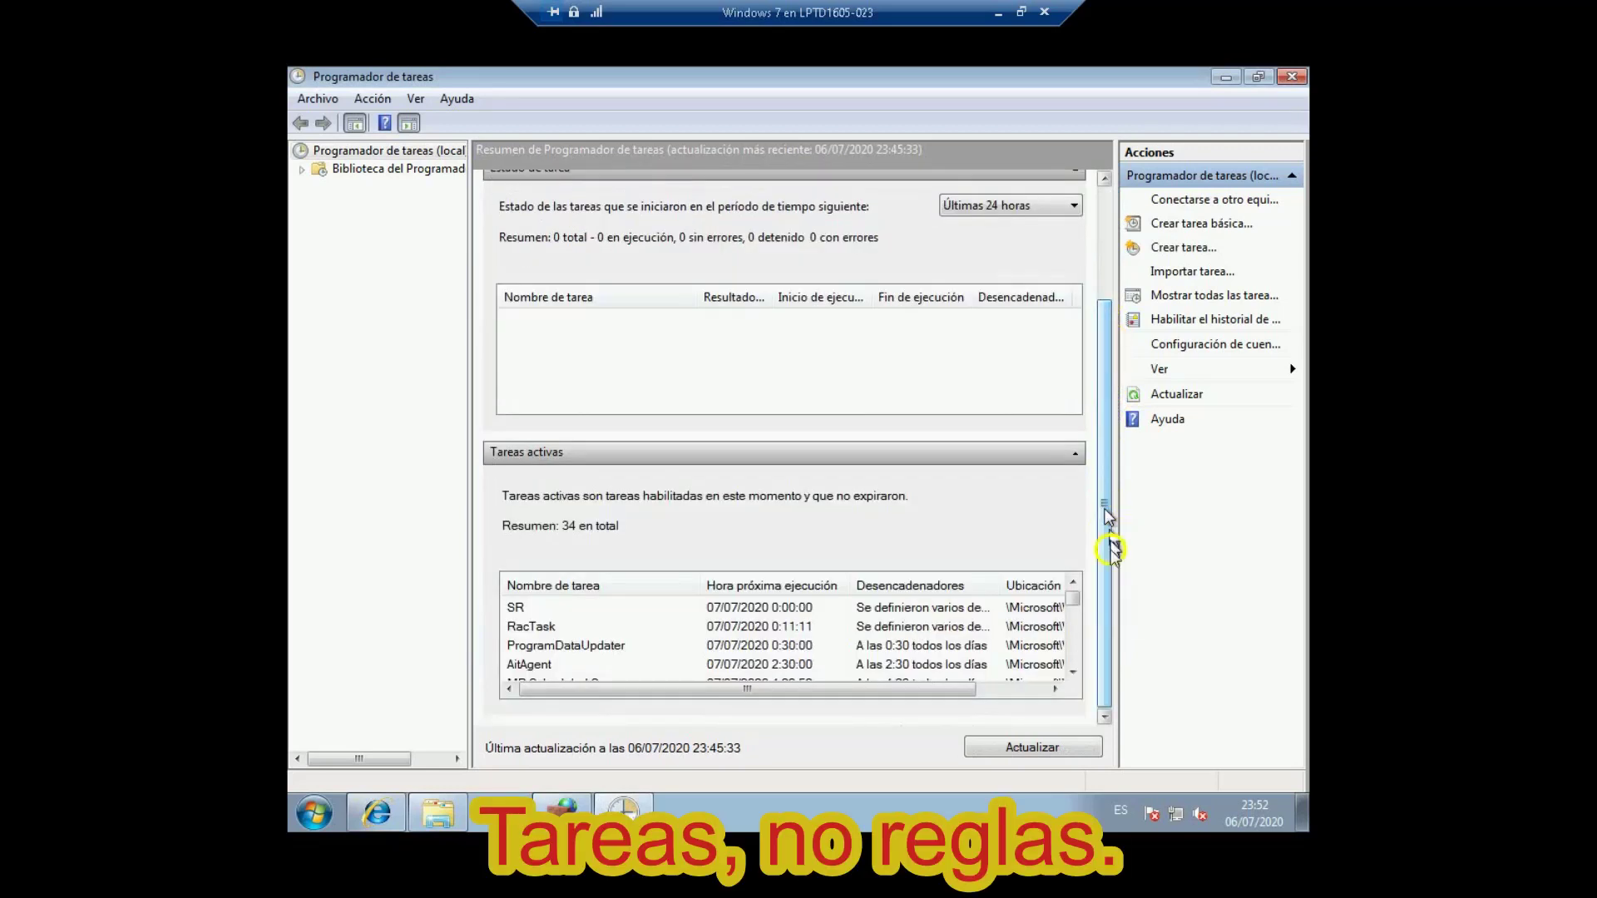
click(1067, 599)
drag(1070, 603, 1072, 634)
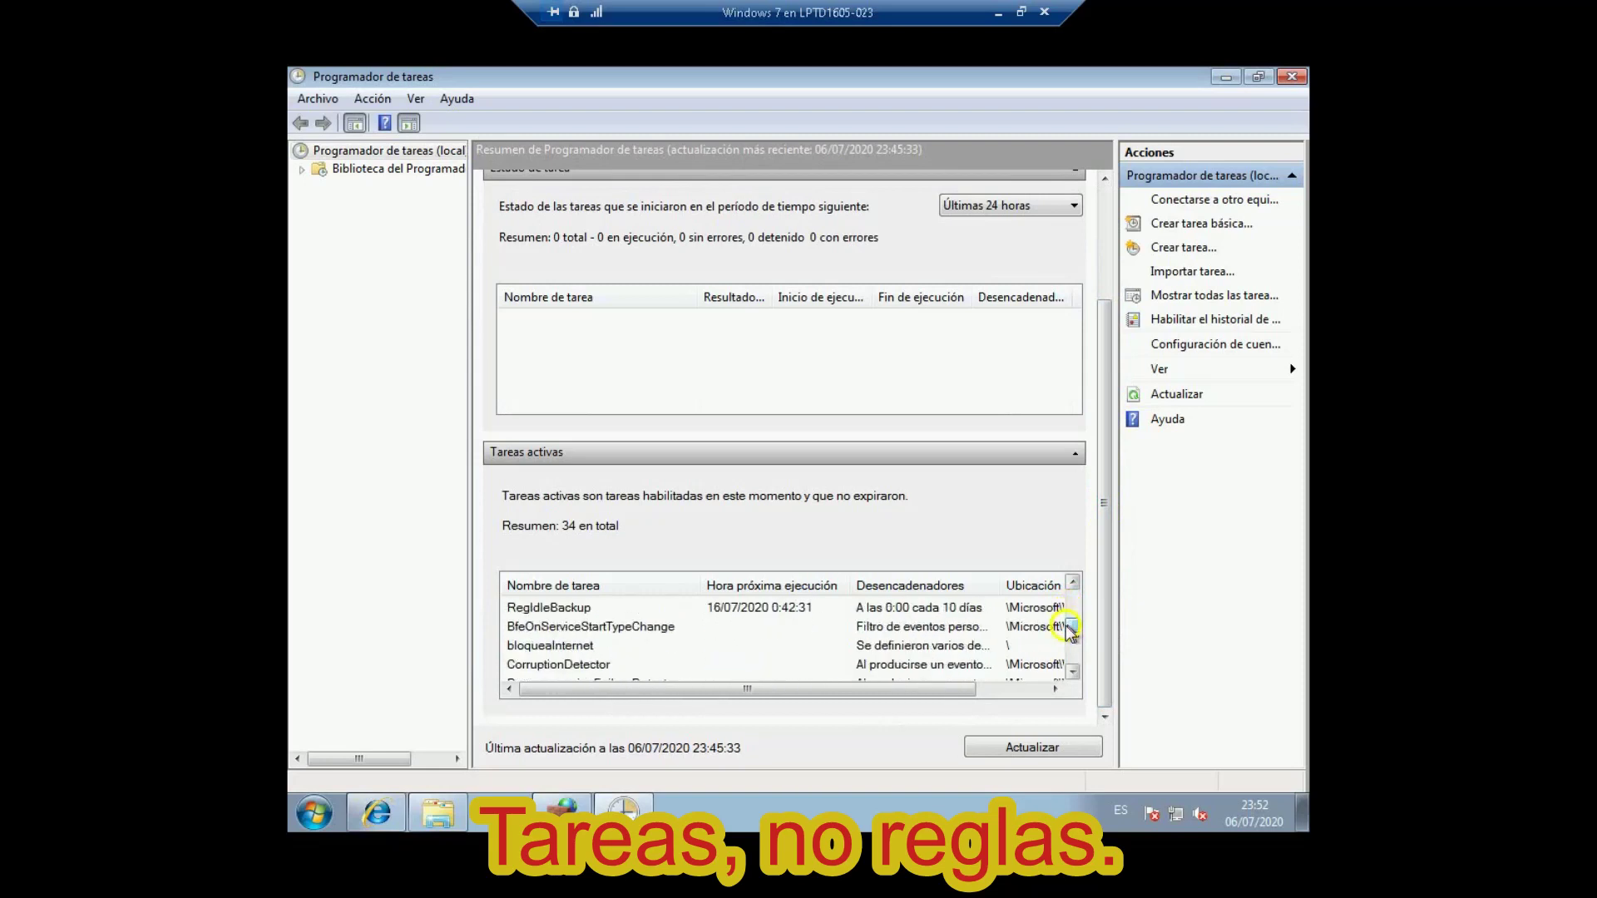
click(514, 648)
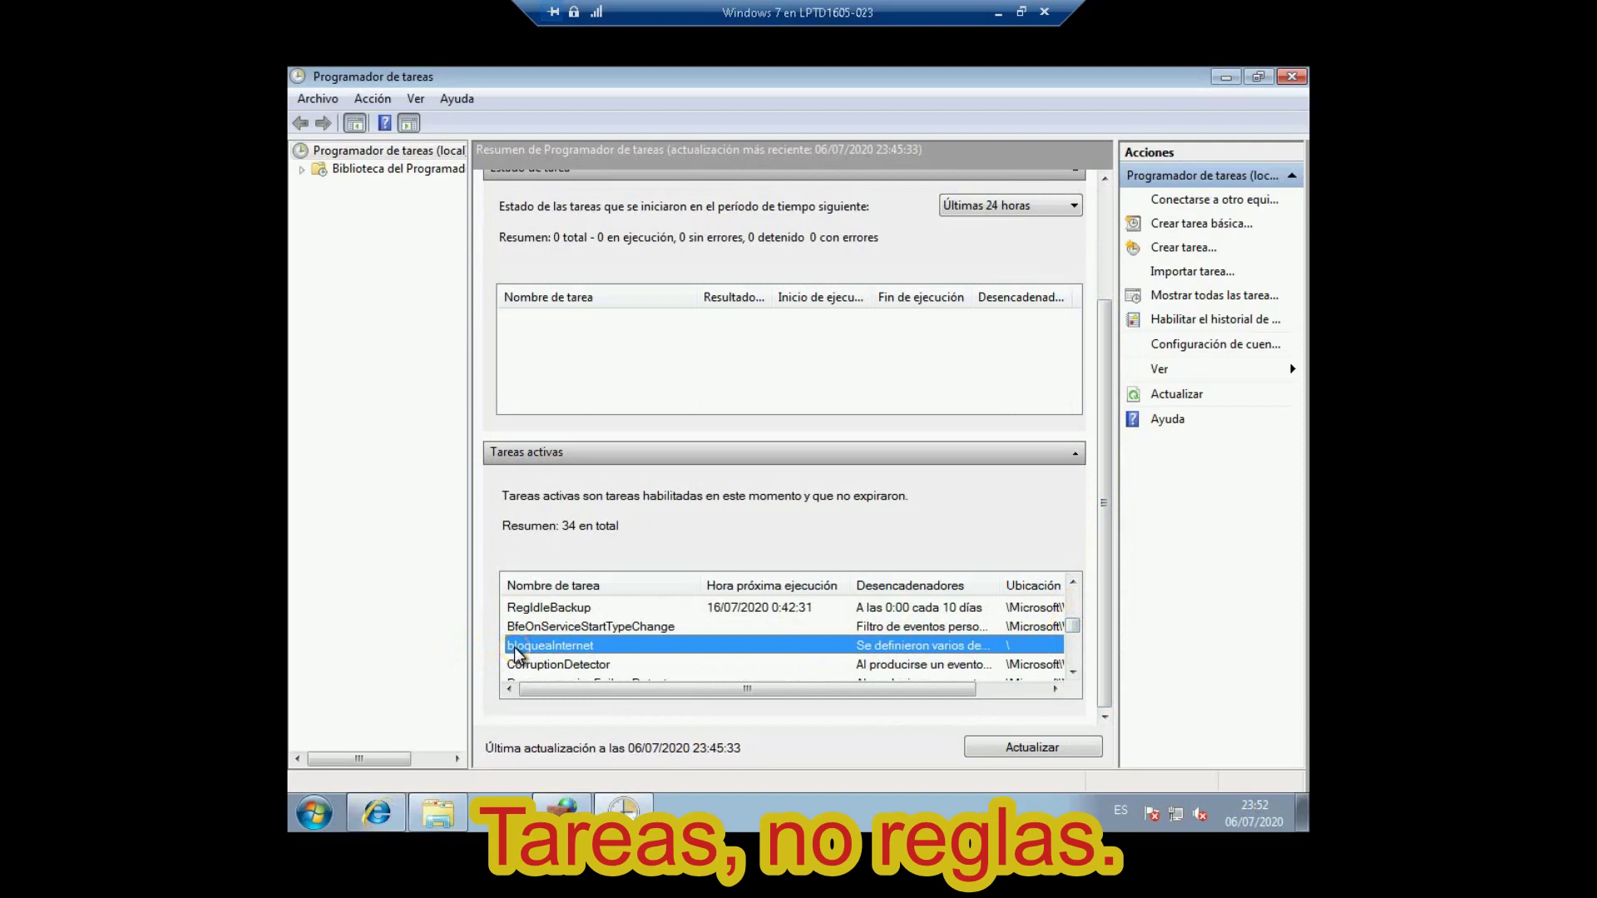
key(d)
key(d)
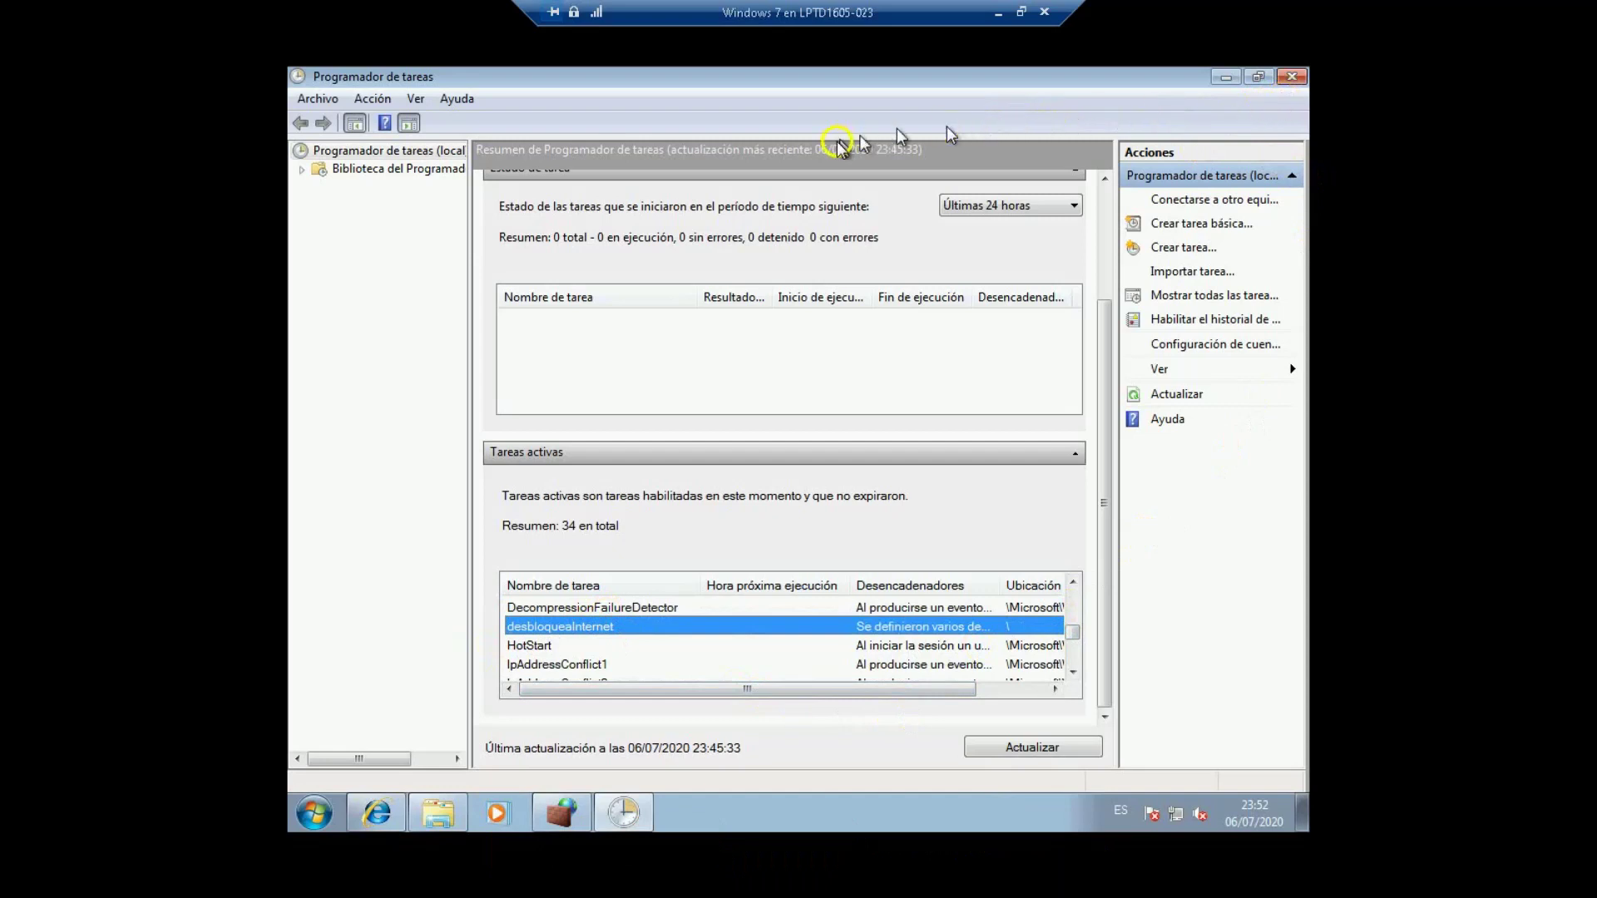
click(1257, 76)
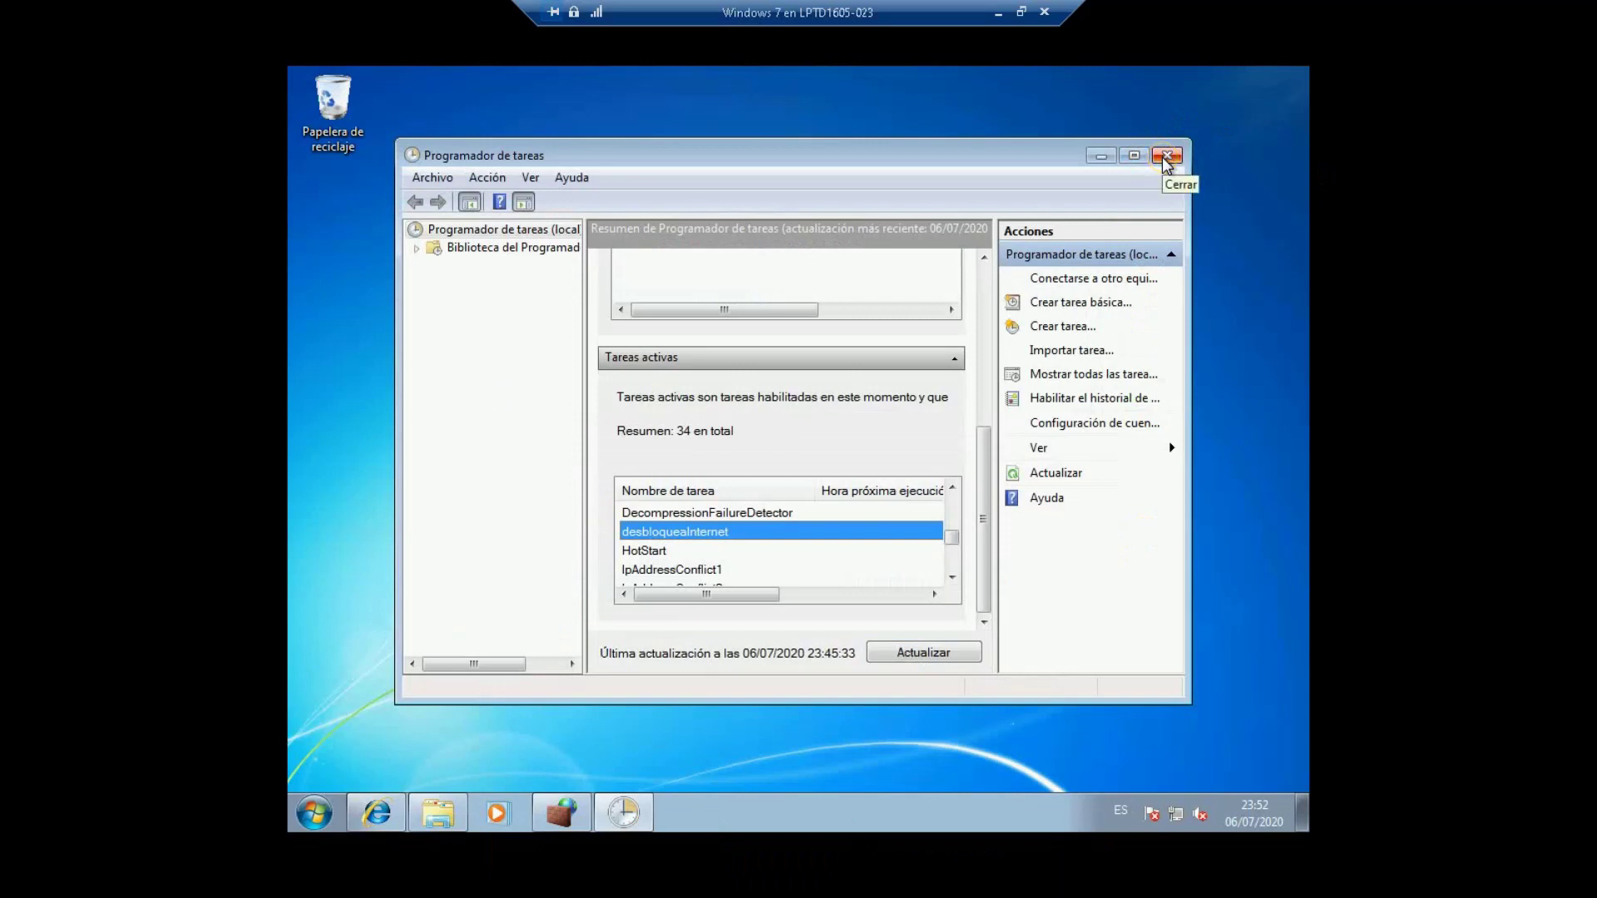
Step: Close Task Scheduler and disable the bloqueaInternet rule under Reglas de salida in the firewall console
click(1167, 156)
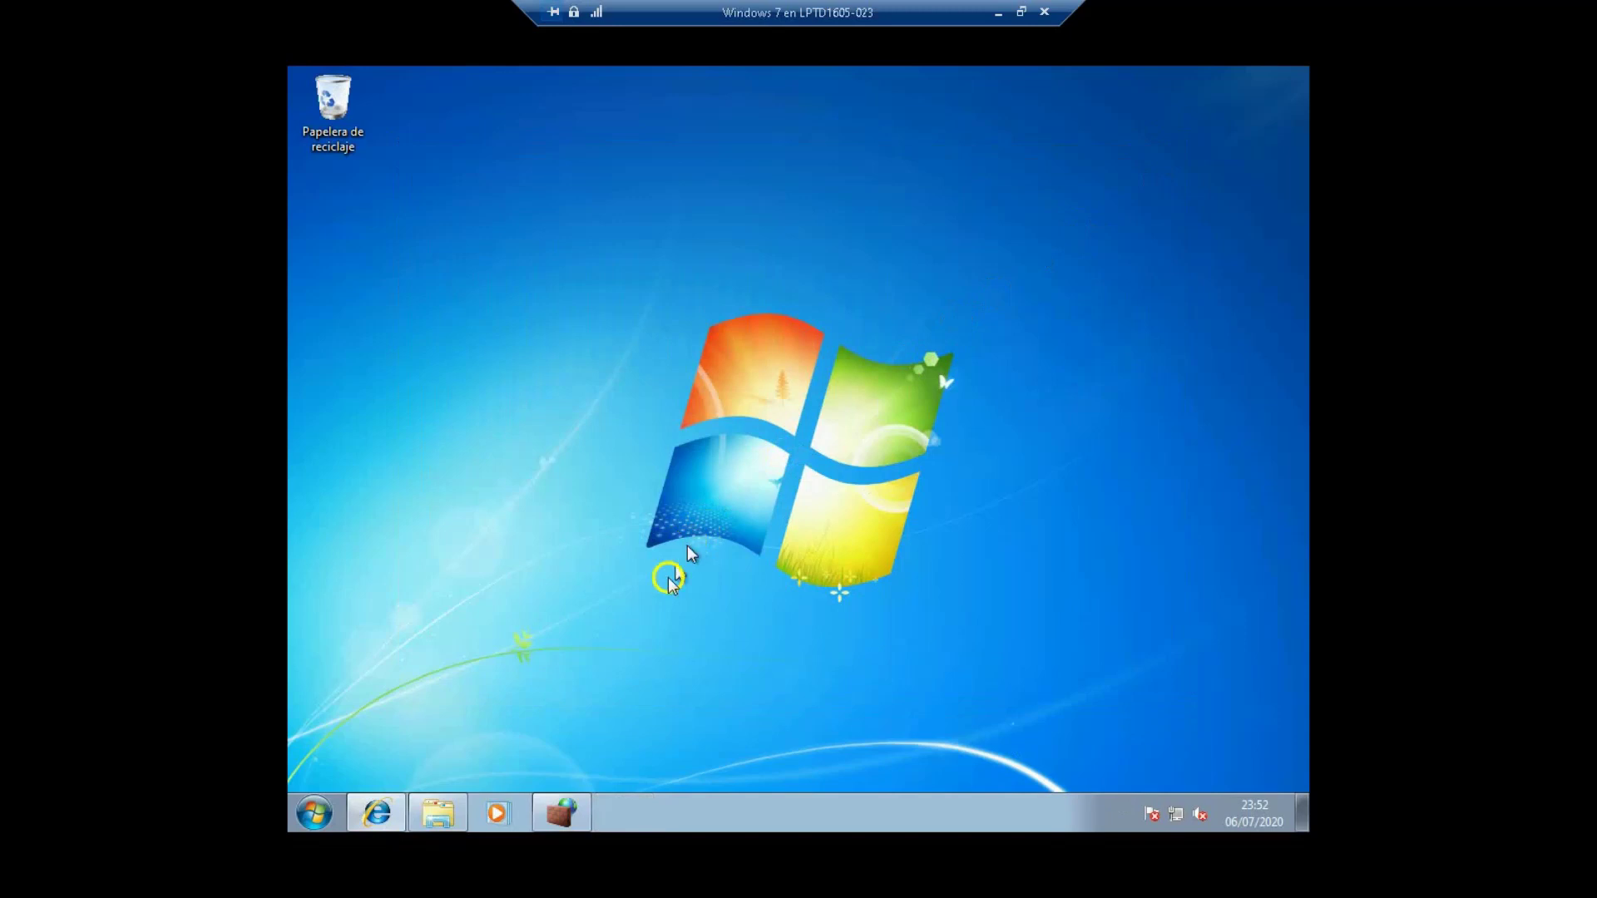
click(566, 814)
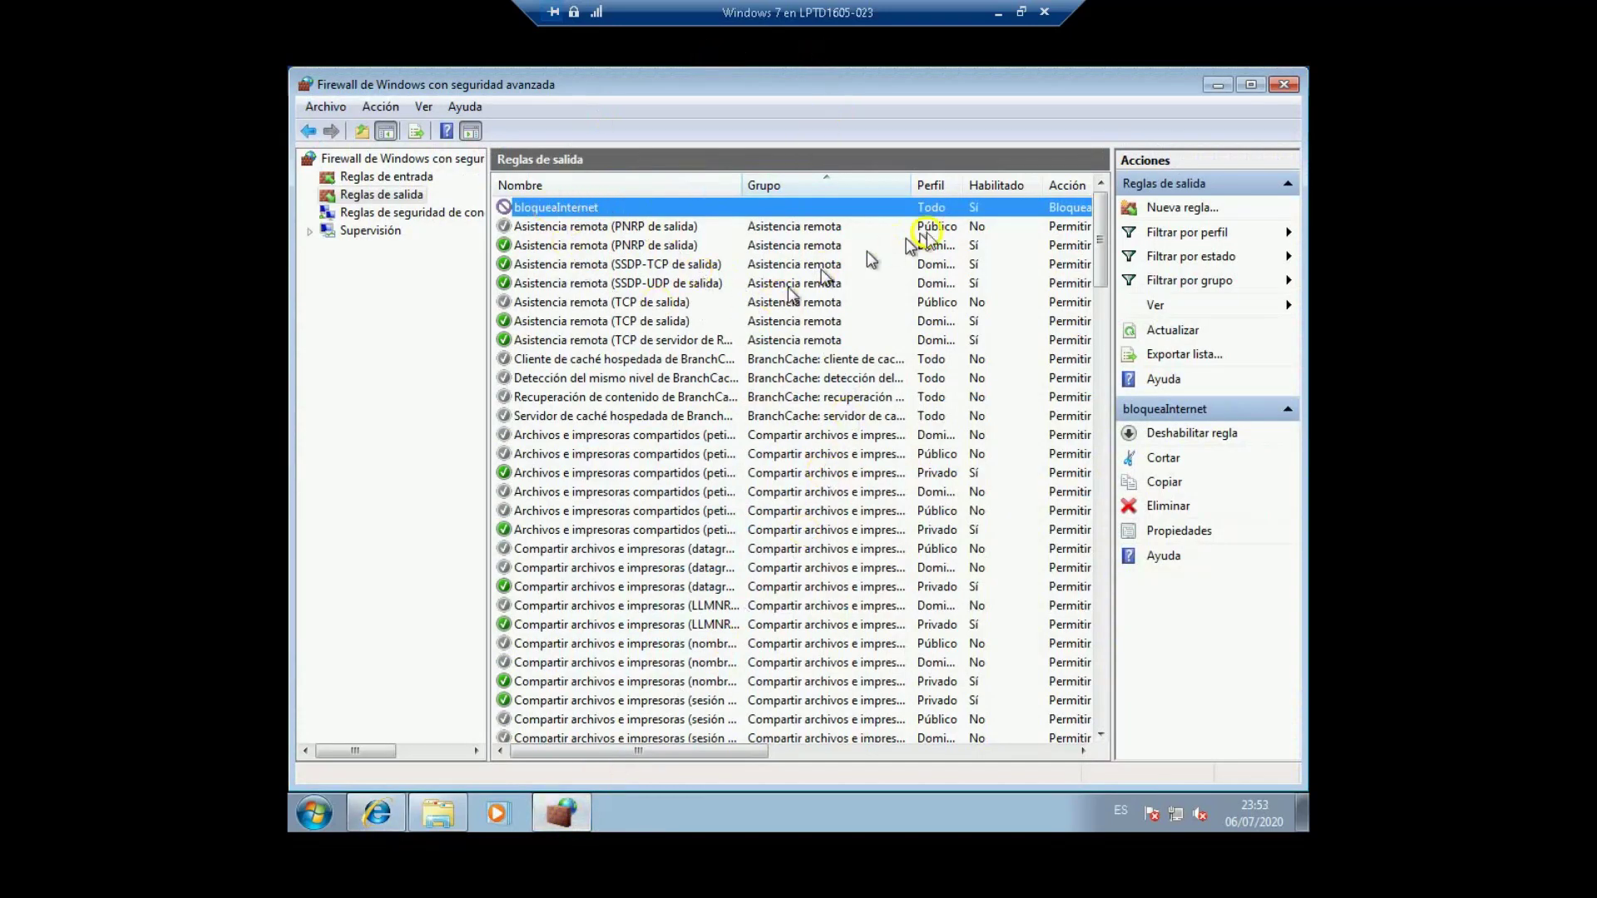
click(370, 177)
click(370, 194)
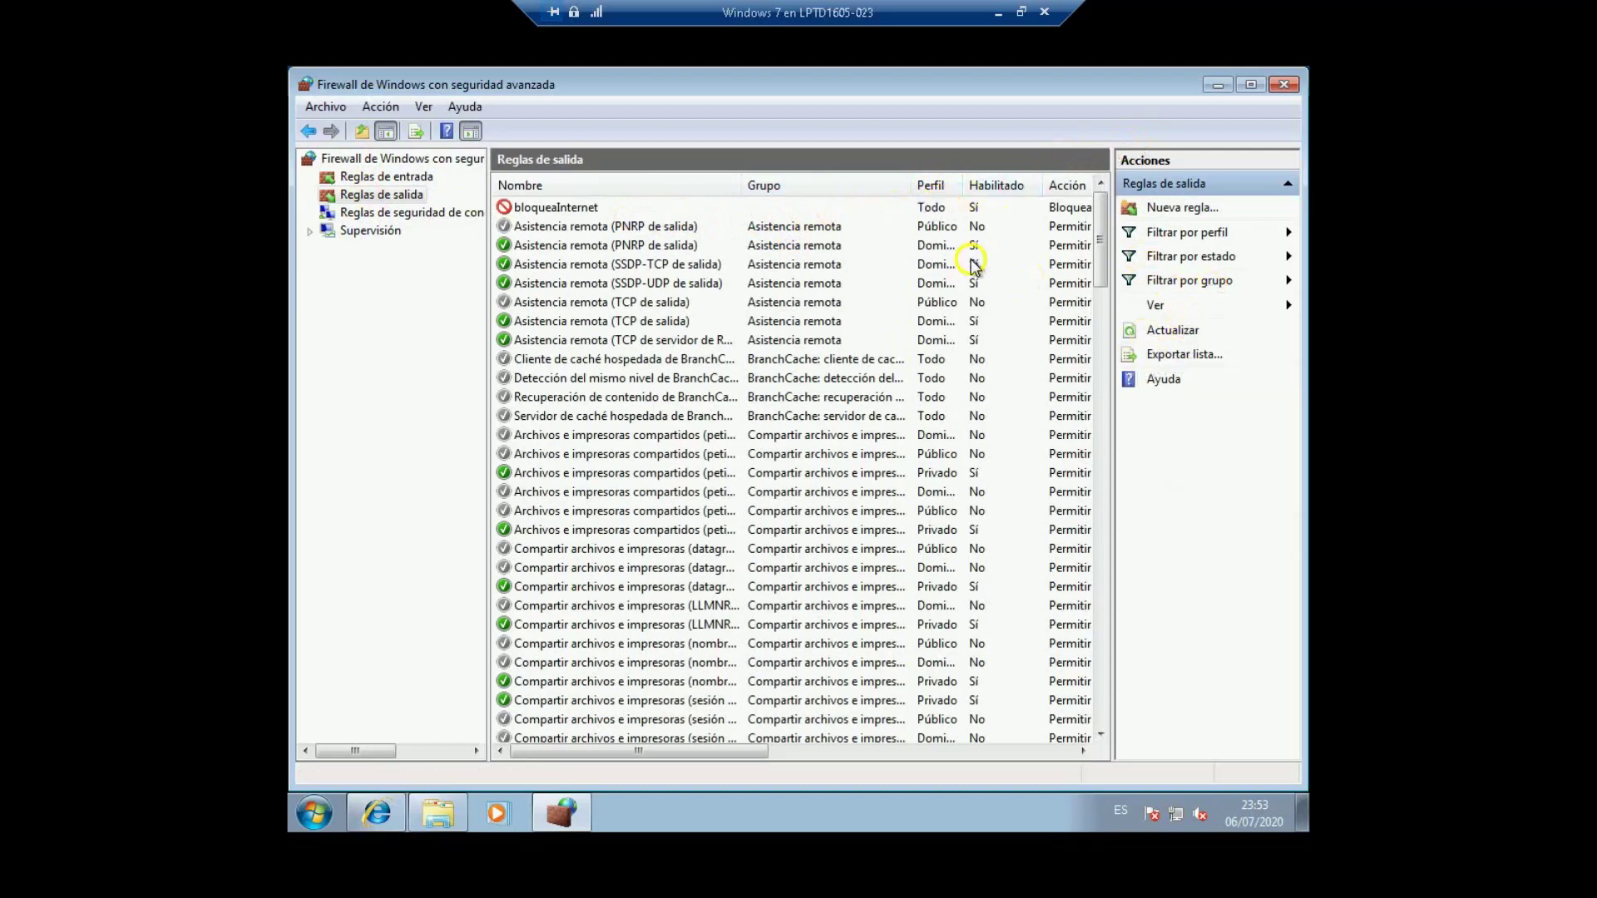
click(876, 213)
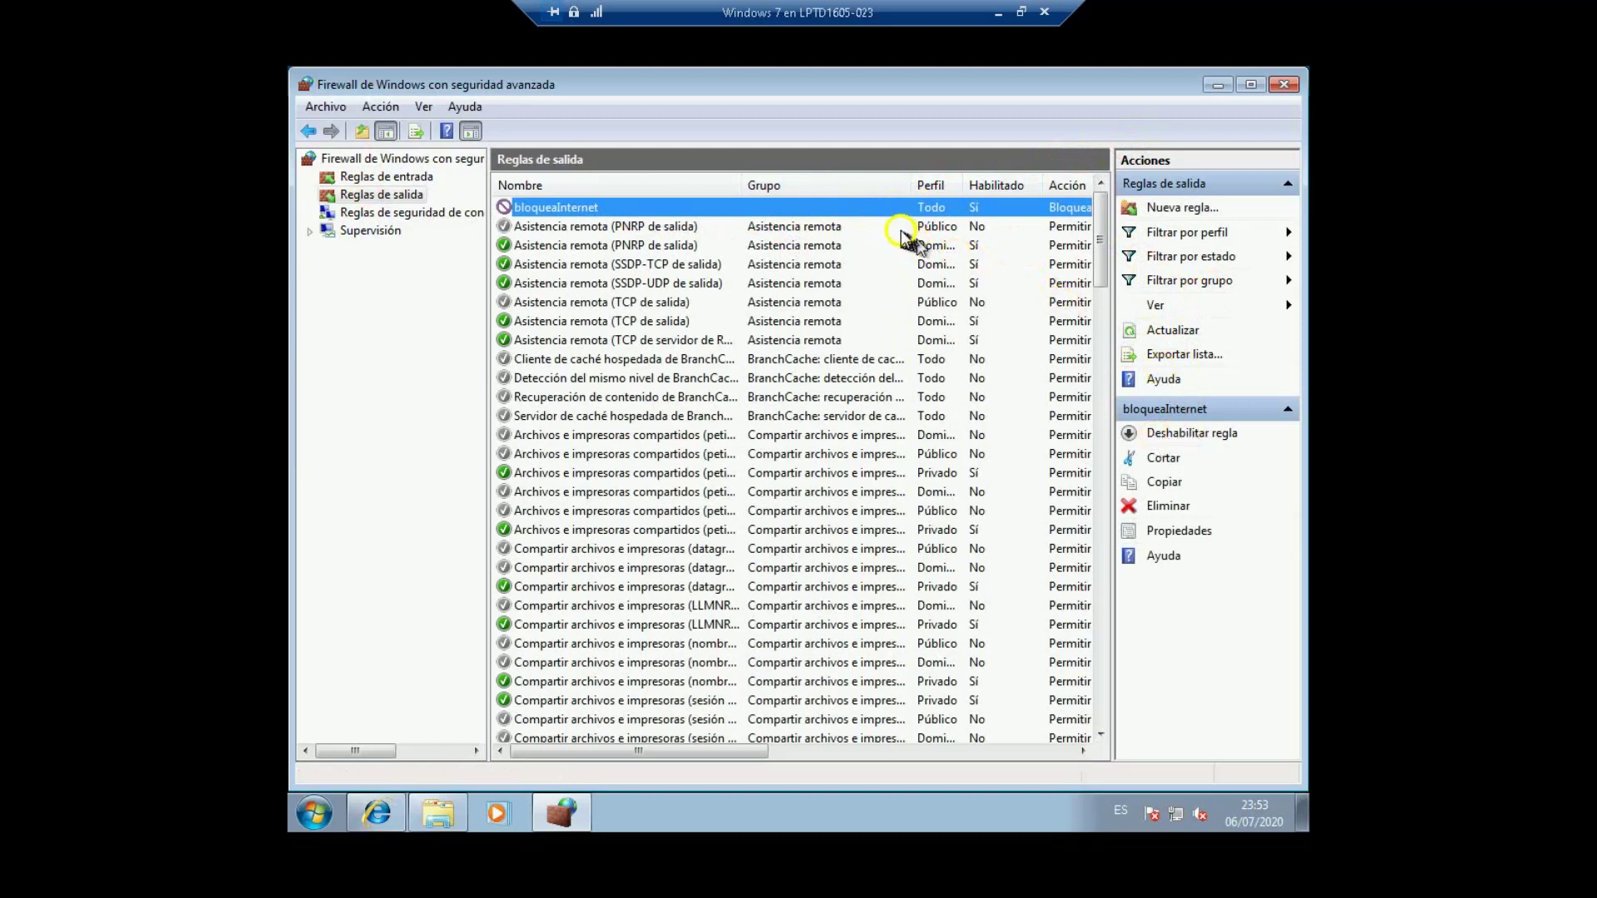
click(1191, 436)
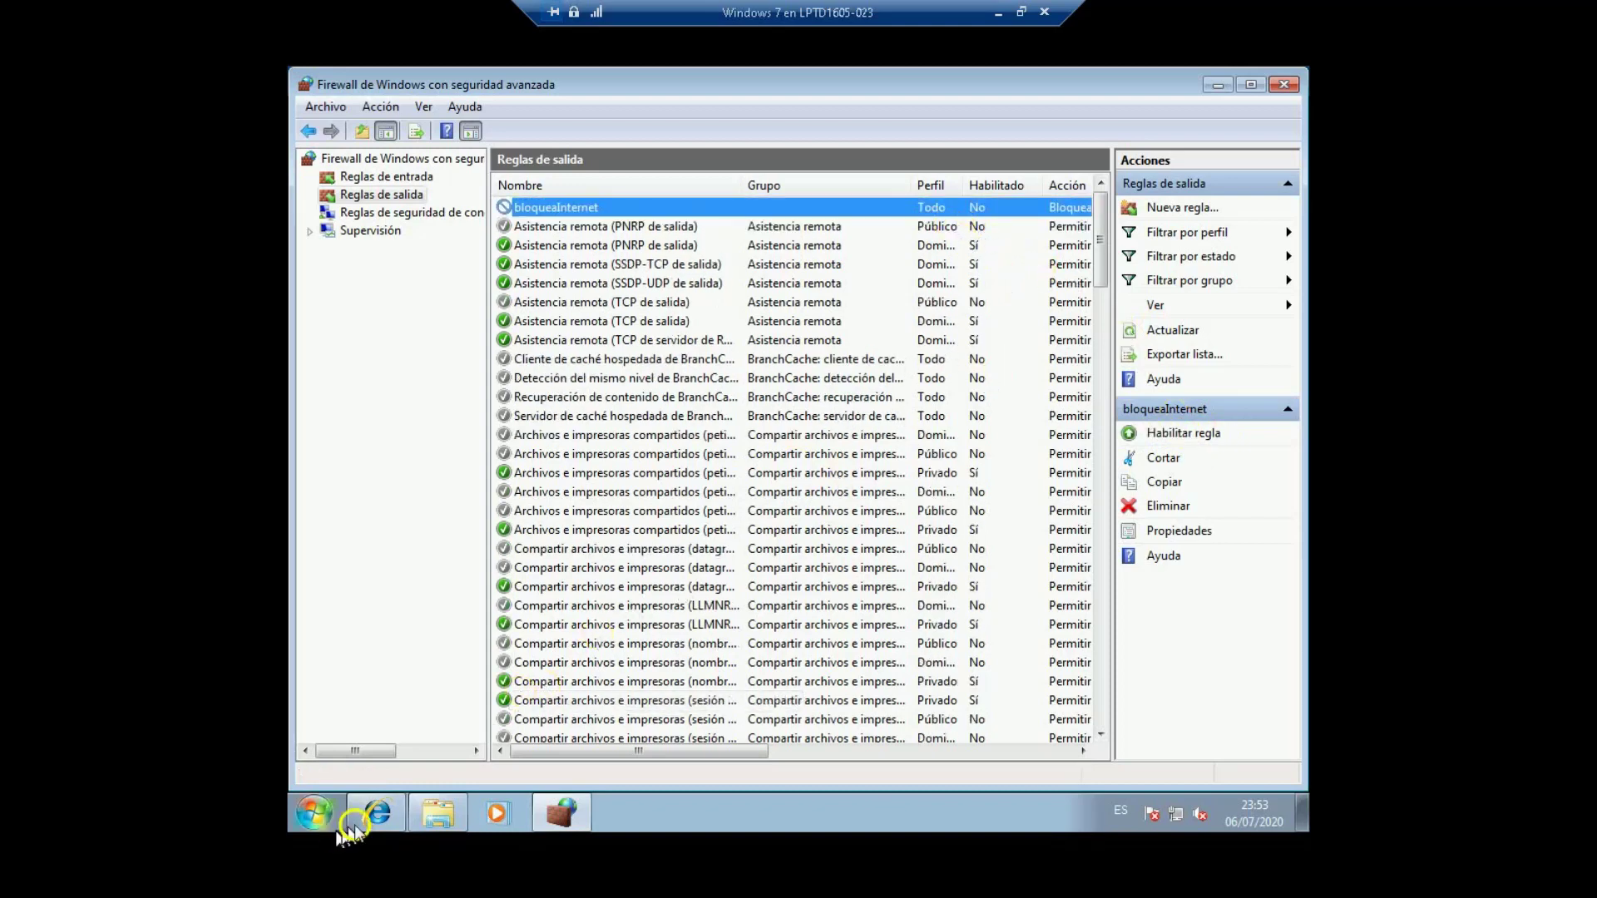
Step: Rerun the Bing search for 'madre' in Internet Explorer, then minimize IE and the firewall console
click(376, 815)
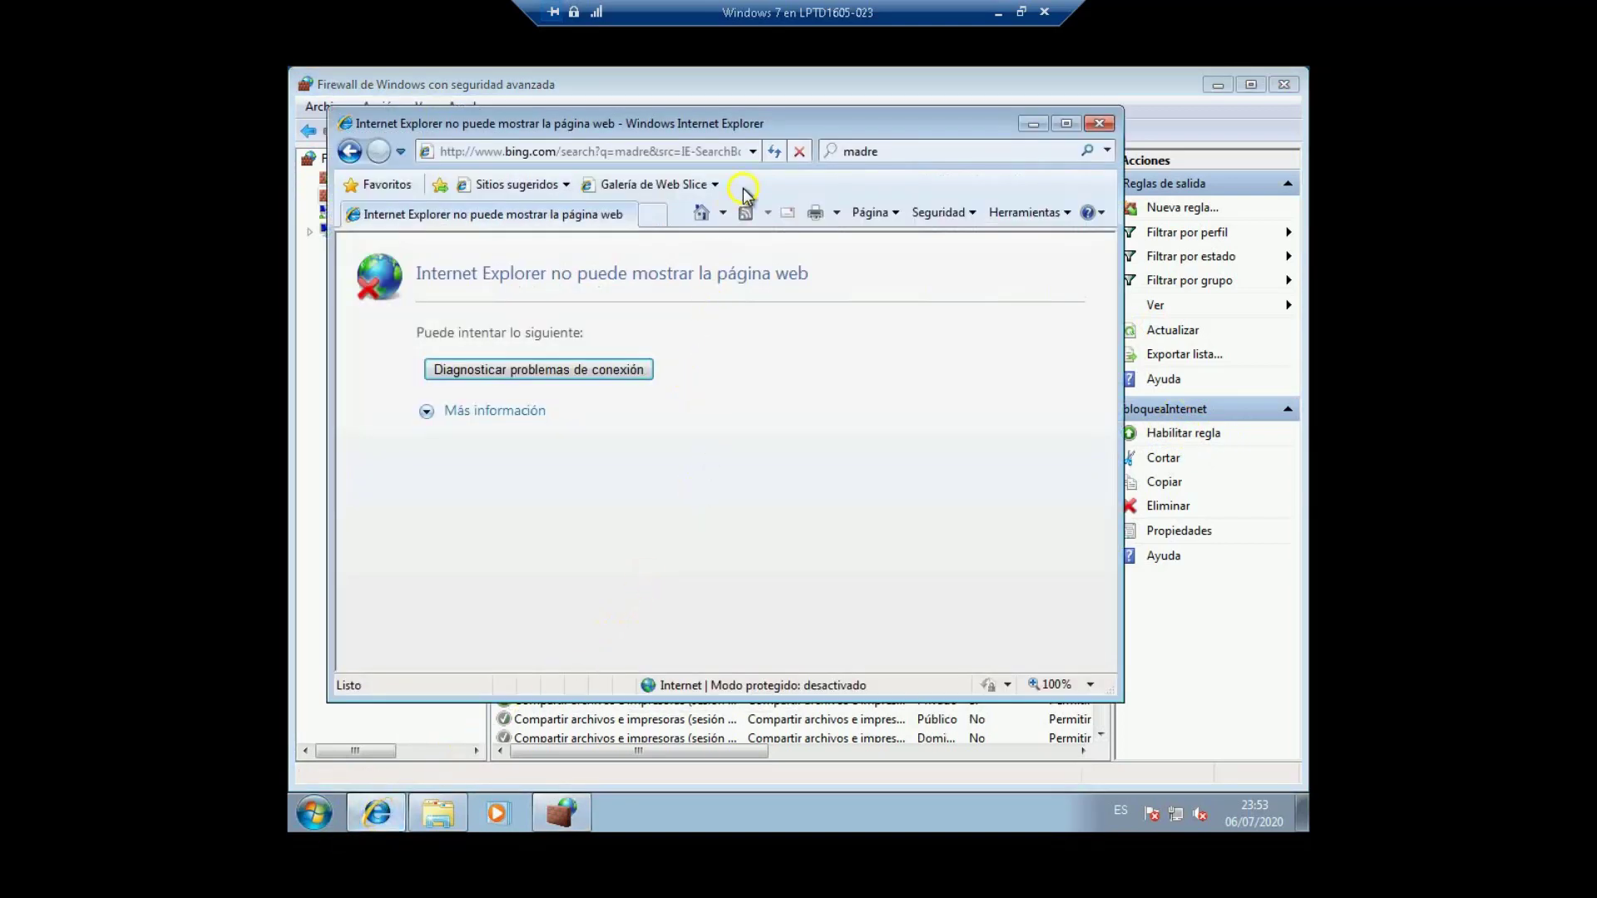
click(875, 155)
key(Return)
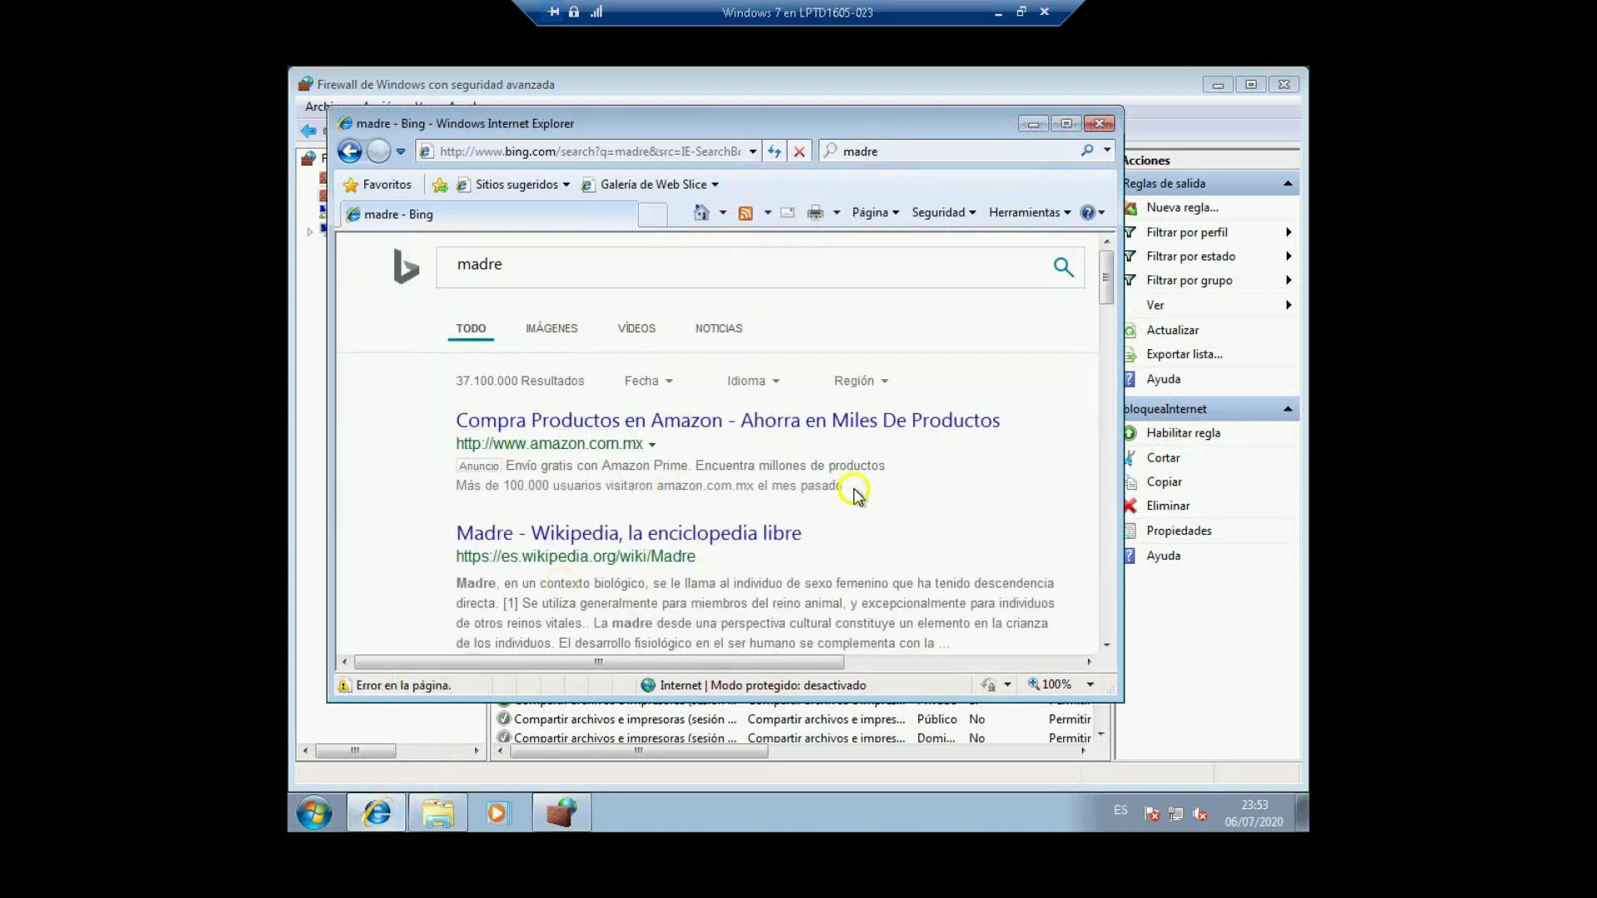
click(1032, 123)
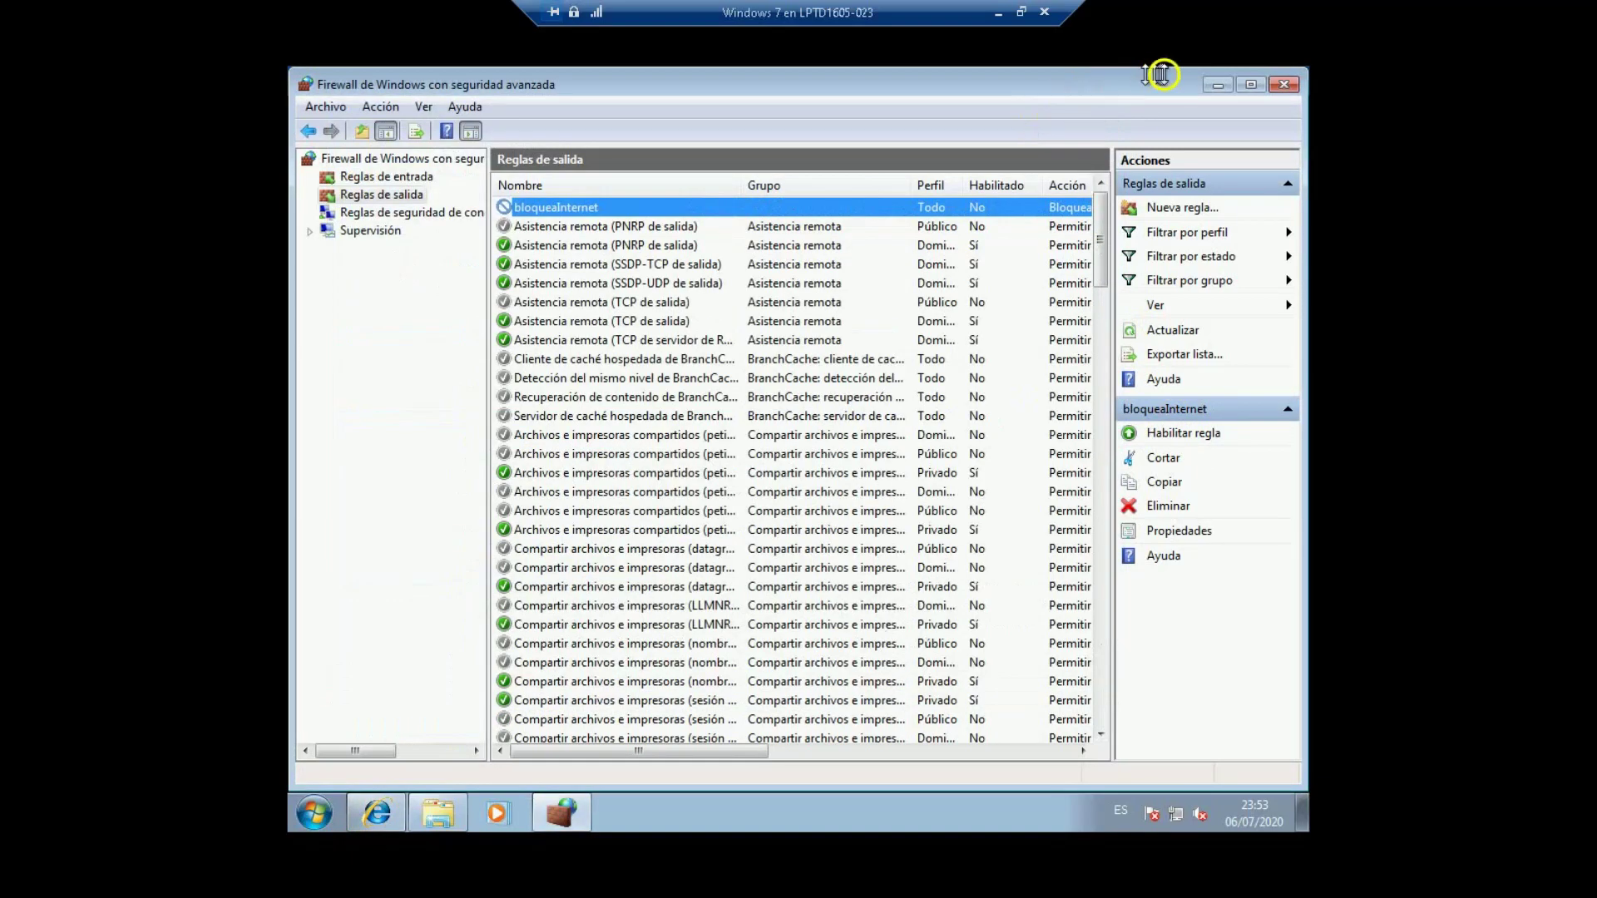
click(1216, 87)
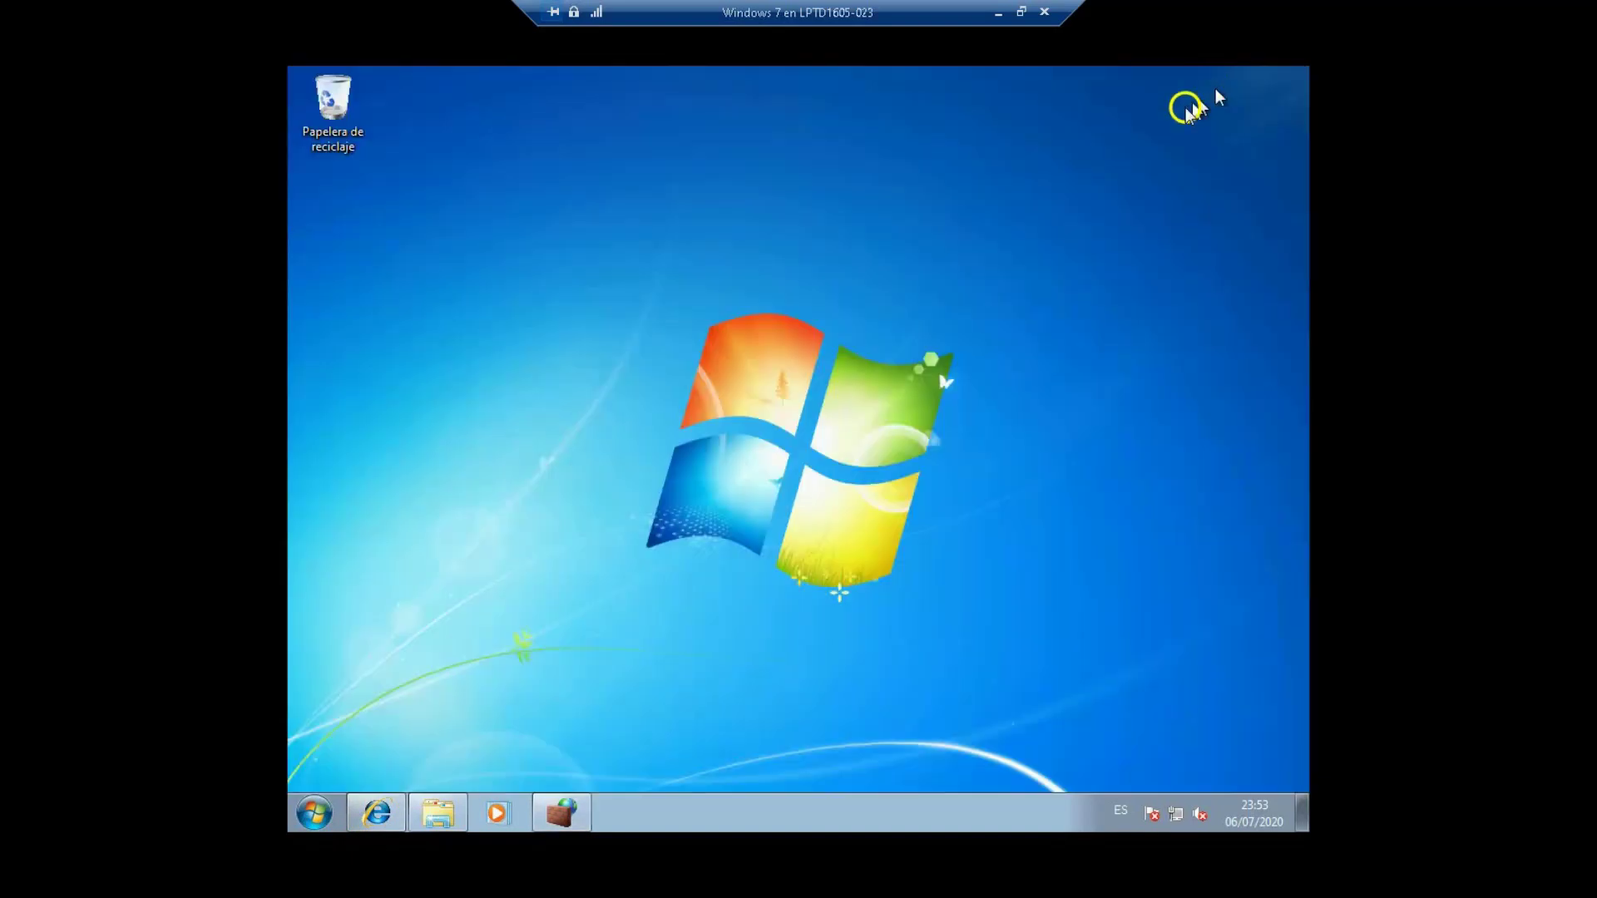
Step: Use Cambiar de usuario from the Start menu and log on as the standard, non-administrator user
click(311, 820)
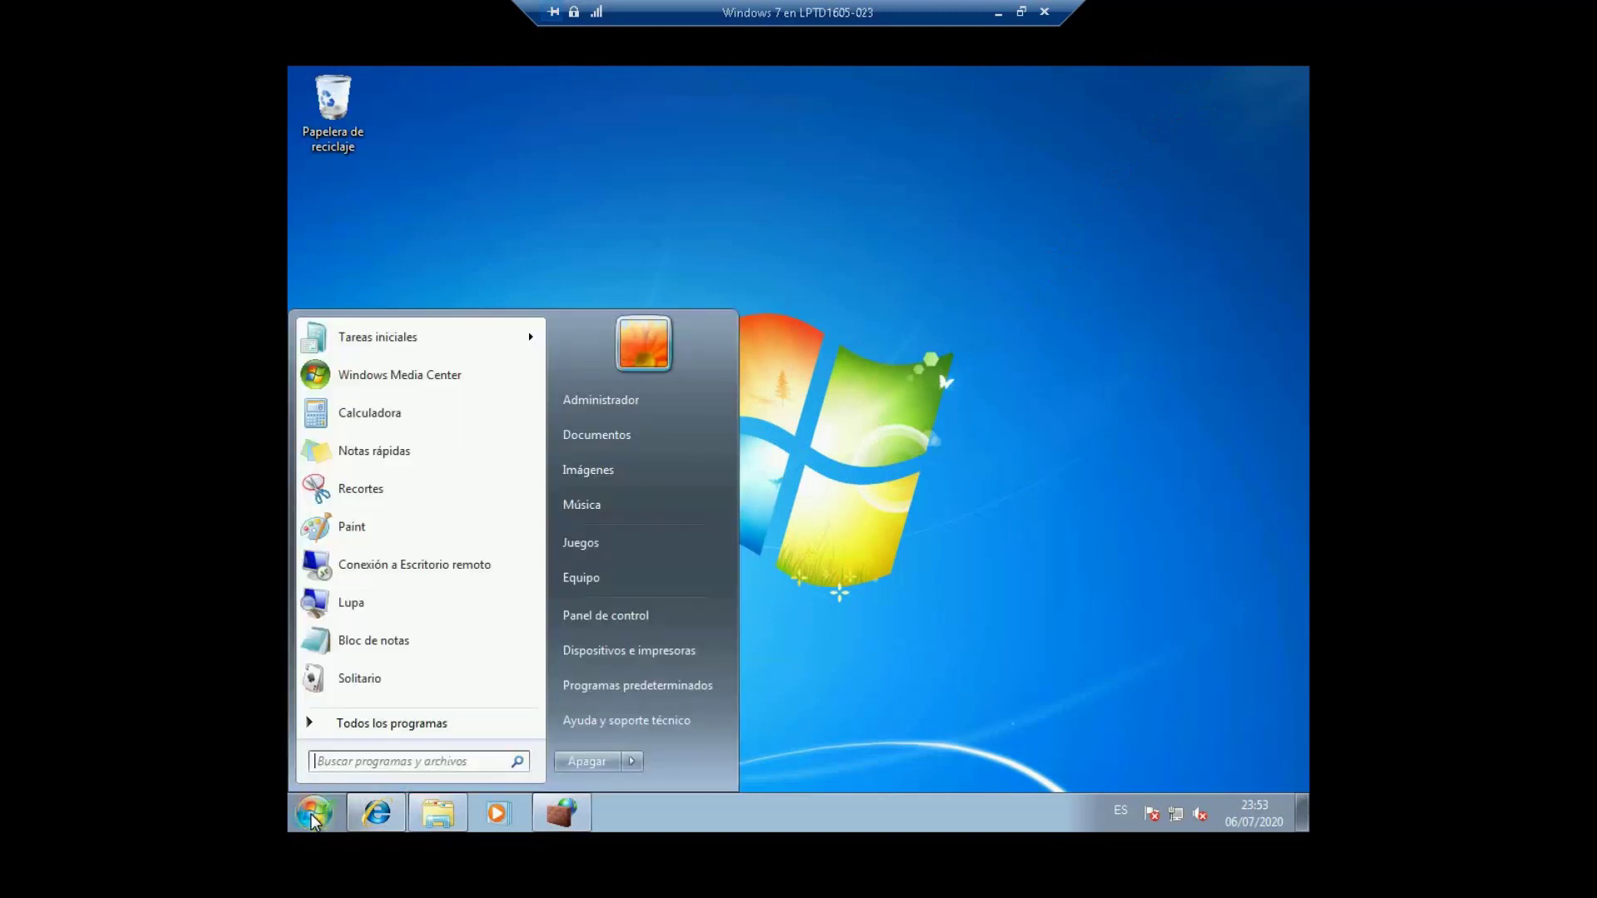
click(633, 762)
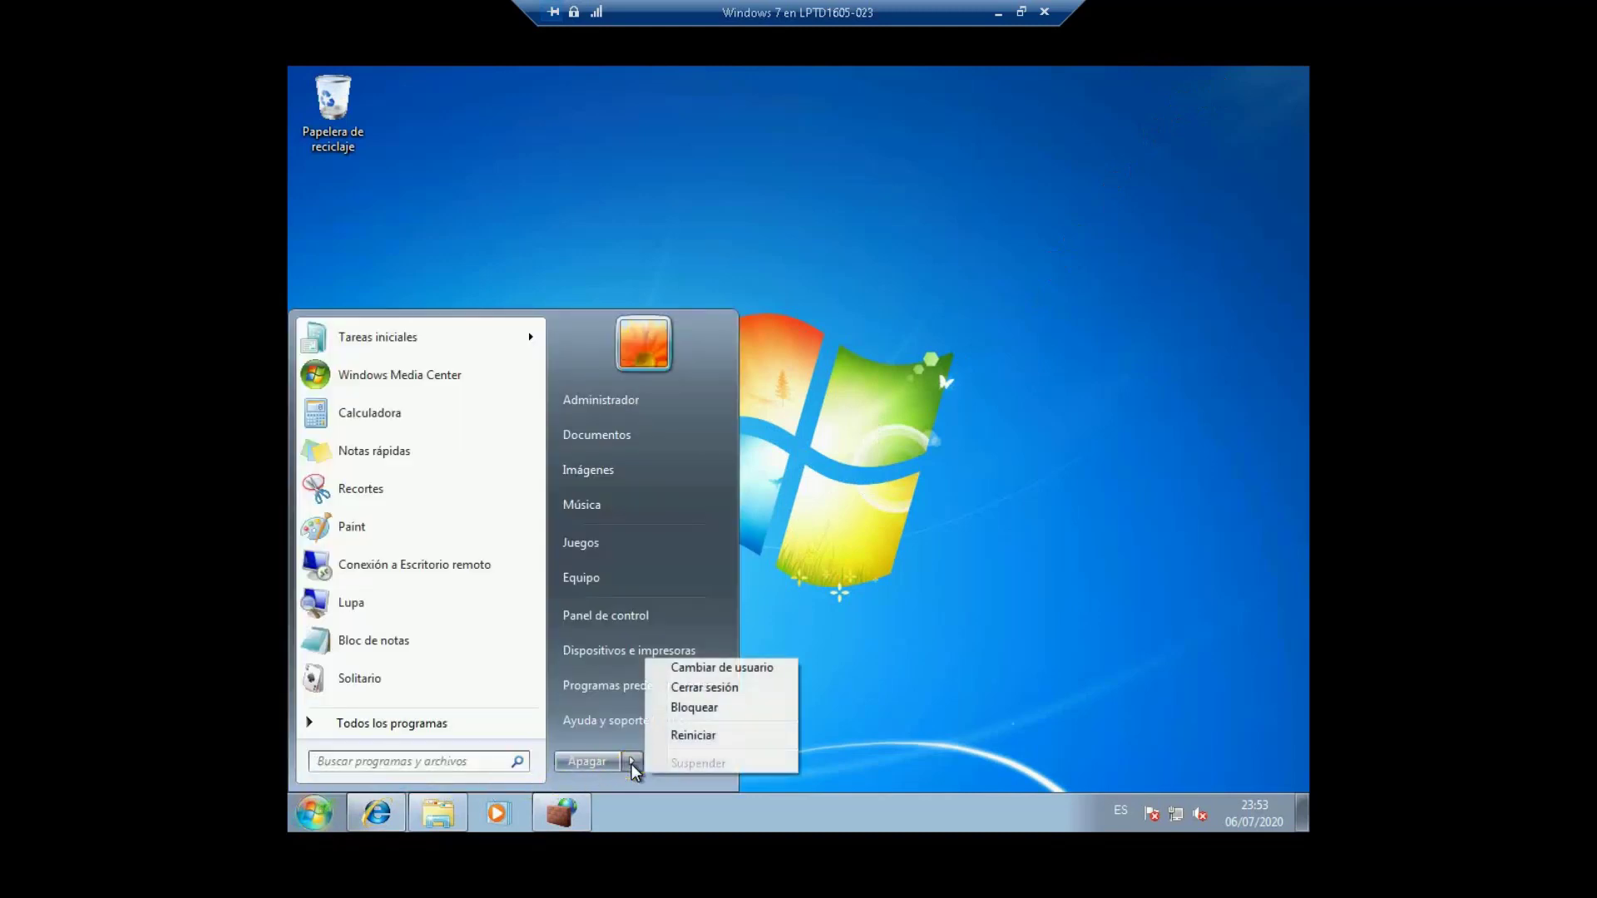
click(720, 671)
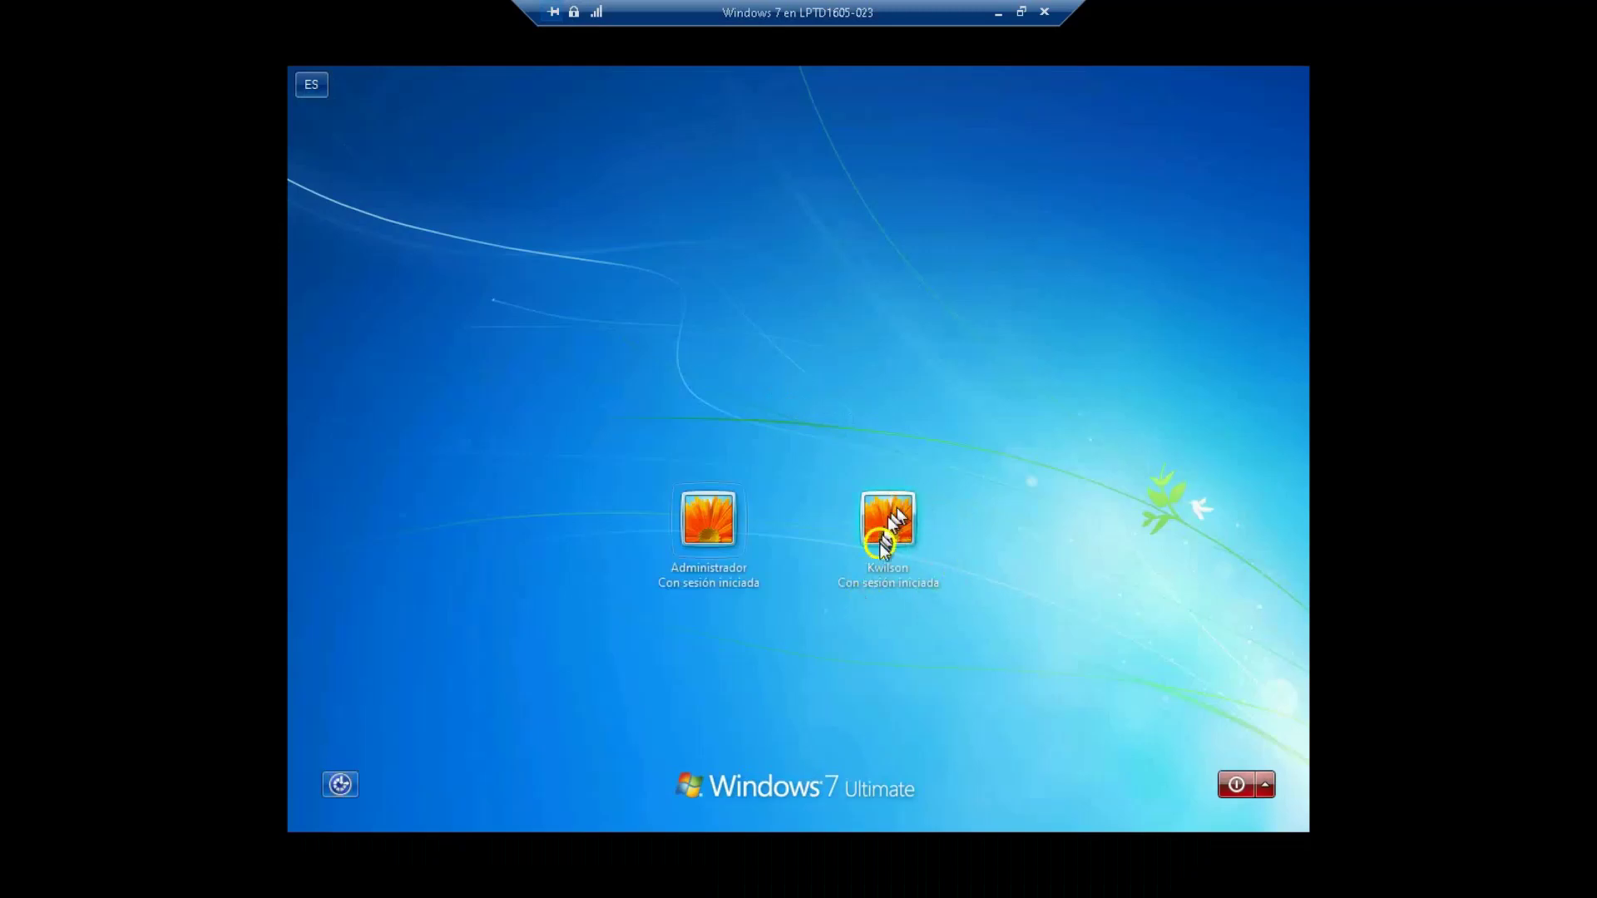
click(888, 523)
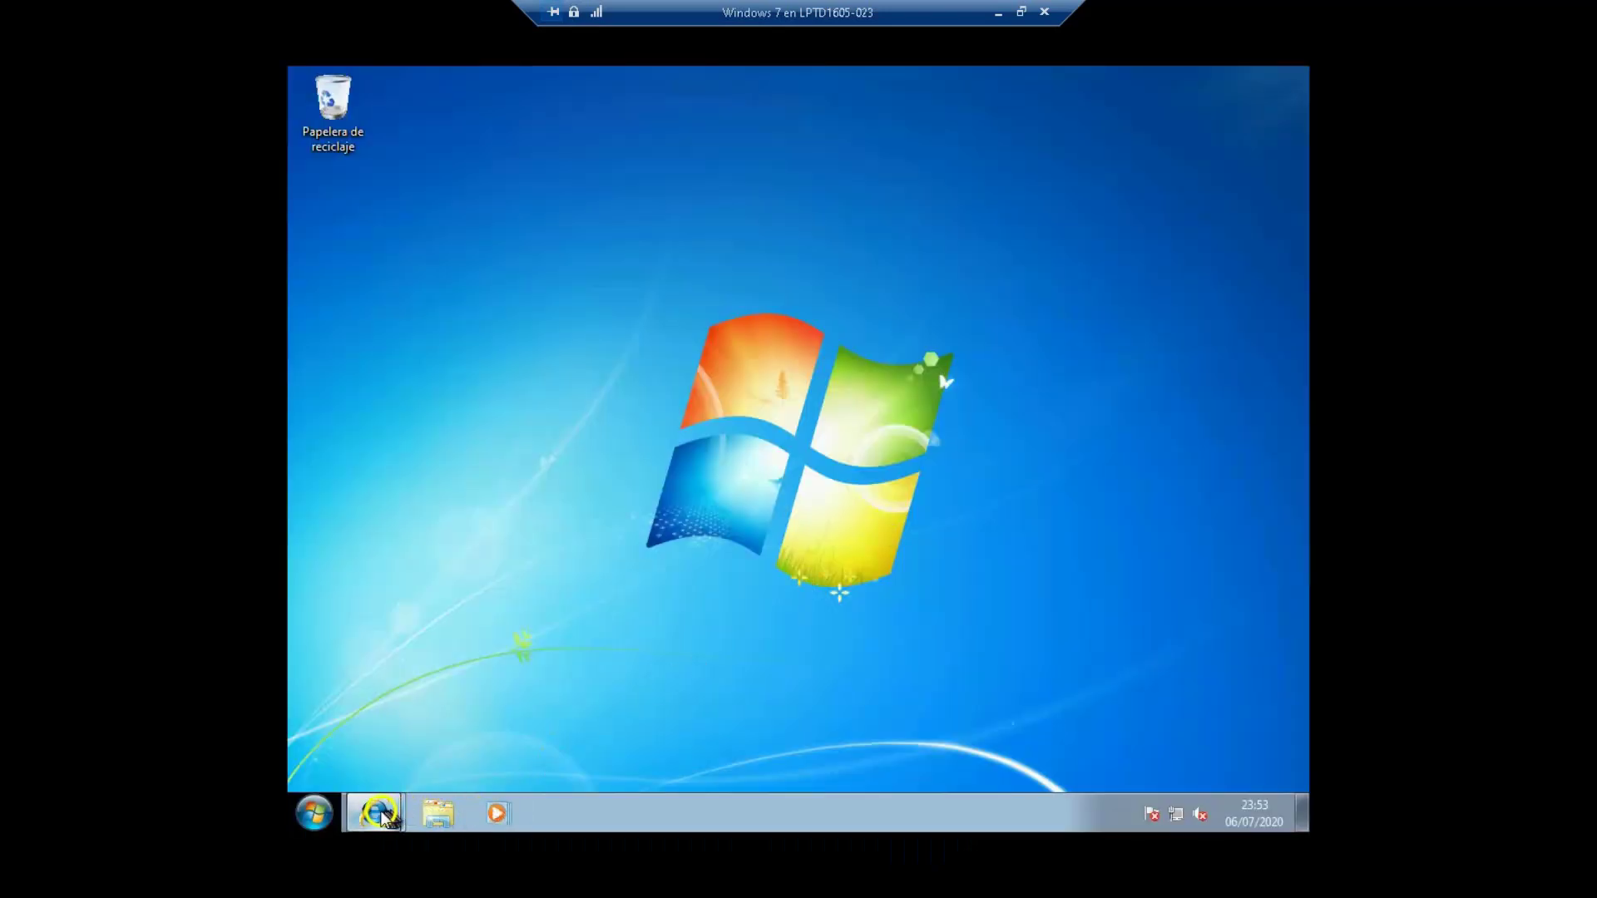
Step: As the standard user, search for 'internet' in Internet Explorer, which fails to load
mouse_move(380, 818)
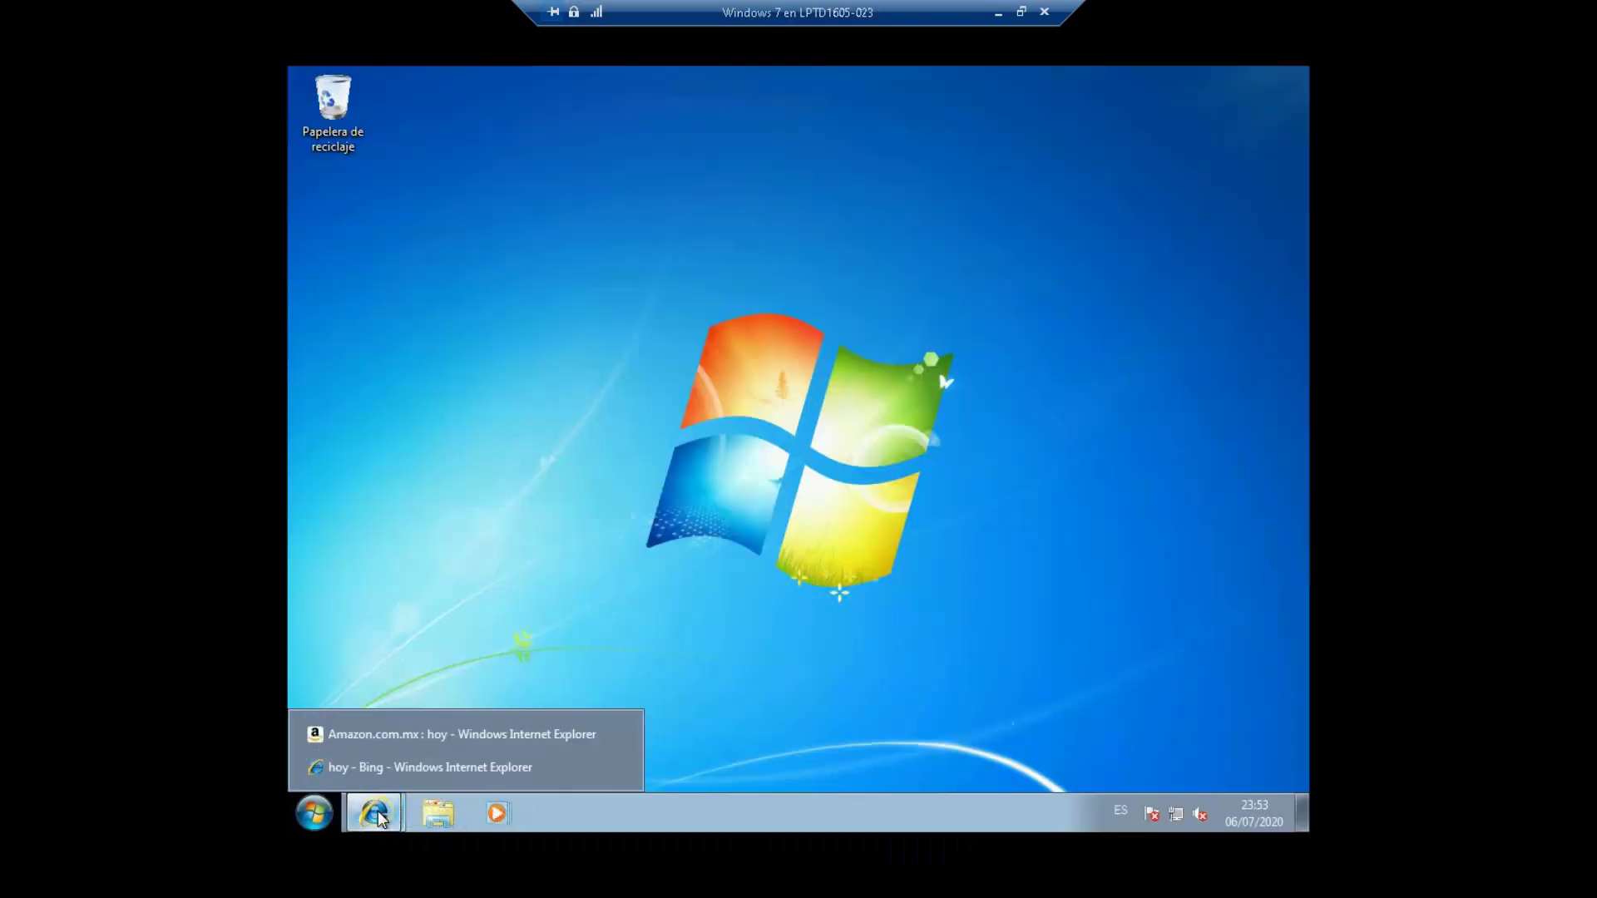
click(414, 766)
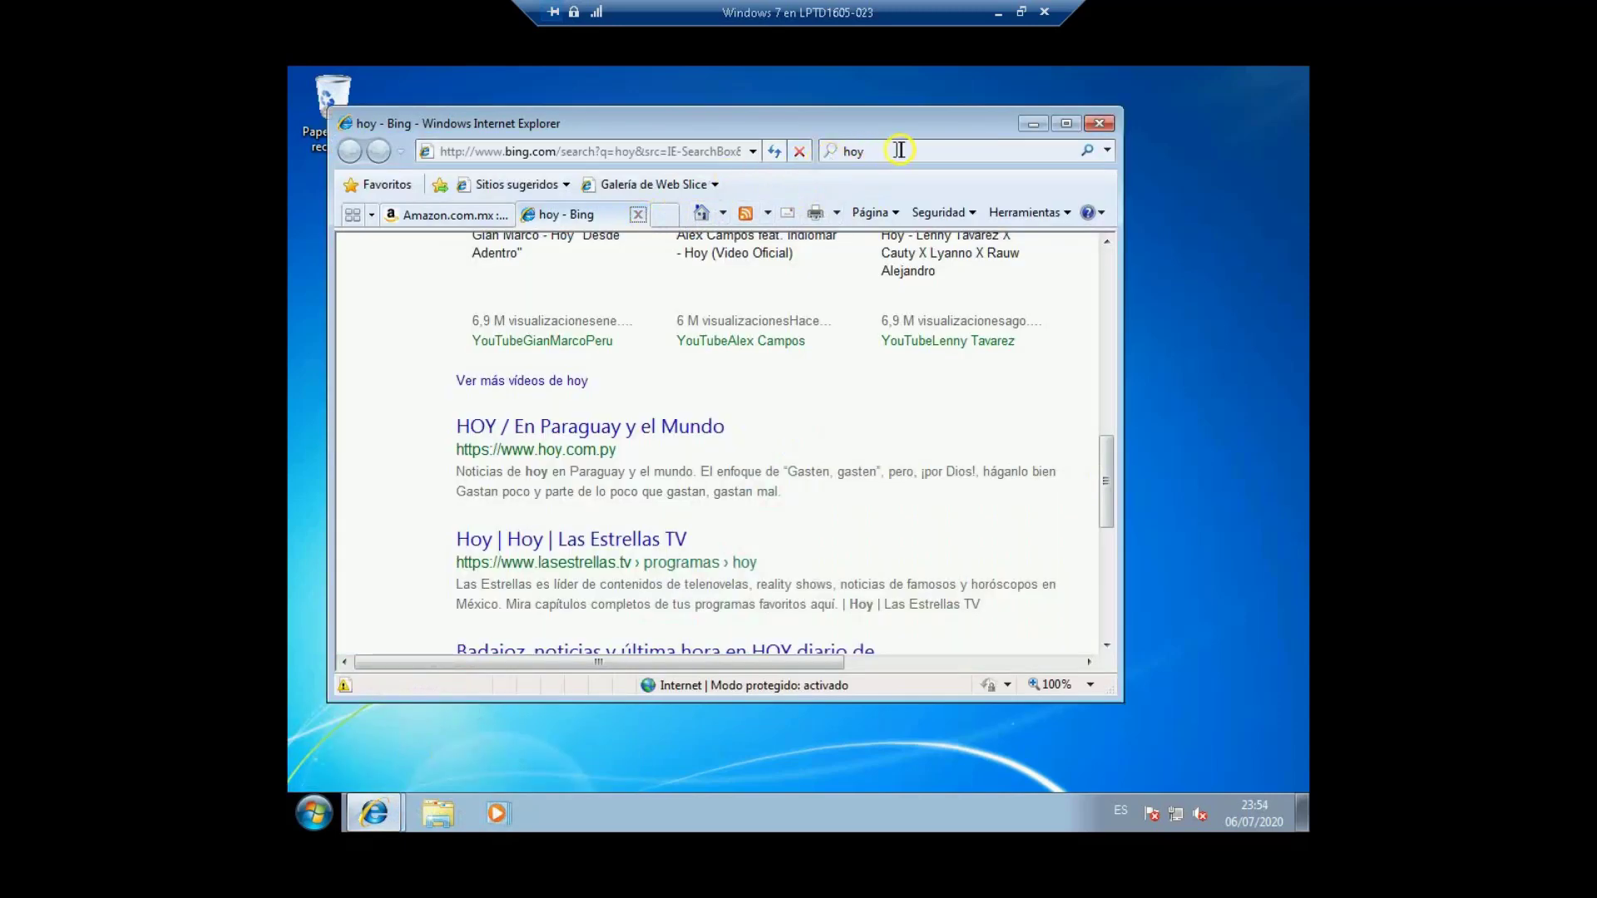
key(ctrl+Tab)
click(891, 155)
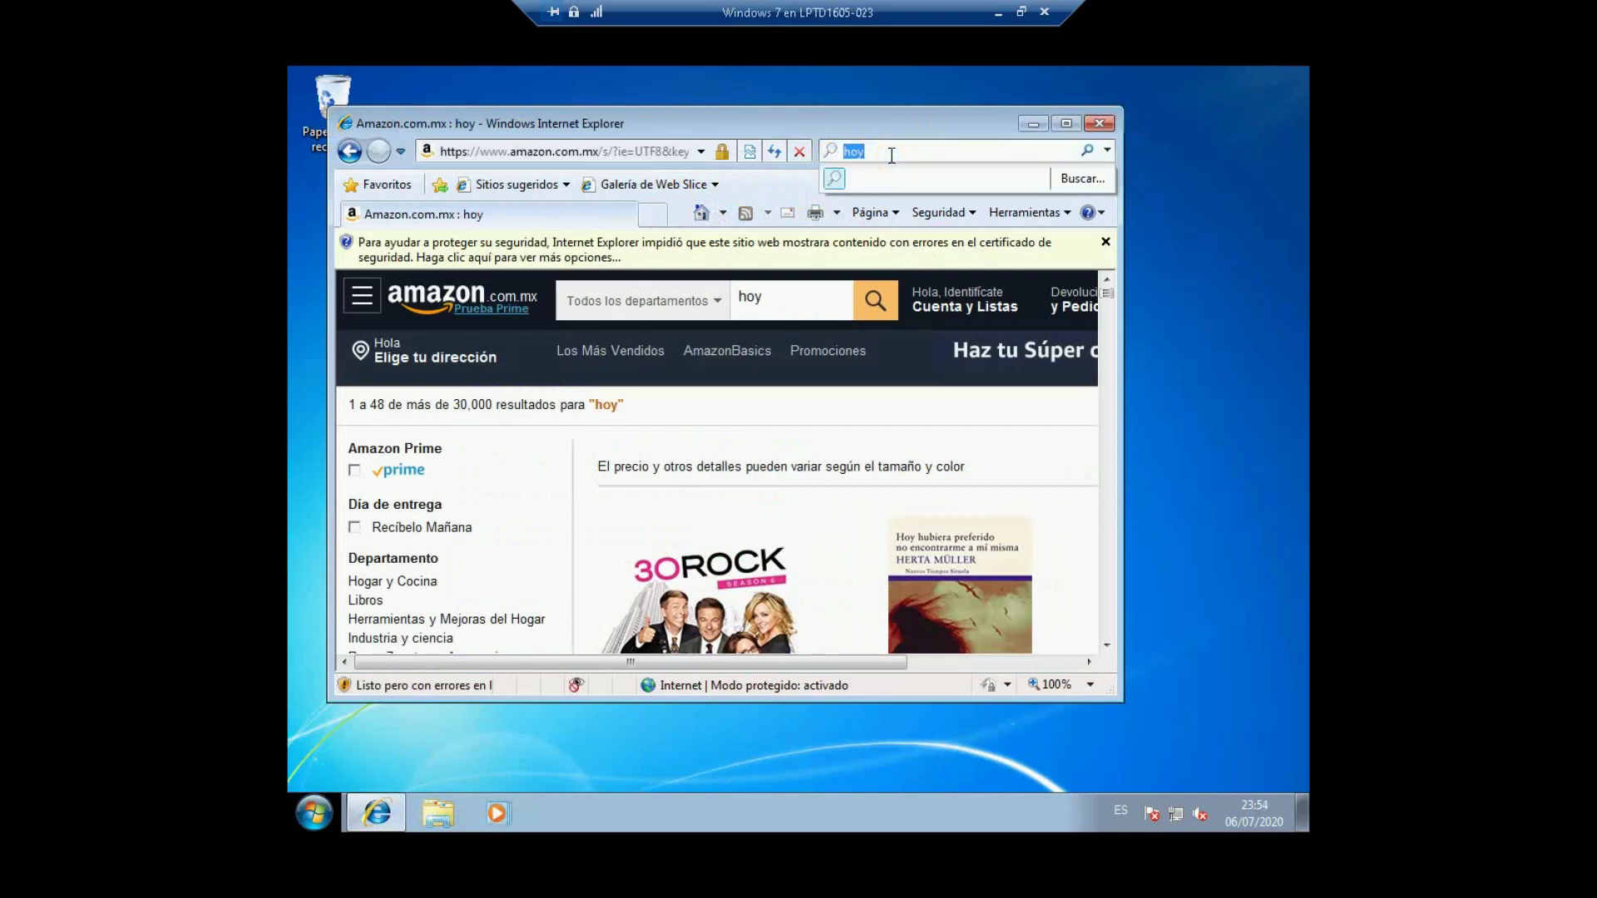
text(internet)
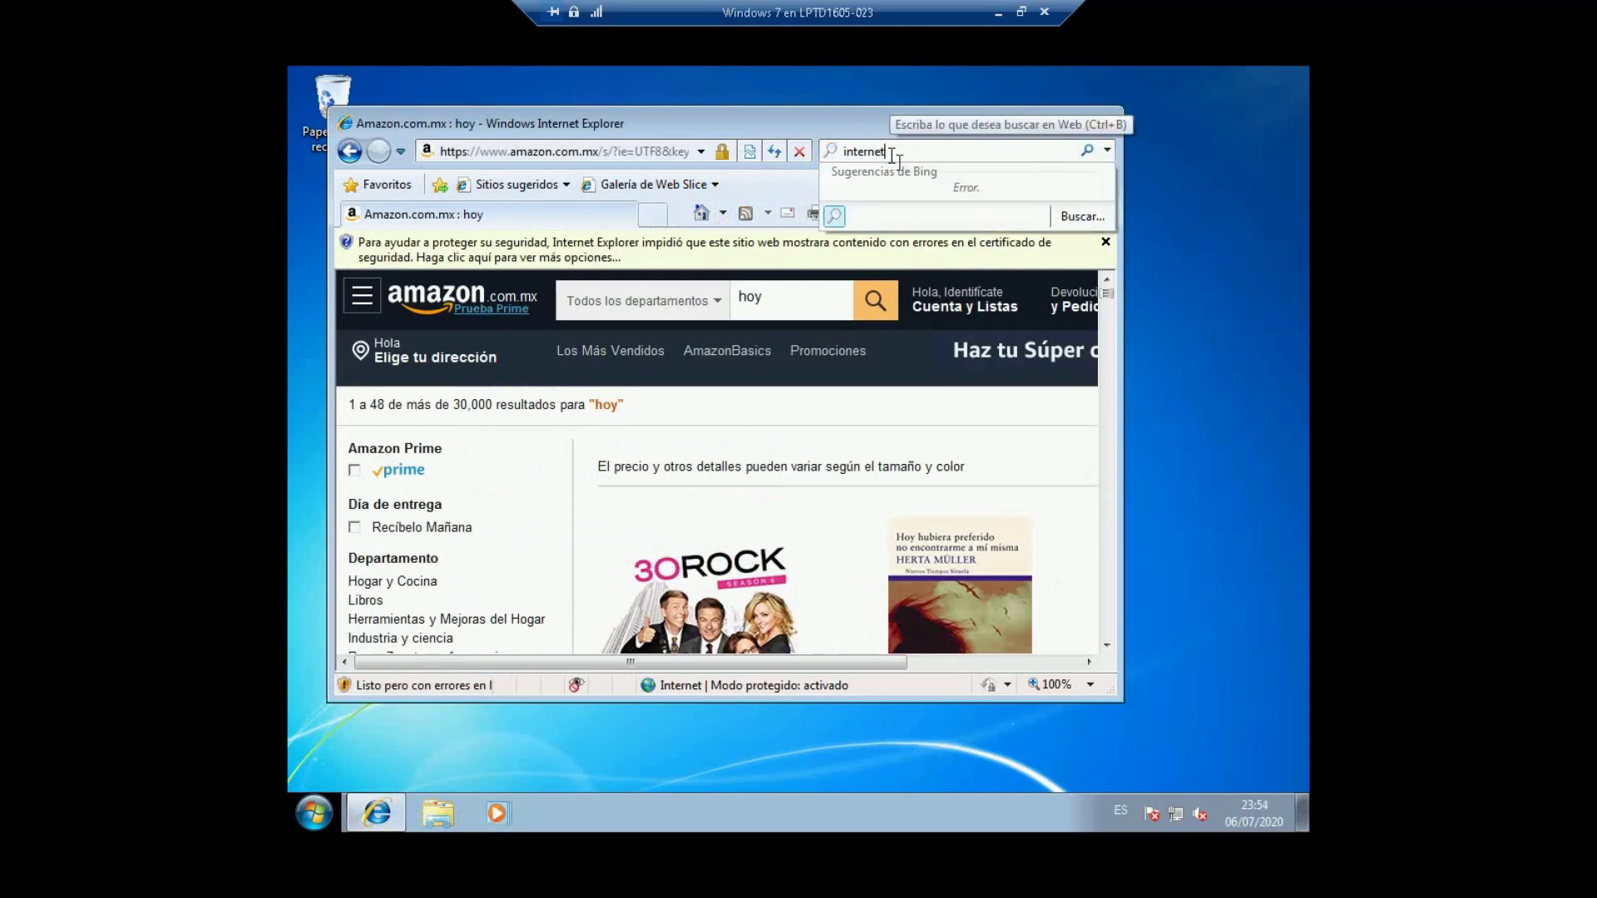
key(Return)
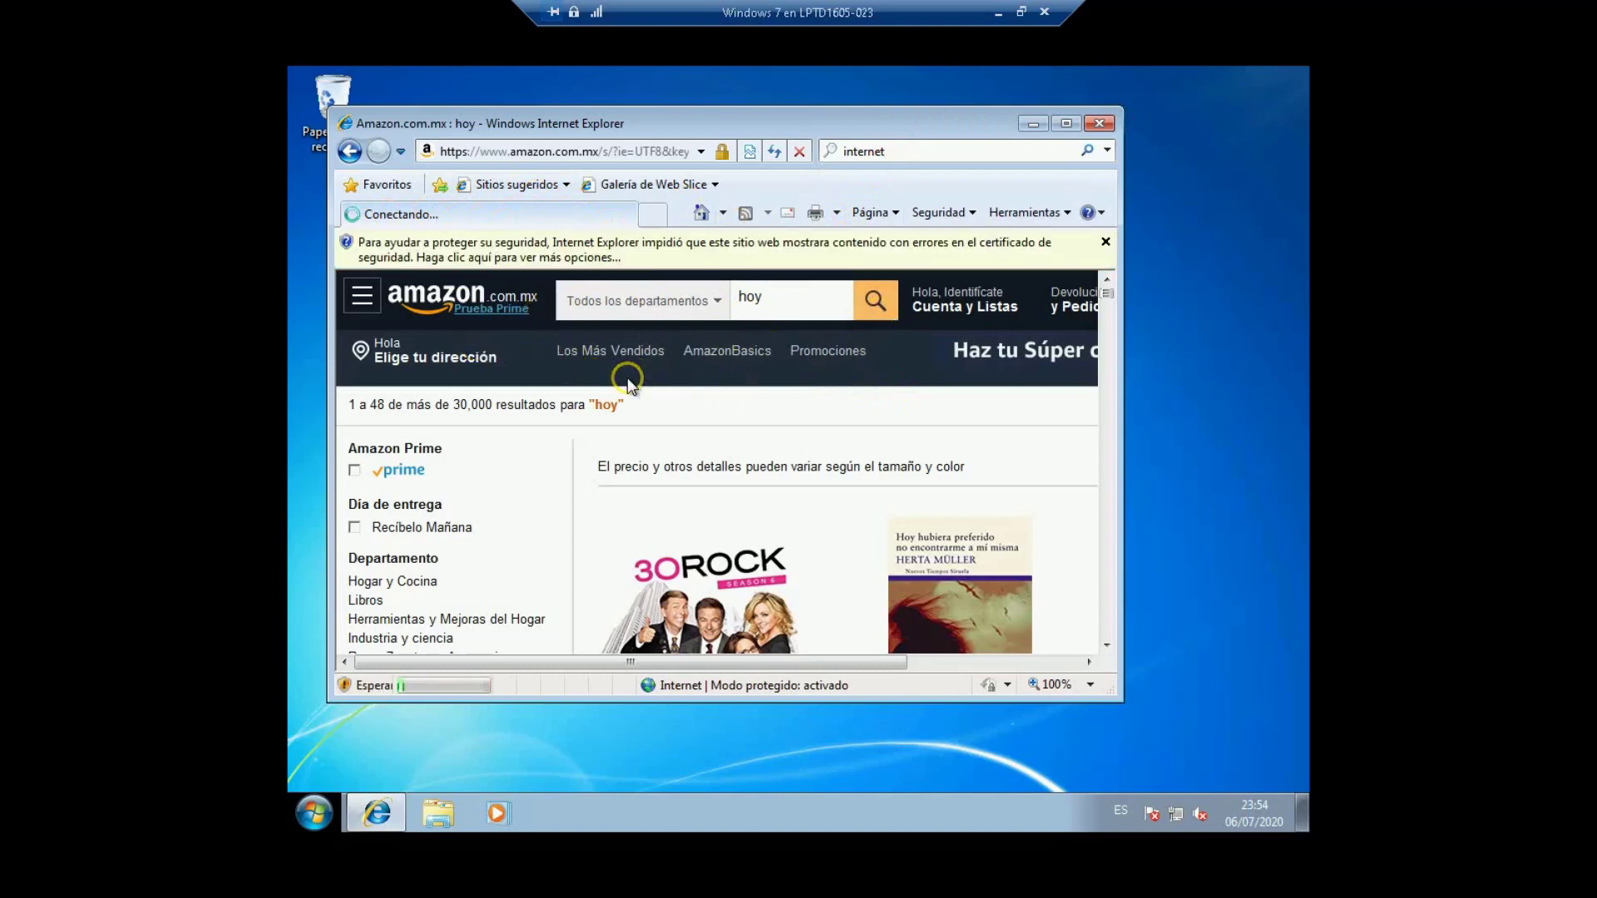
click(655, 214)
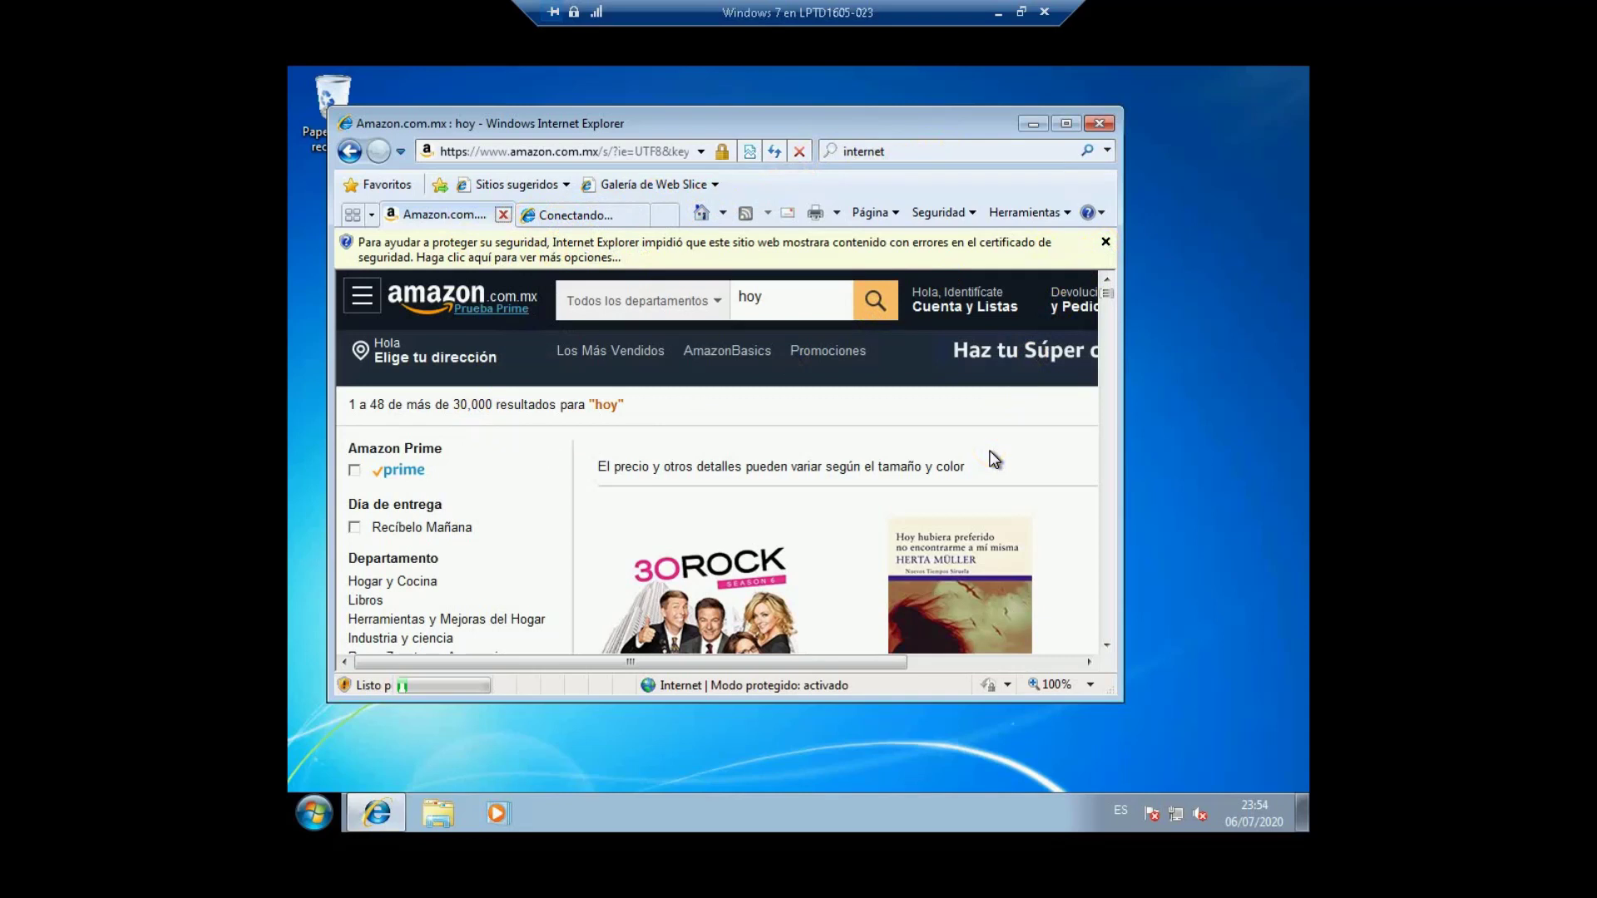
key(ctrl+w)
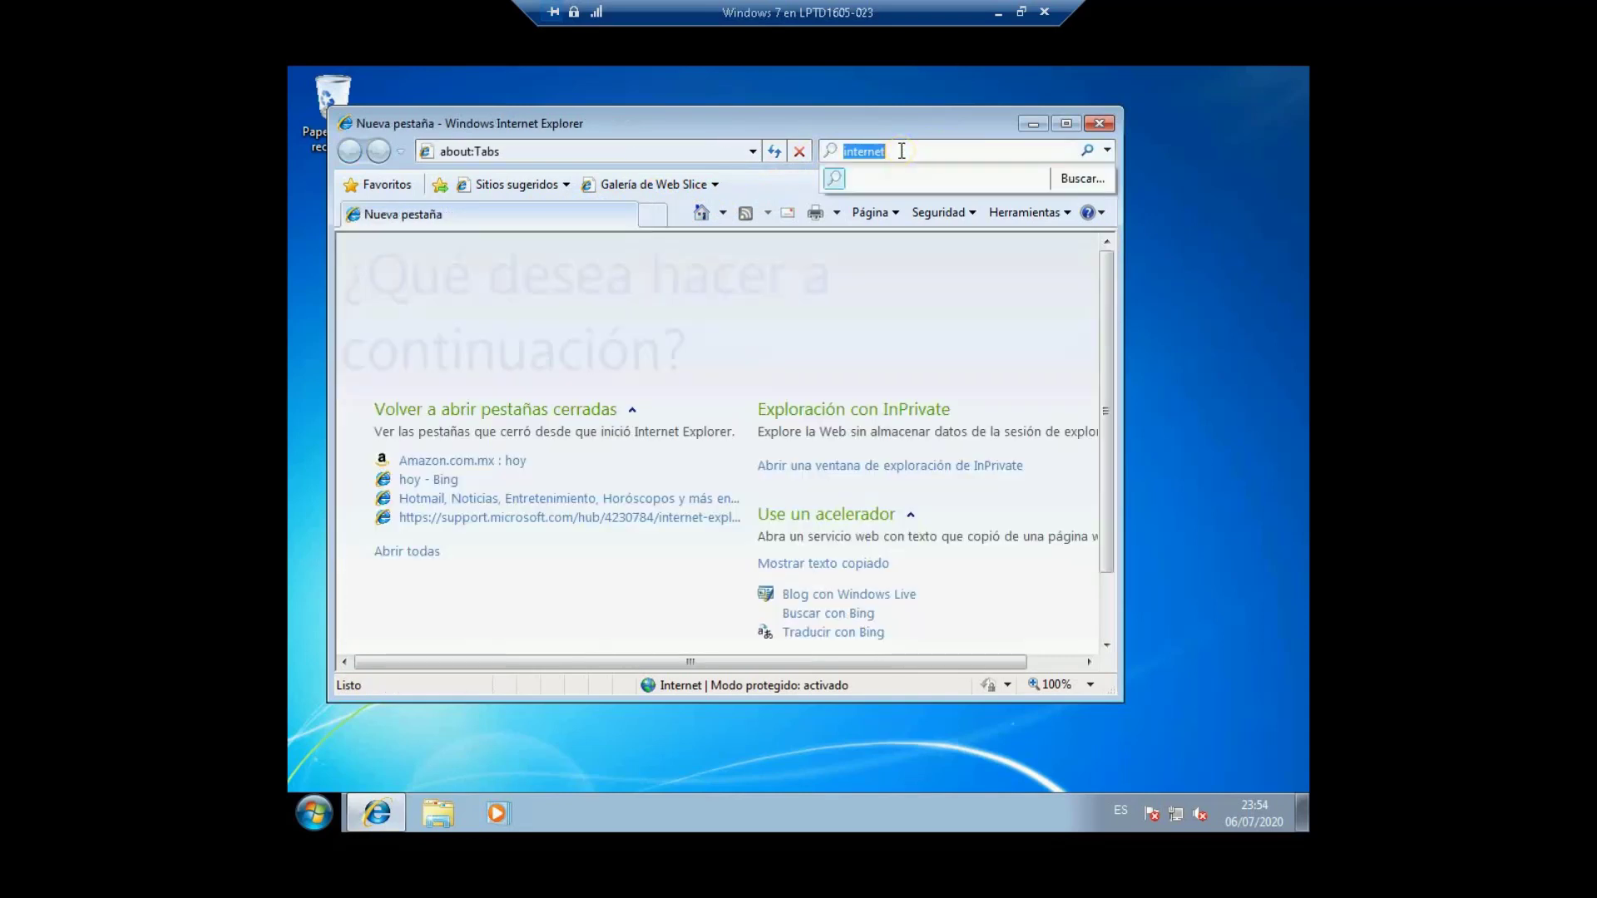
key(Return)
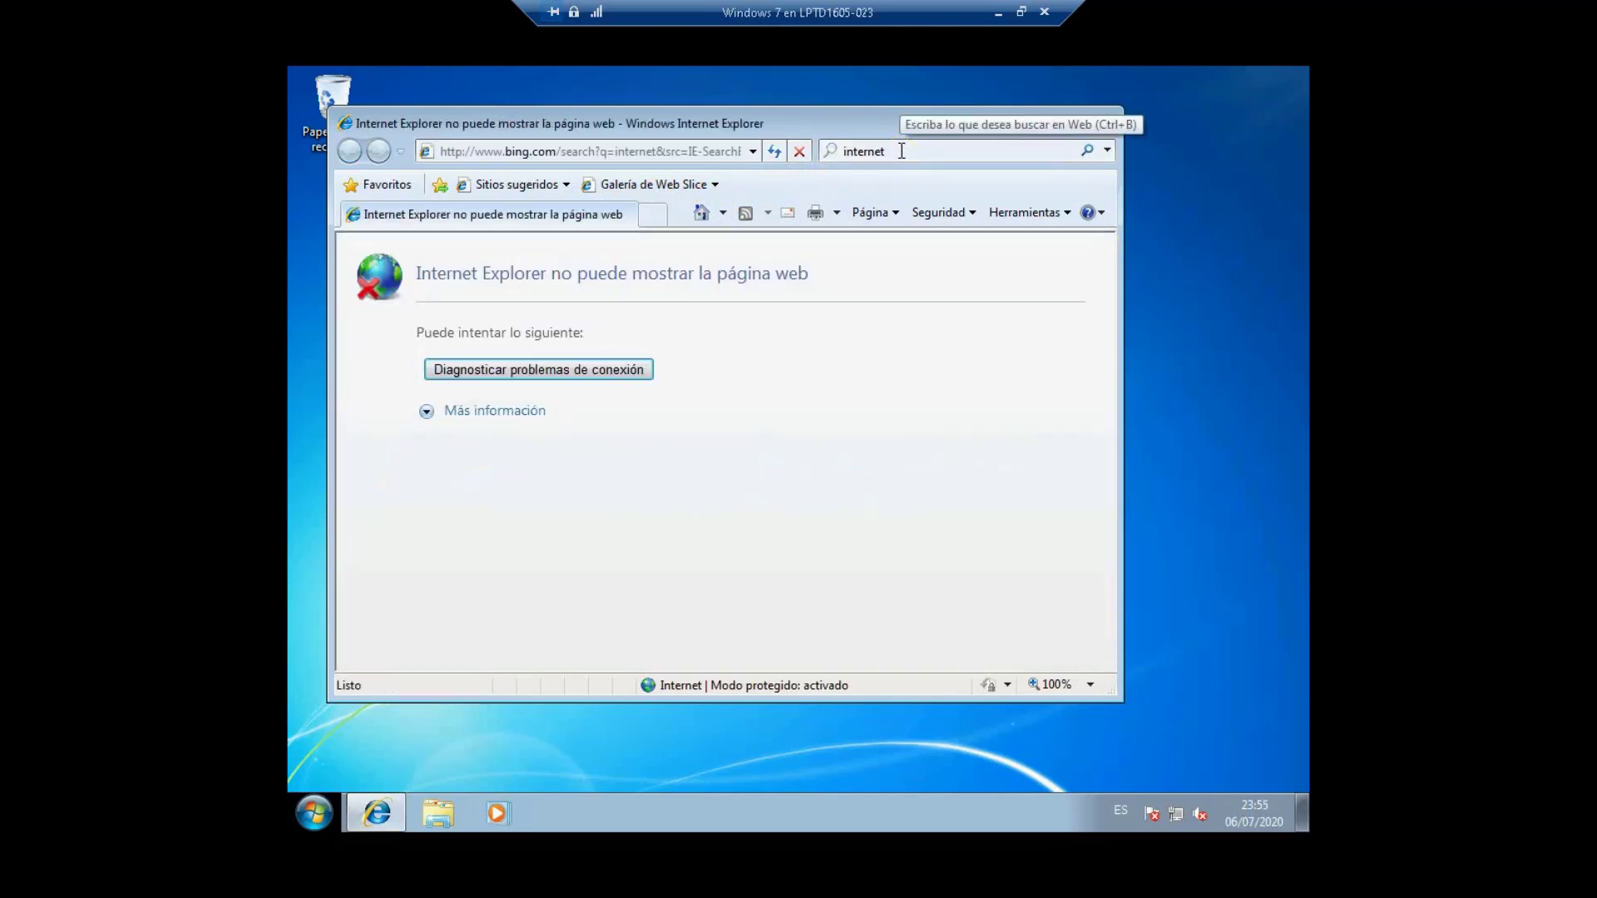
Step: Try reaching google.com in a new tab to confirm there is no web access
click(652, 214)
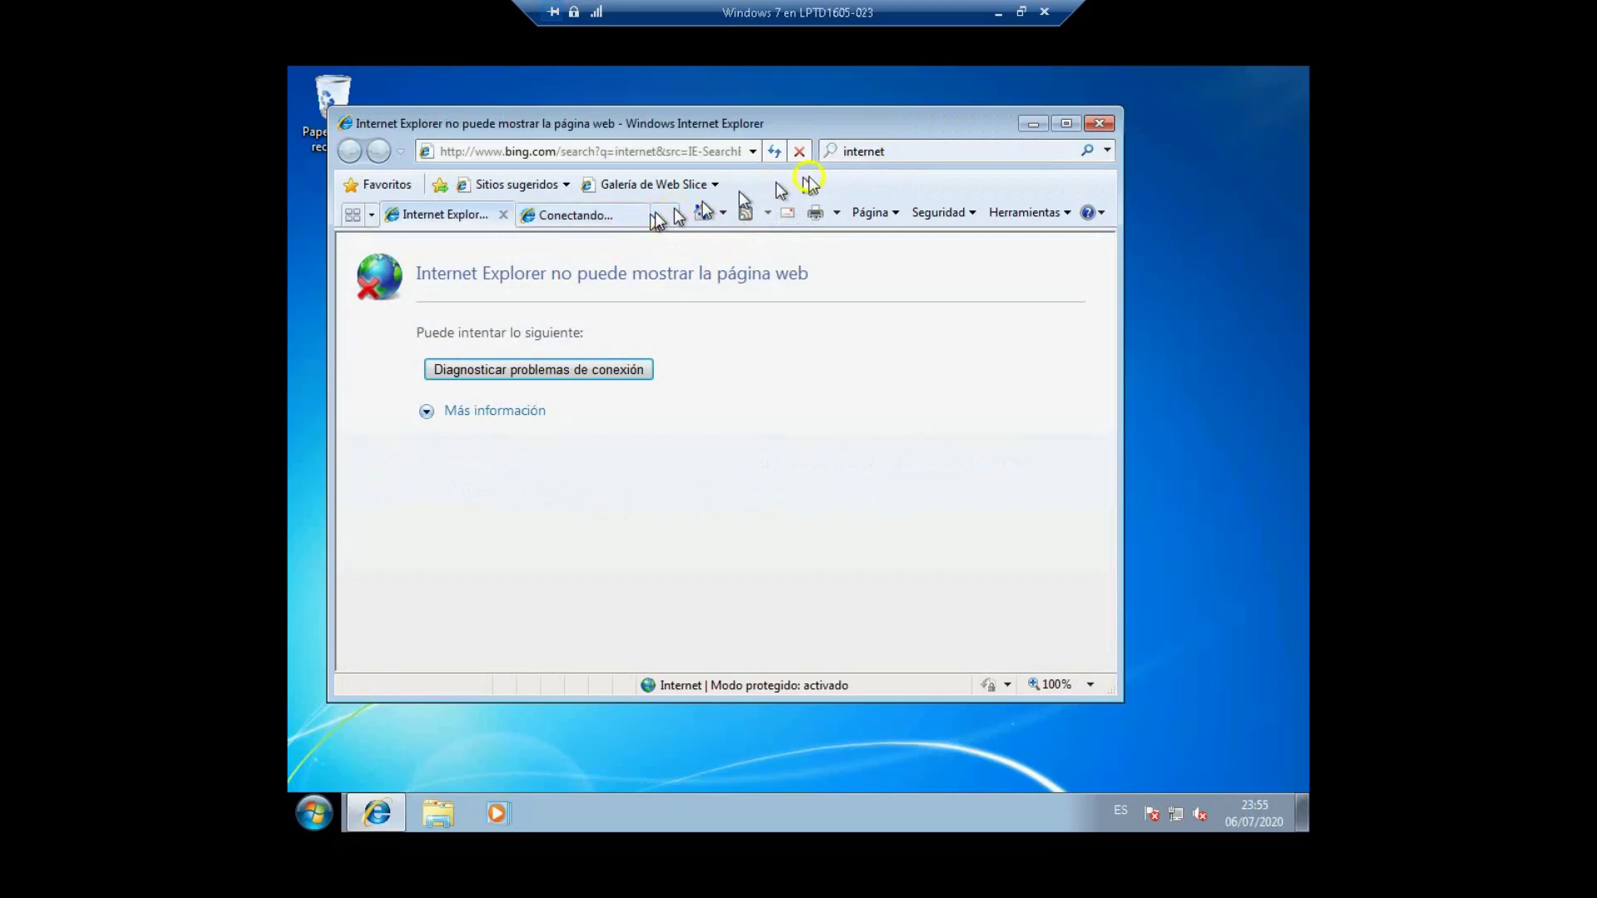
click(884, 155)
text(google.com)
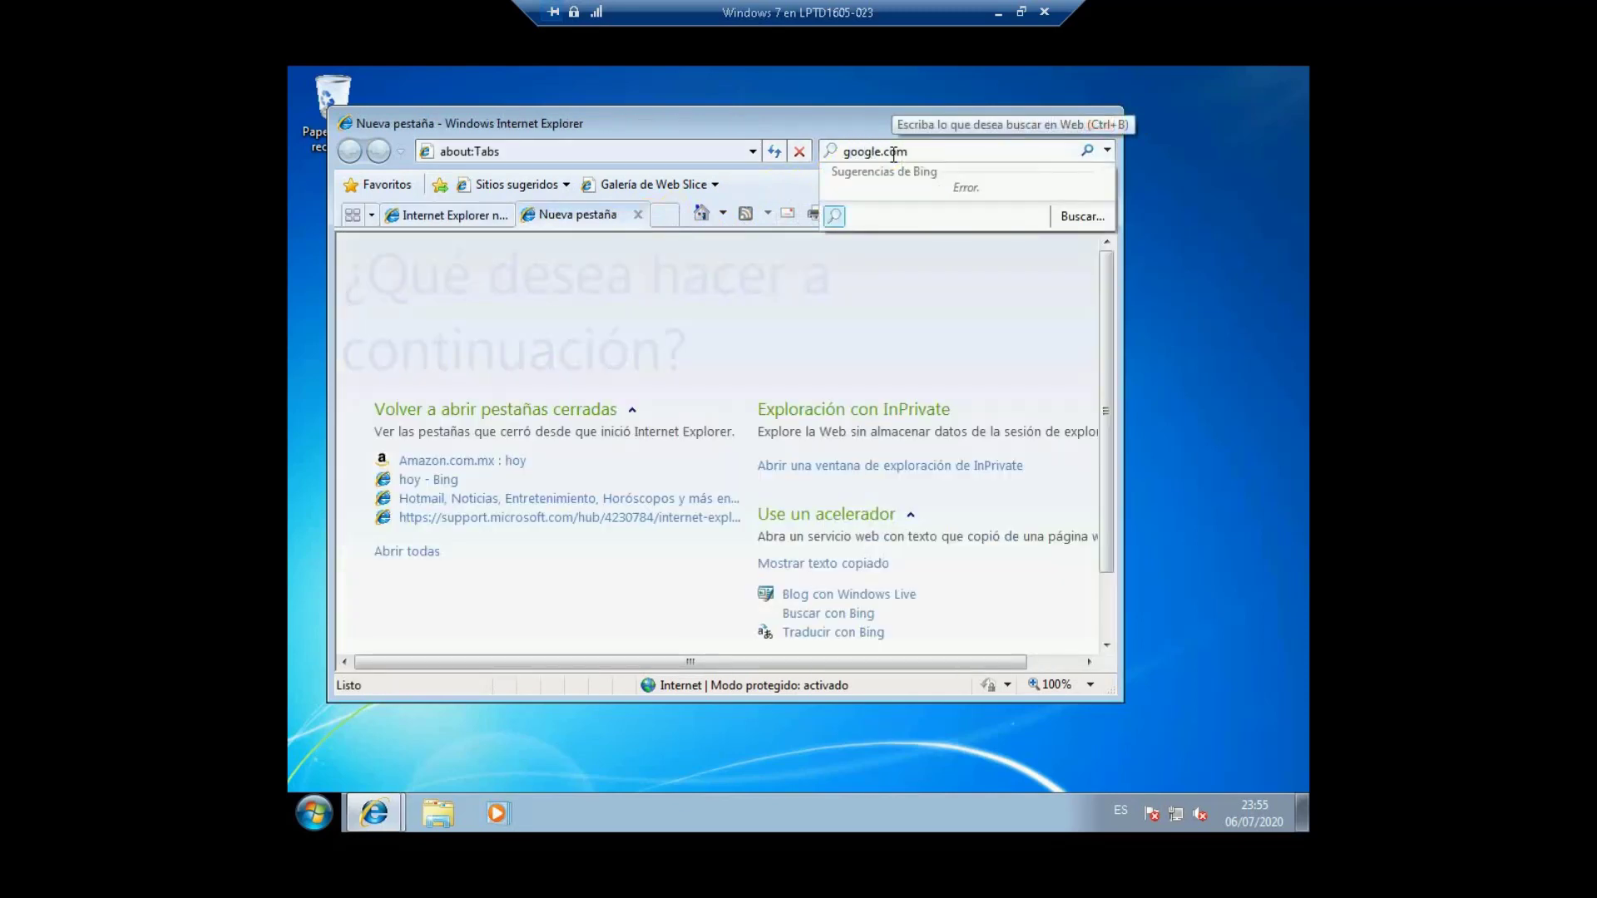
key(Return)
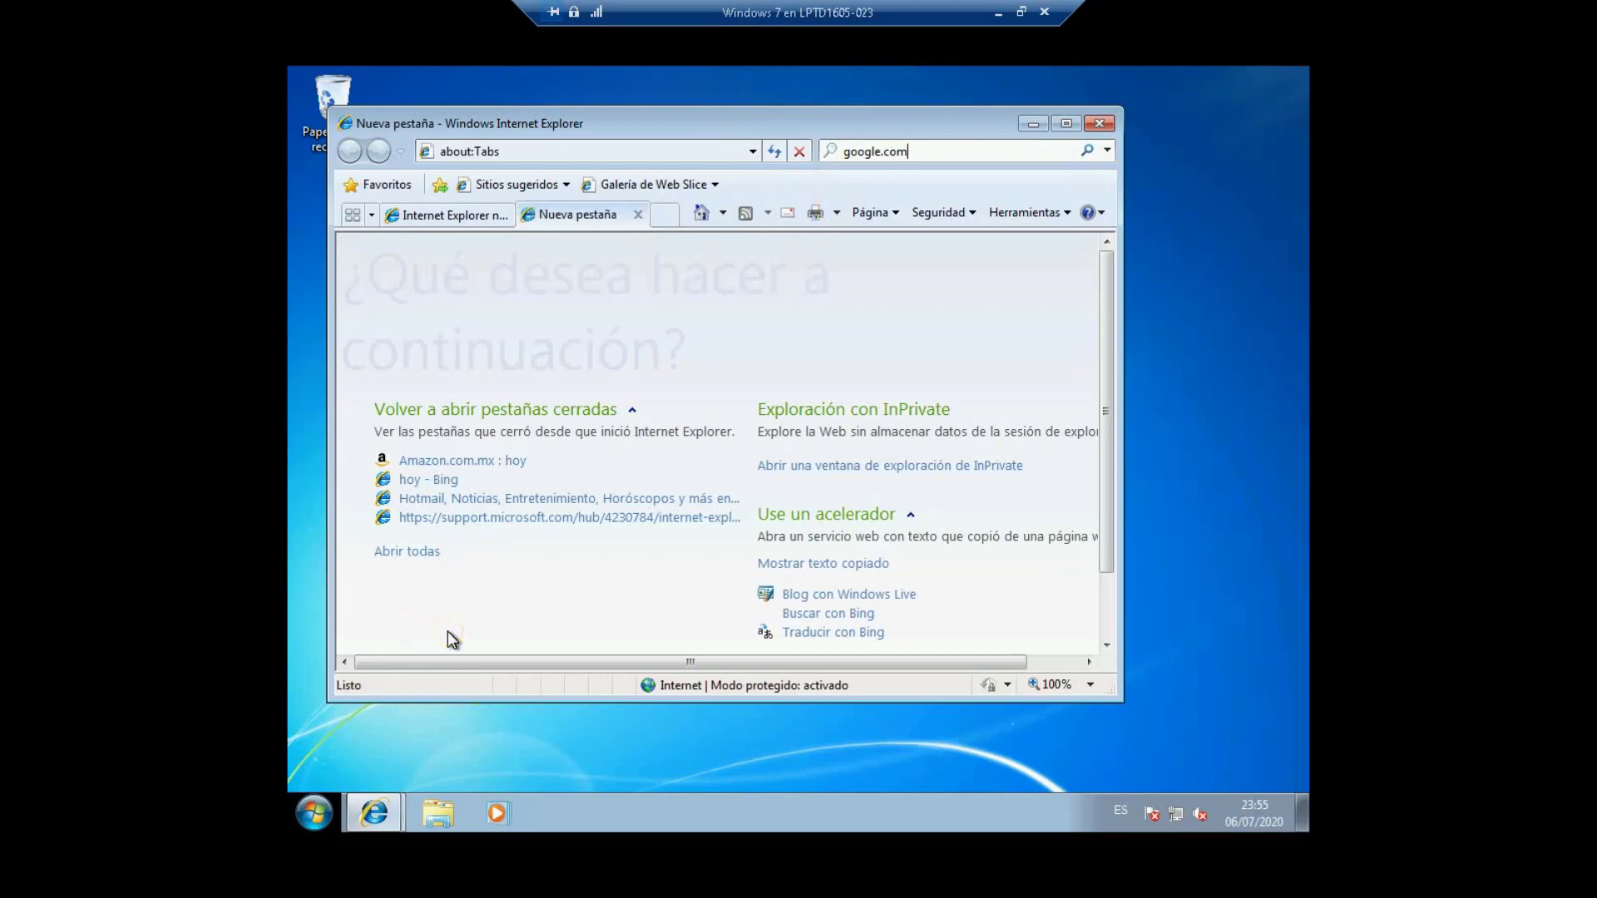
Step: Log off the restricted user with Cerrar sesión and reconnect to the VM full-screen
click(312, 814)
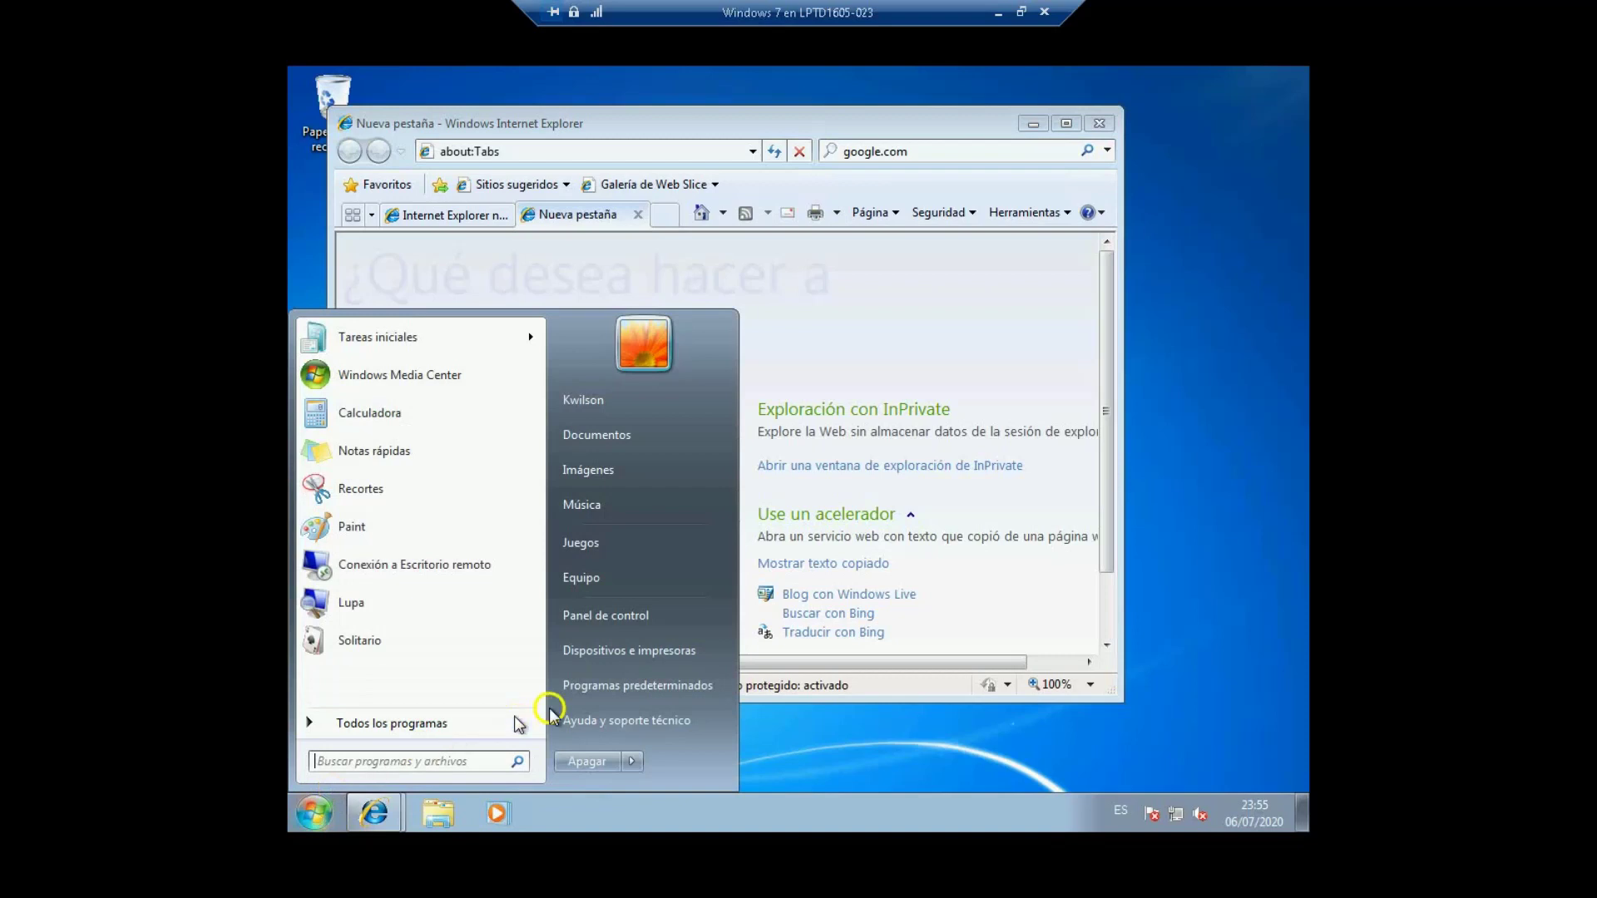
click(633, 762)
click(720, 688)
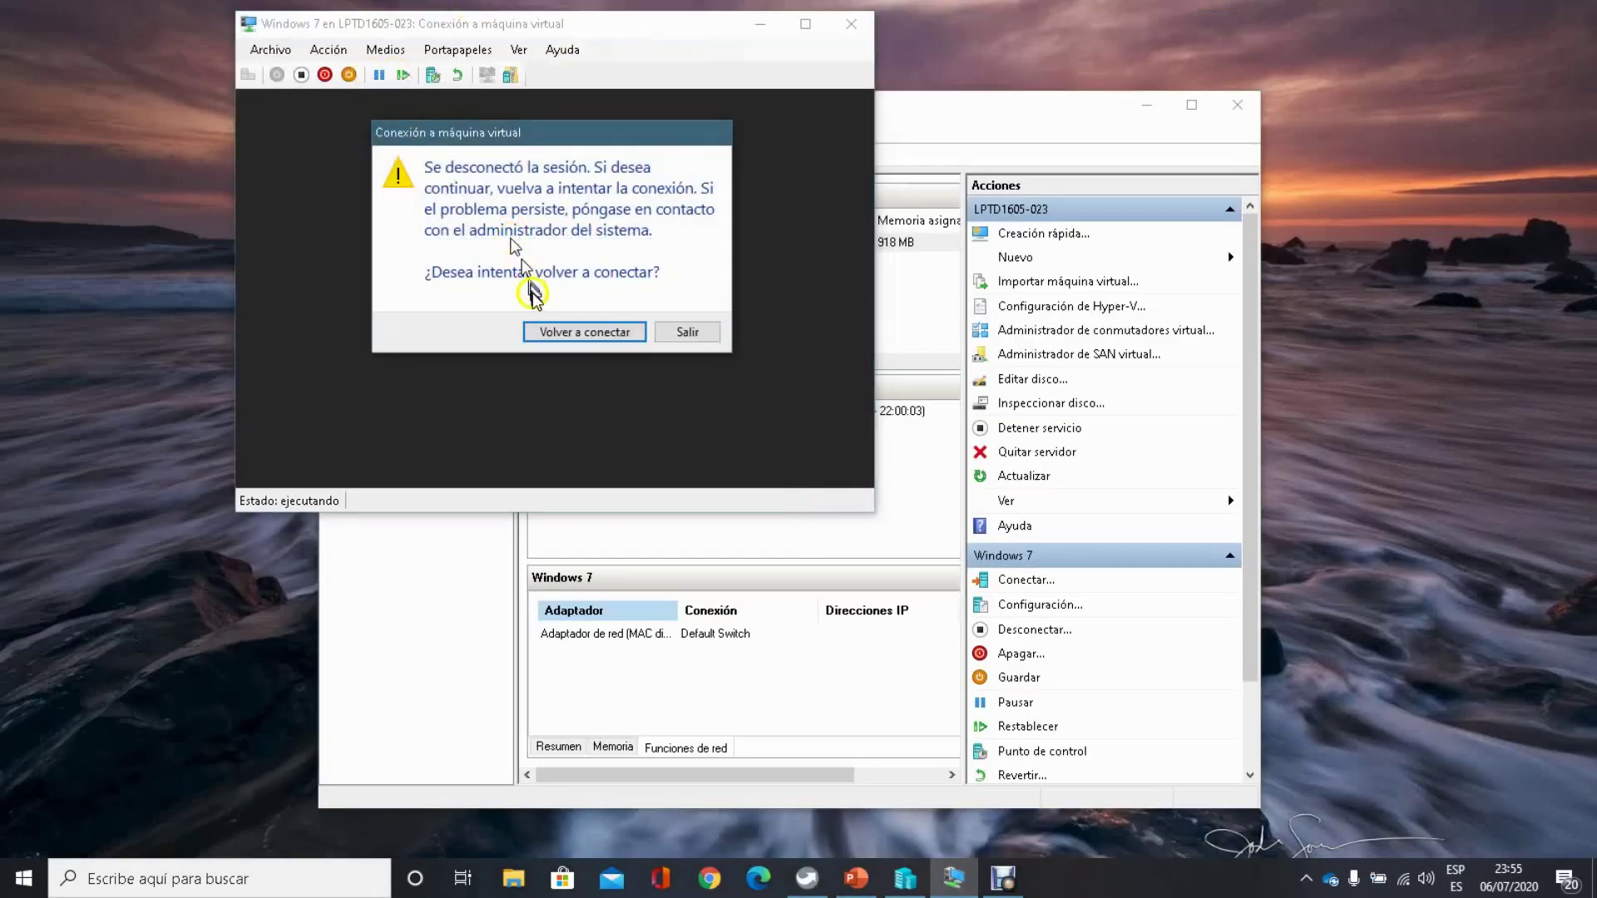
click(561, 333)
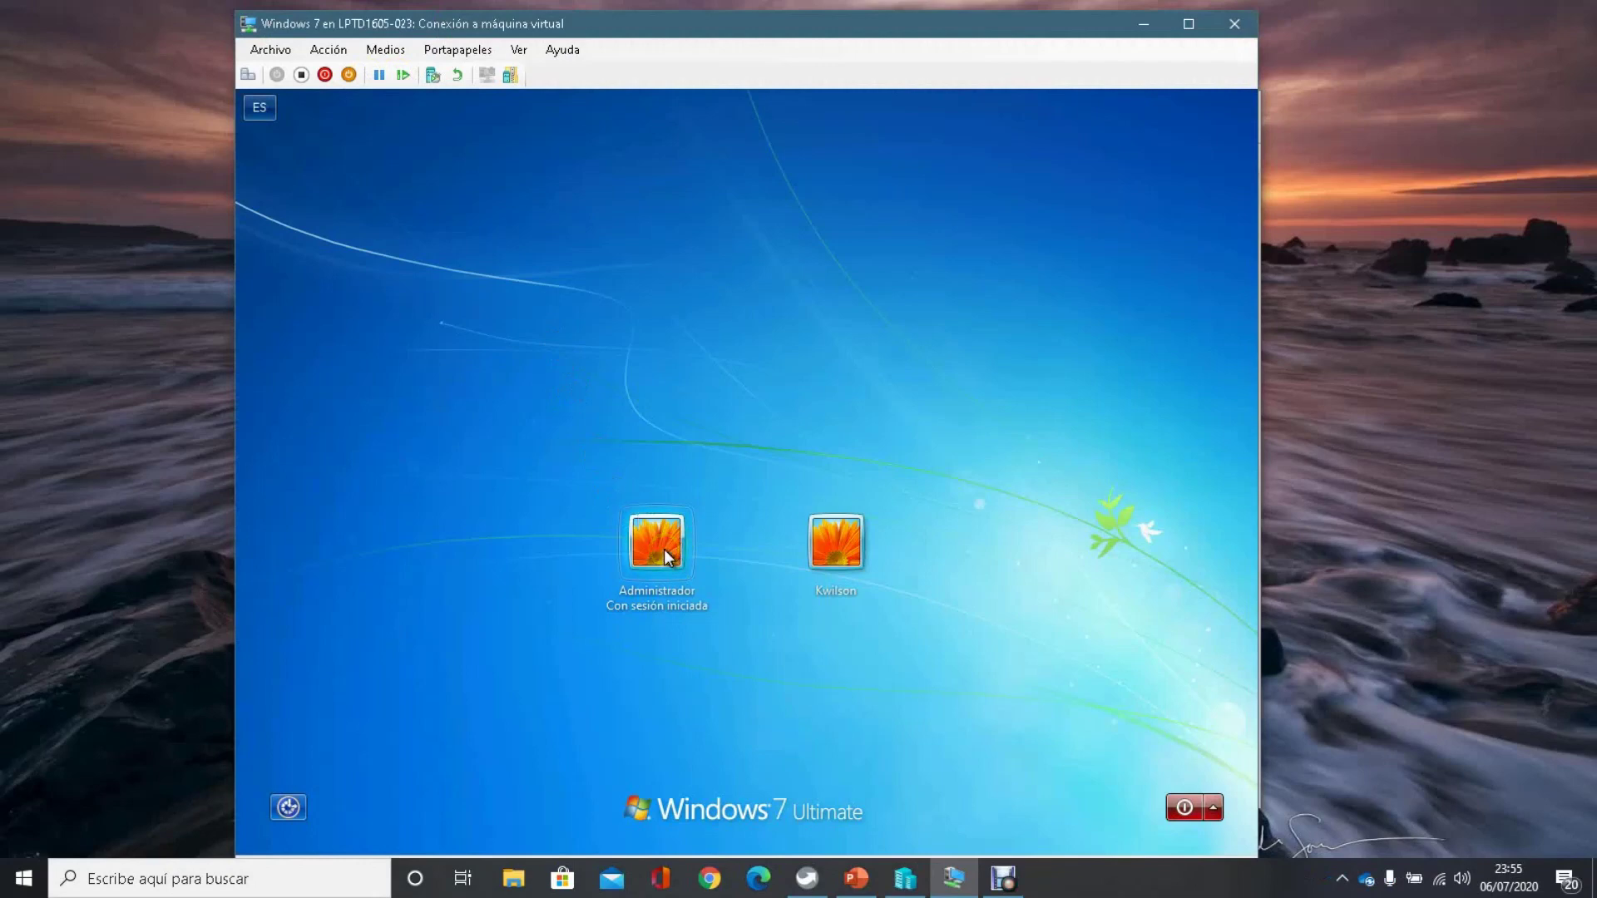
click(1203, 17)
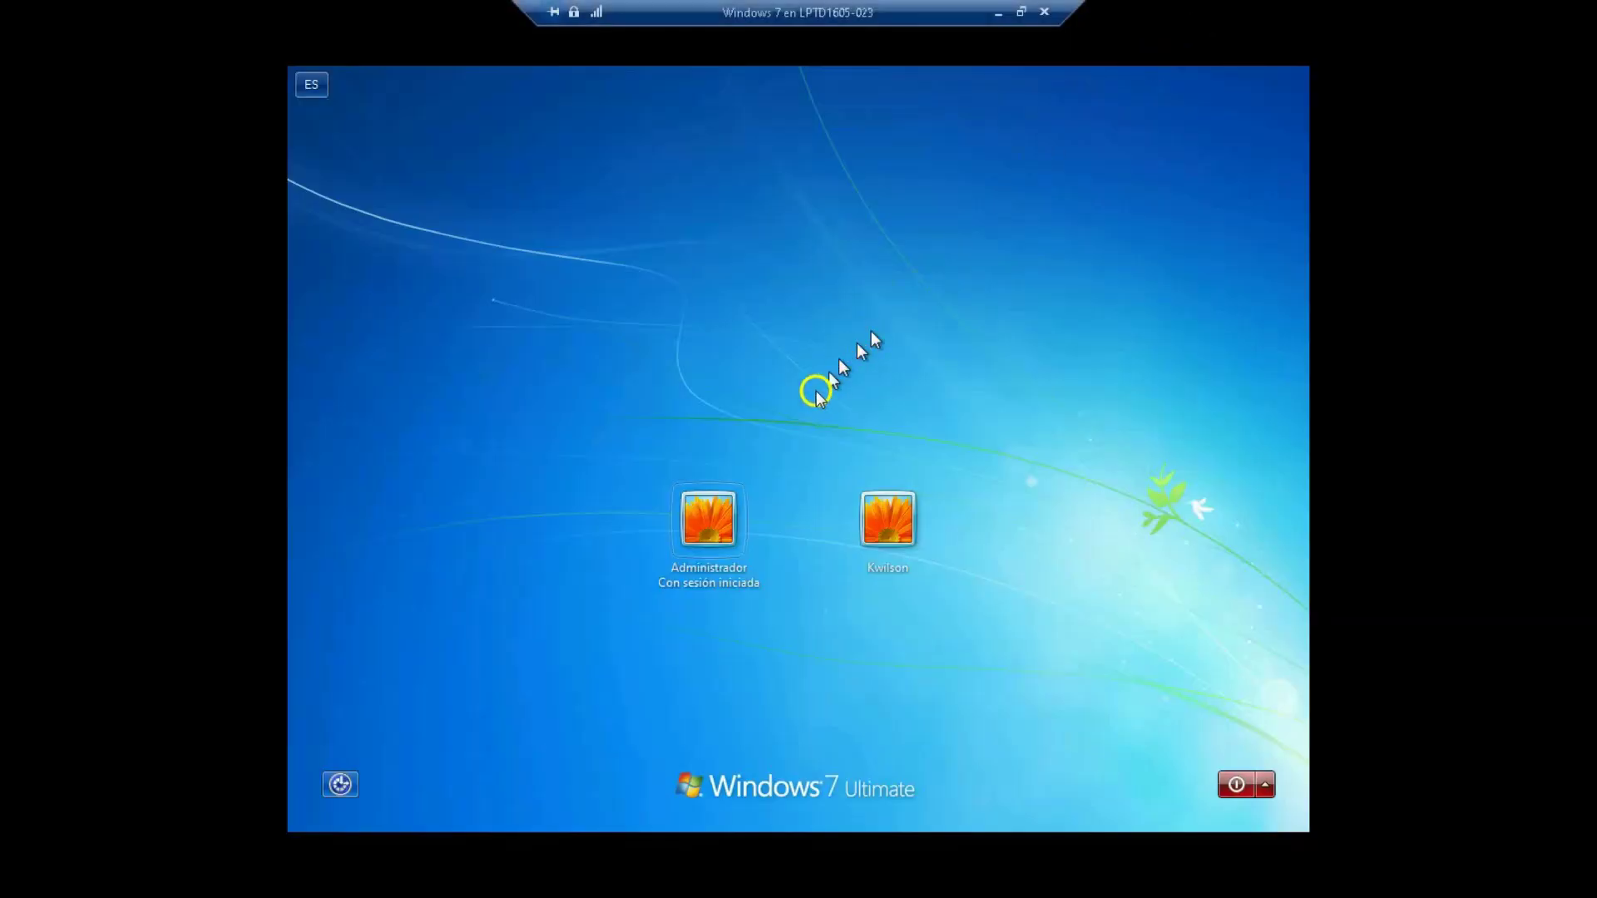
Step: Sign in as Administrador with the account password and return the VM to full-screen
click(731, 509)
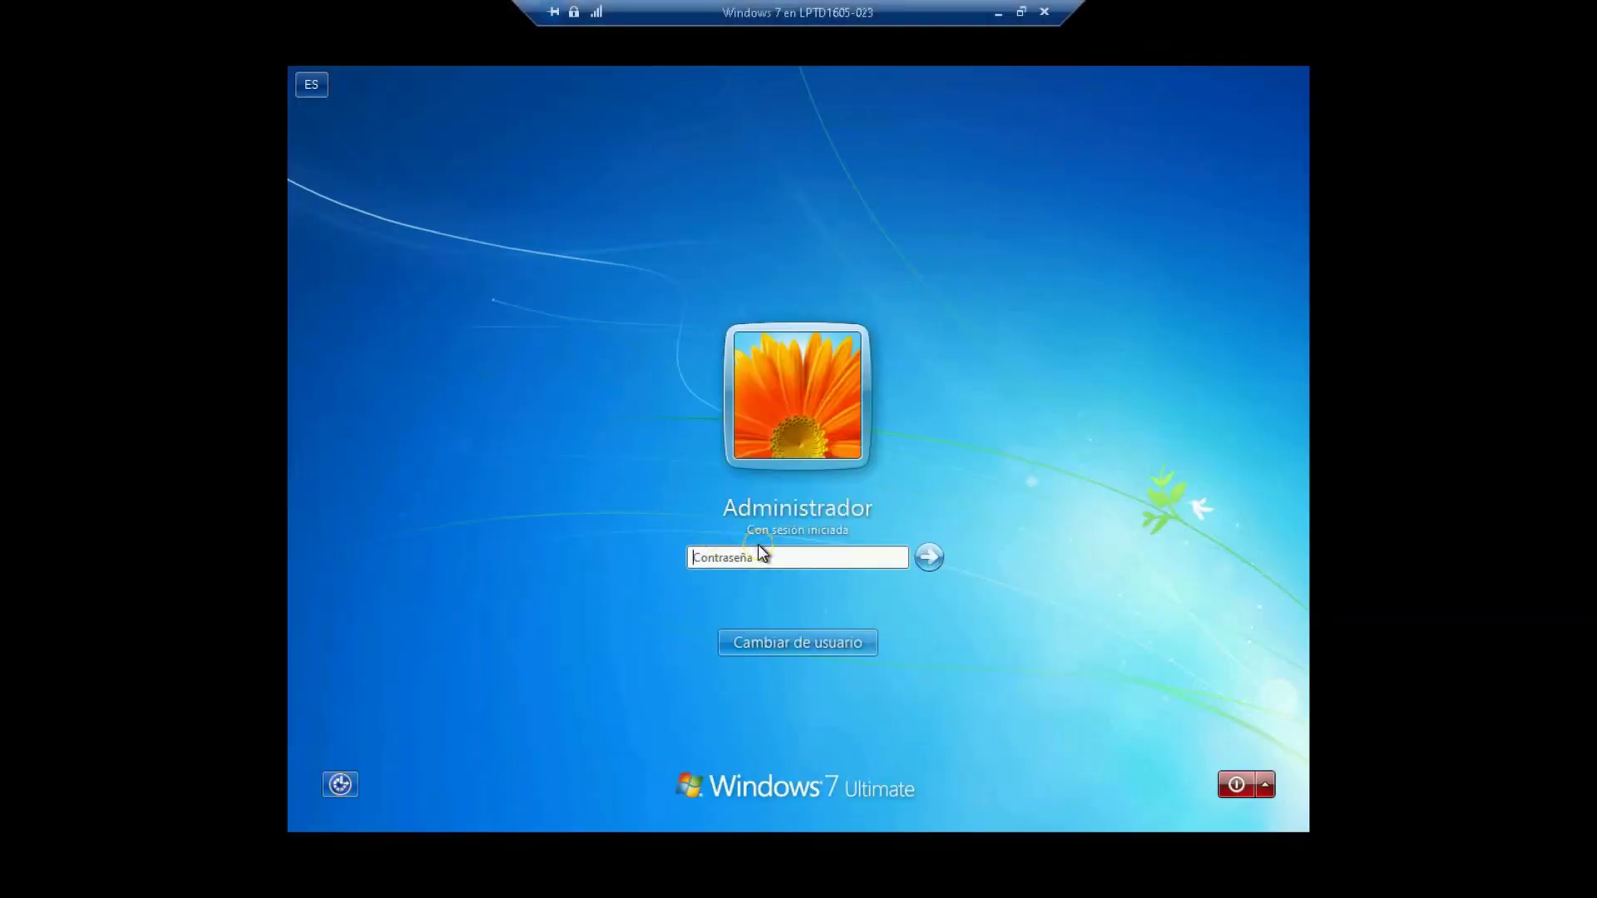
text(1234)
key(Return)
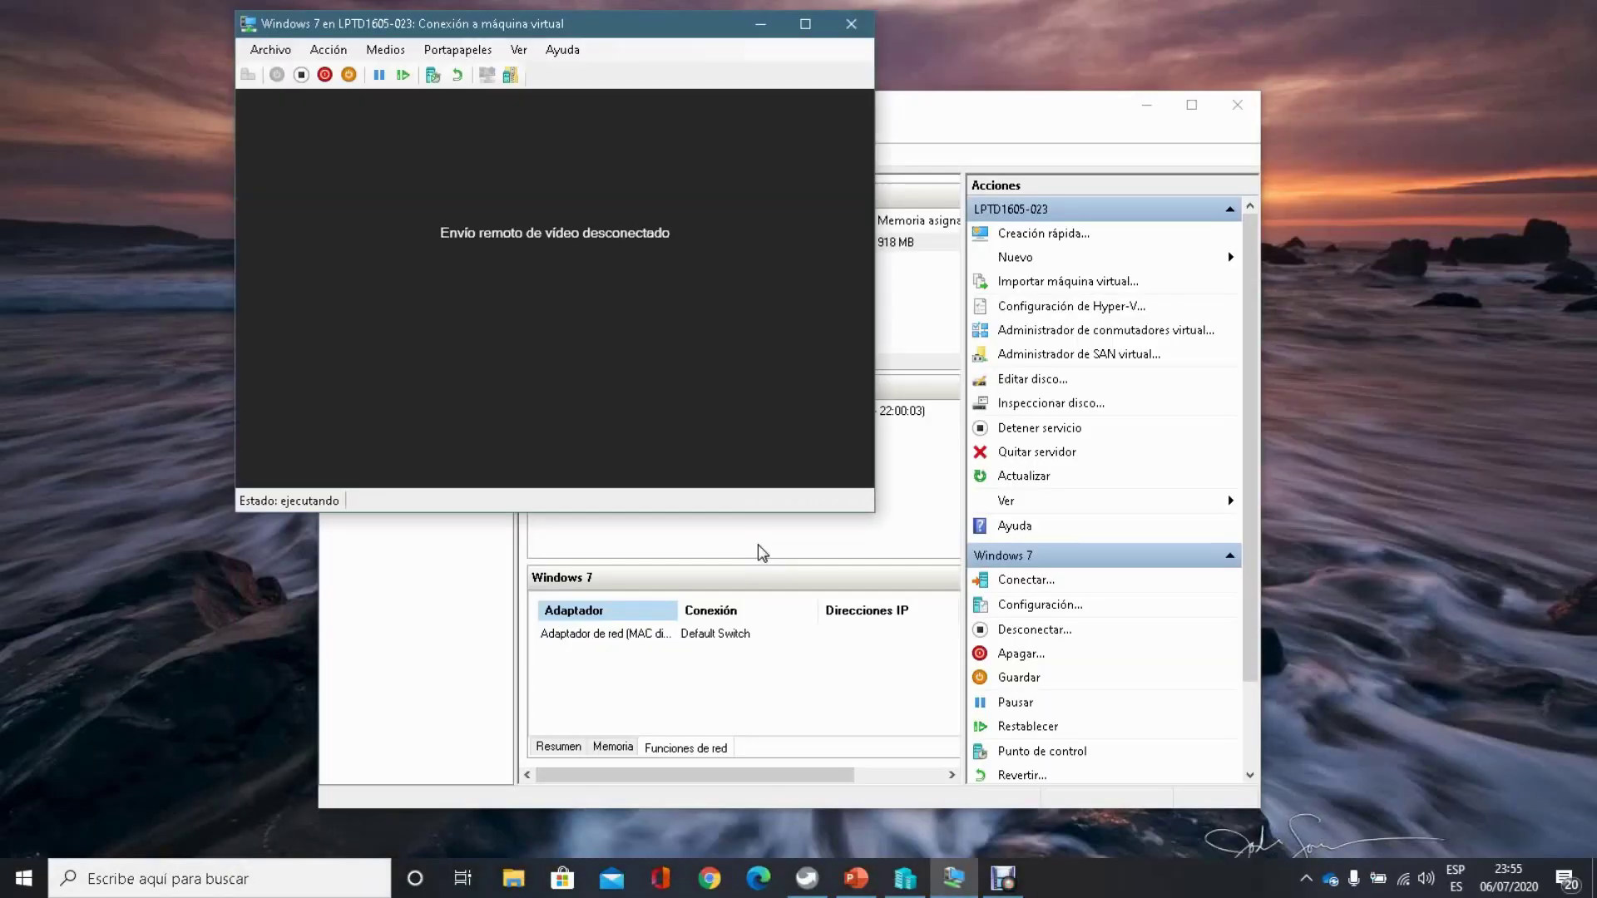
click(605, 331)
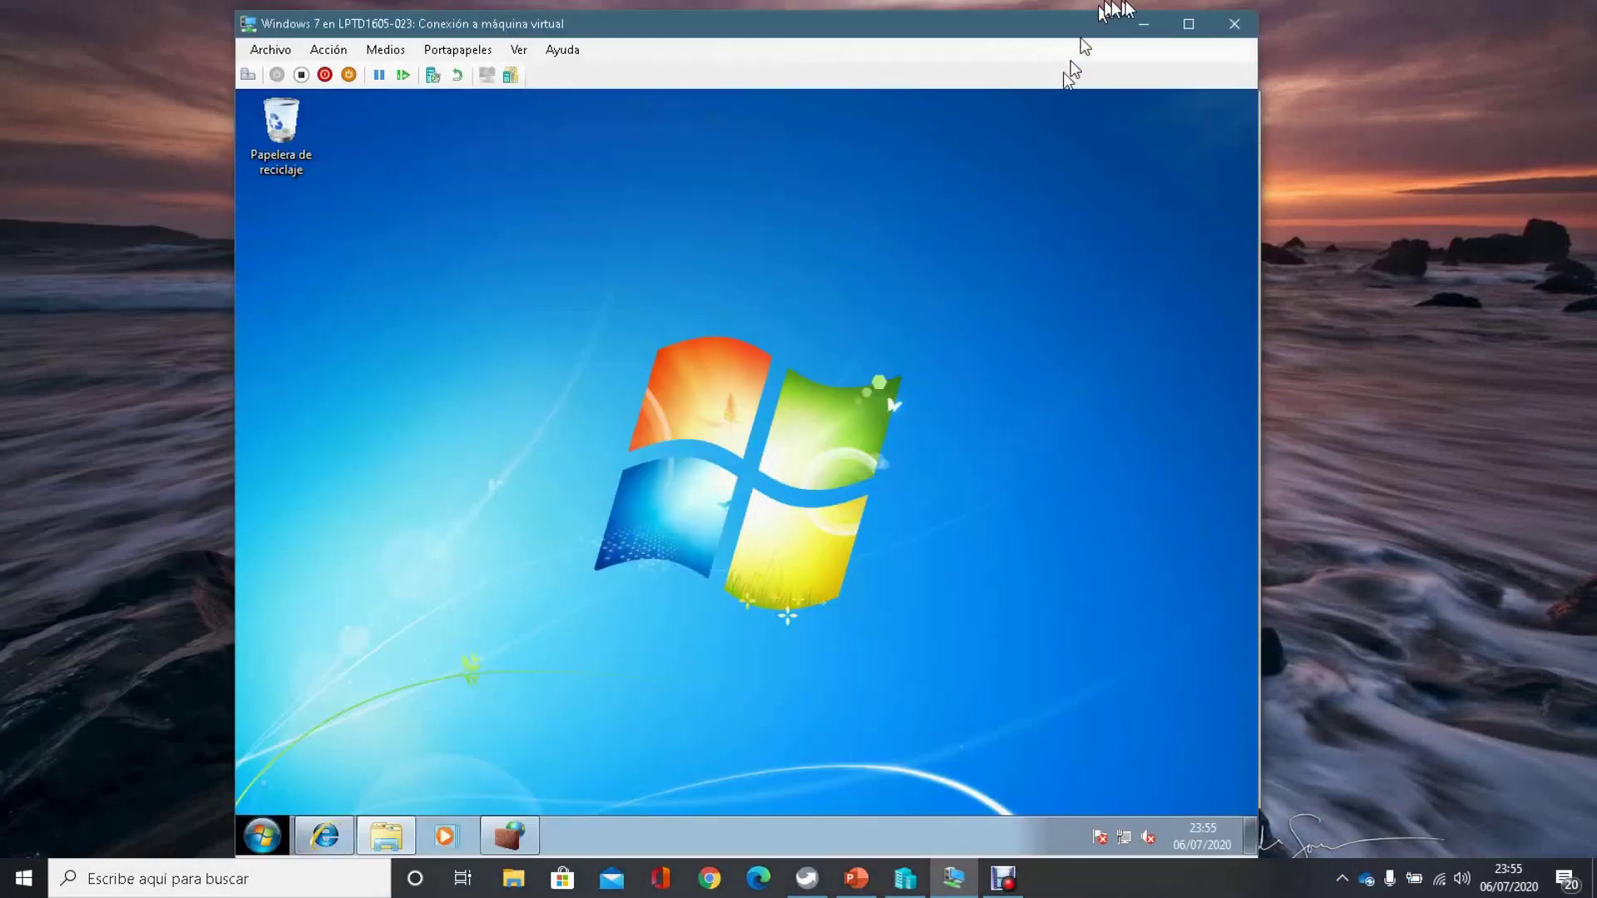
click(1185, 25)
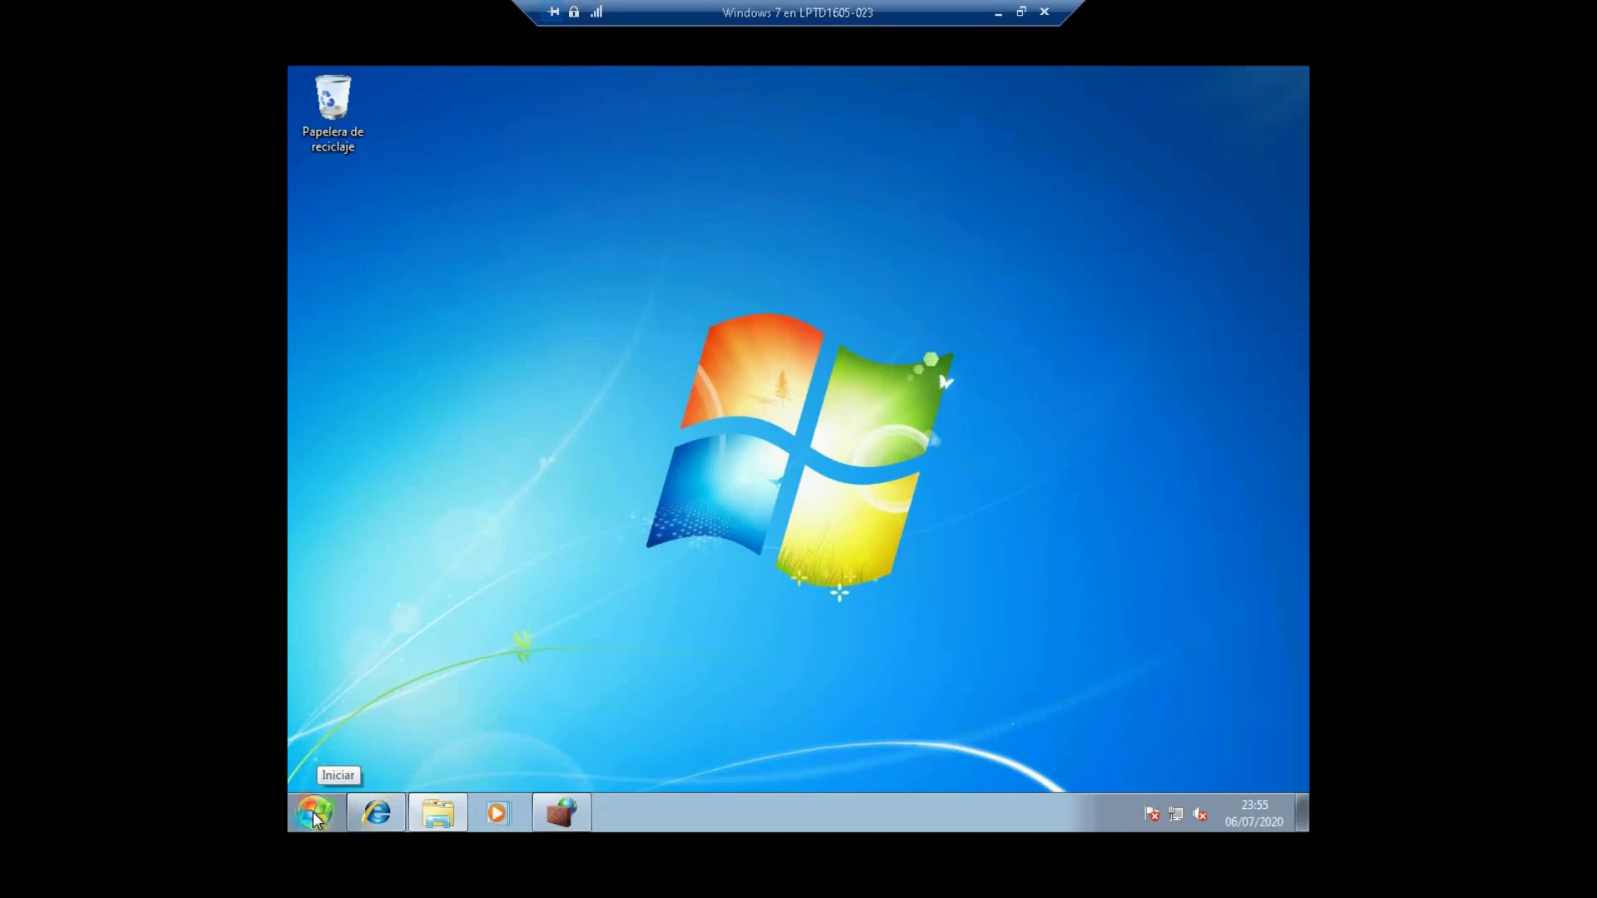
Step: As administrator, search Bing for 'hoy' and open the Hoy - Rep. Dominicana site at hoy.com.do
click(377, 813)
click(536, 268)
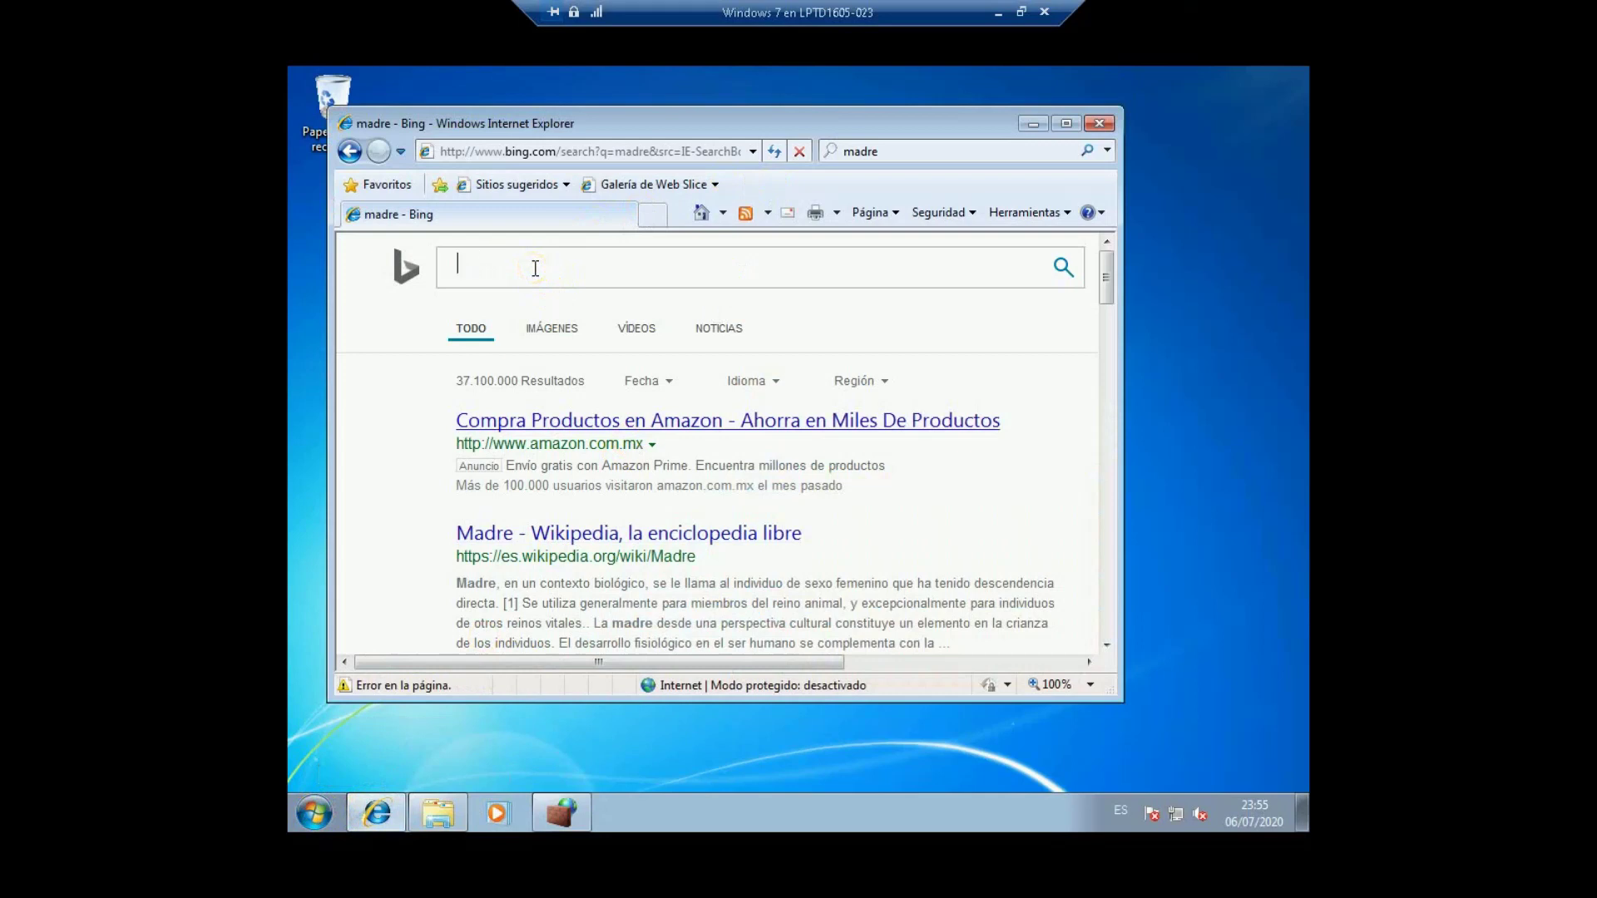
text(hoy)
key(Return)
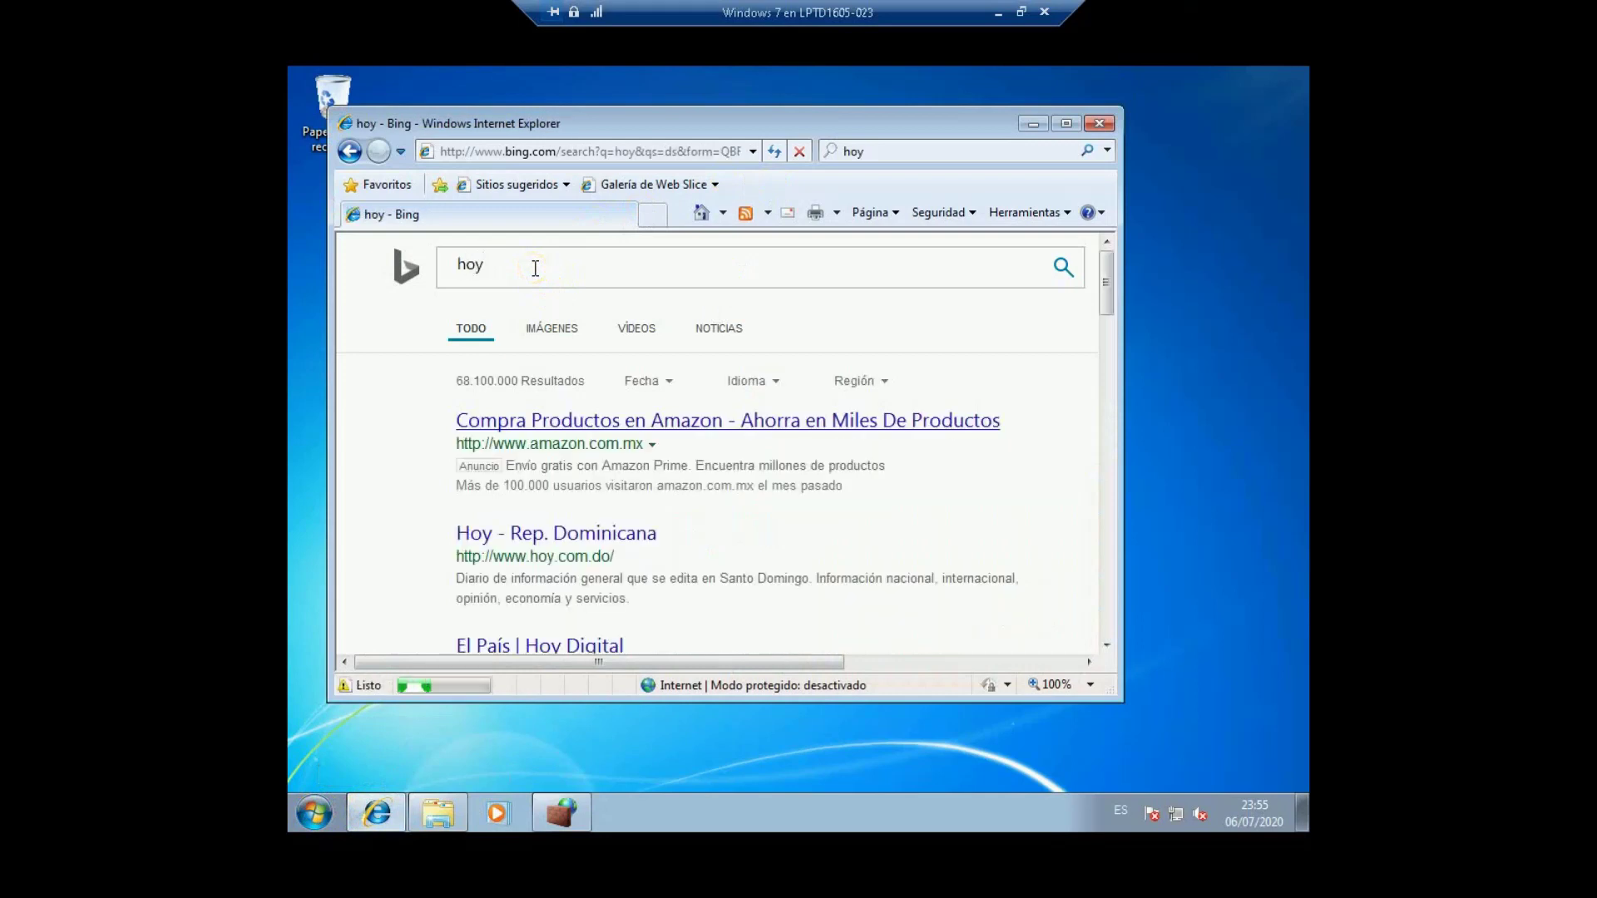
click(554, 536)
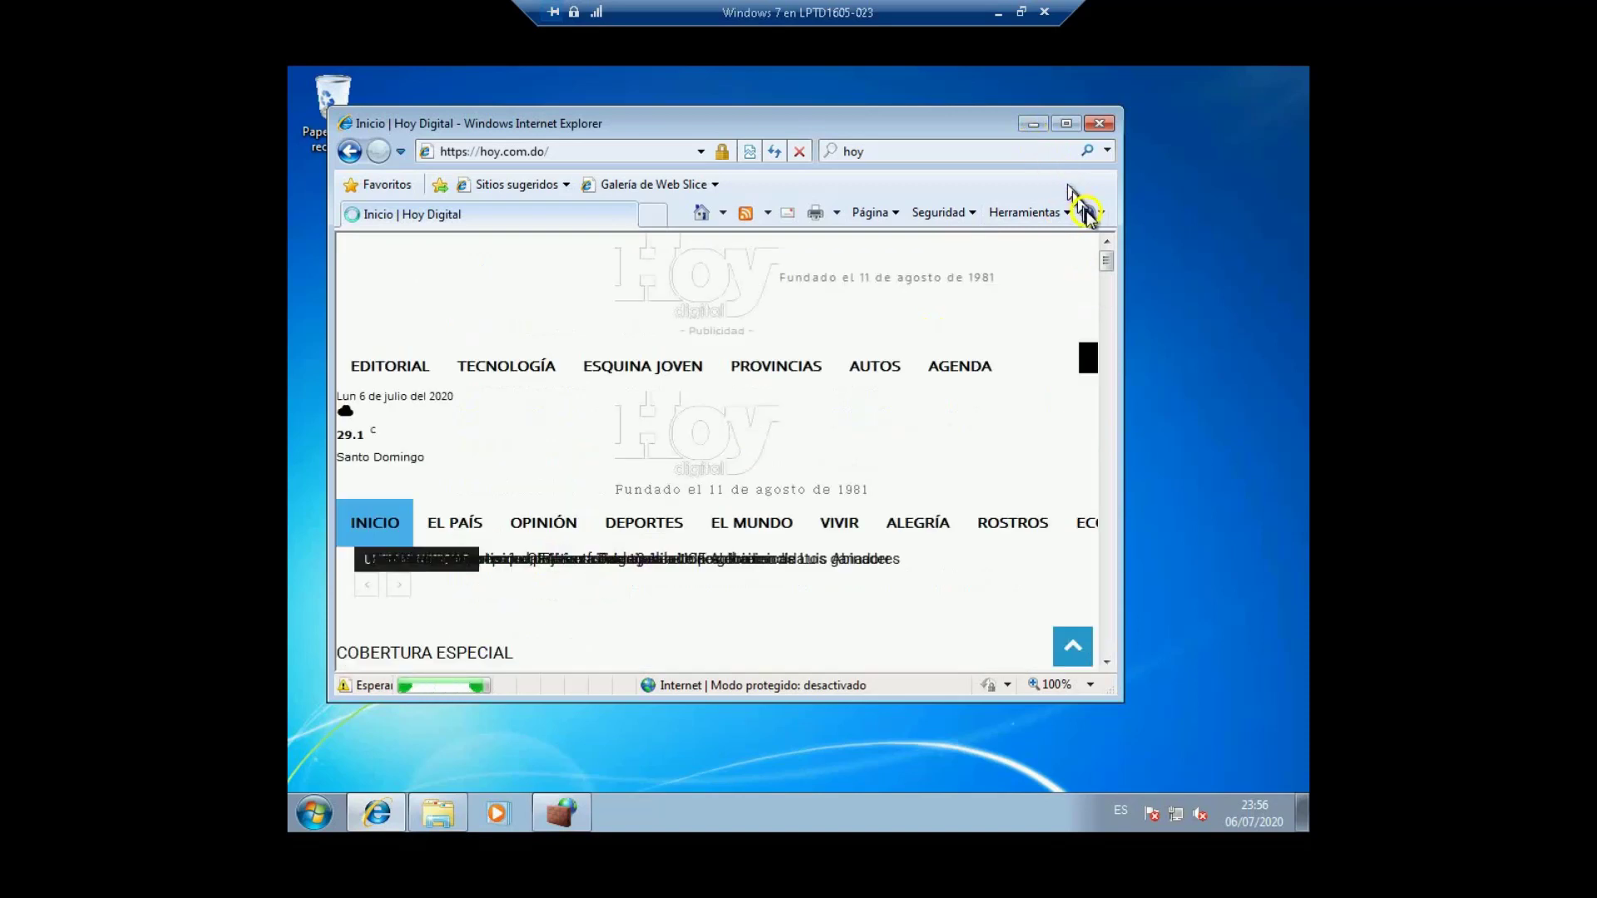
click(1106, 265)
mouse_move(1106, 265)
mouse_down()
mouse_move(1110, 289)
mouse_move(1104, 260)
mouse_up()
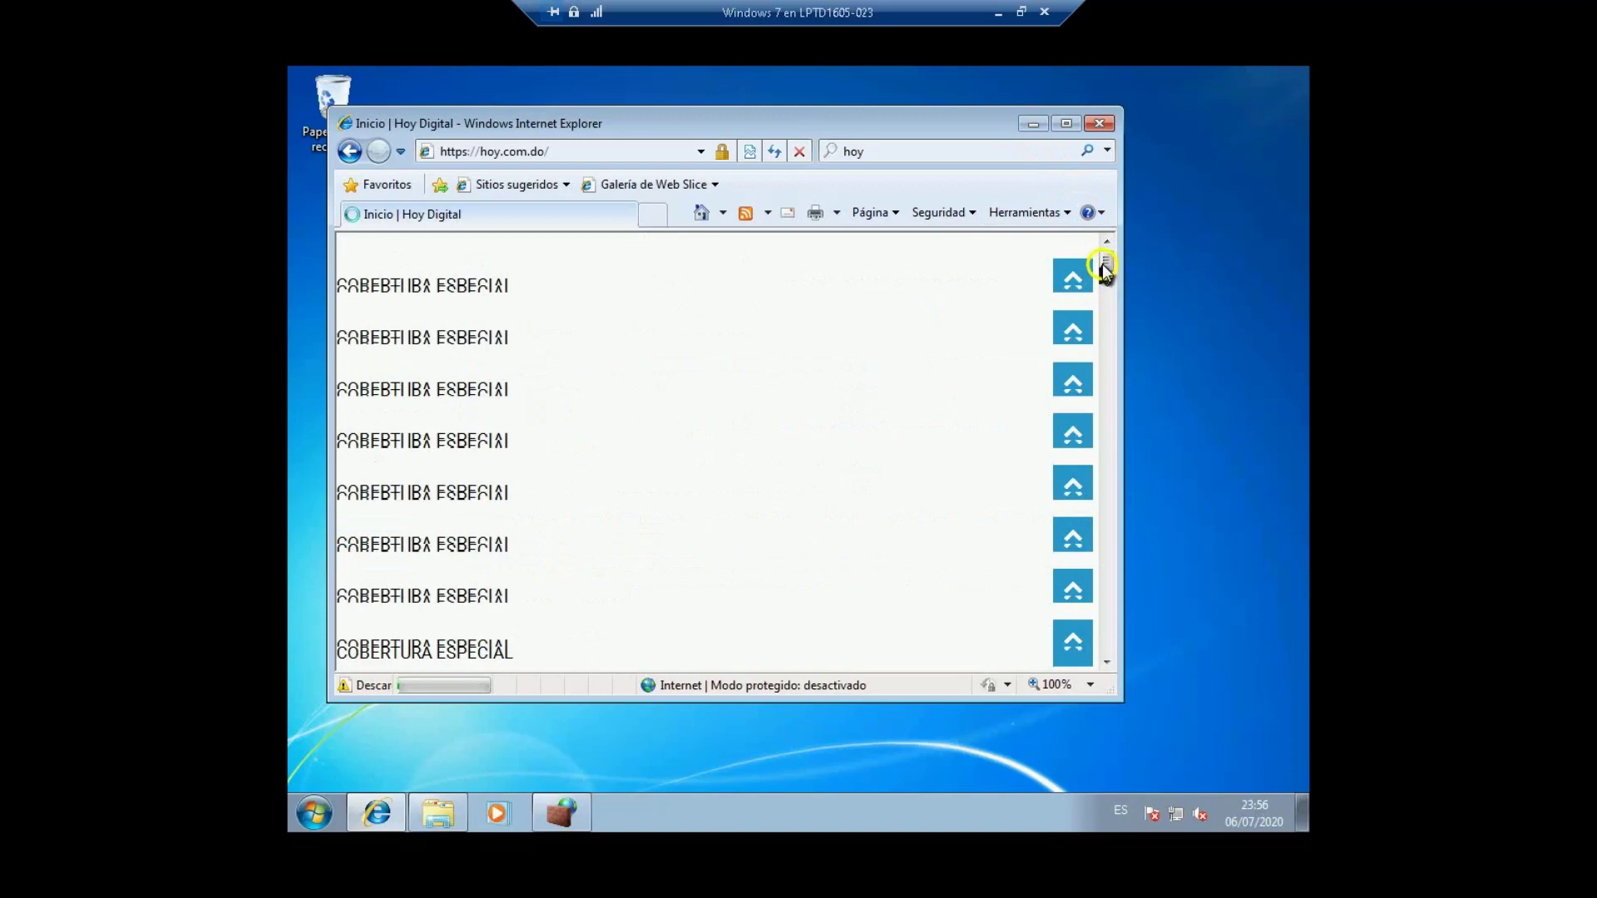
click(1109, 239)
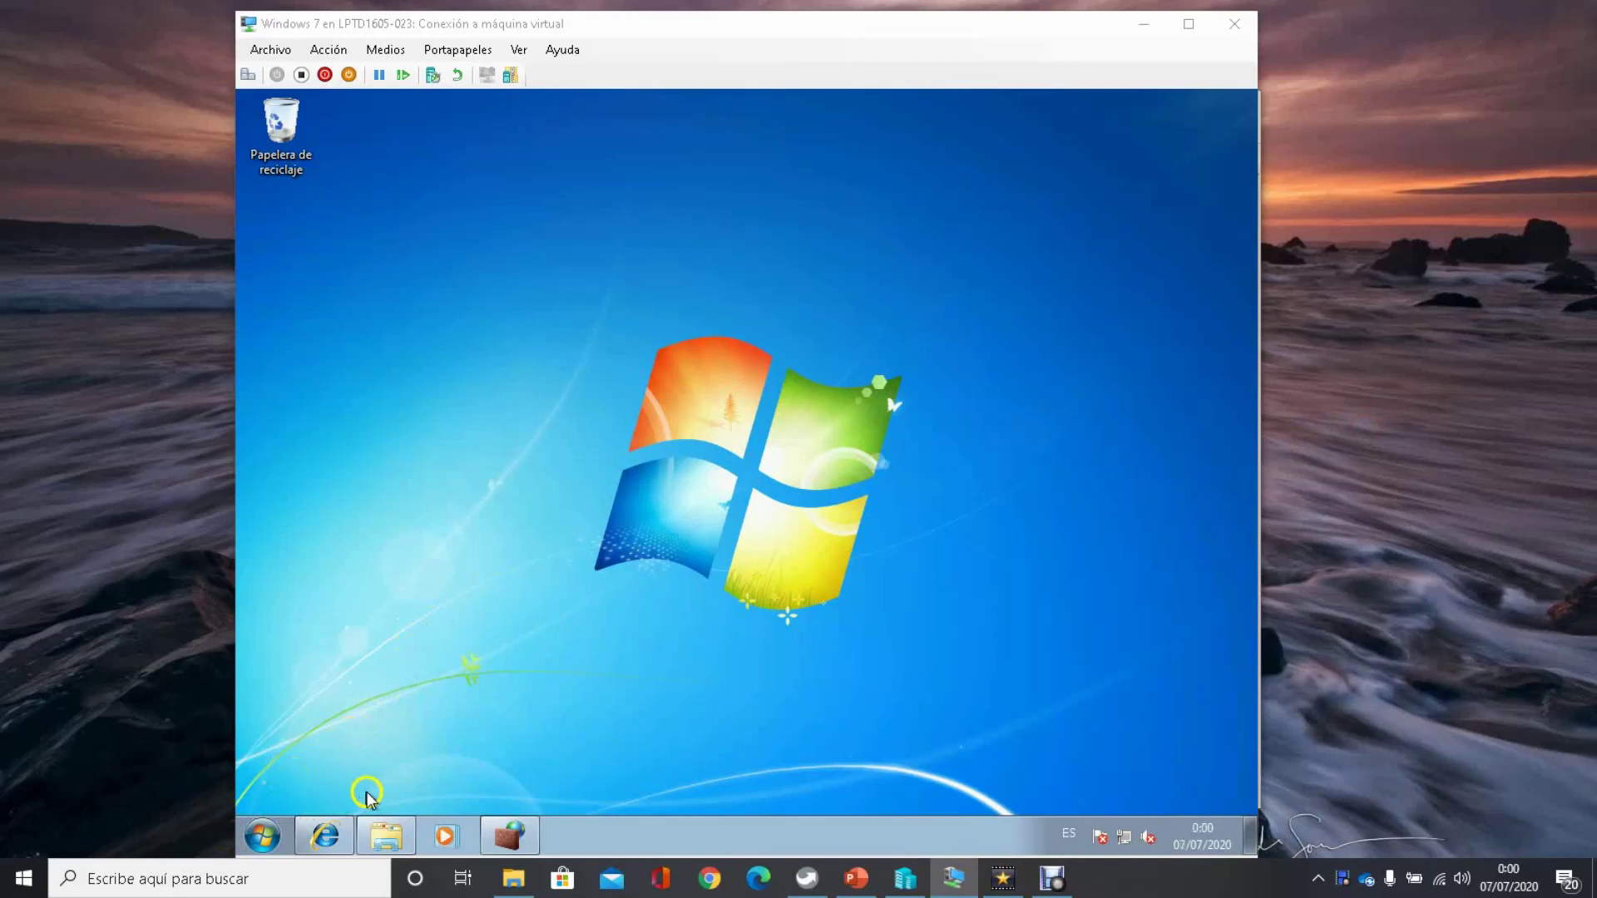
Step: Set the bloqueaInternet folder on C: to Sólo lectura and Oculto, including subfolders and files, then close Explorer
click(384, 836)
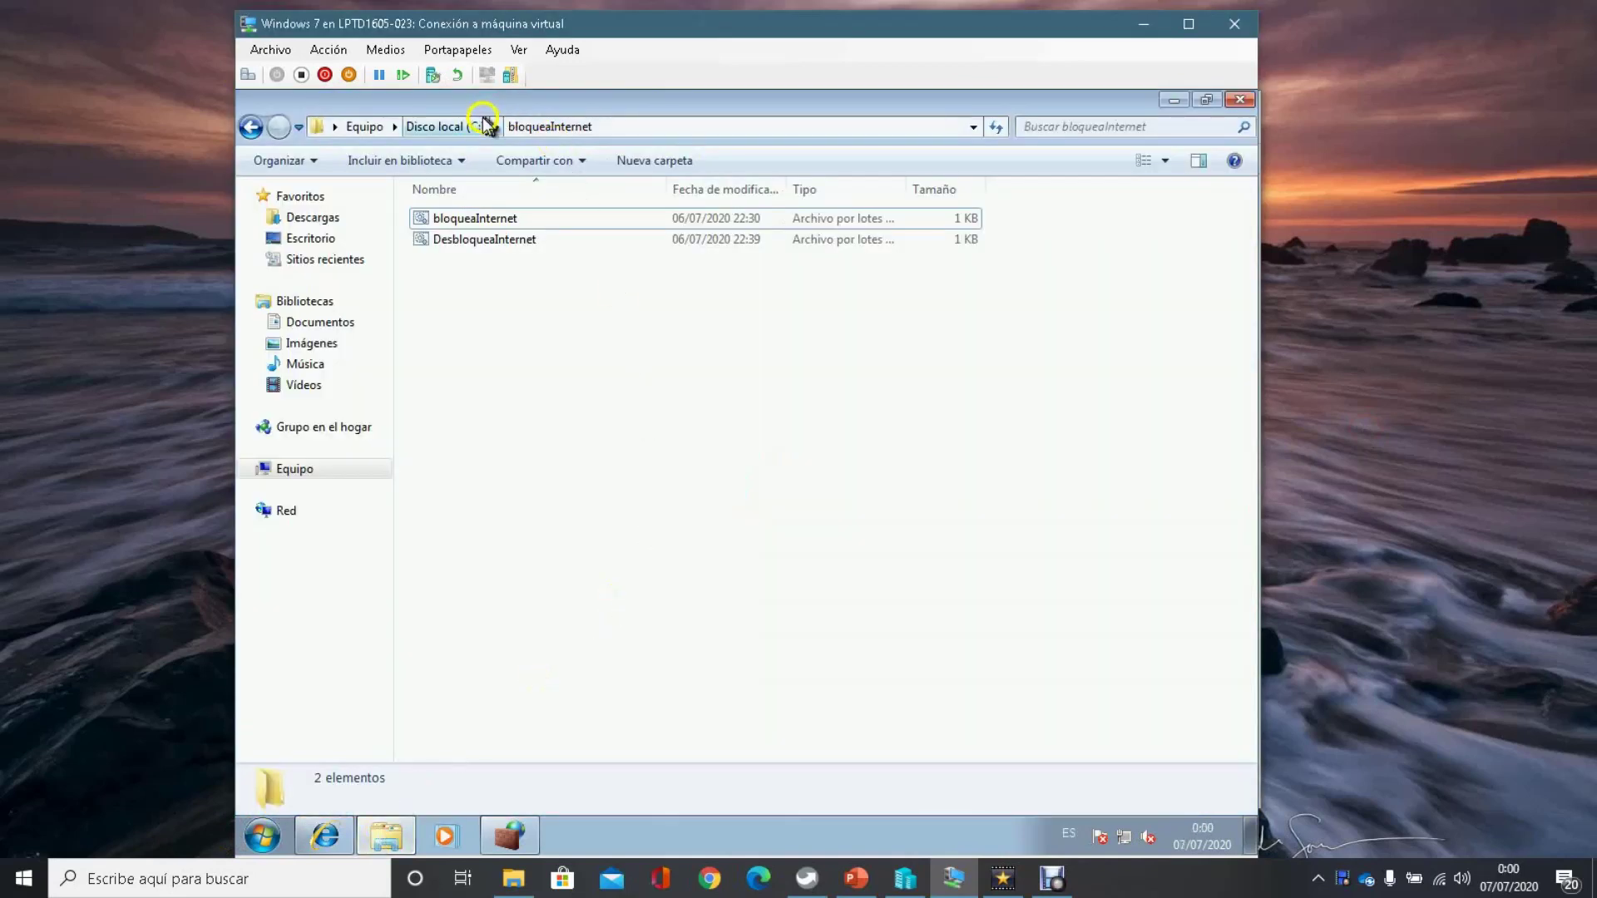
click(449, 127)
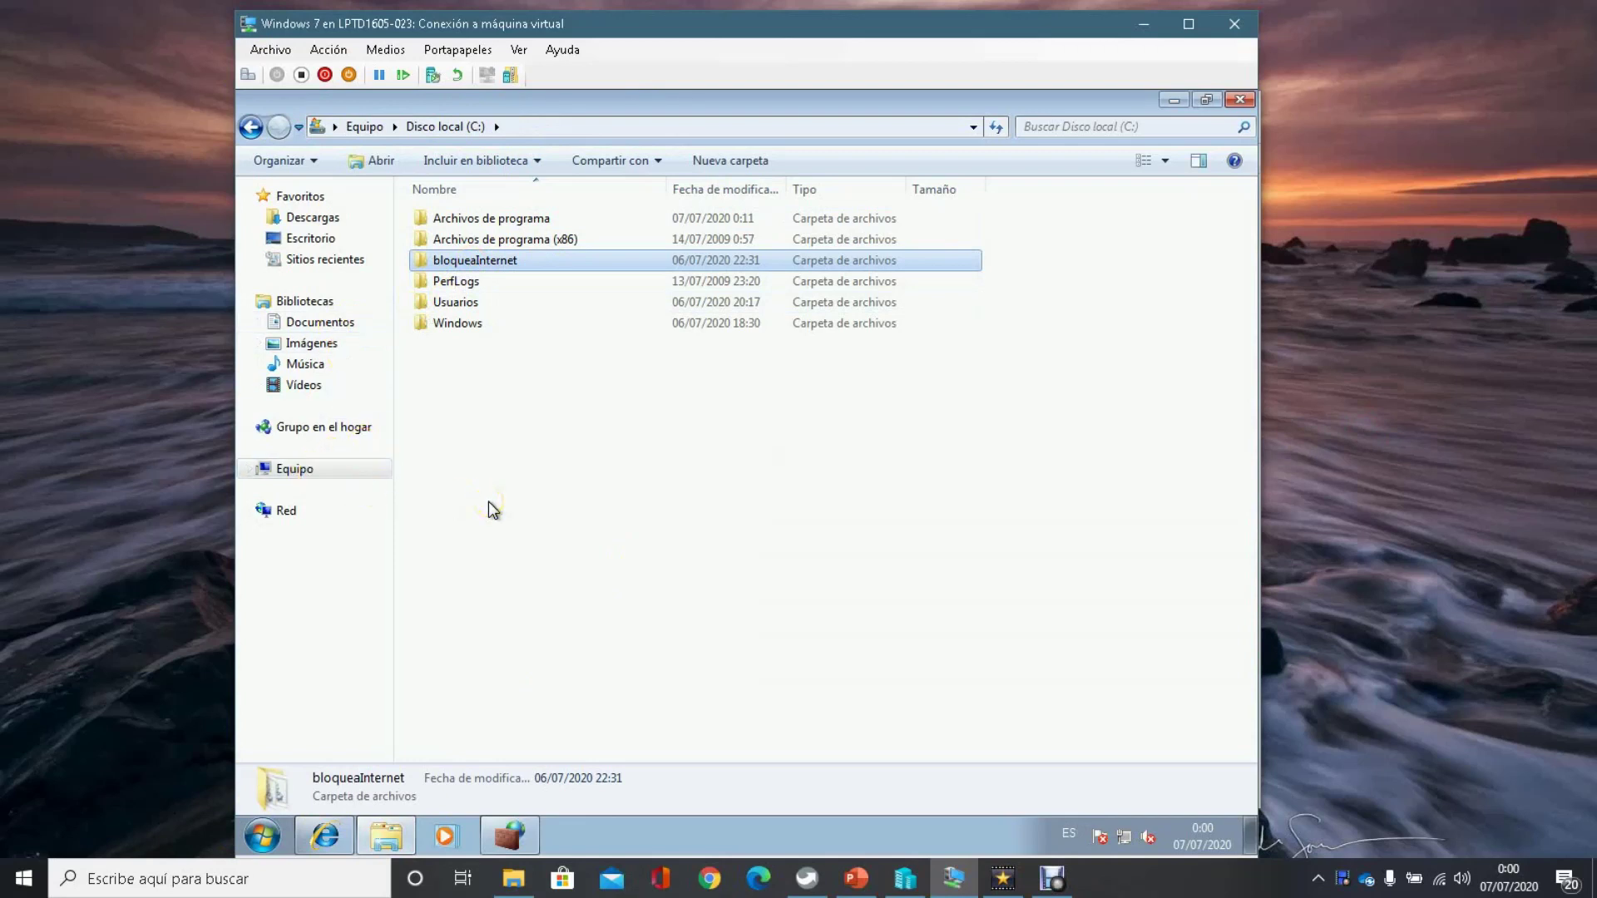
right_click(463, 261)
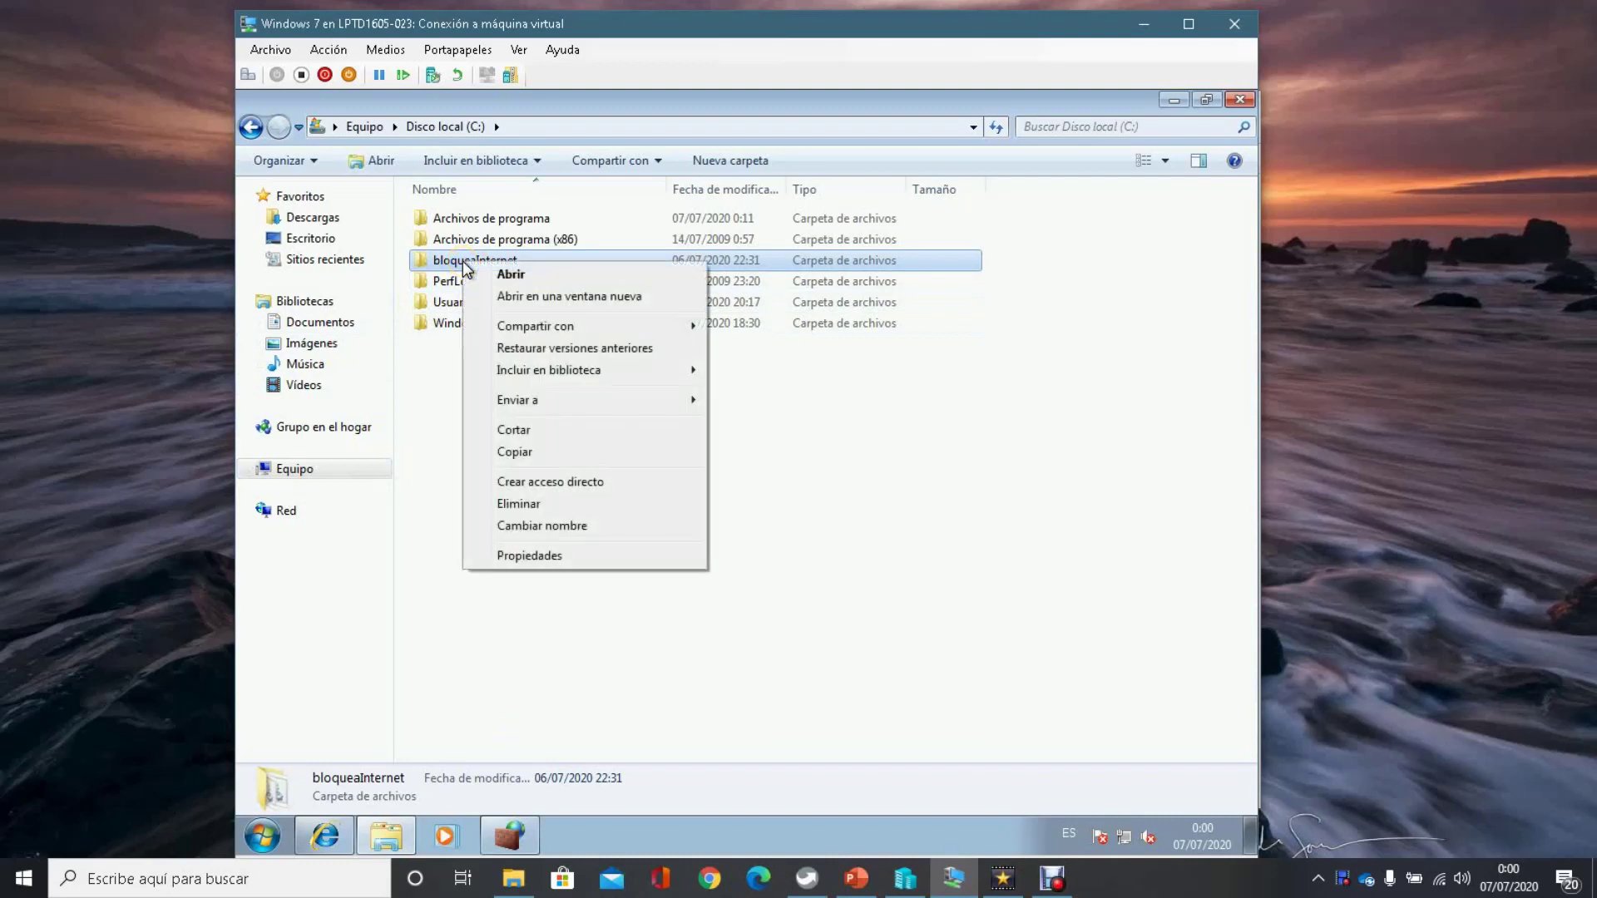
click(545, 557)
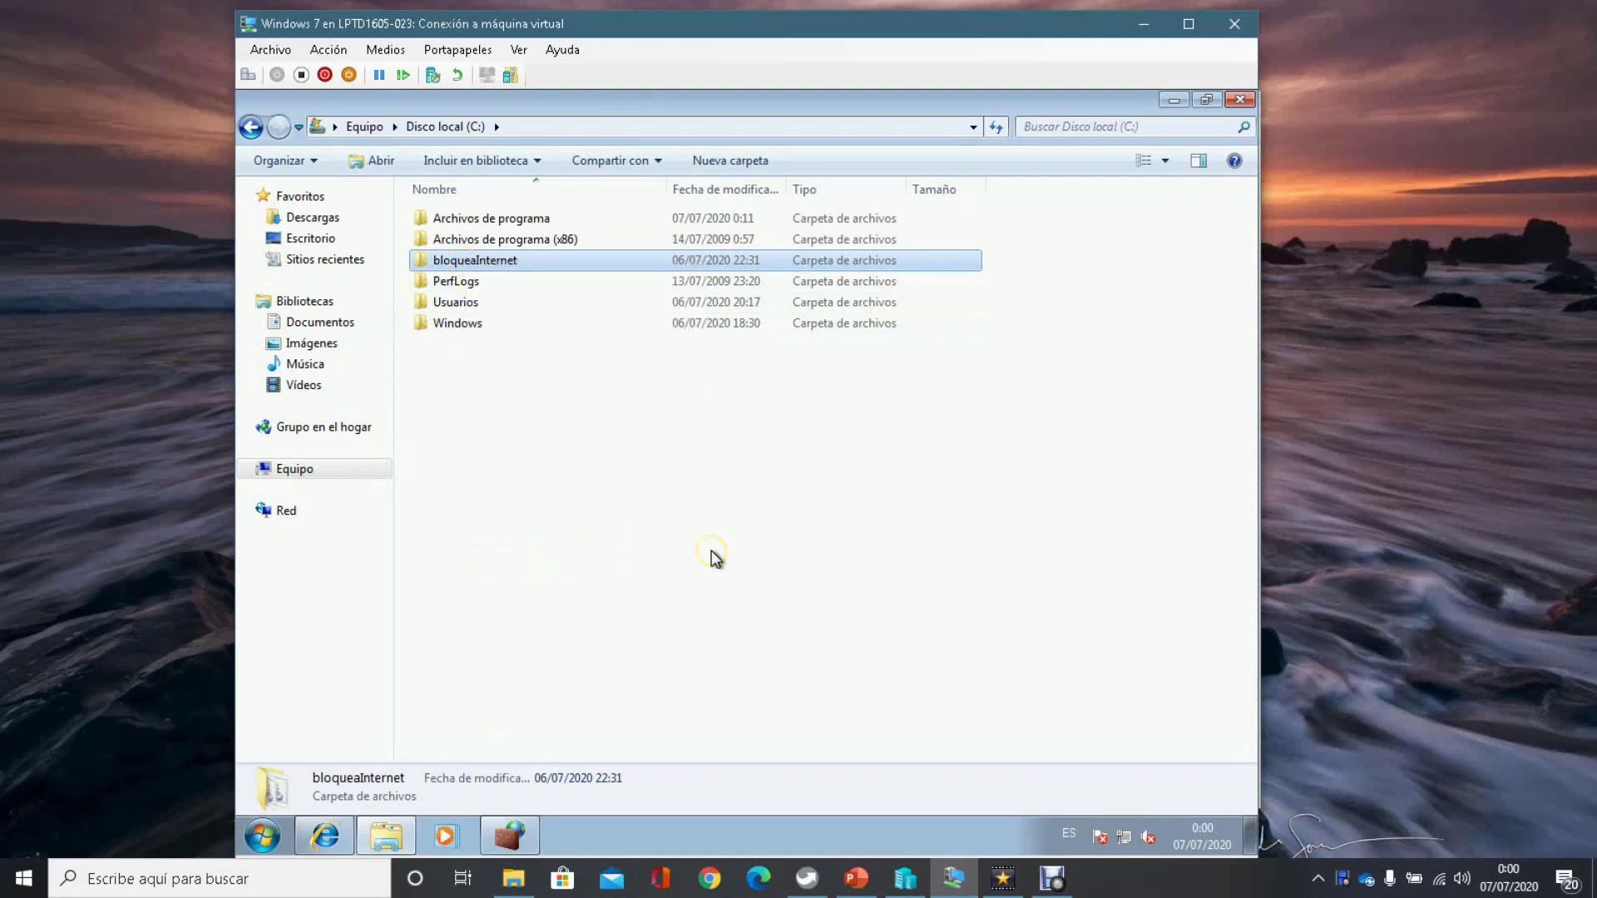
click(571, 574)
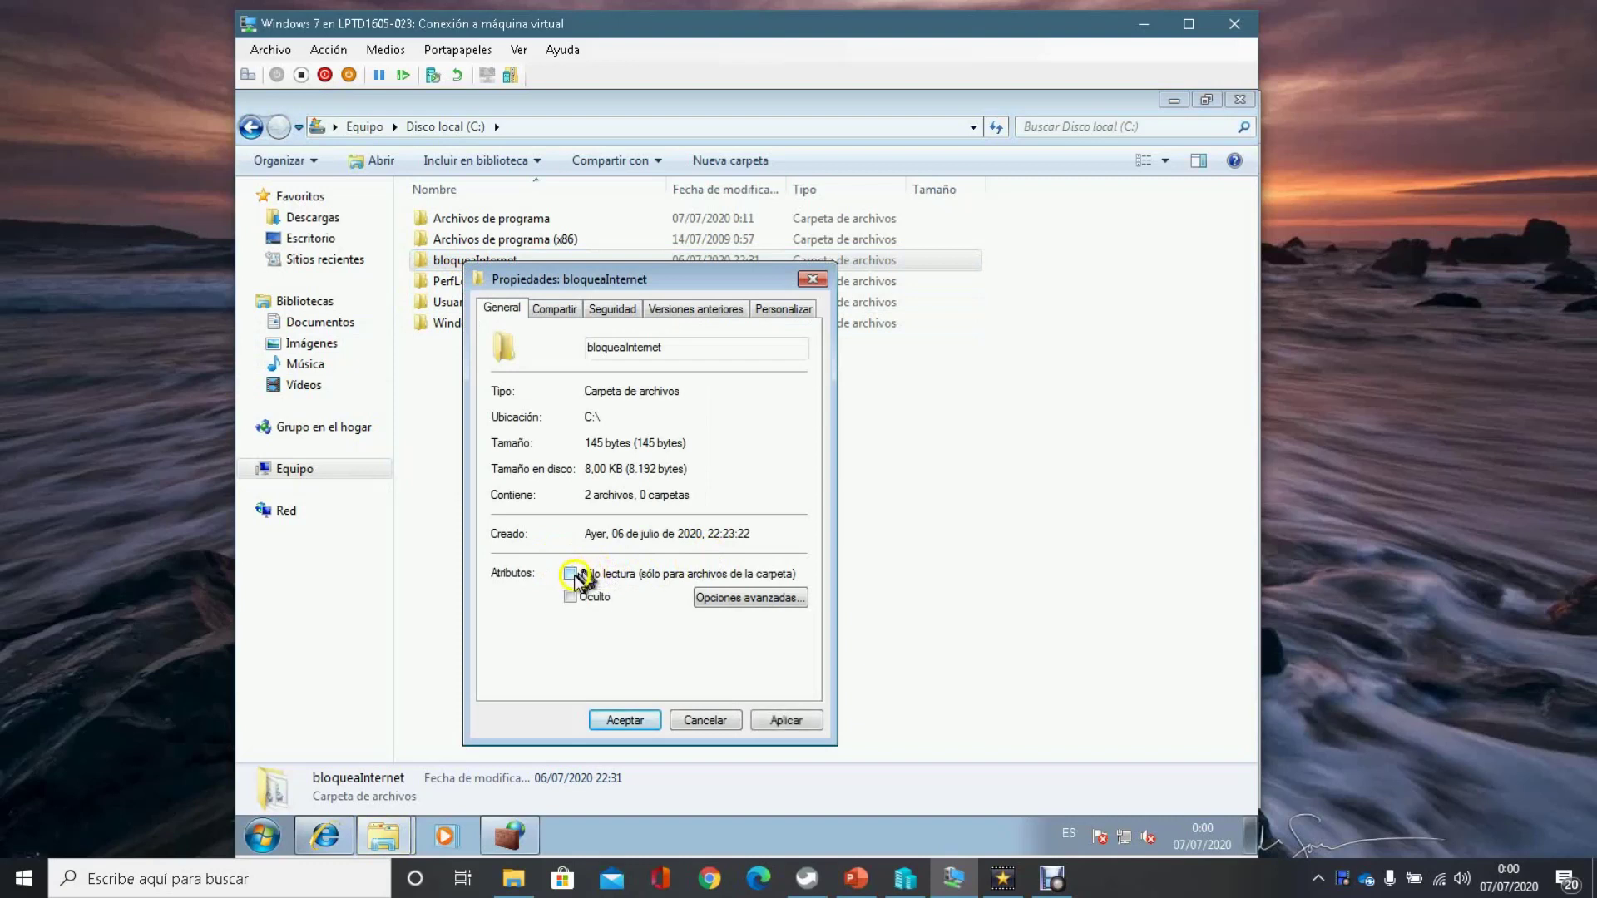
click(571, 597)
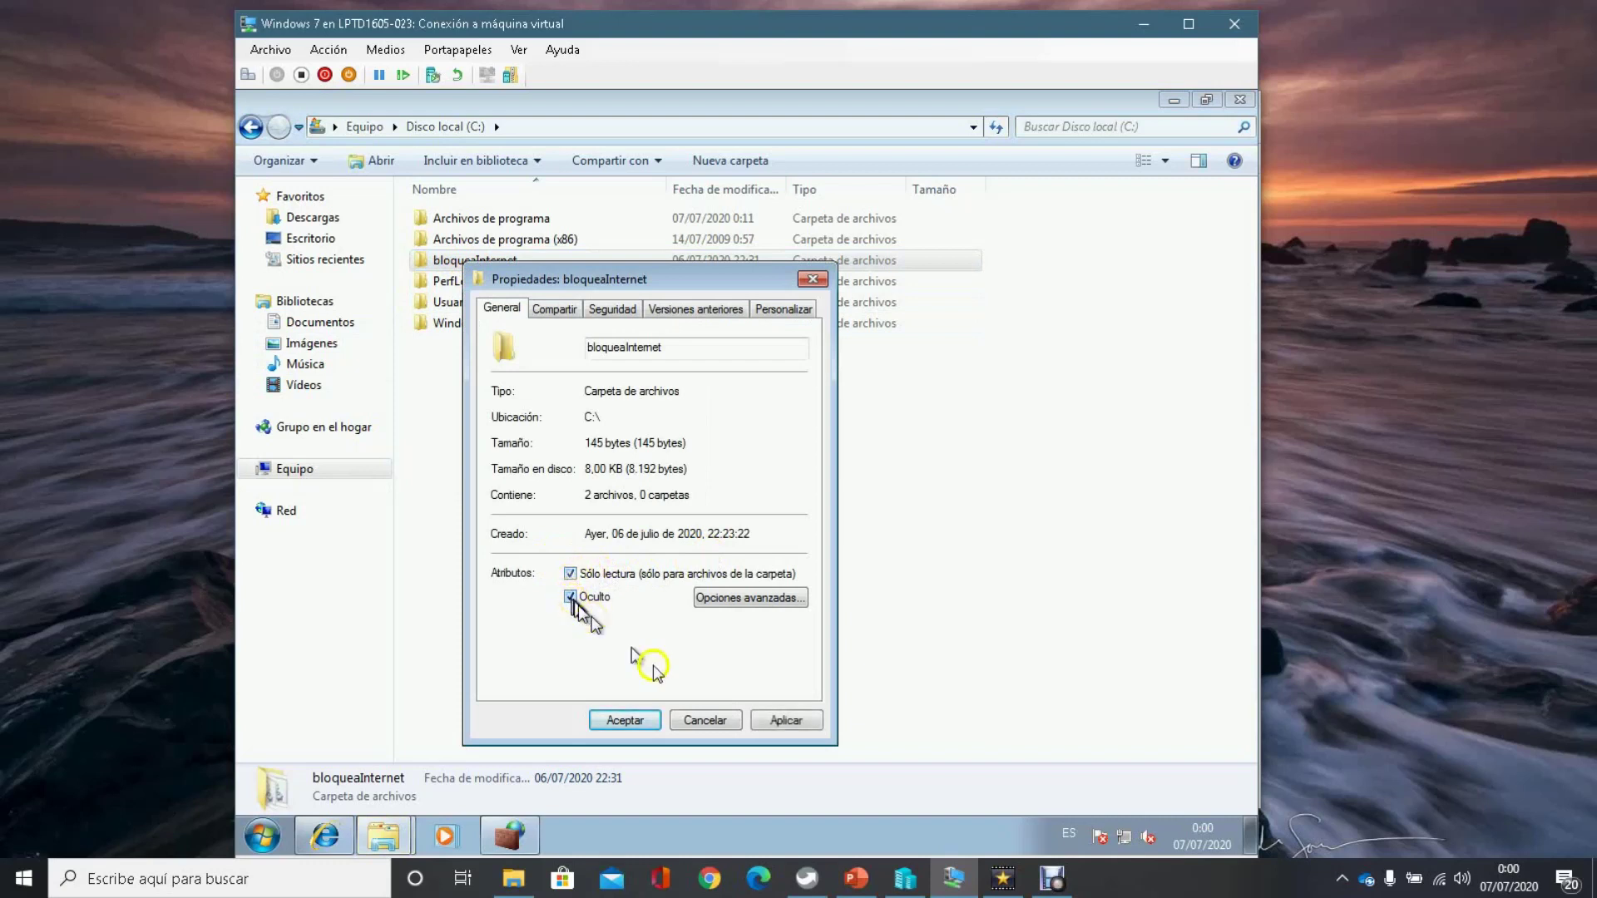
click(766, 720)
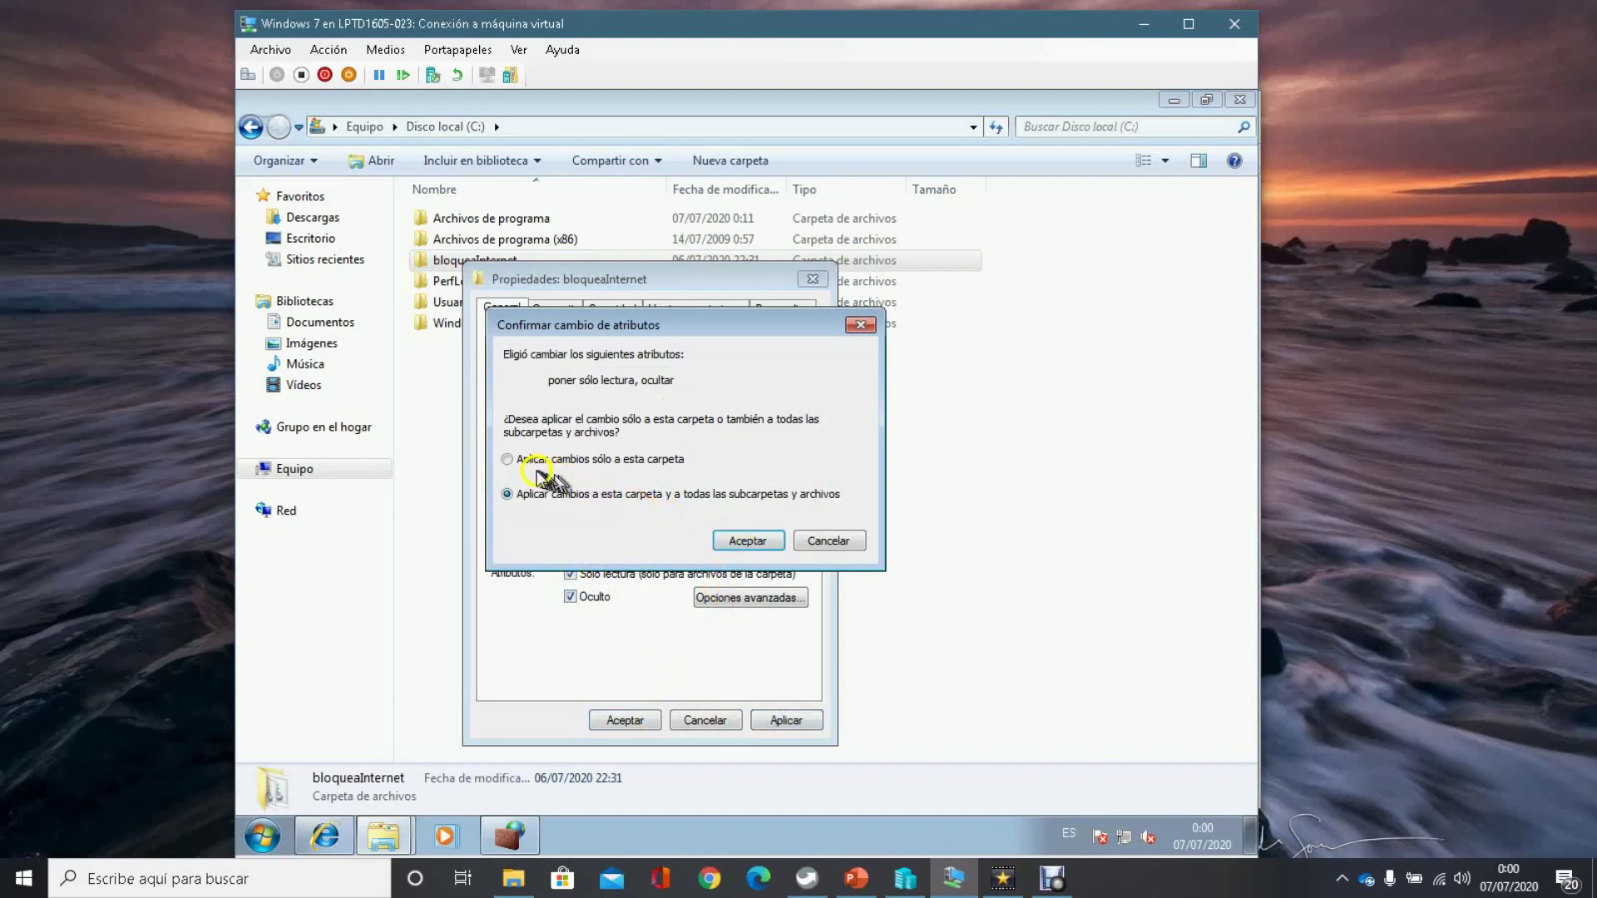
click(732, 539)
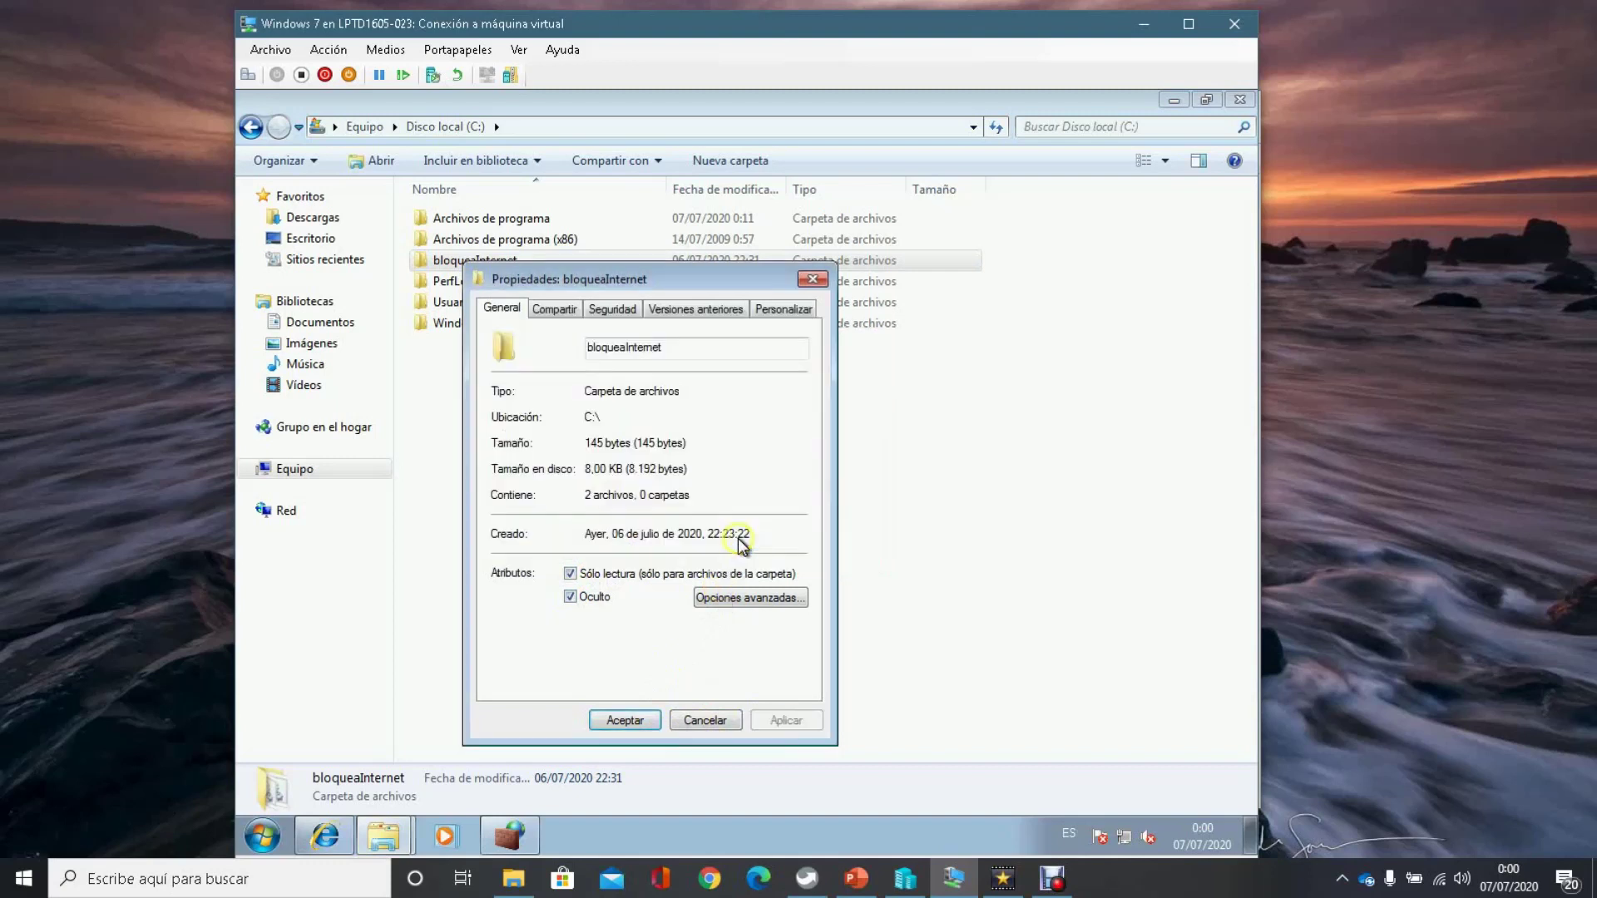
click(625, 720)
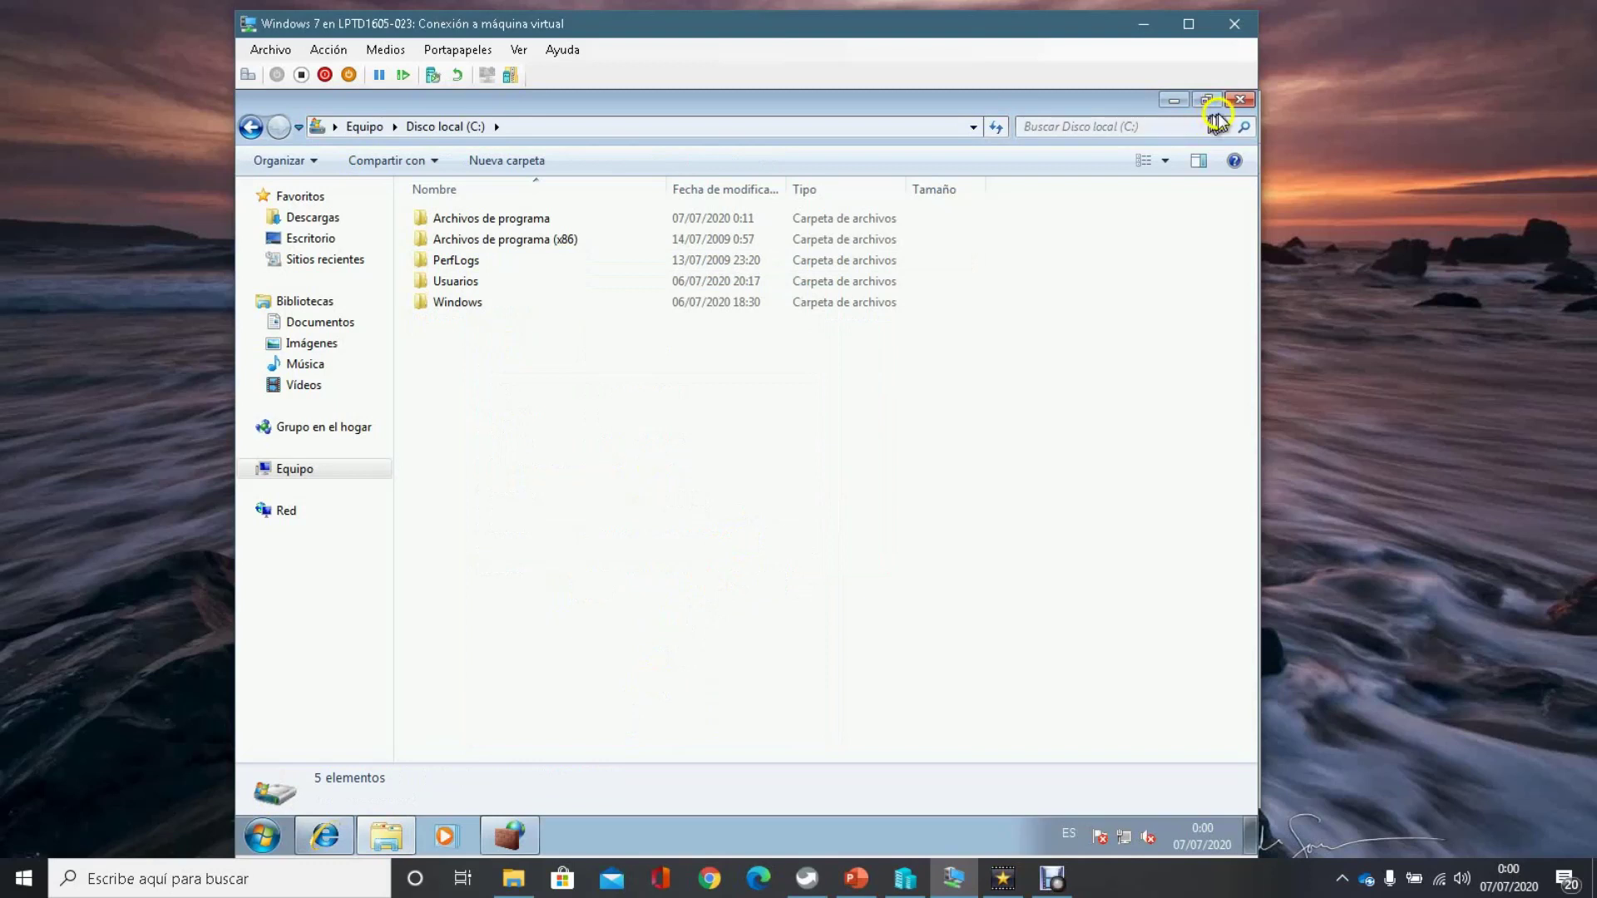
click(1236, 102)
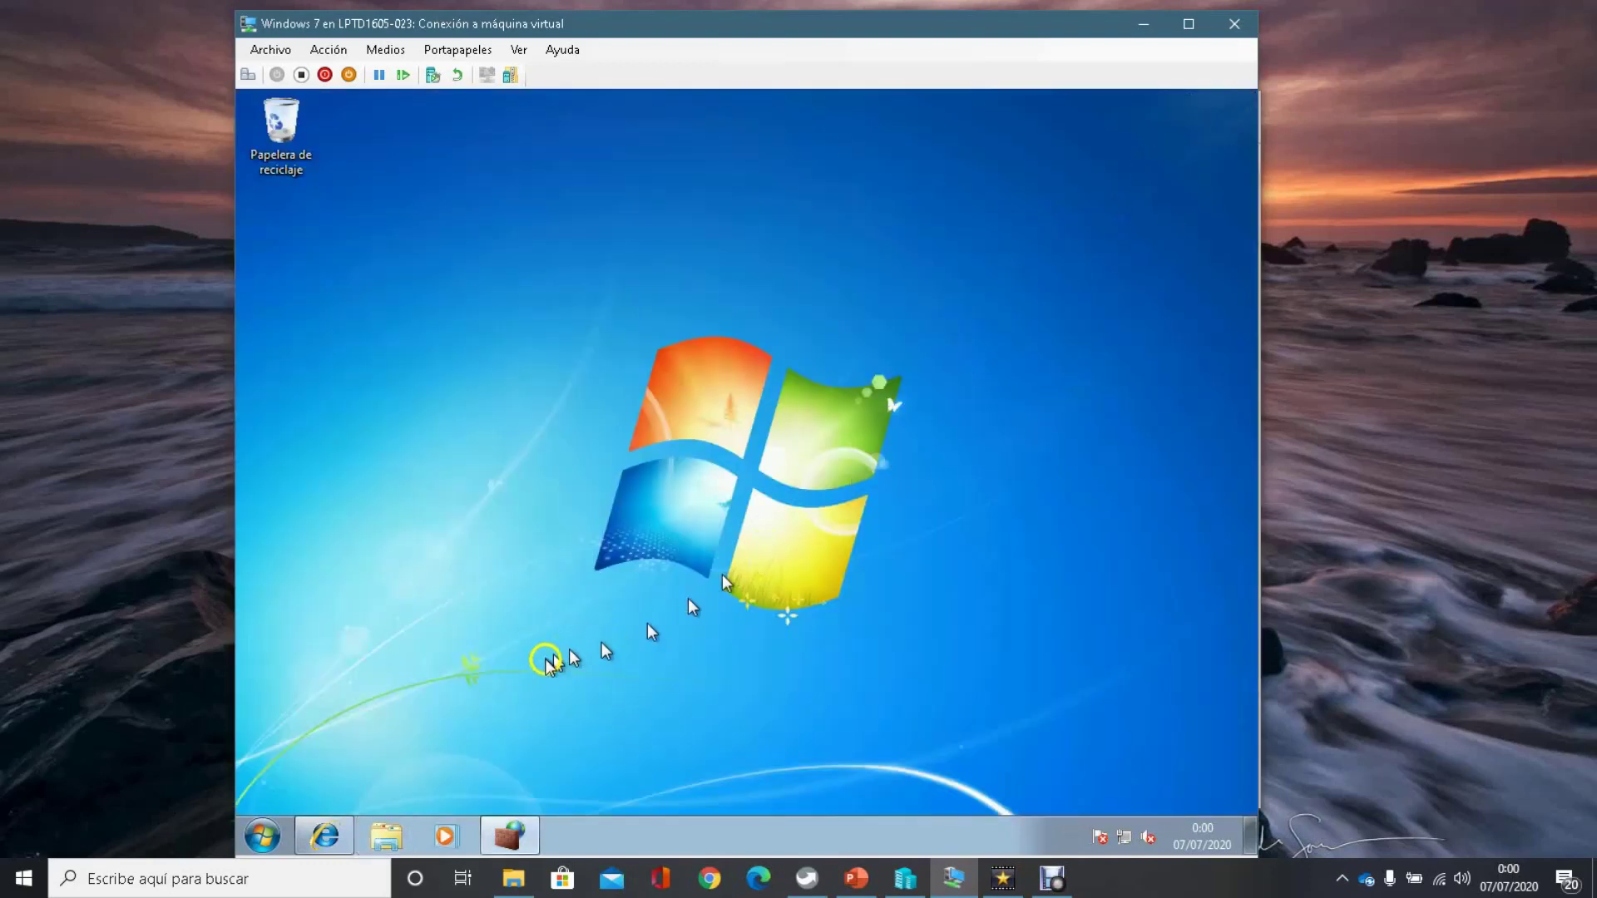